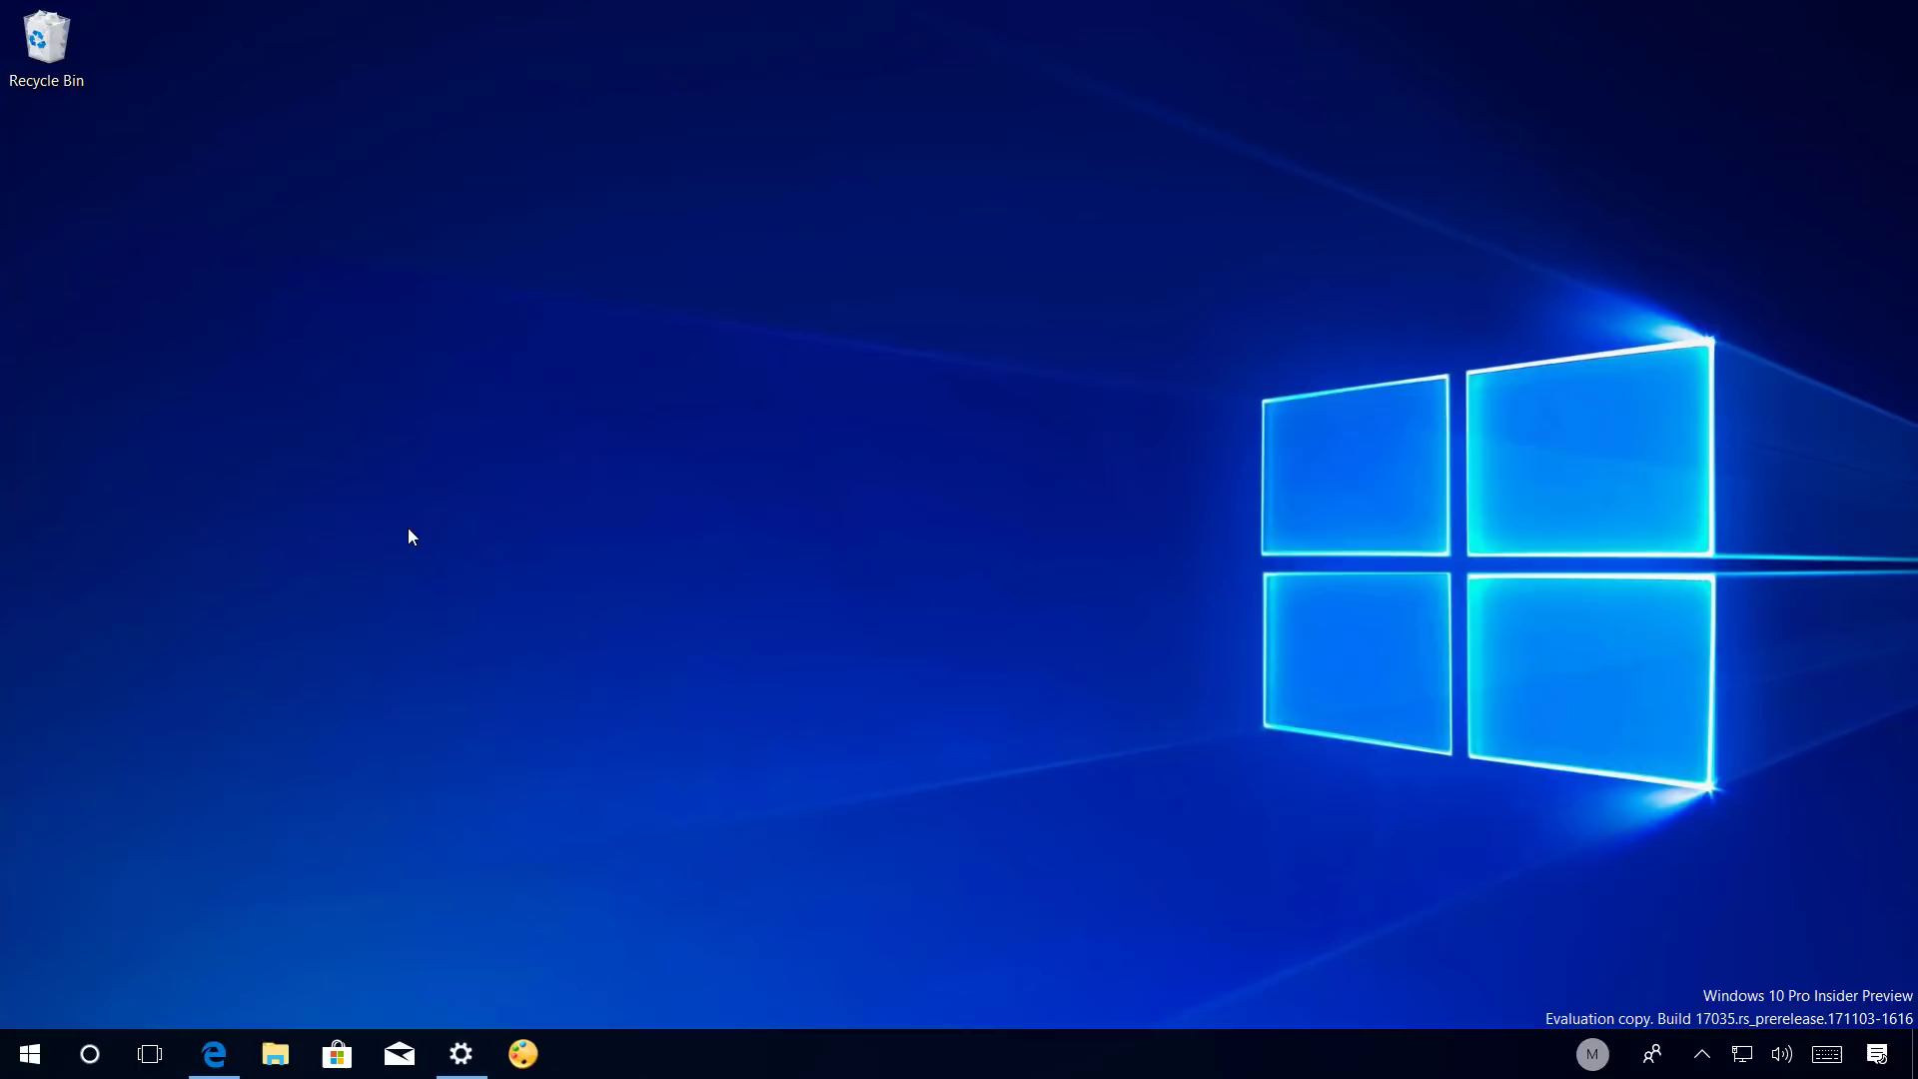
Launch Cortana Collections from the Start menu with the pane expanded to show labels.
{"action": "left_click", "coordinate": [42, 1066]}
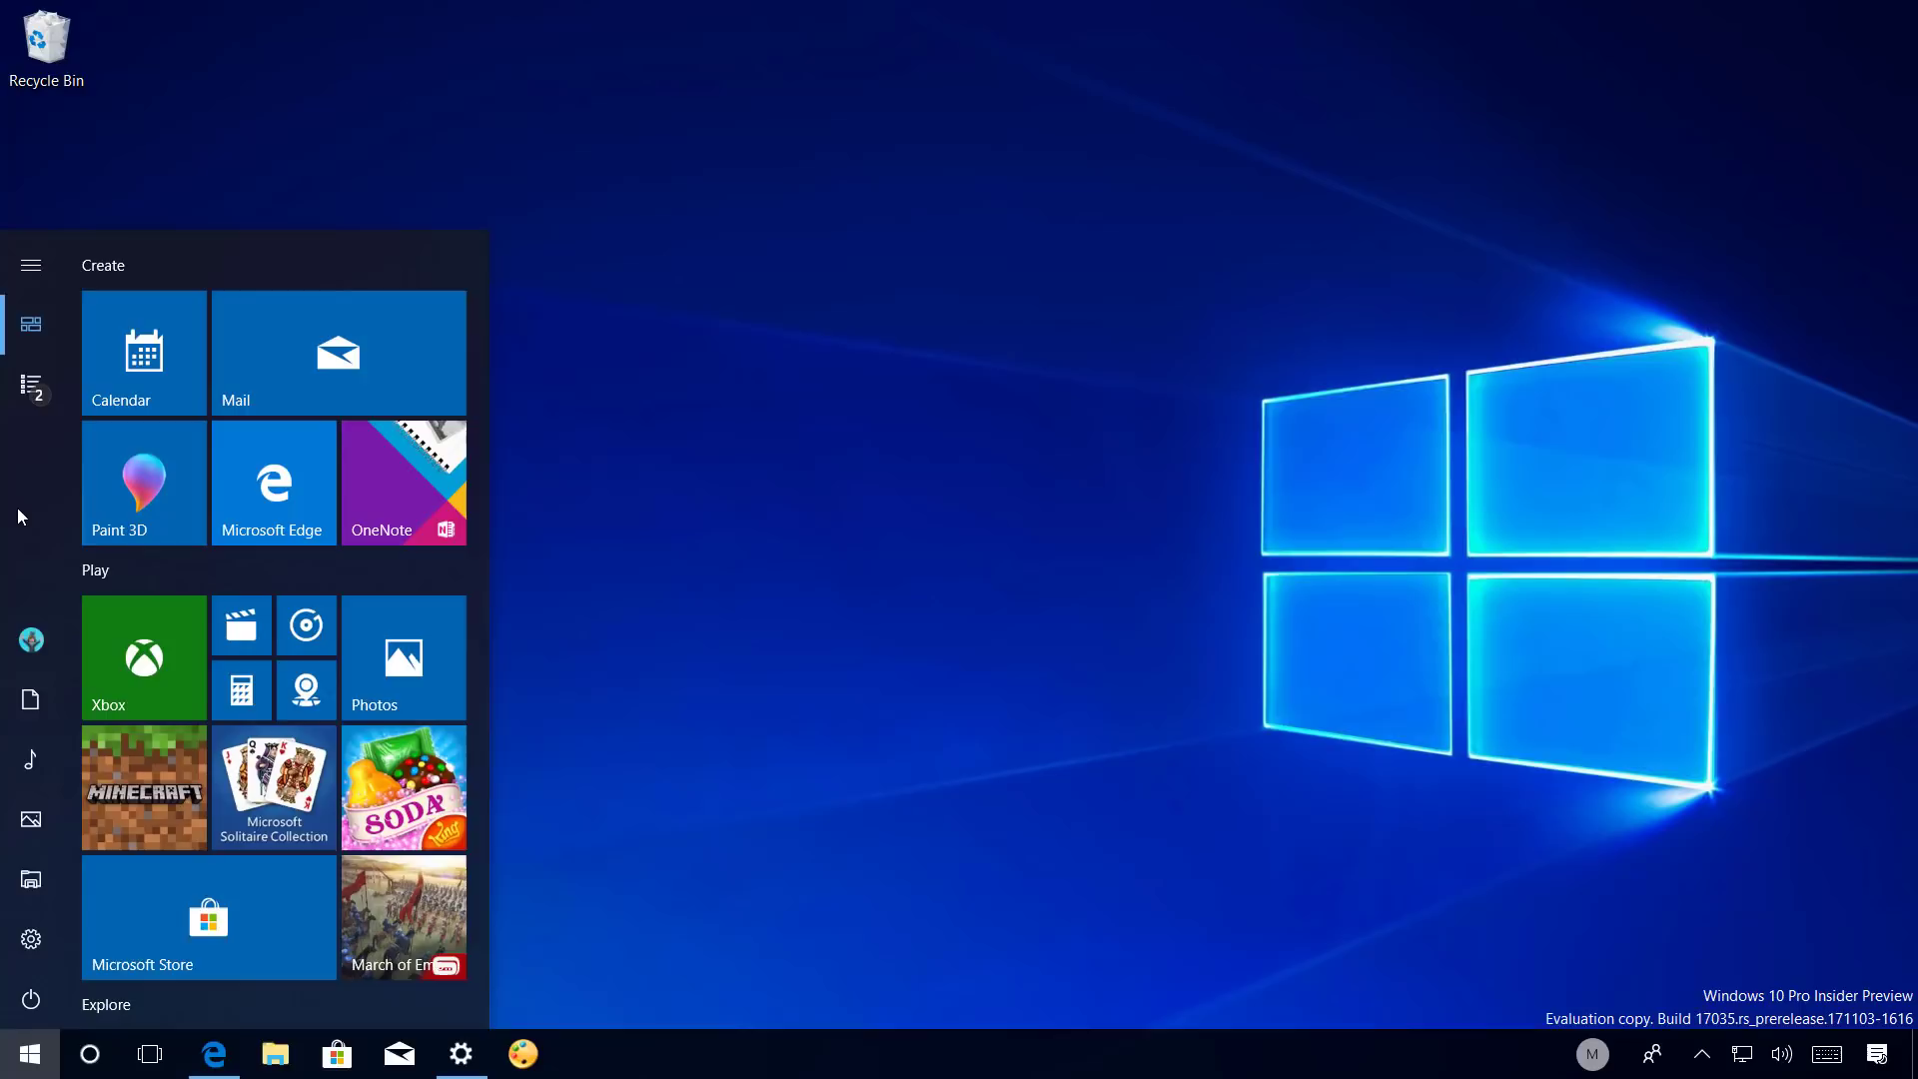
{"action": "left_click", "coordinate": [35, 272]}
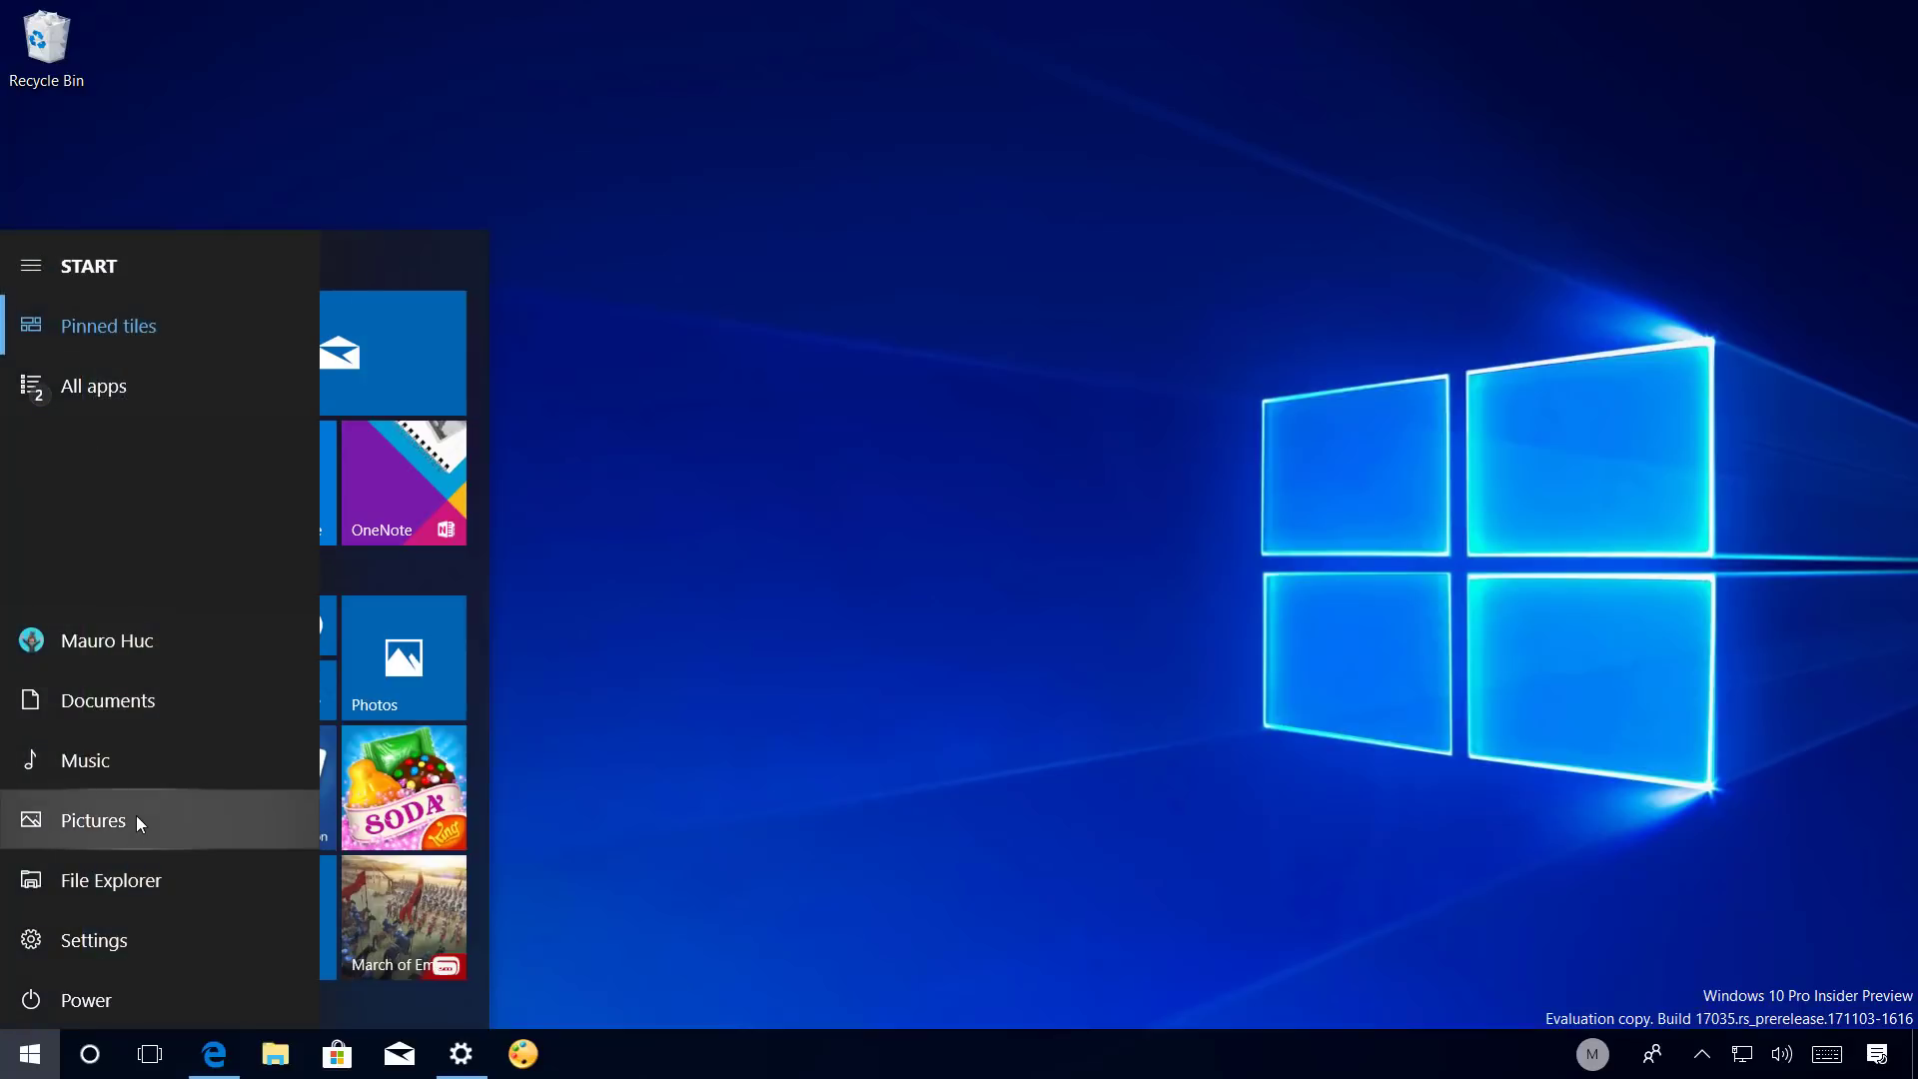
{"action": "left_click", "coordinate": [727, 699]}
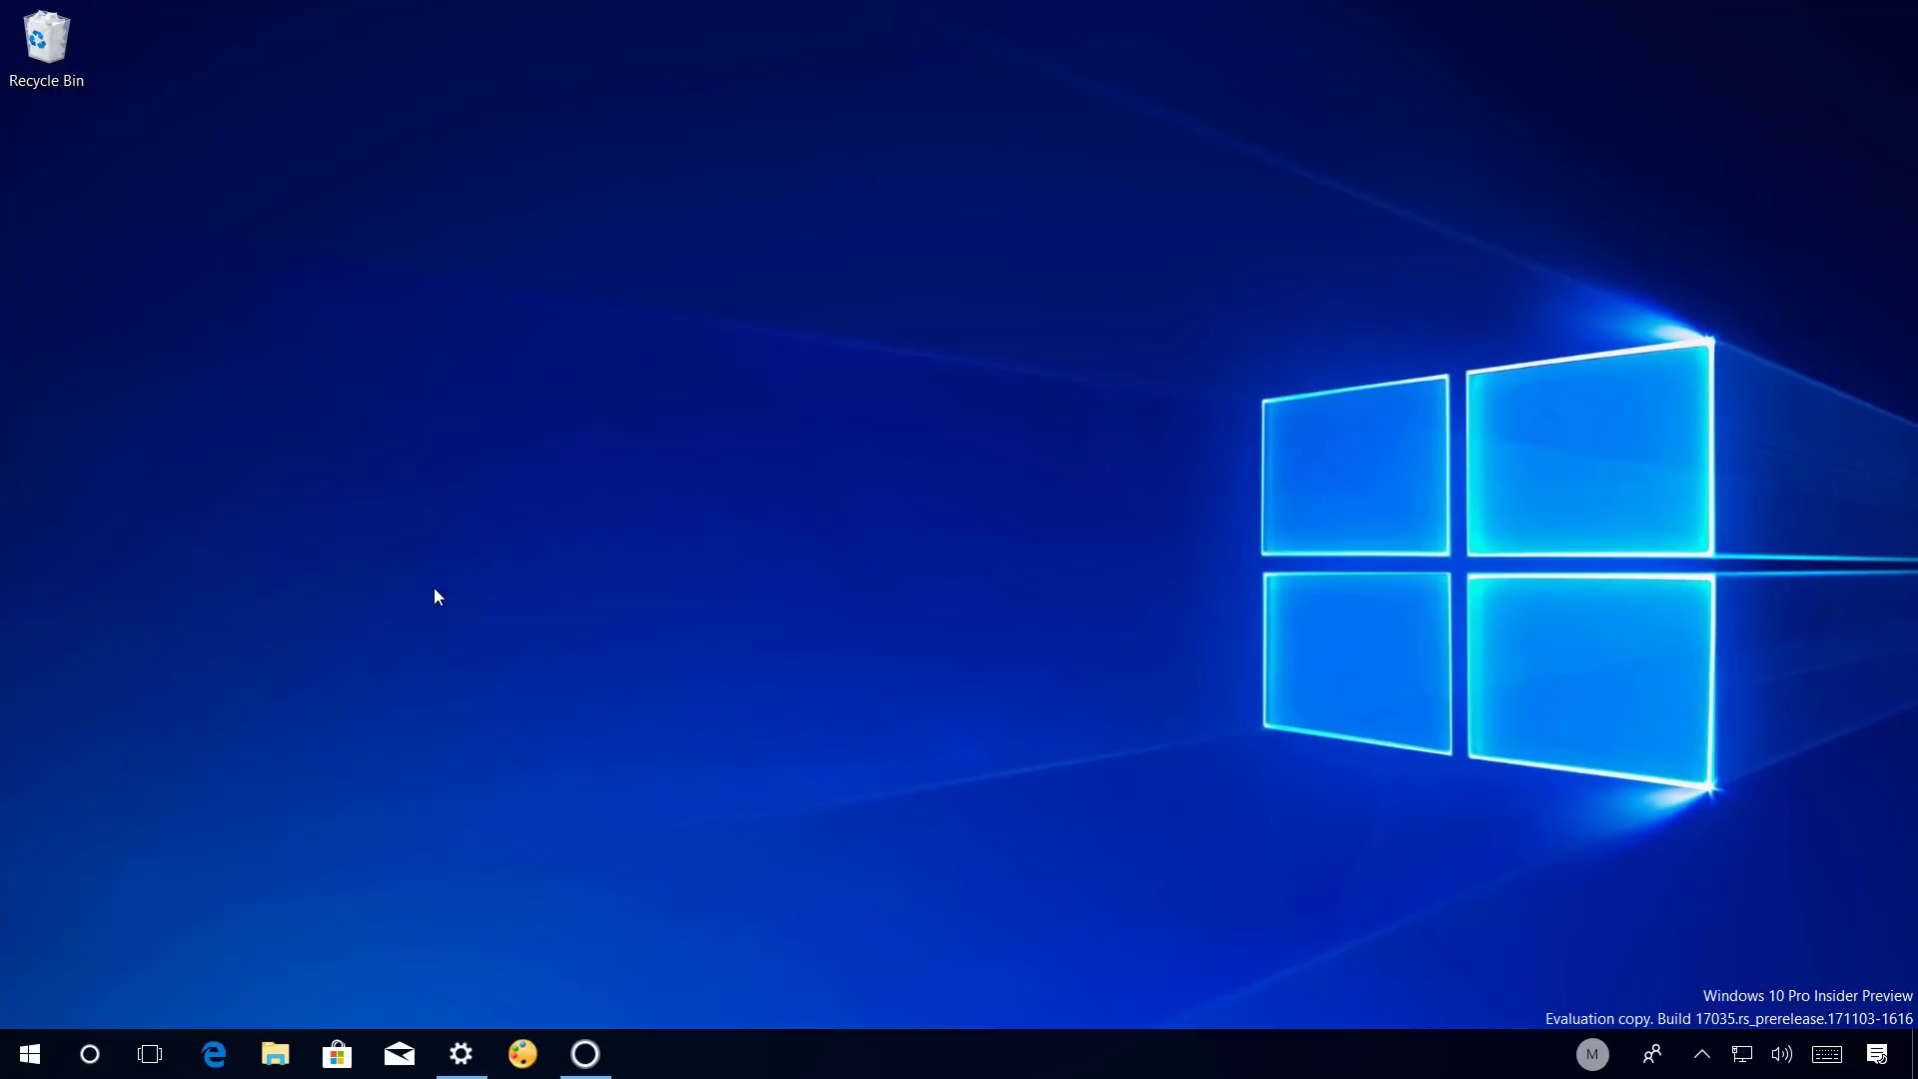
Bring the Cortana Collections window up from the taskbar, then close it.
{"action": "left_click", "coordinate": [585, 1054]}
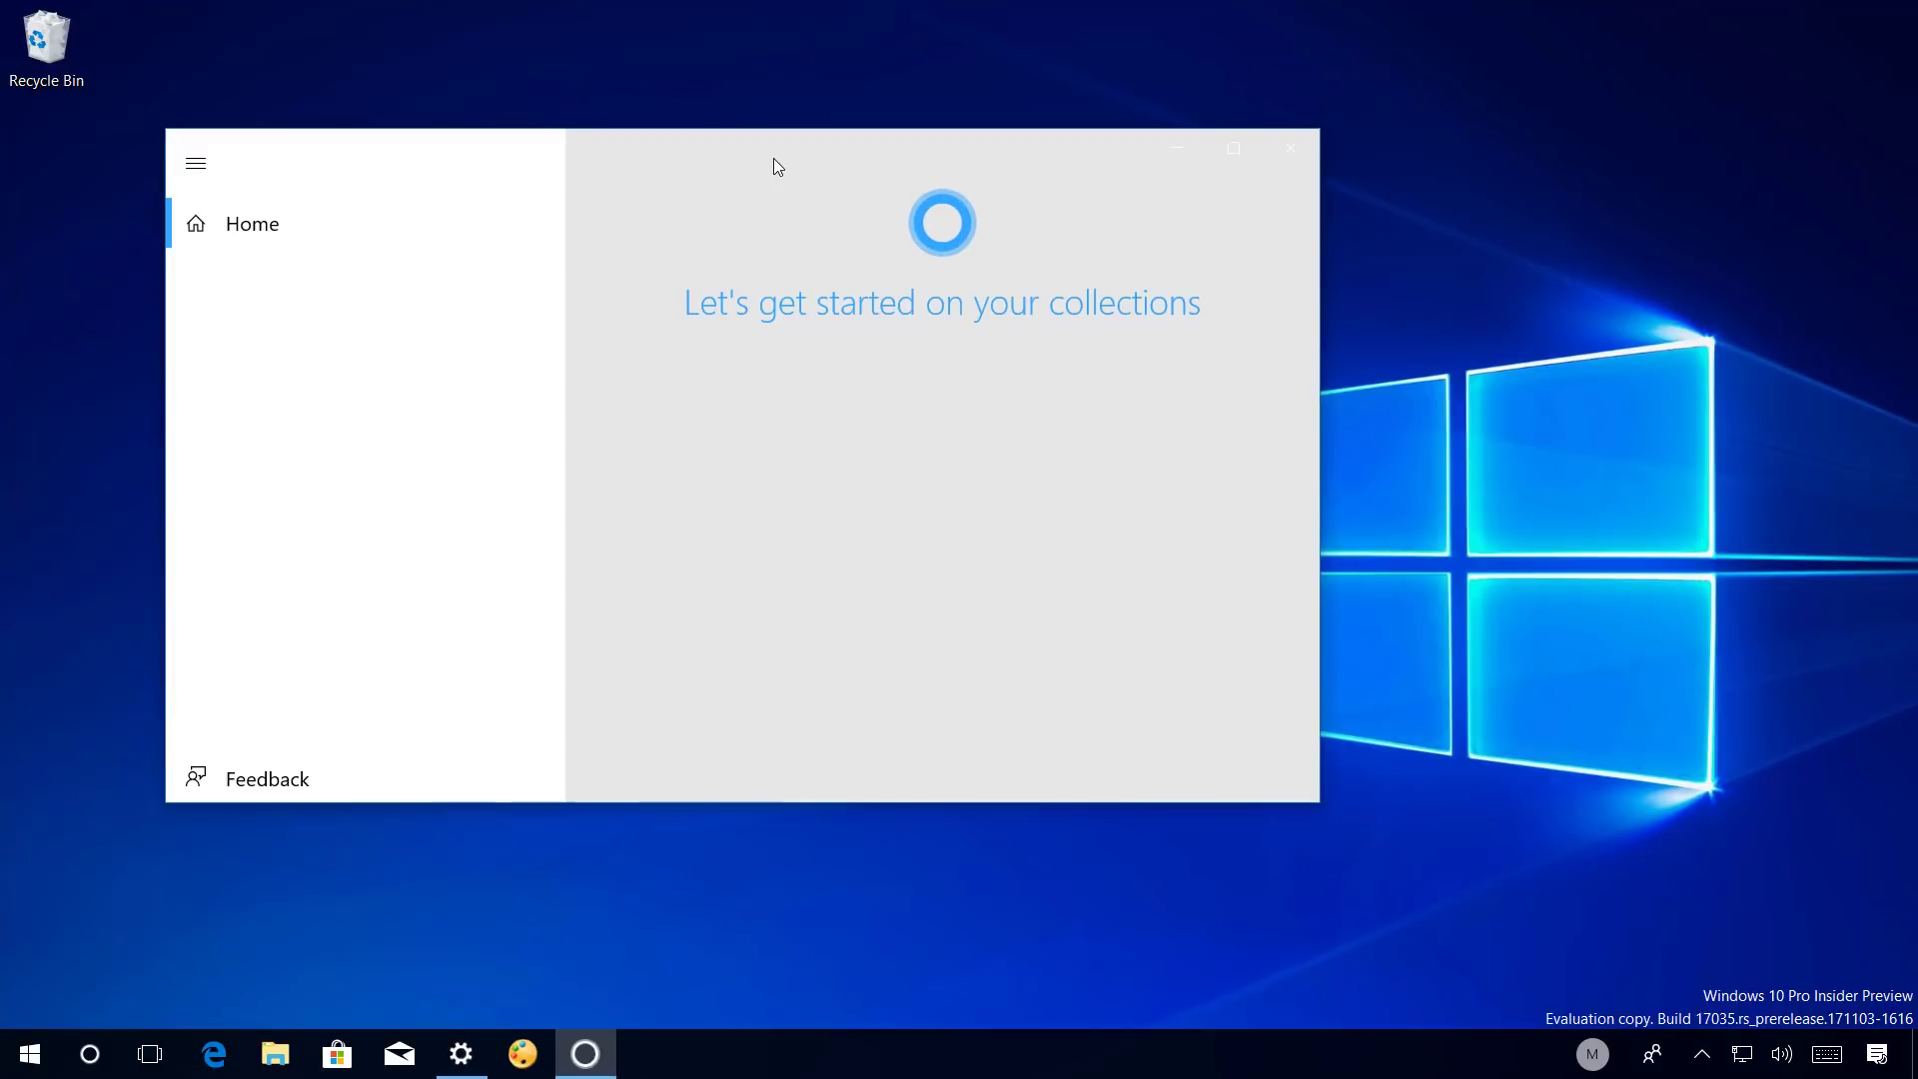
{"action": "left_click", "coordinate": [1291, 149]}
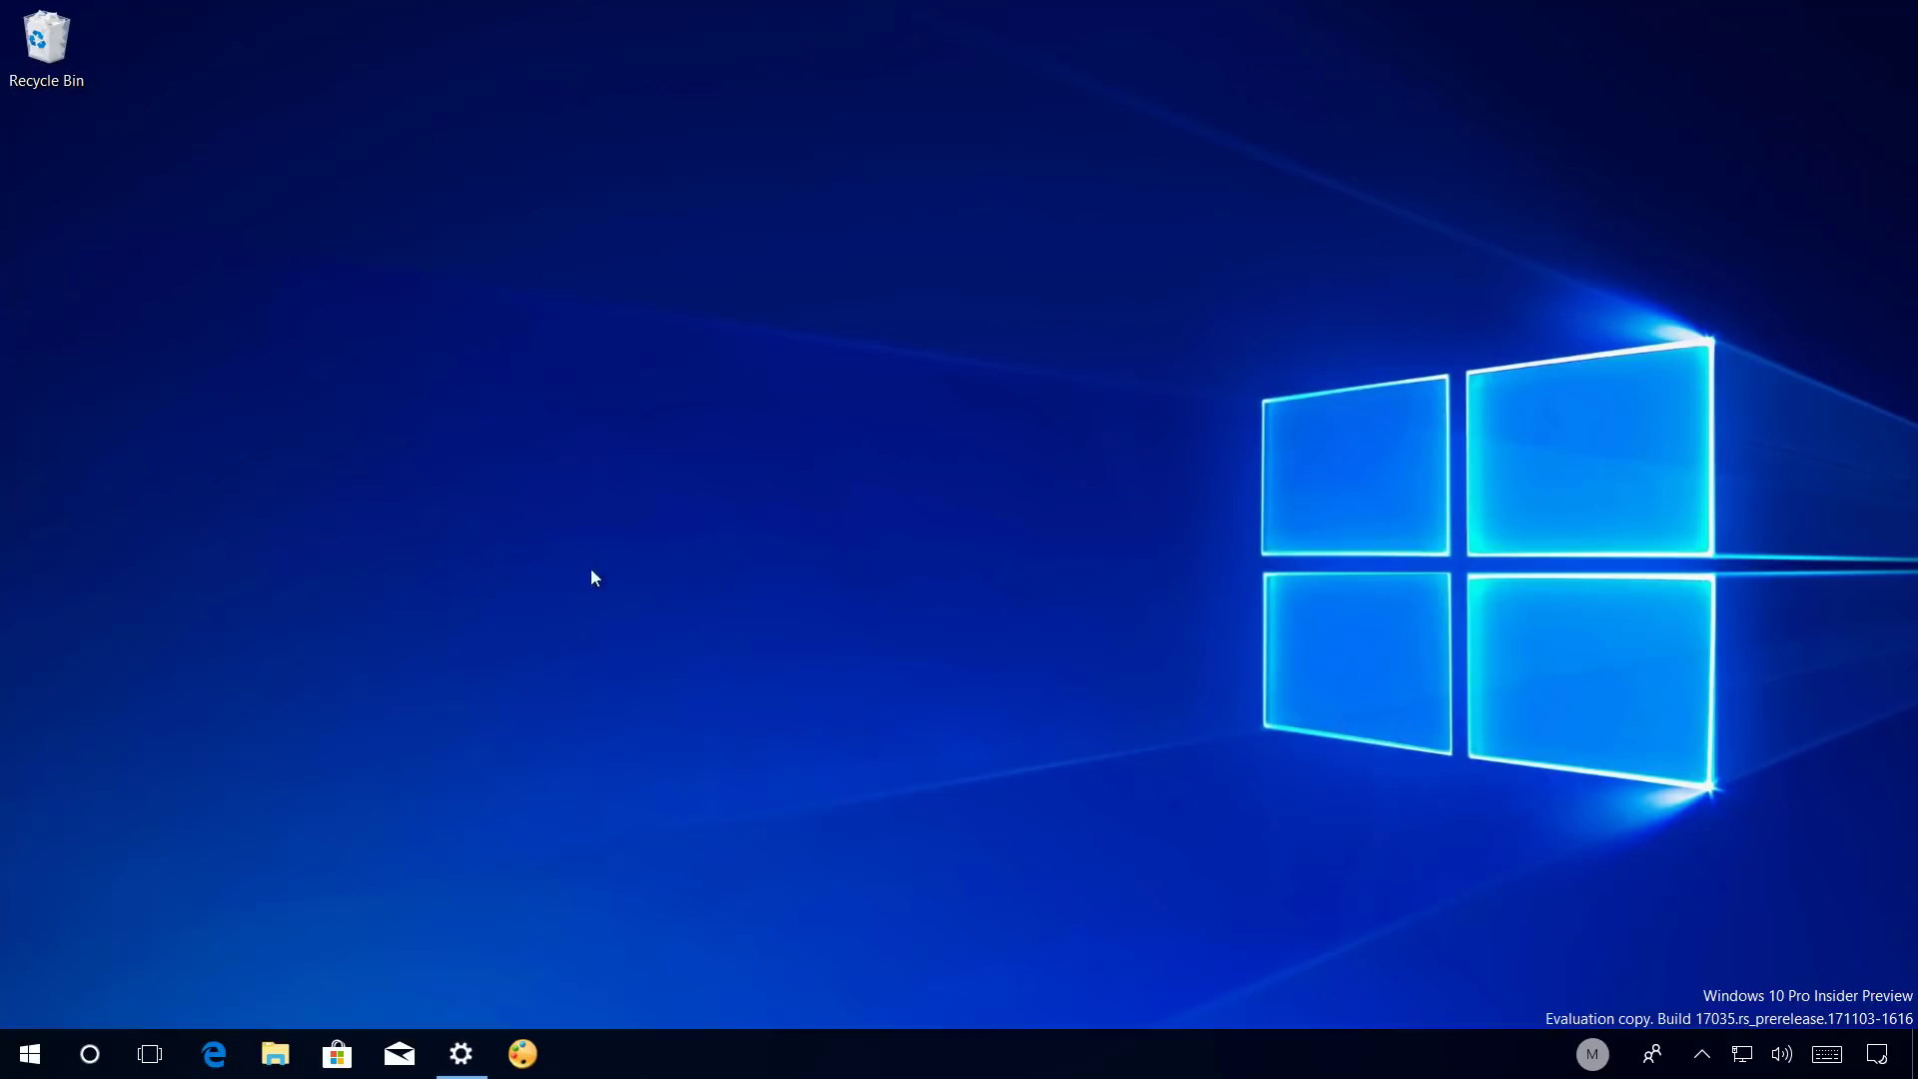
{"action": "left_click", "coordinate": [1877, 1054]}
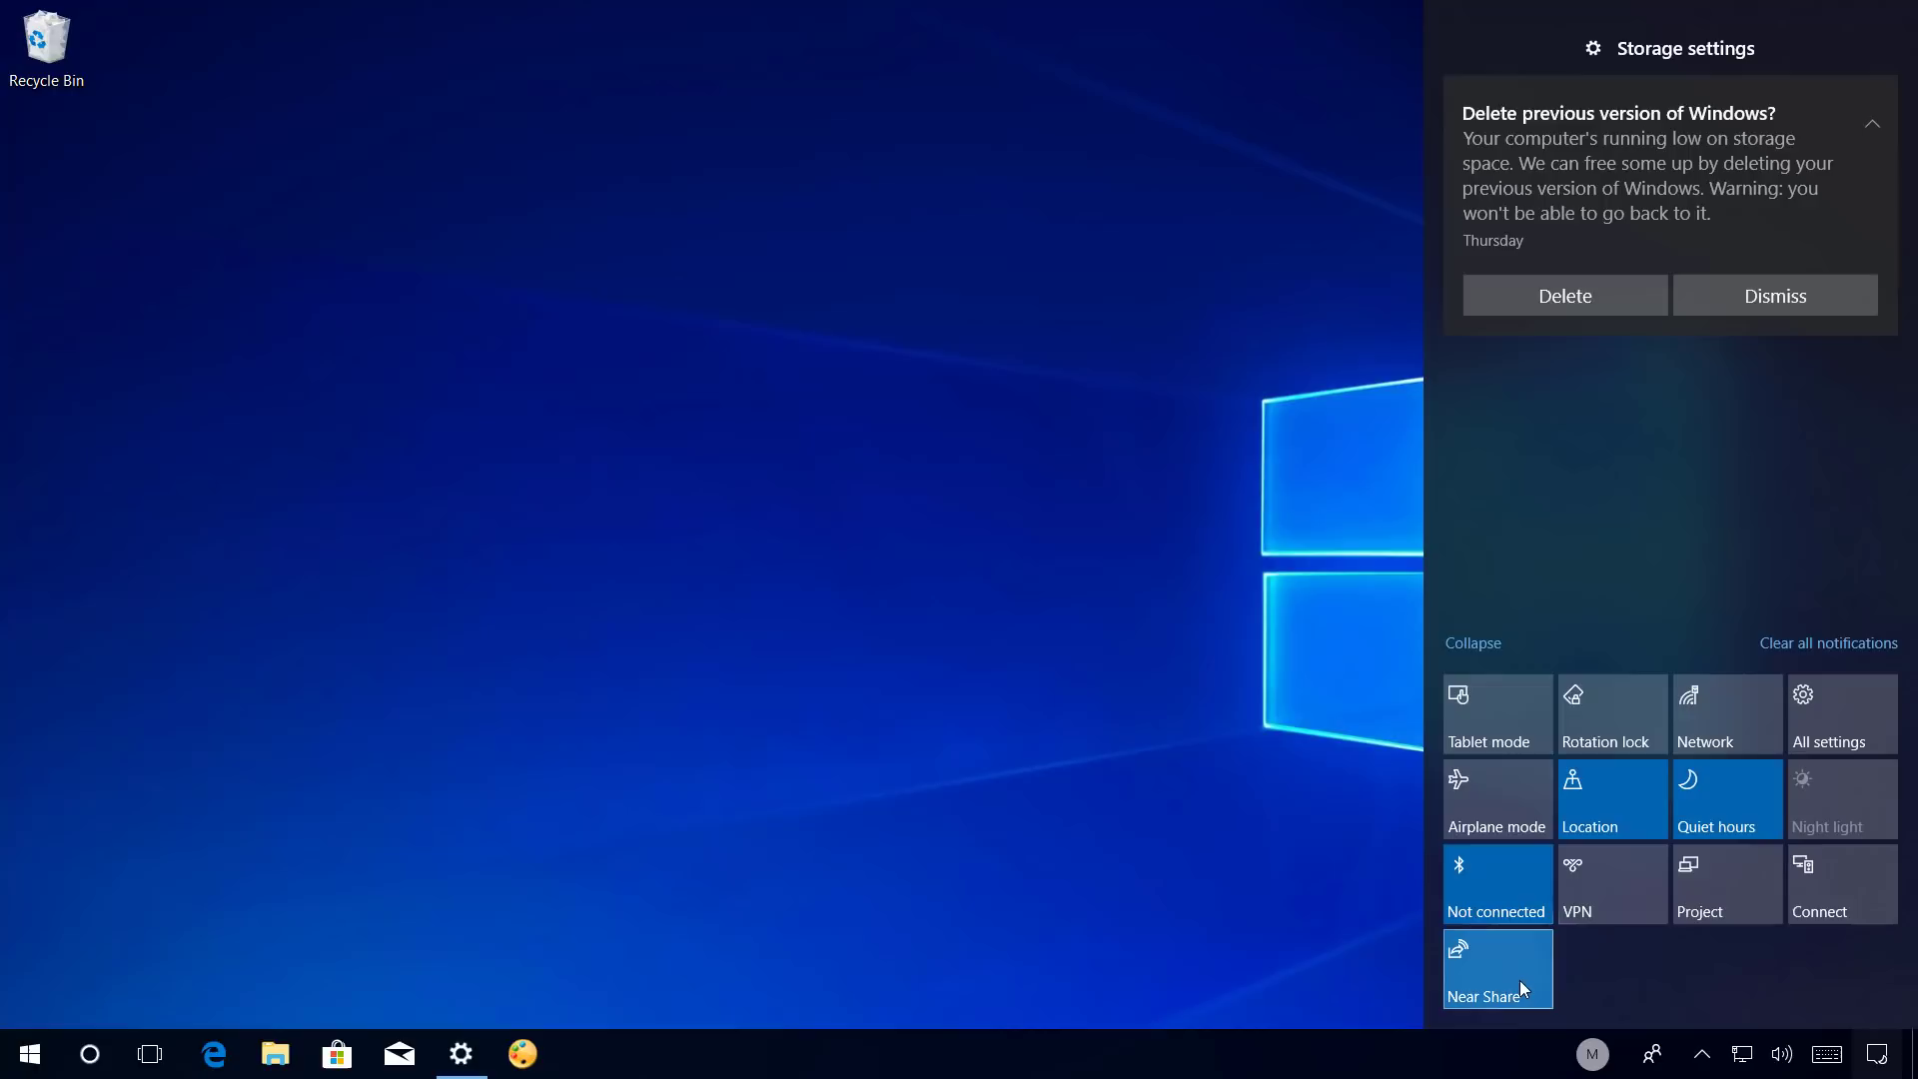
{"action": "left_click", "coordinate": [422, 547]}
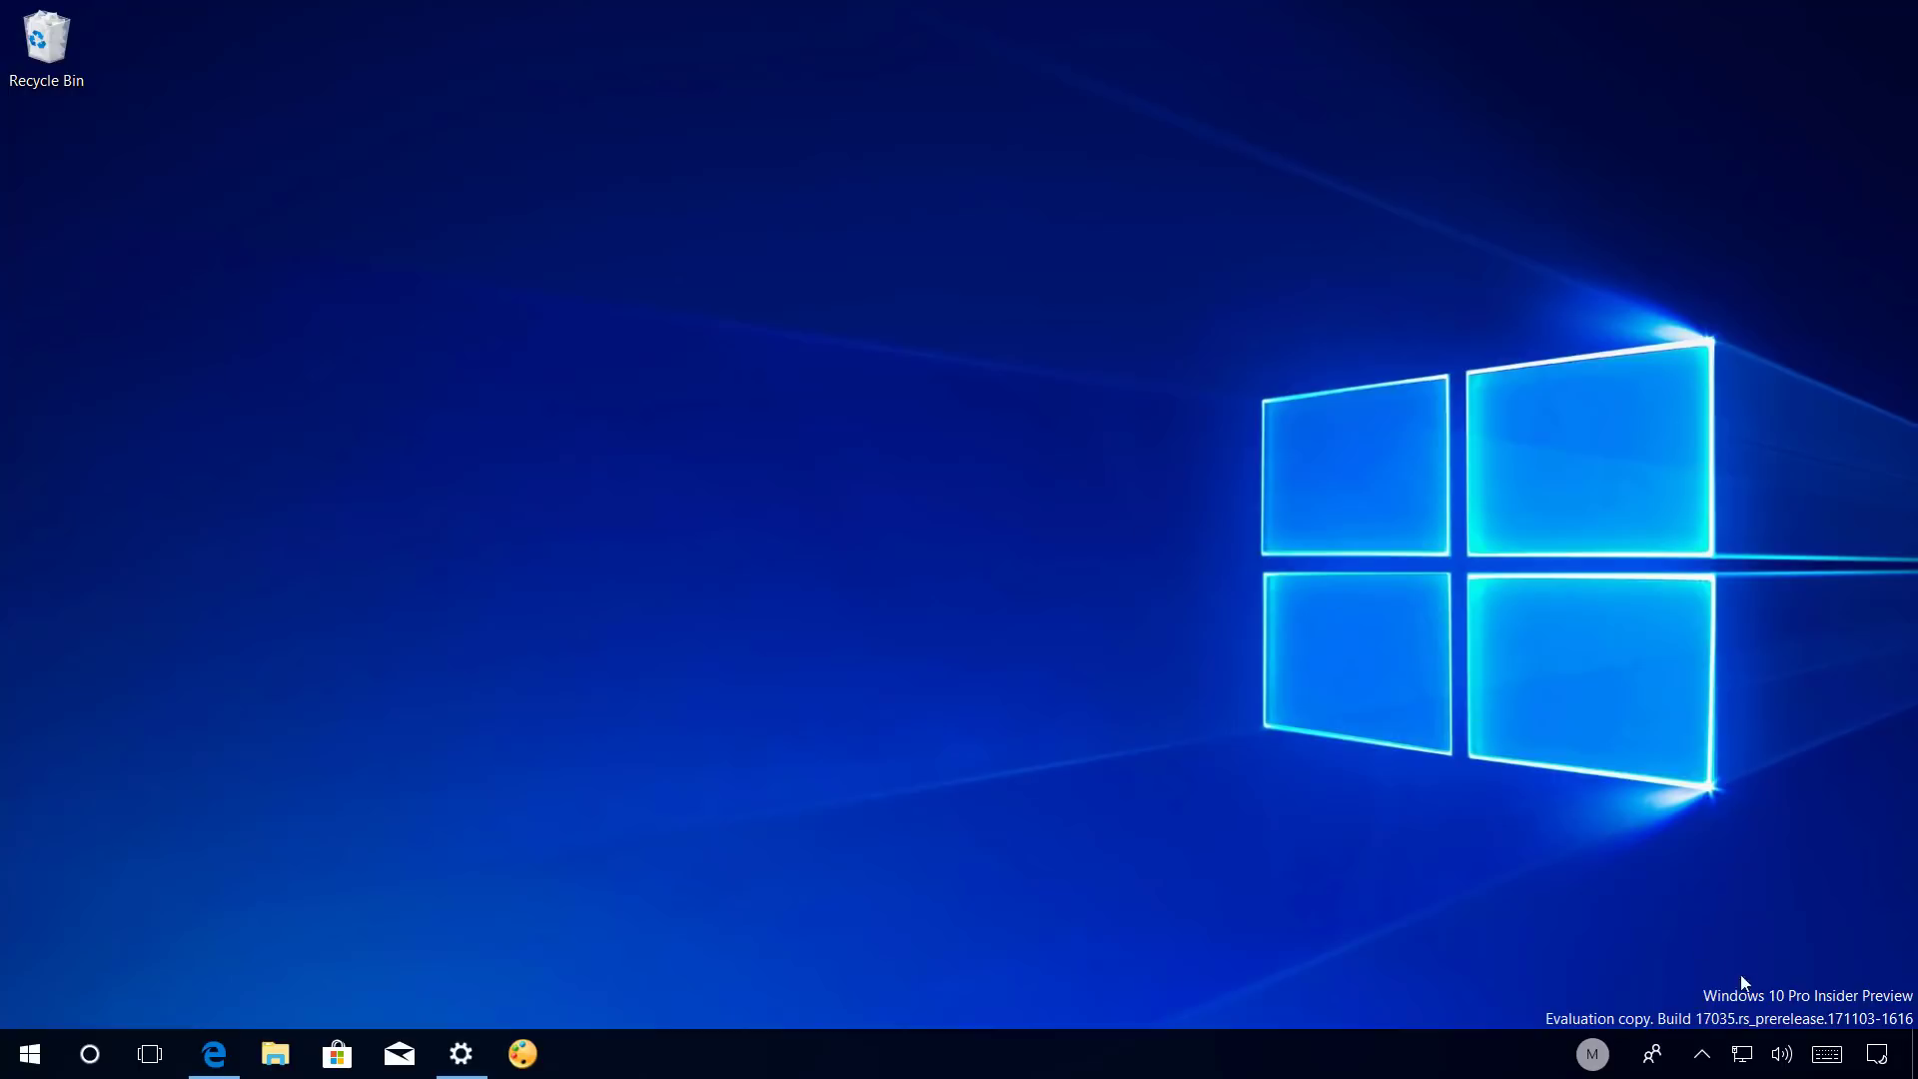
{"action": "left_click", "coordinate": [1878, 1055]}
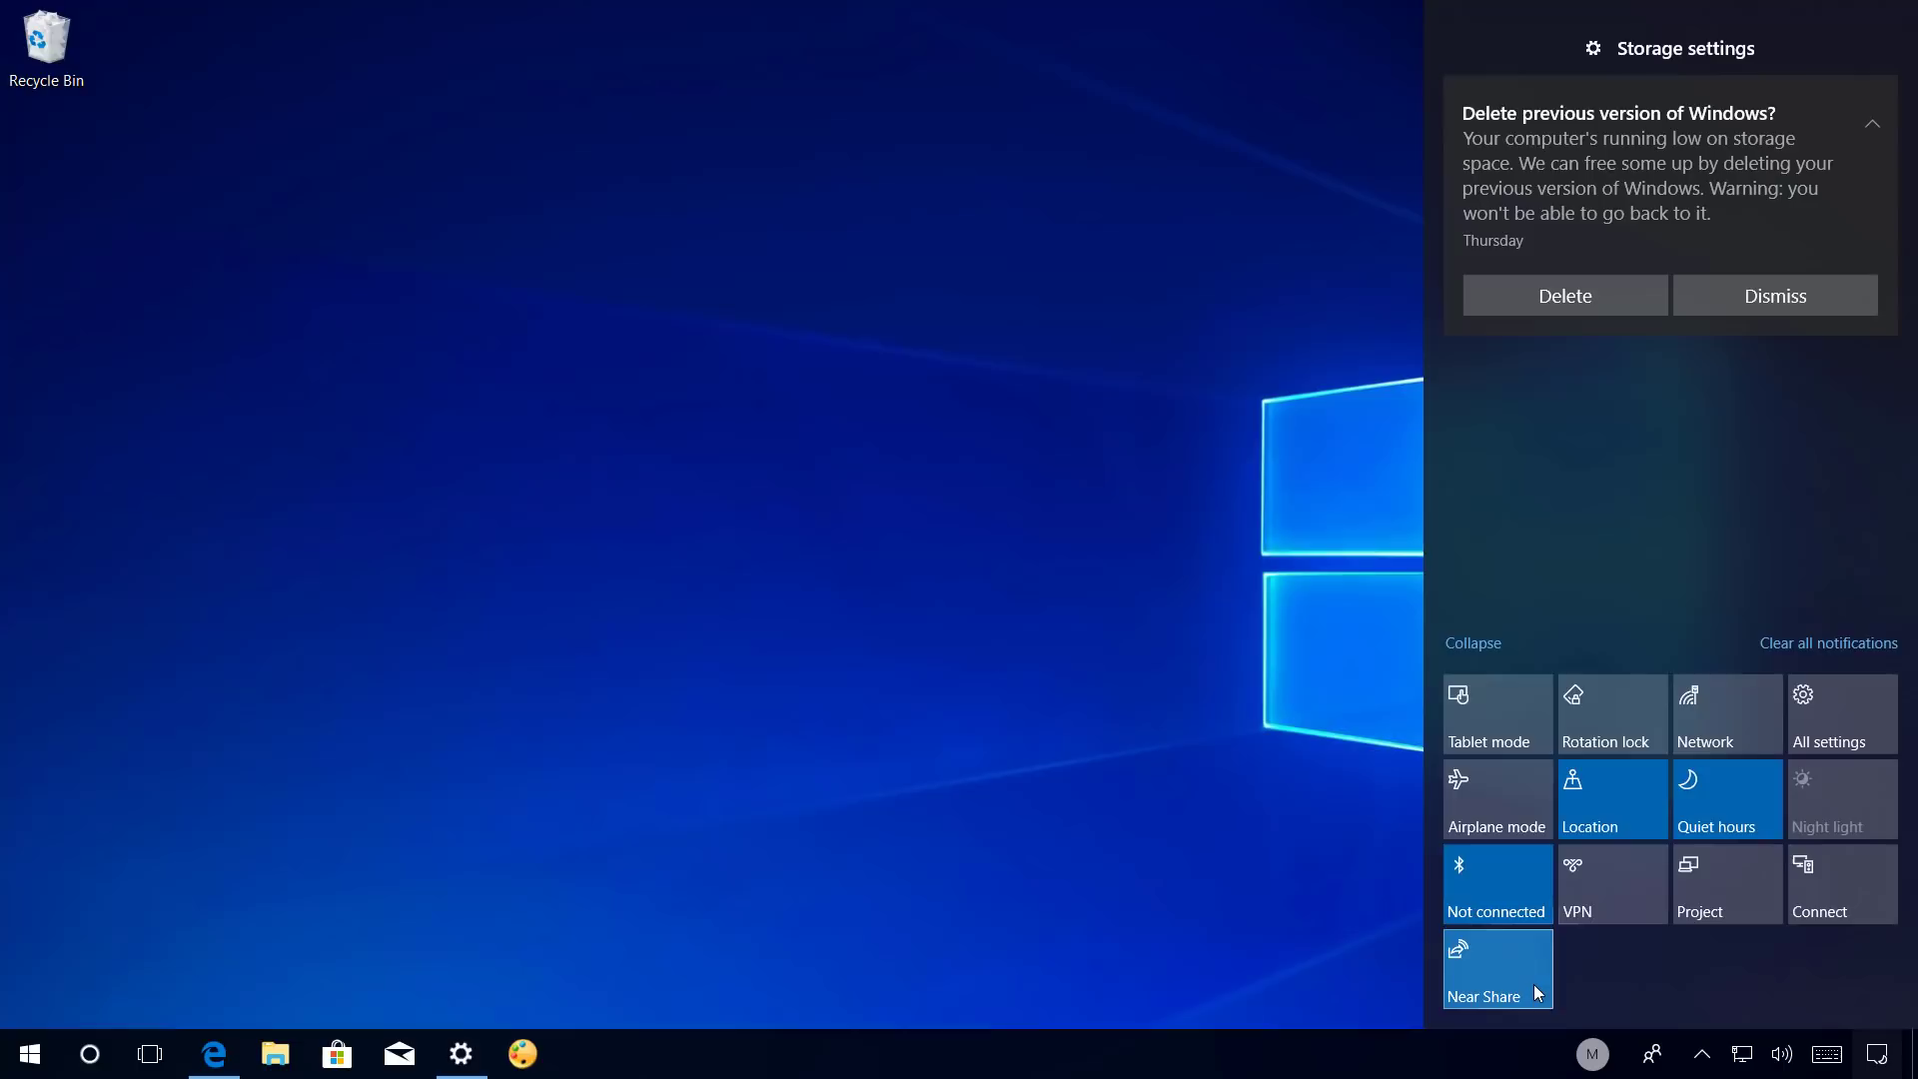
{"action": "left_click", "coordinate": [924, 602]}
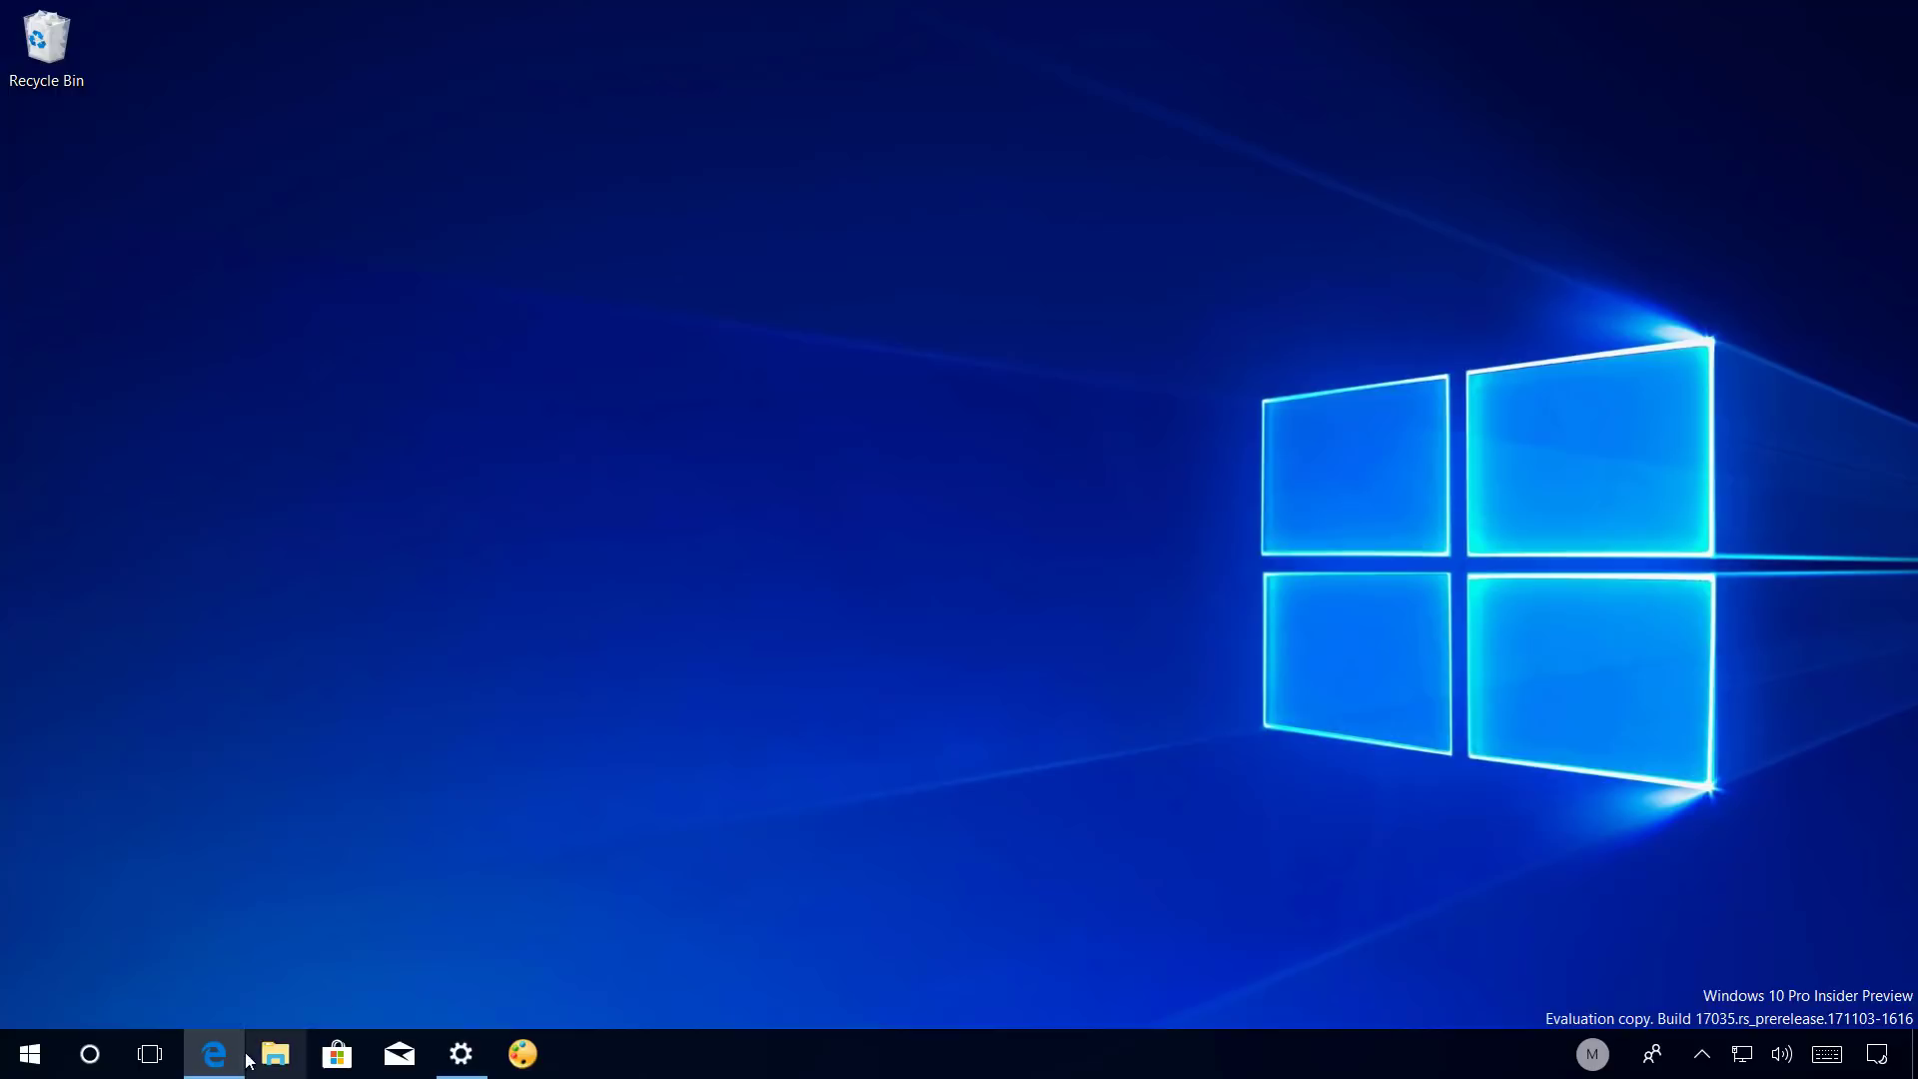
{"action": "left_click", "coordinate": [214, 1051]}
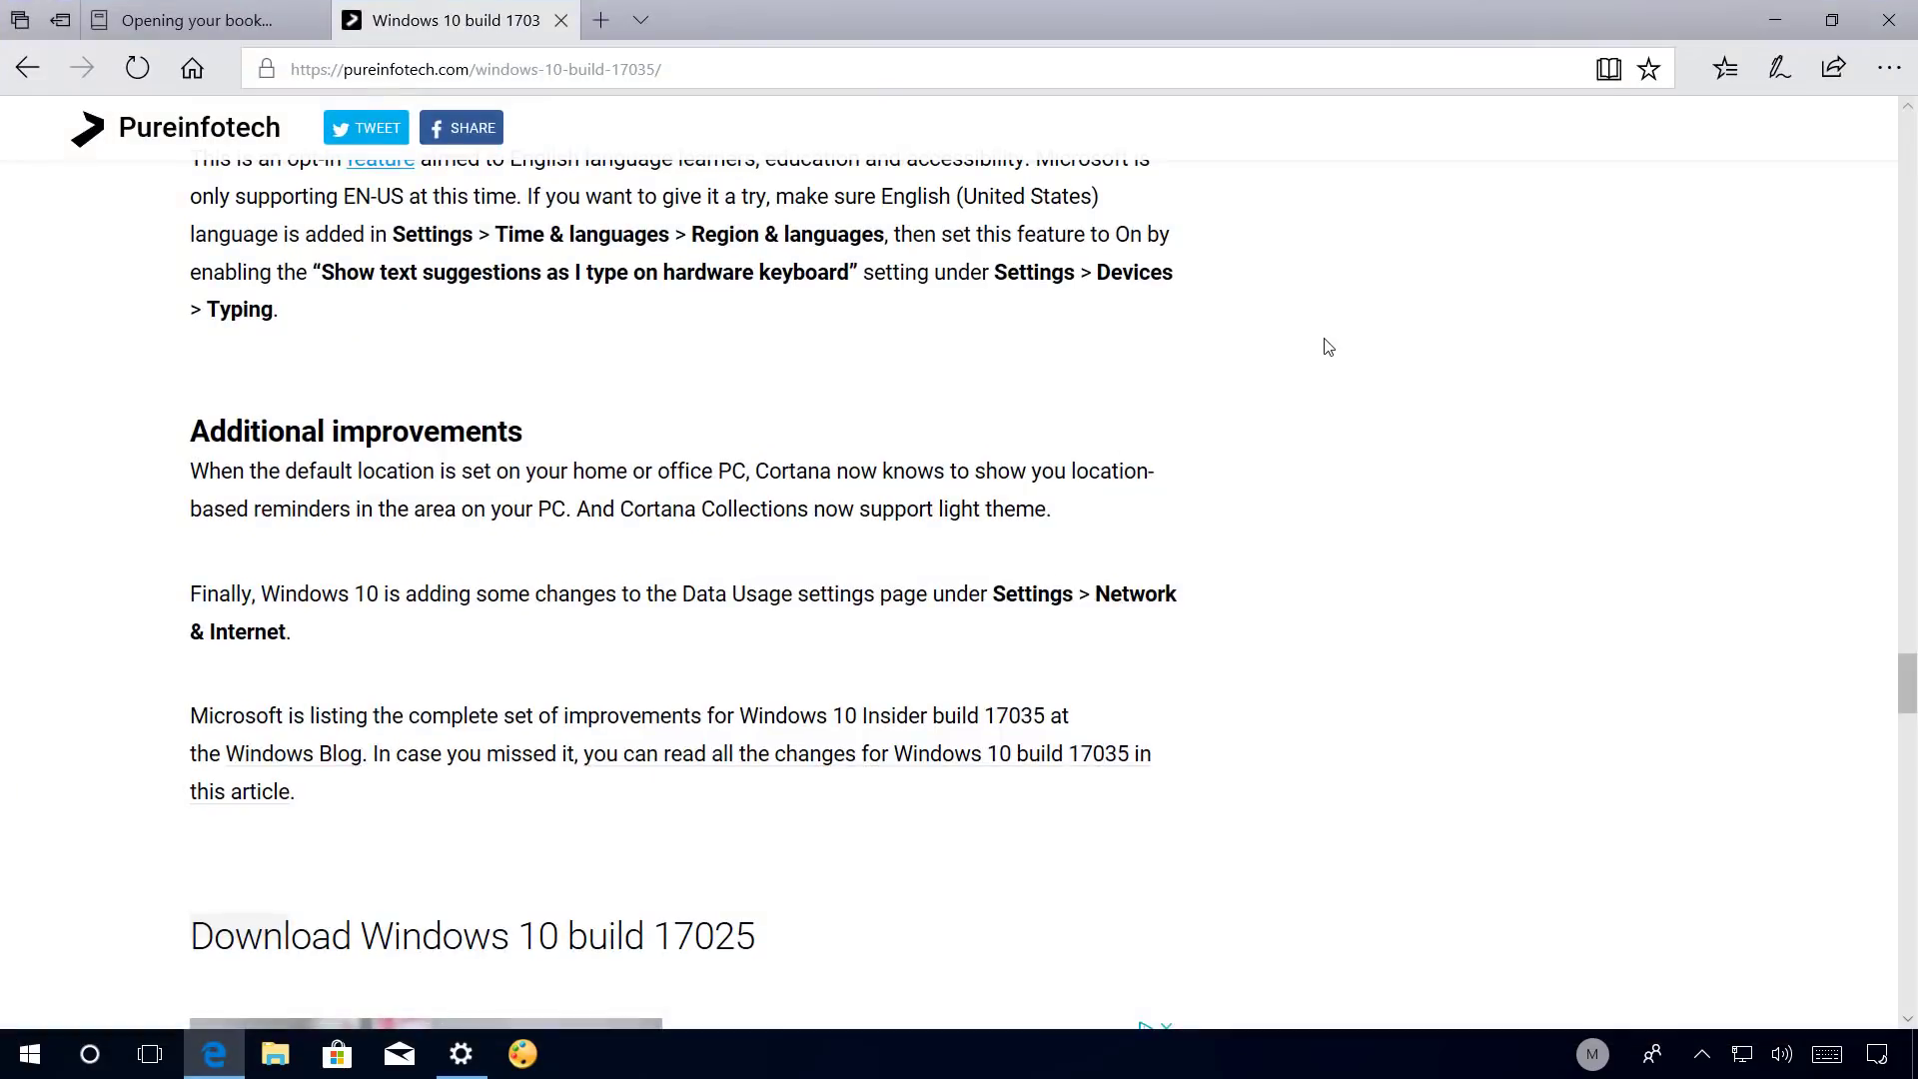
{"action": "left_click", "coordinate": [1843, 74]}
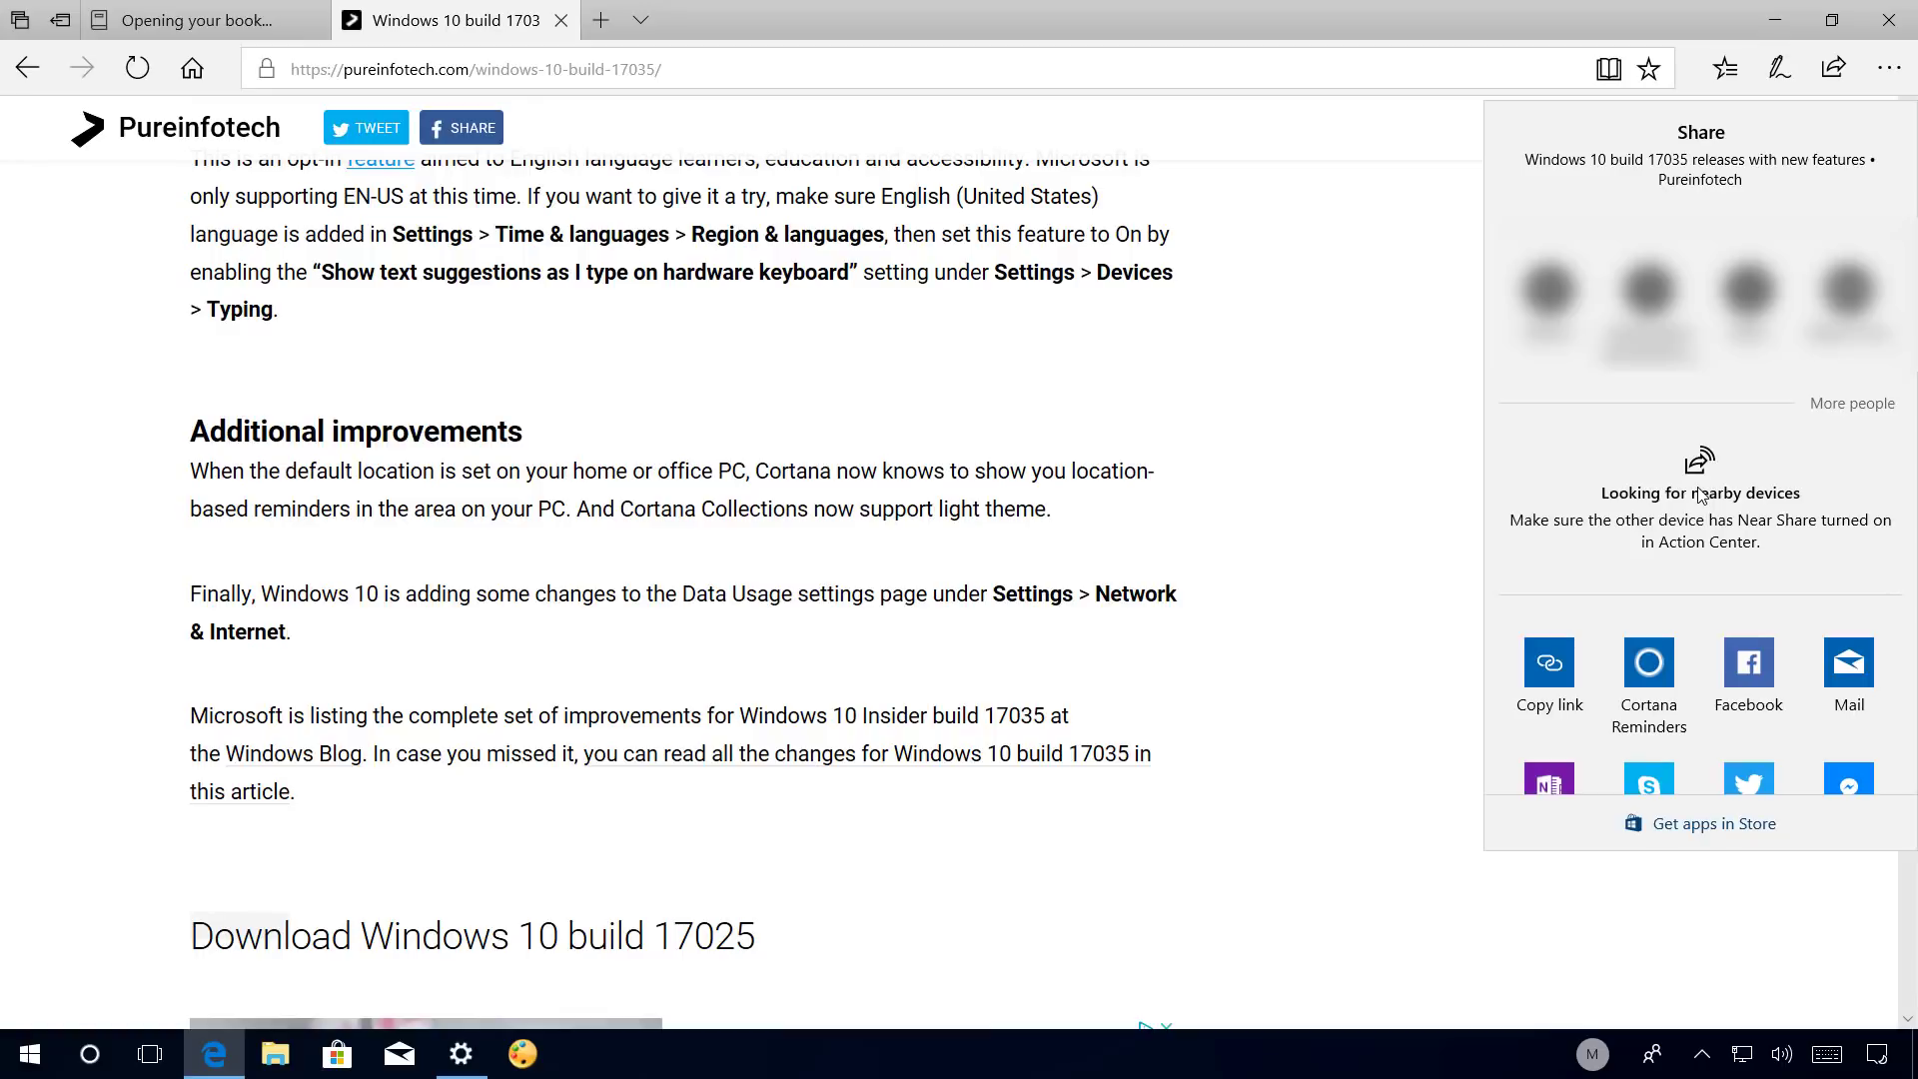
{"action": "left_click", "coordinate": [1338, 461]}
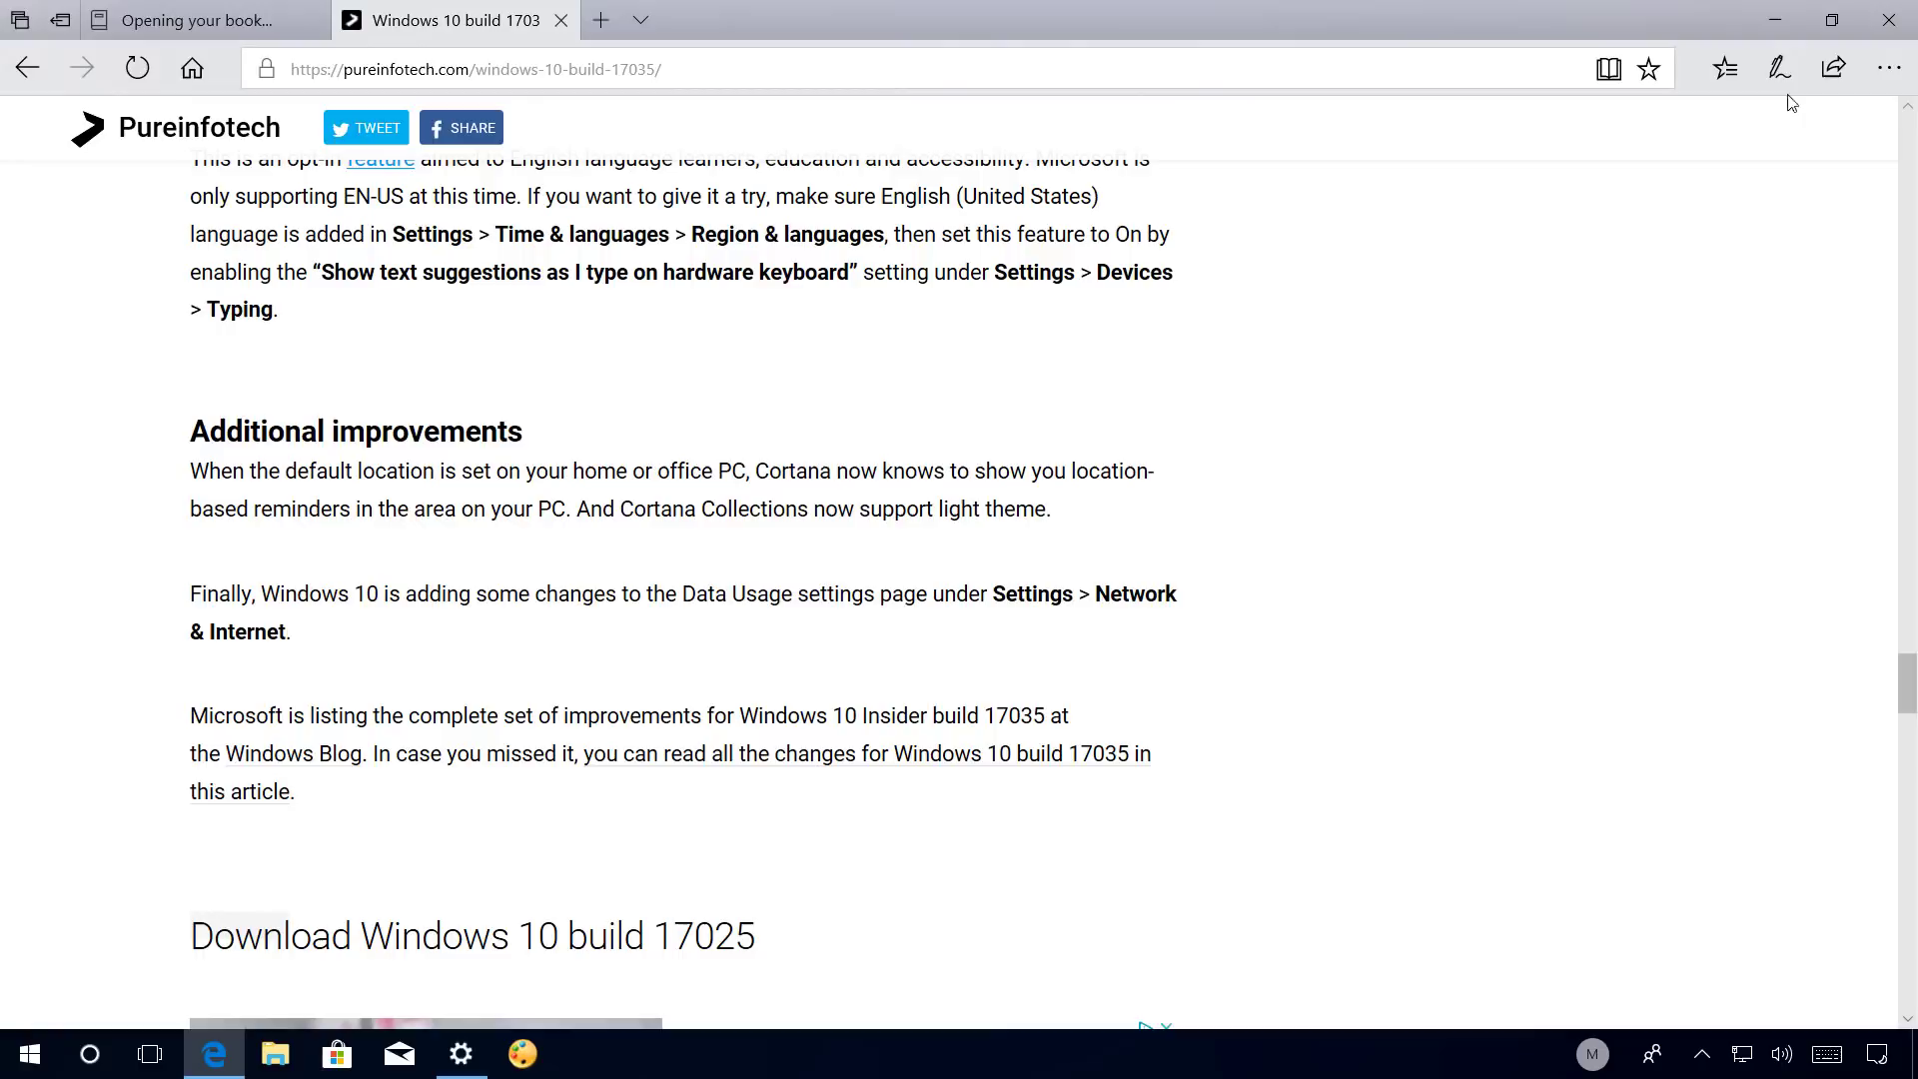
{"action": "left_click", "coordinate": [1775, 20]}
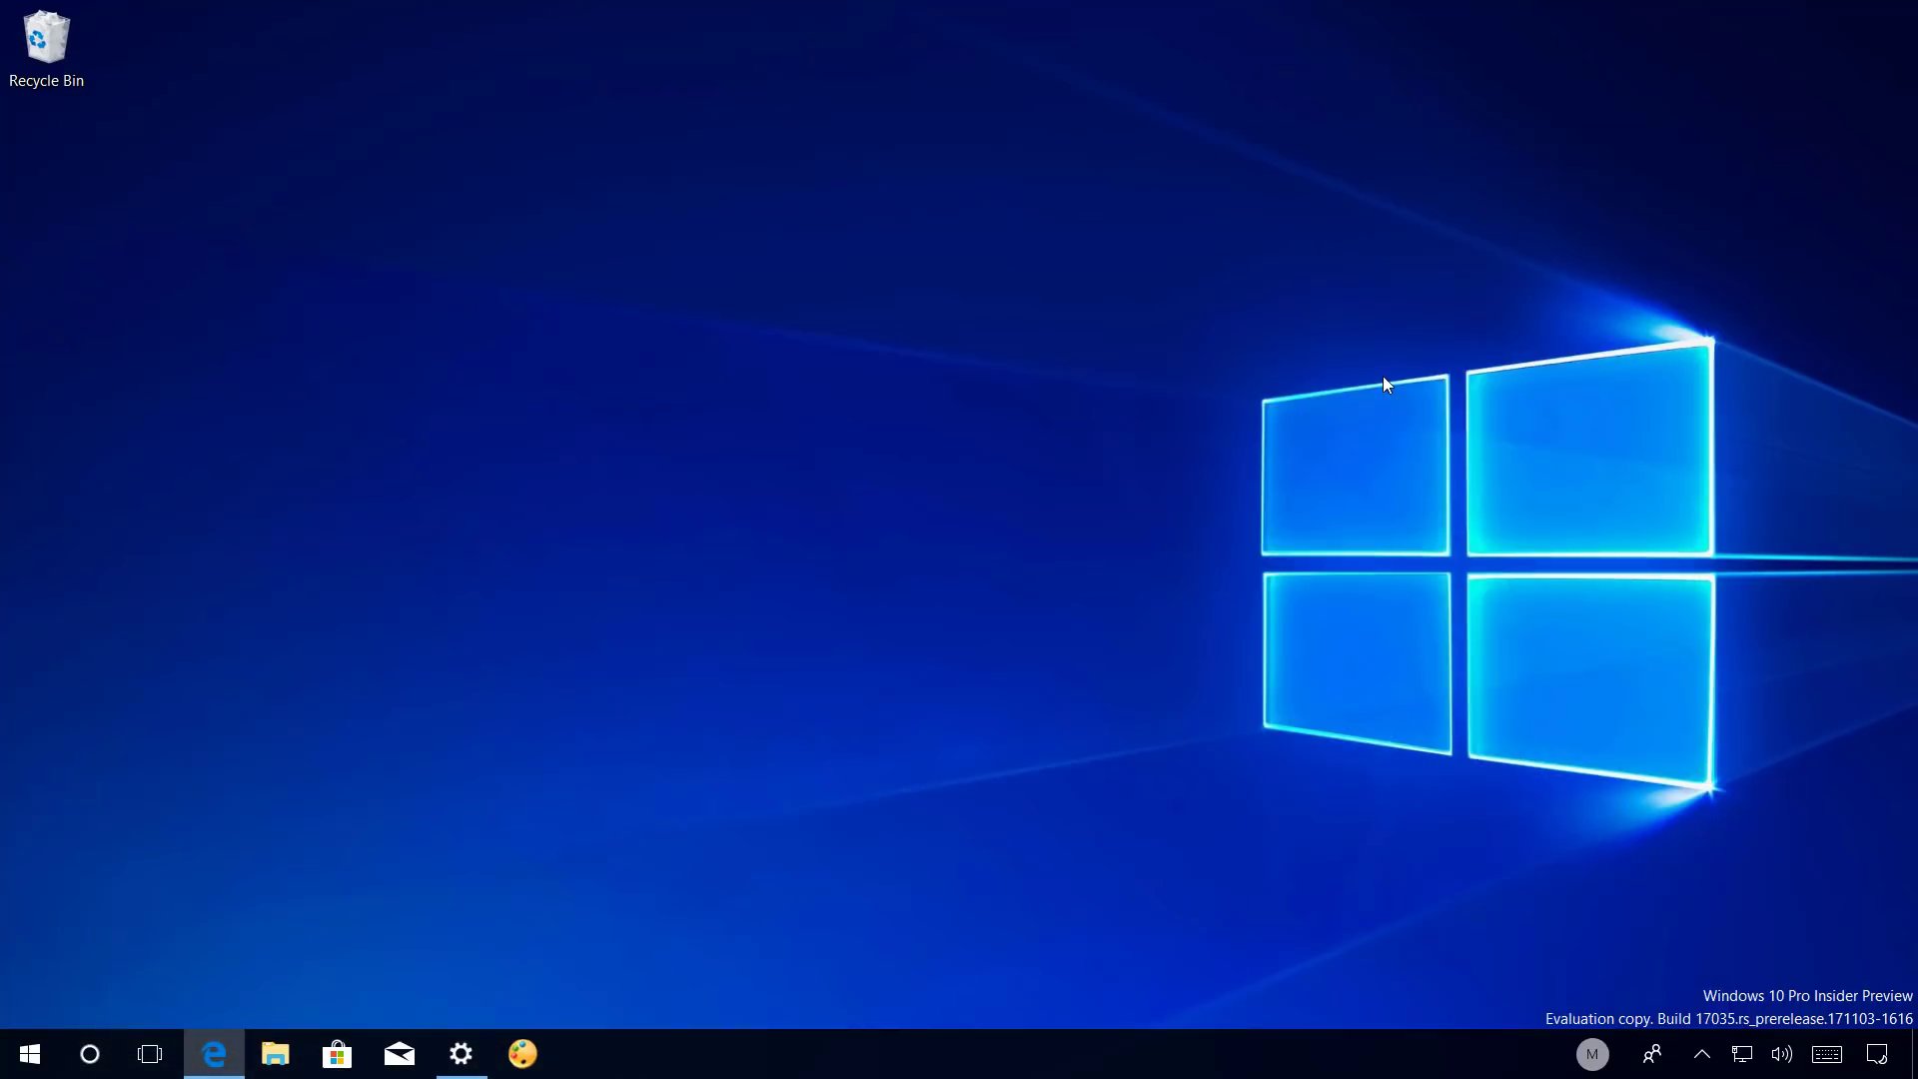
{"action": "left_click", "coordinate": [460, 1053]}
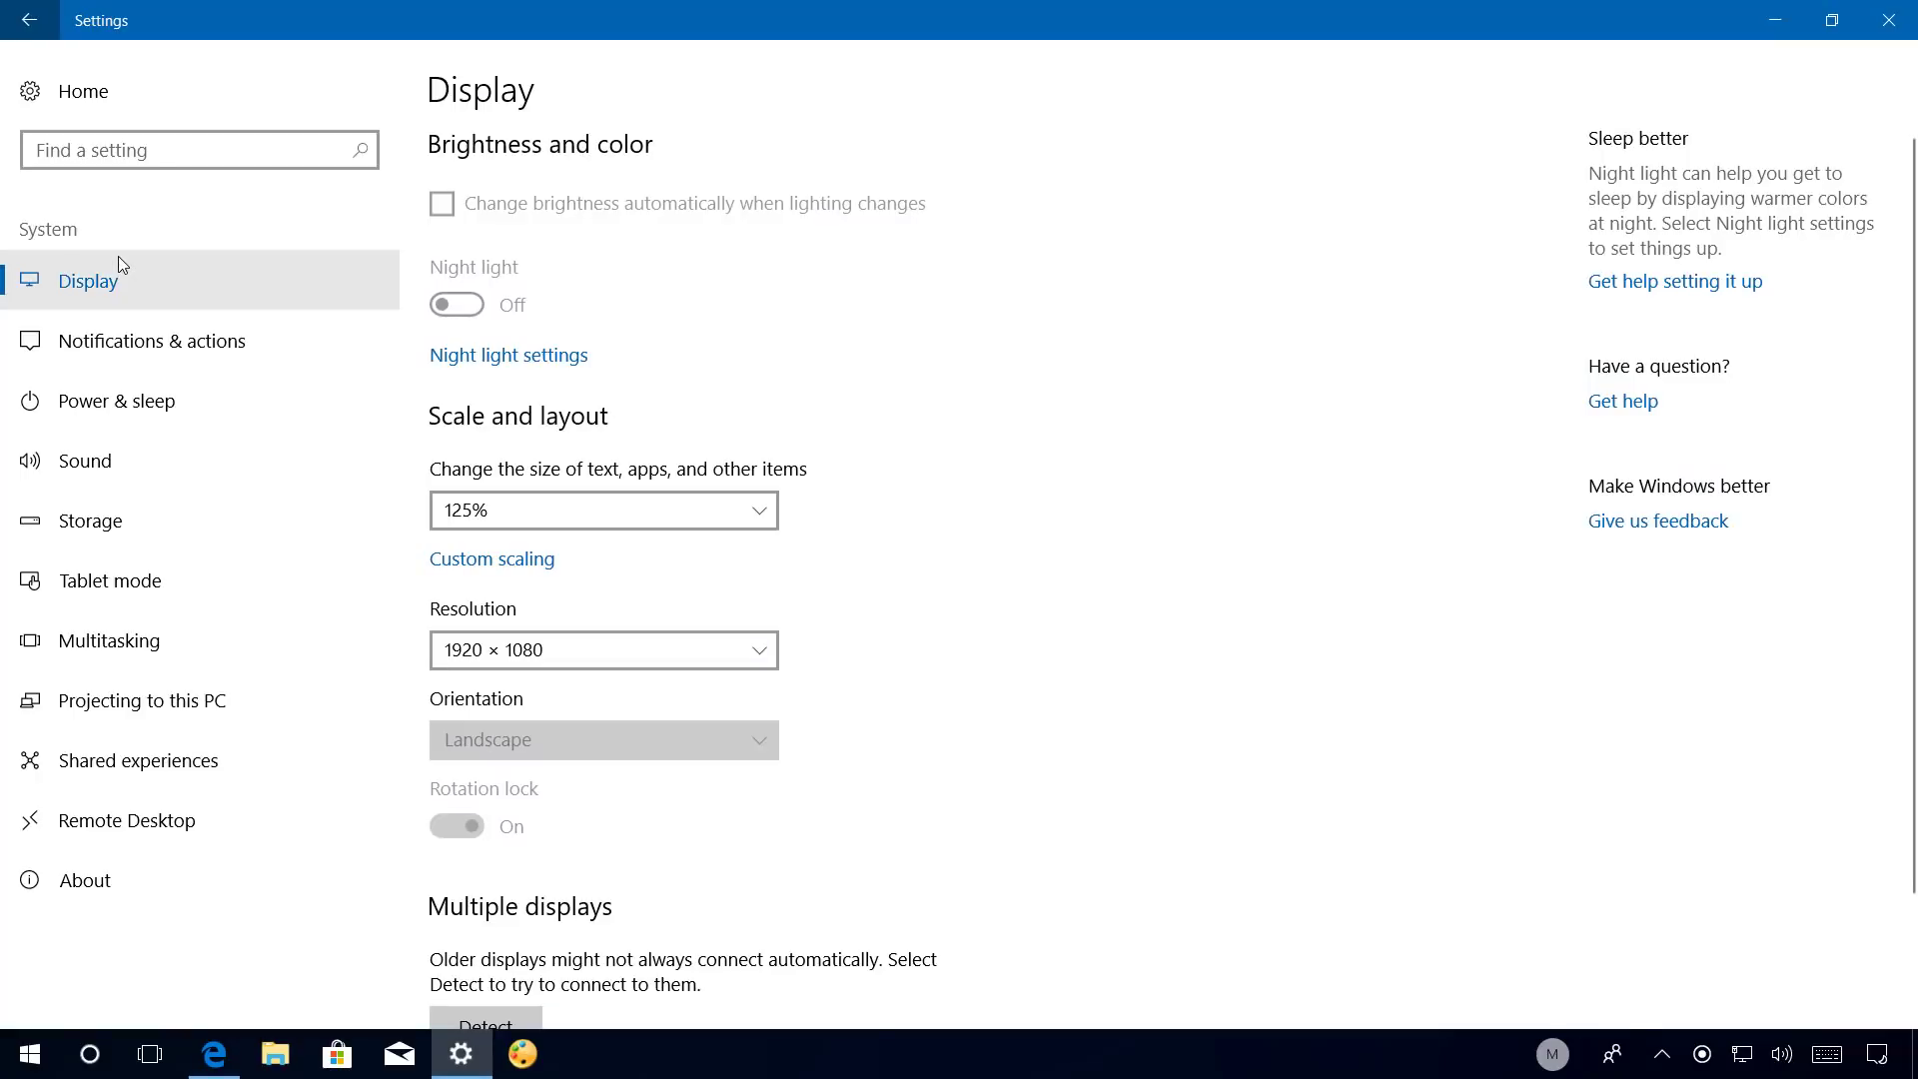
{"action": "left_click", "coordinate": [100, 93]}
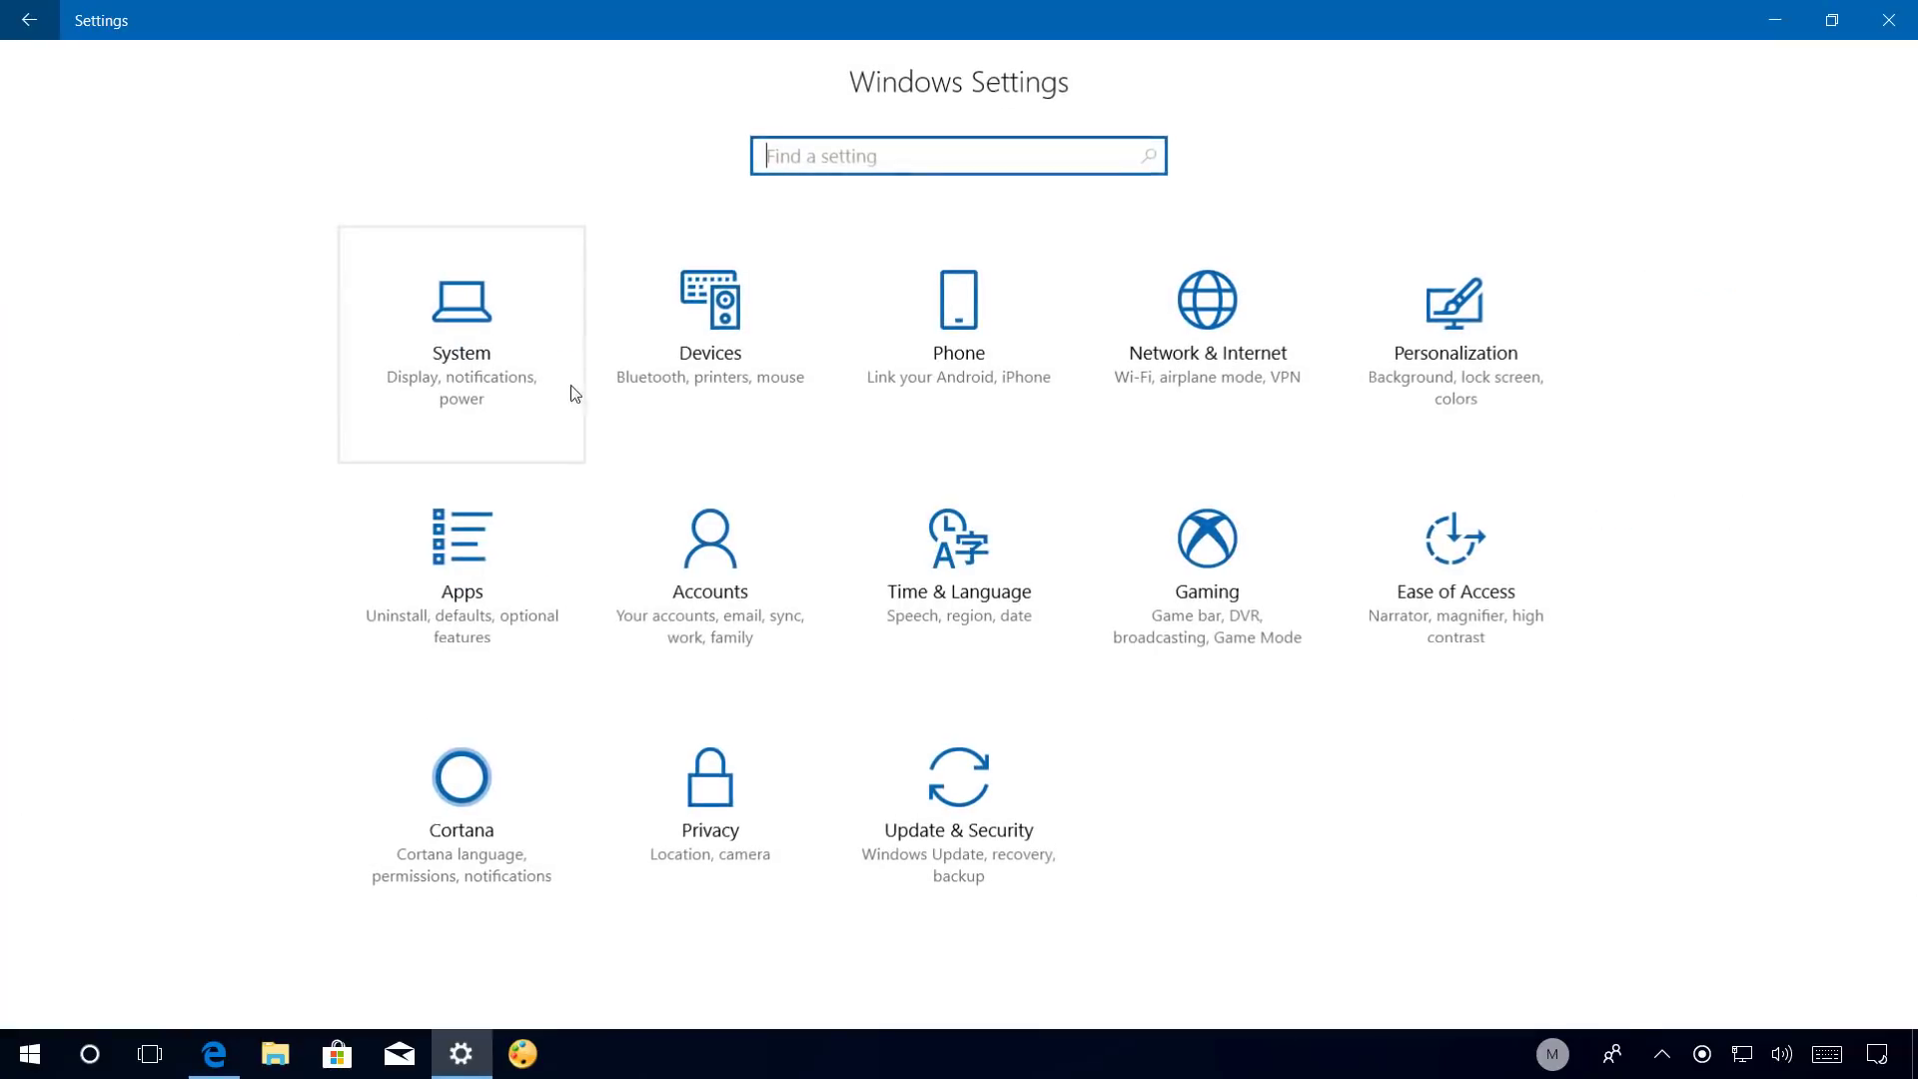
{"action": "left_click", "coordinate": [484, 330]}
{"action": "left_click", "coordinate": [220, 762]}
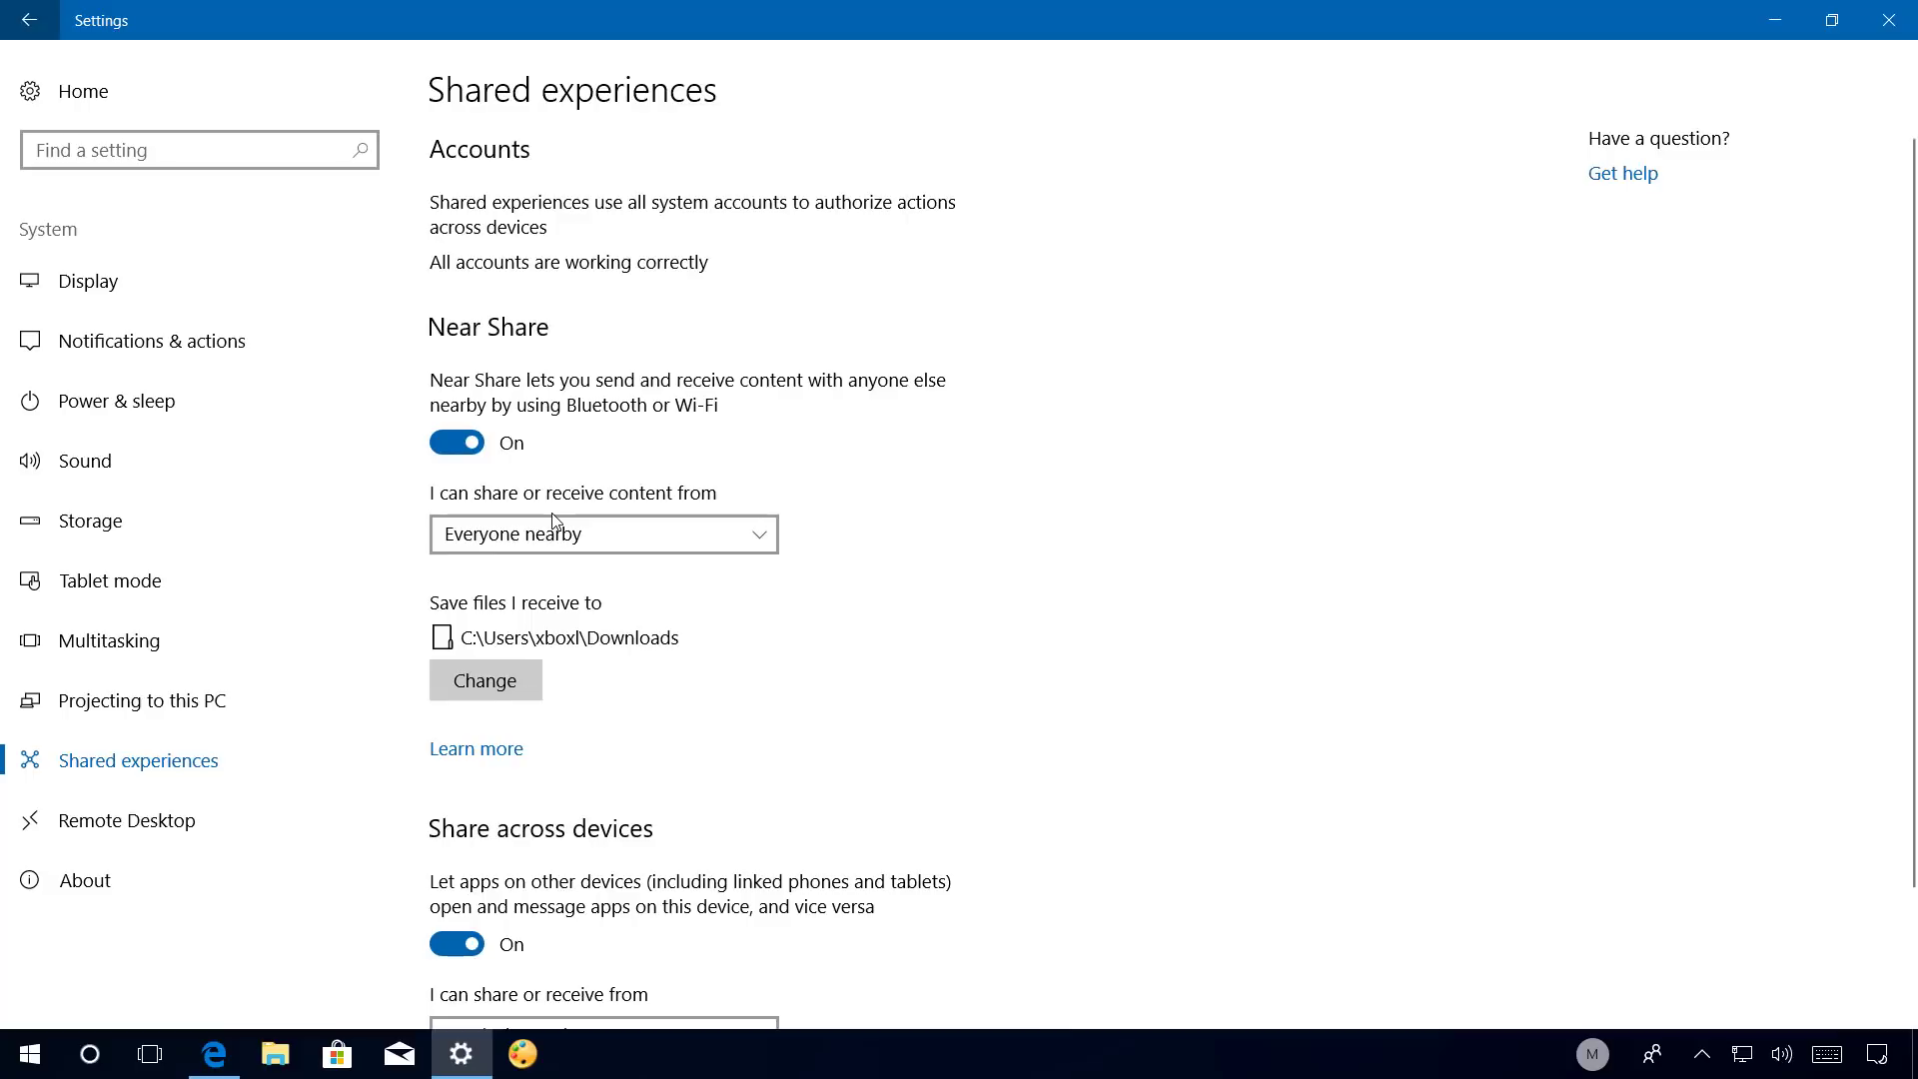
{"action": "left_click", "coordinate": [634, 549]}
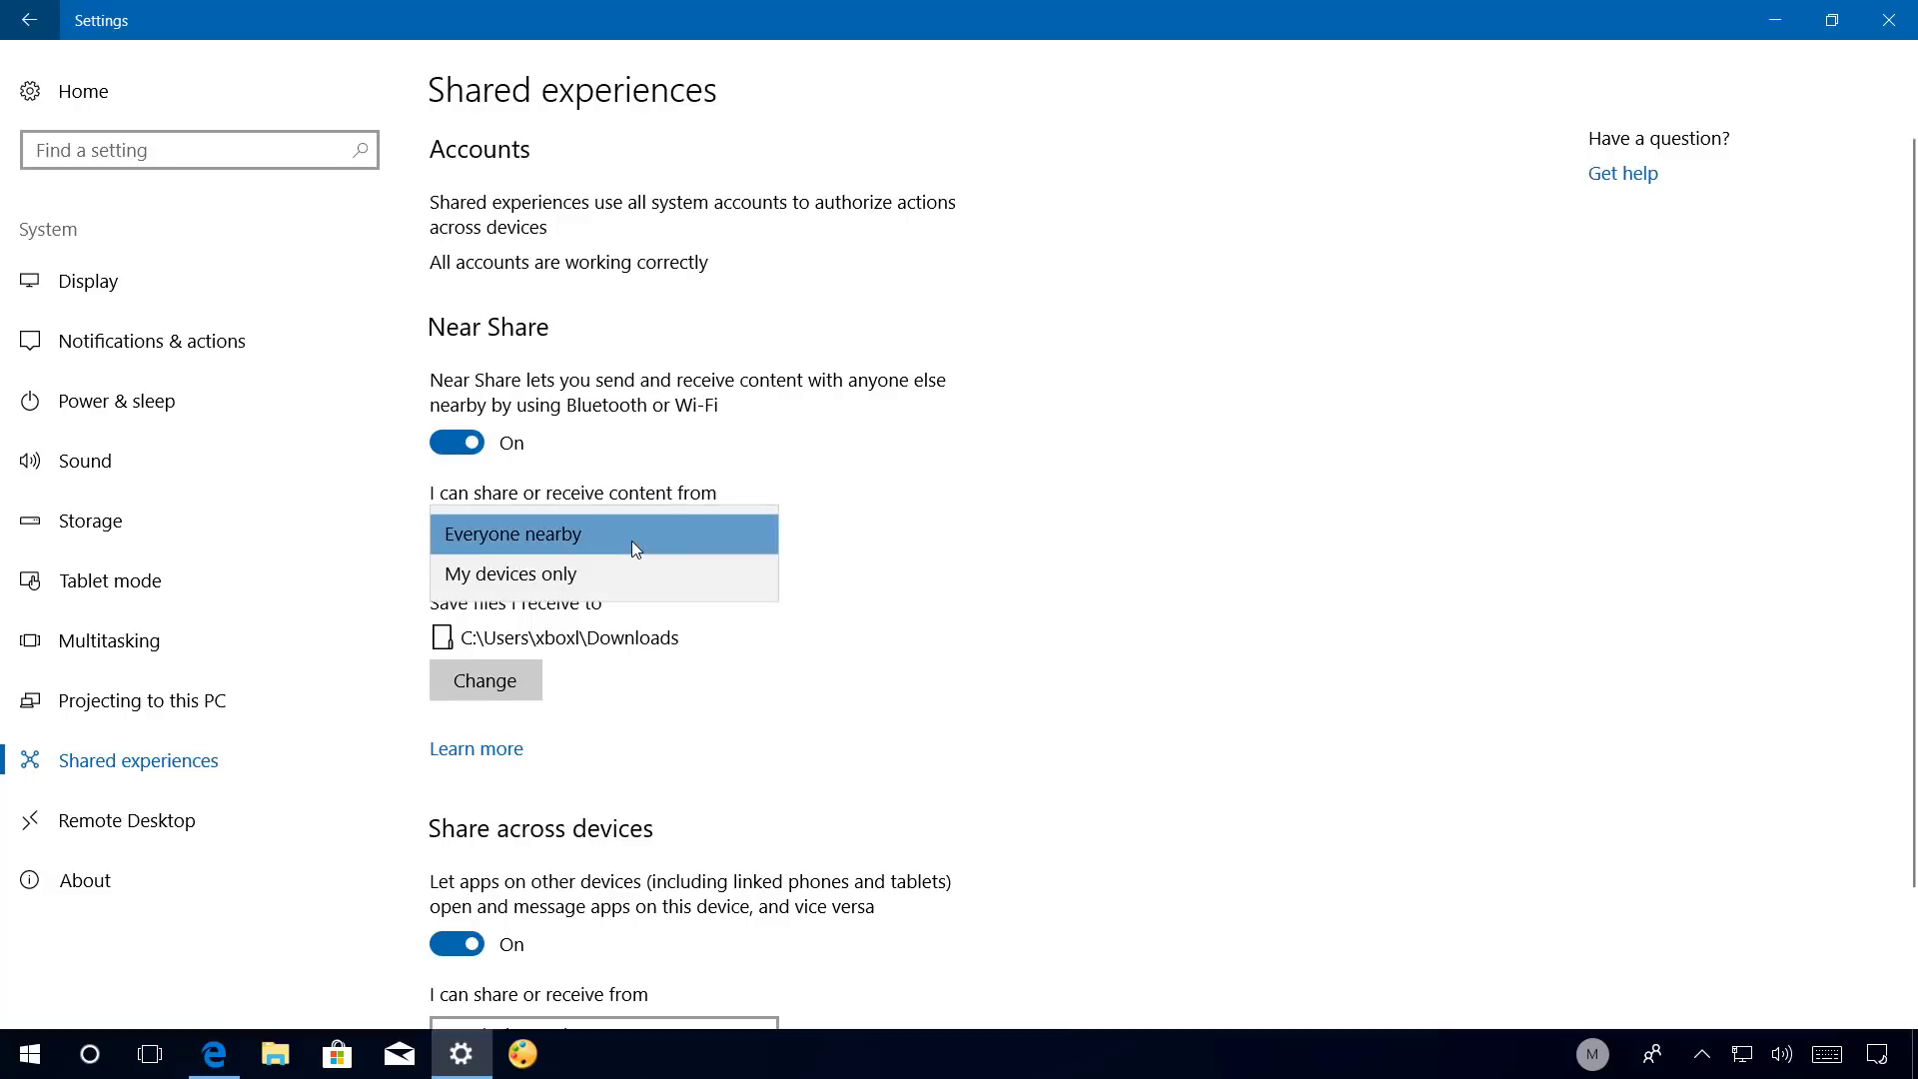
{"action": "left_click", "coordinate": [944, 527]}
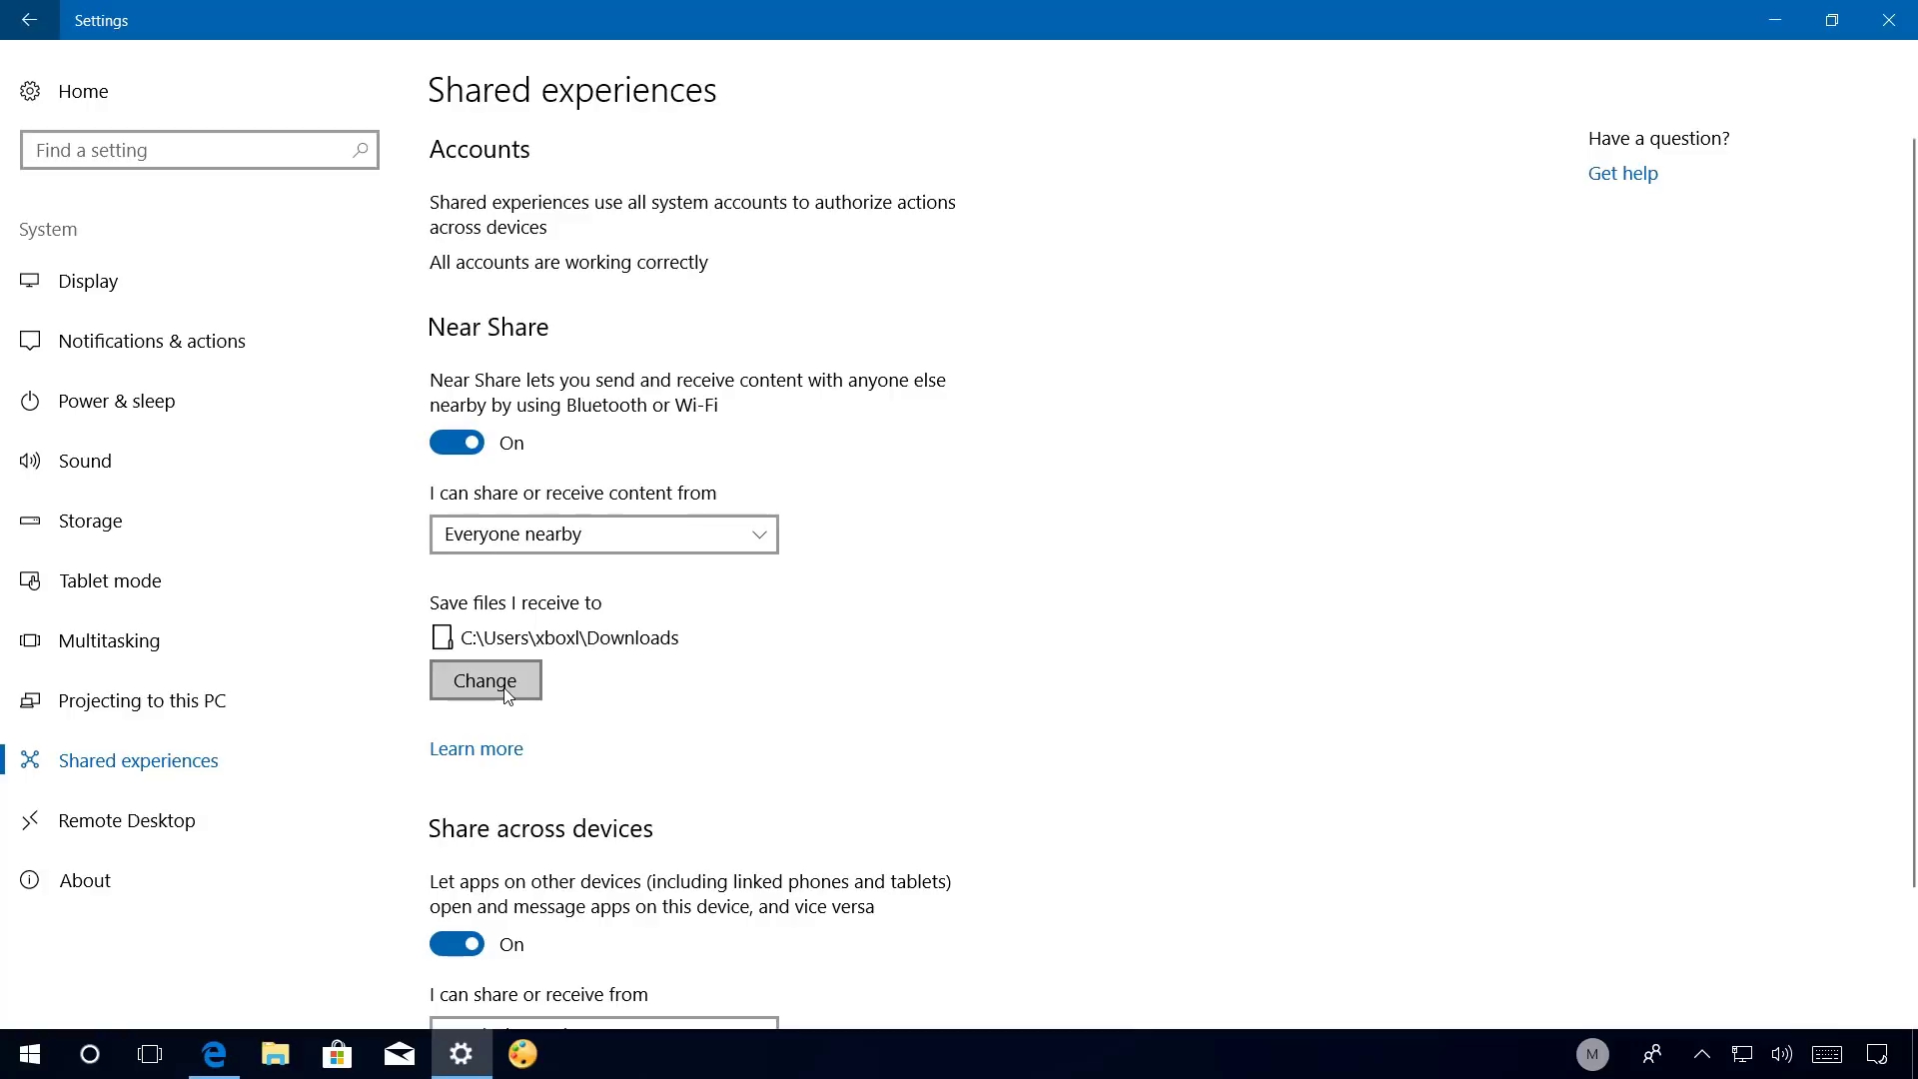
{"action": "left_click", "coordinate": [1776, 20]}
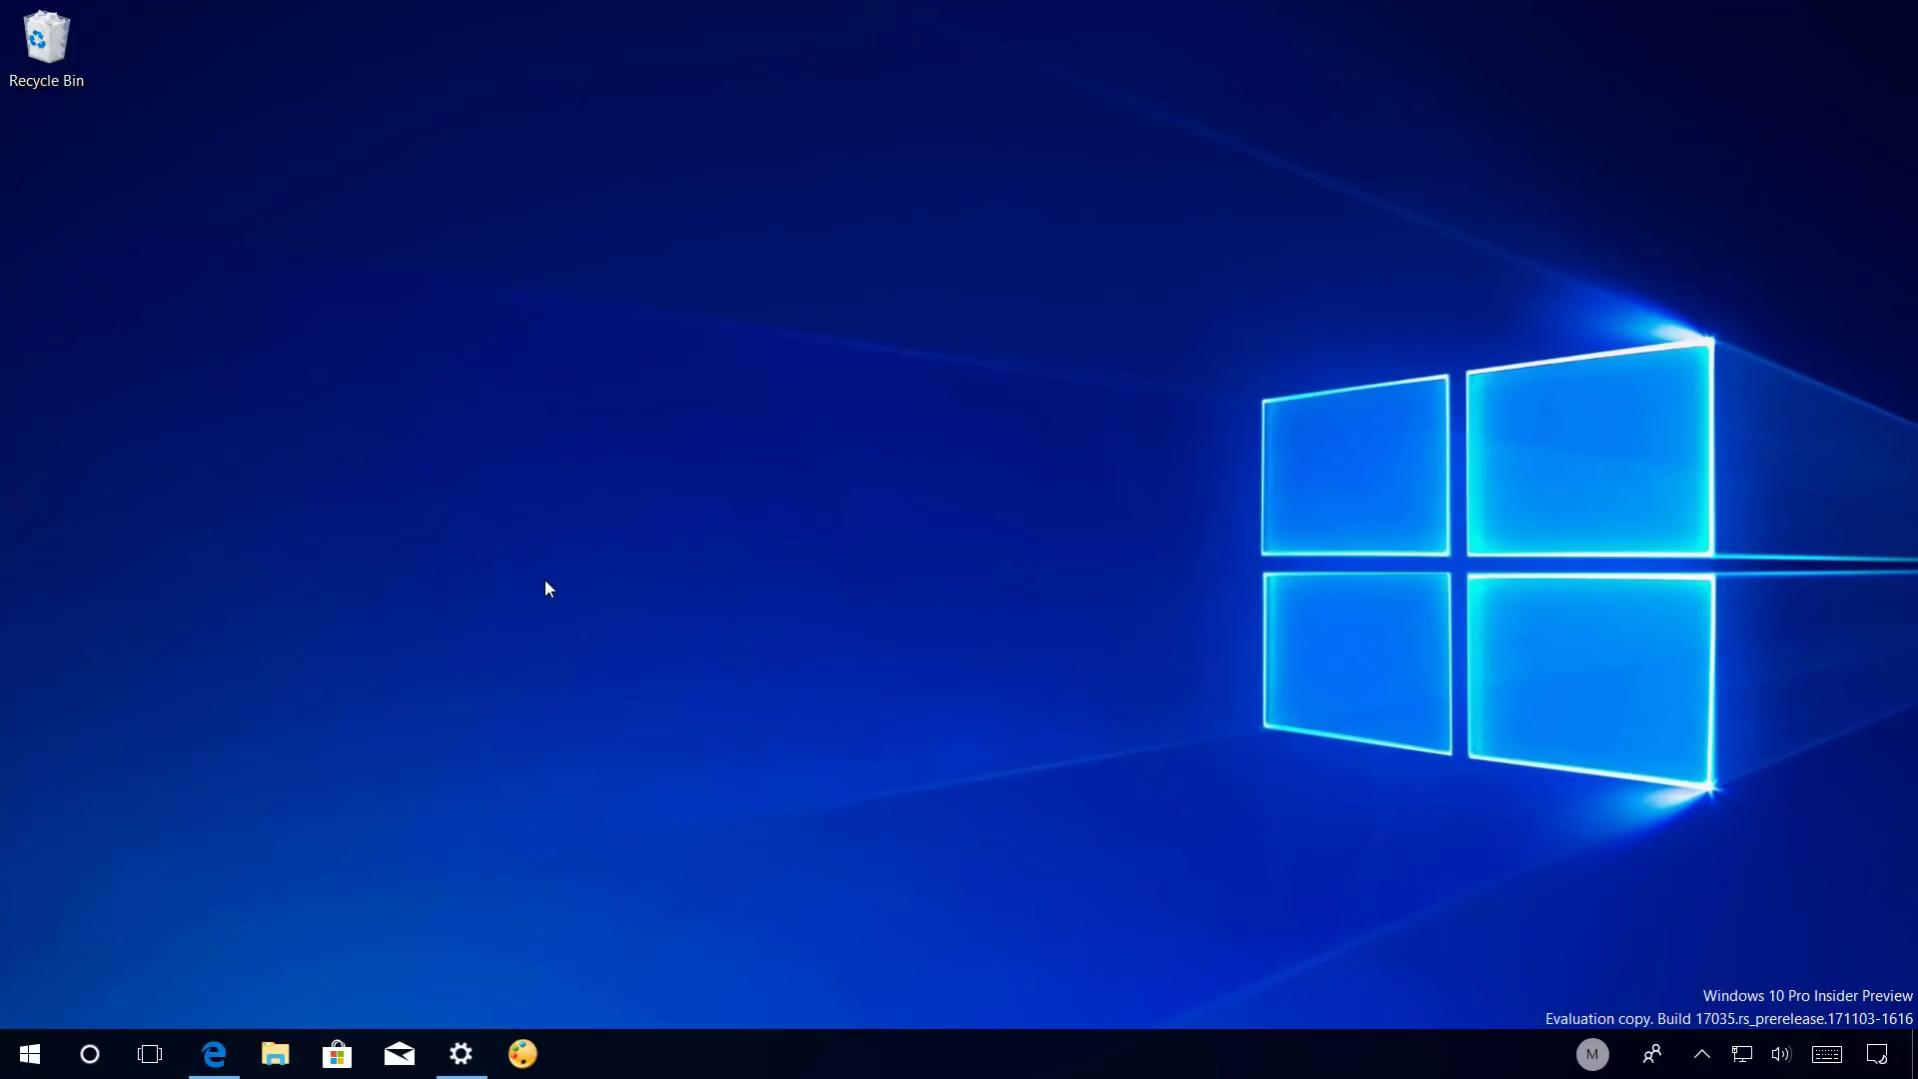
Restore Settings and go to System > Notifications & actions.
{"action": "left_click", "coordinate": [445, 1054]}
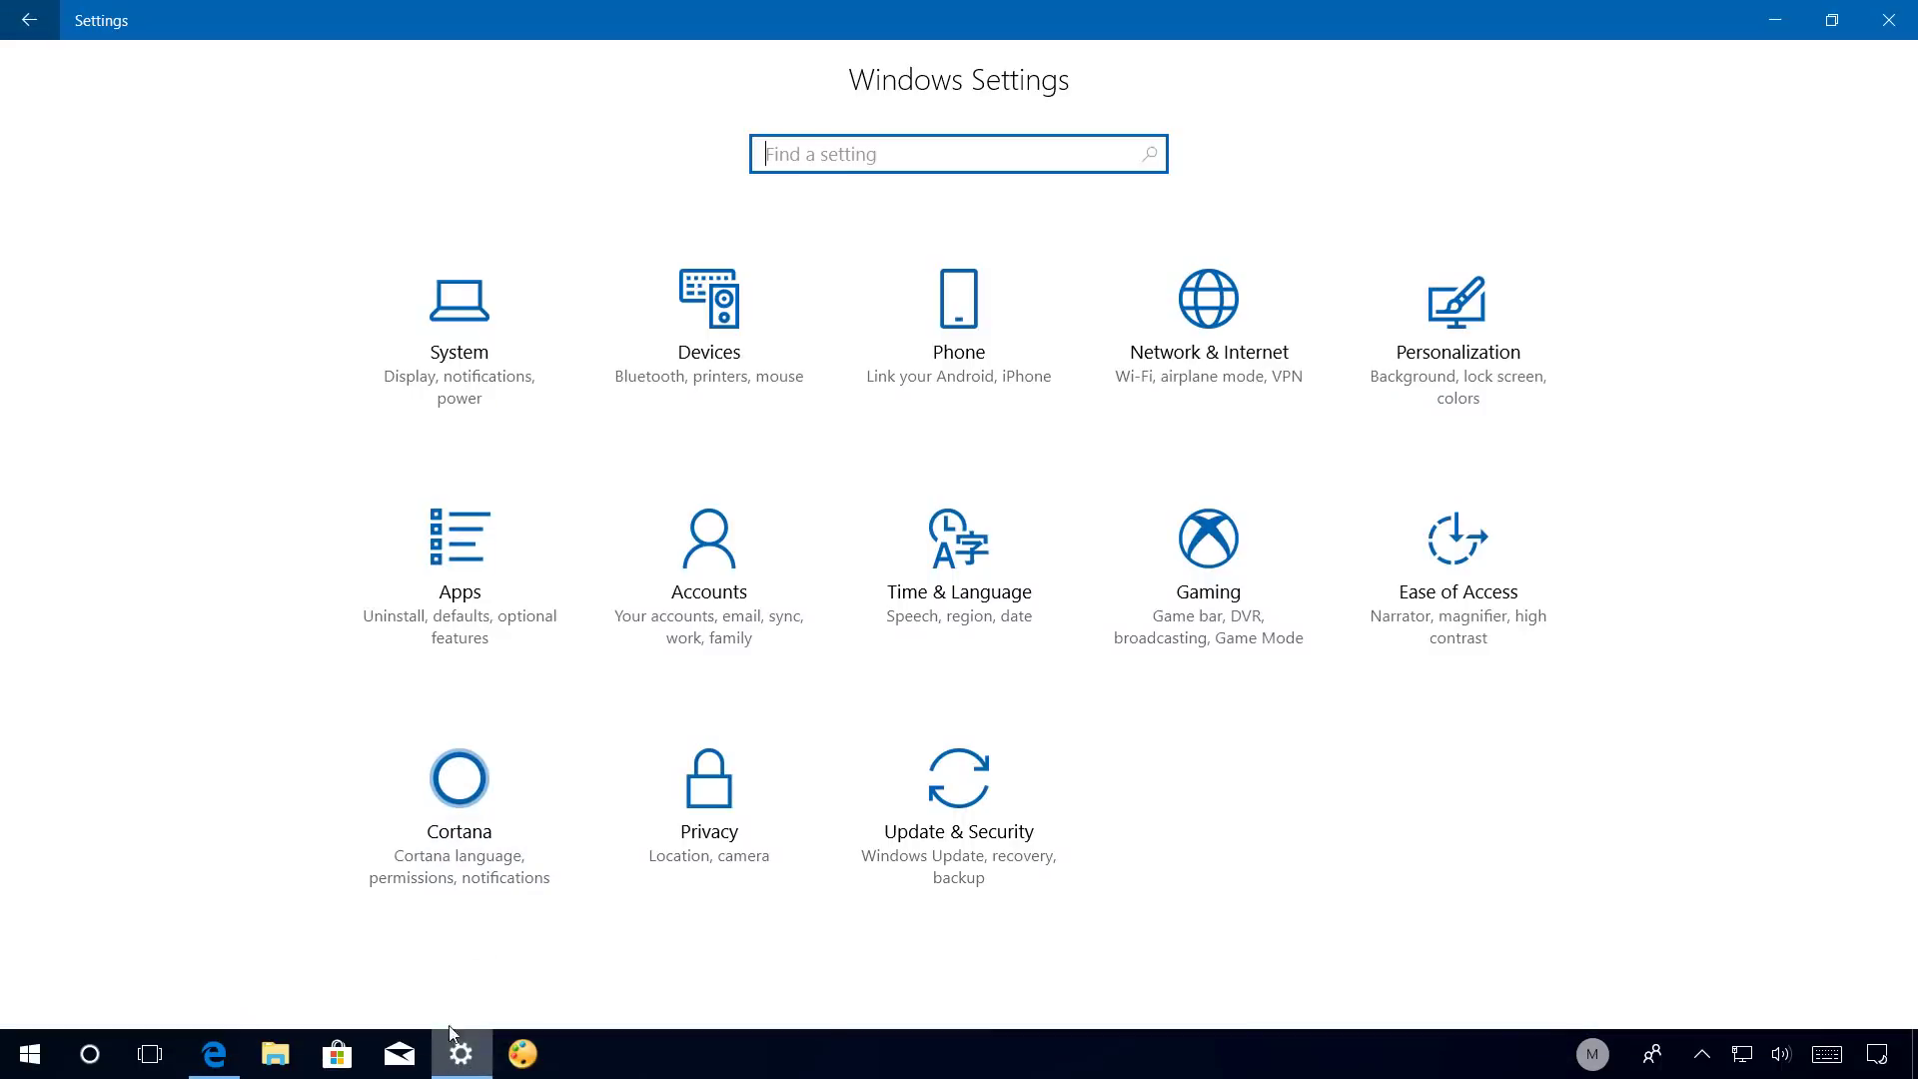
{"action": "left_click", "coordinate": [494, 351]}
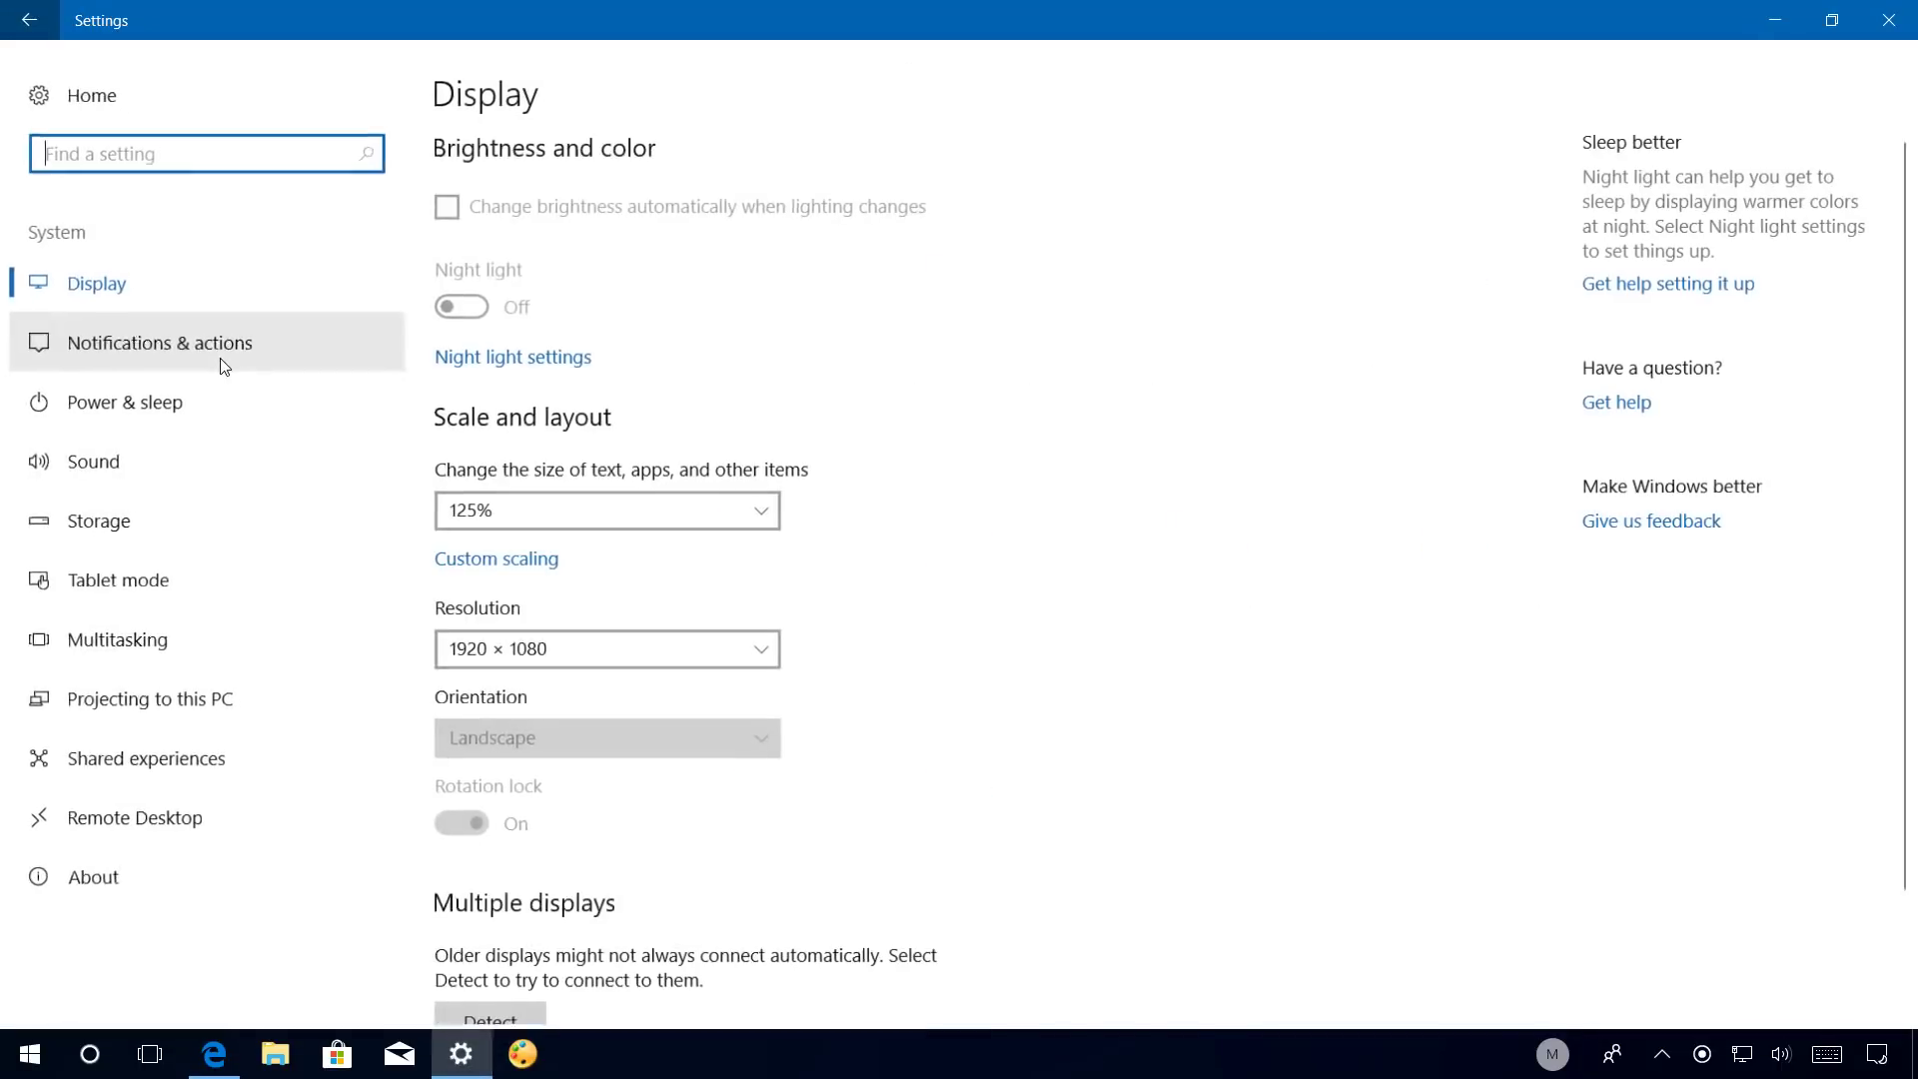
{"action": "left_click", "coordinate": [180, 352]}
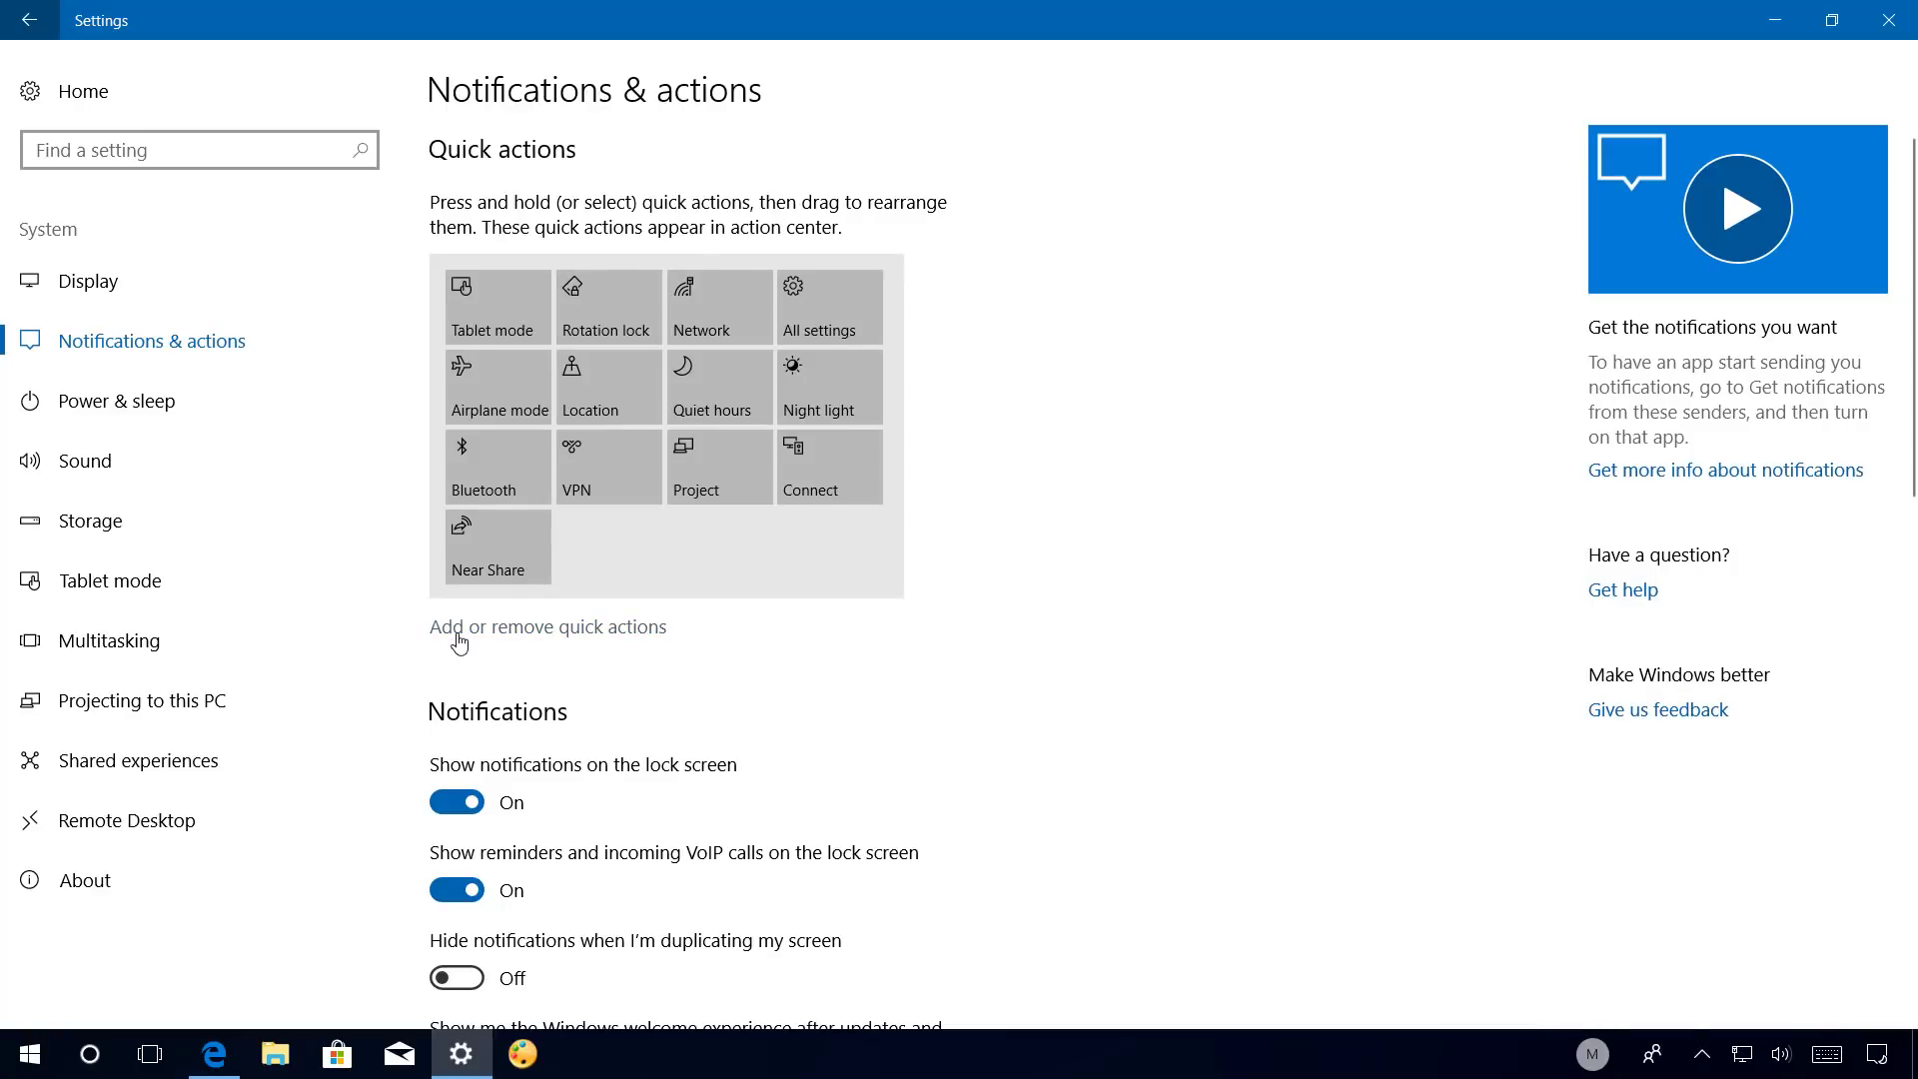
Toggle the Near Share quick action off and back on, then return to Notifications & actions.
{"action": "left_click", "coordinate": [567, 630]}
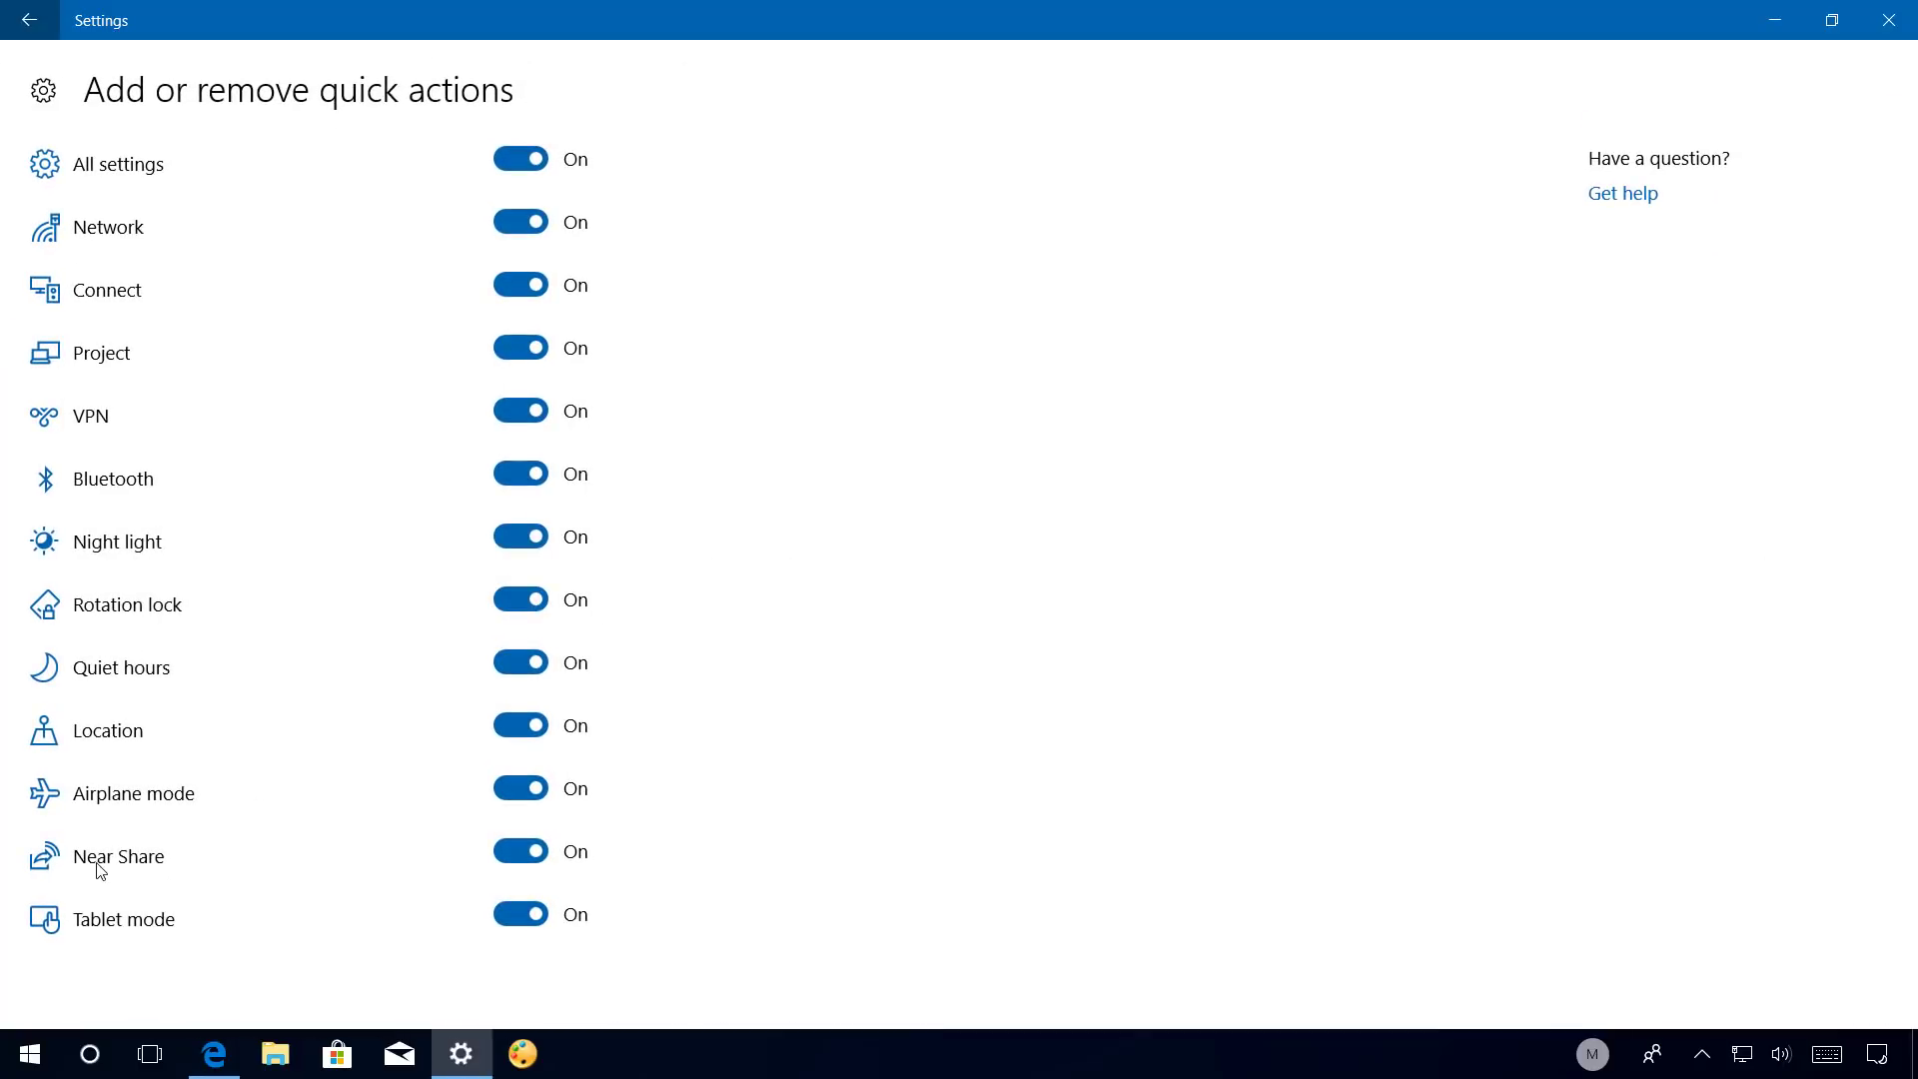
{"action": "left_click", "coordinate": [536, 855]}
{"action": "left_click", "coordinate": [535, 855]}
{"action": "left_click", "coordinate": [30, 21]}
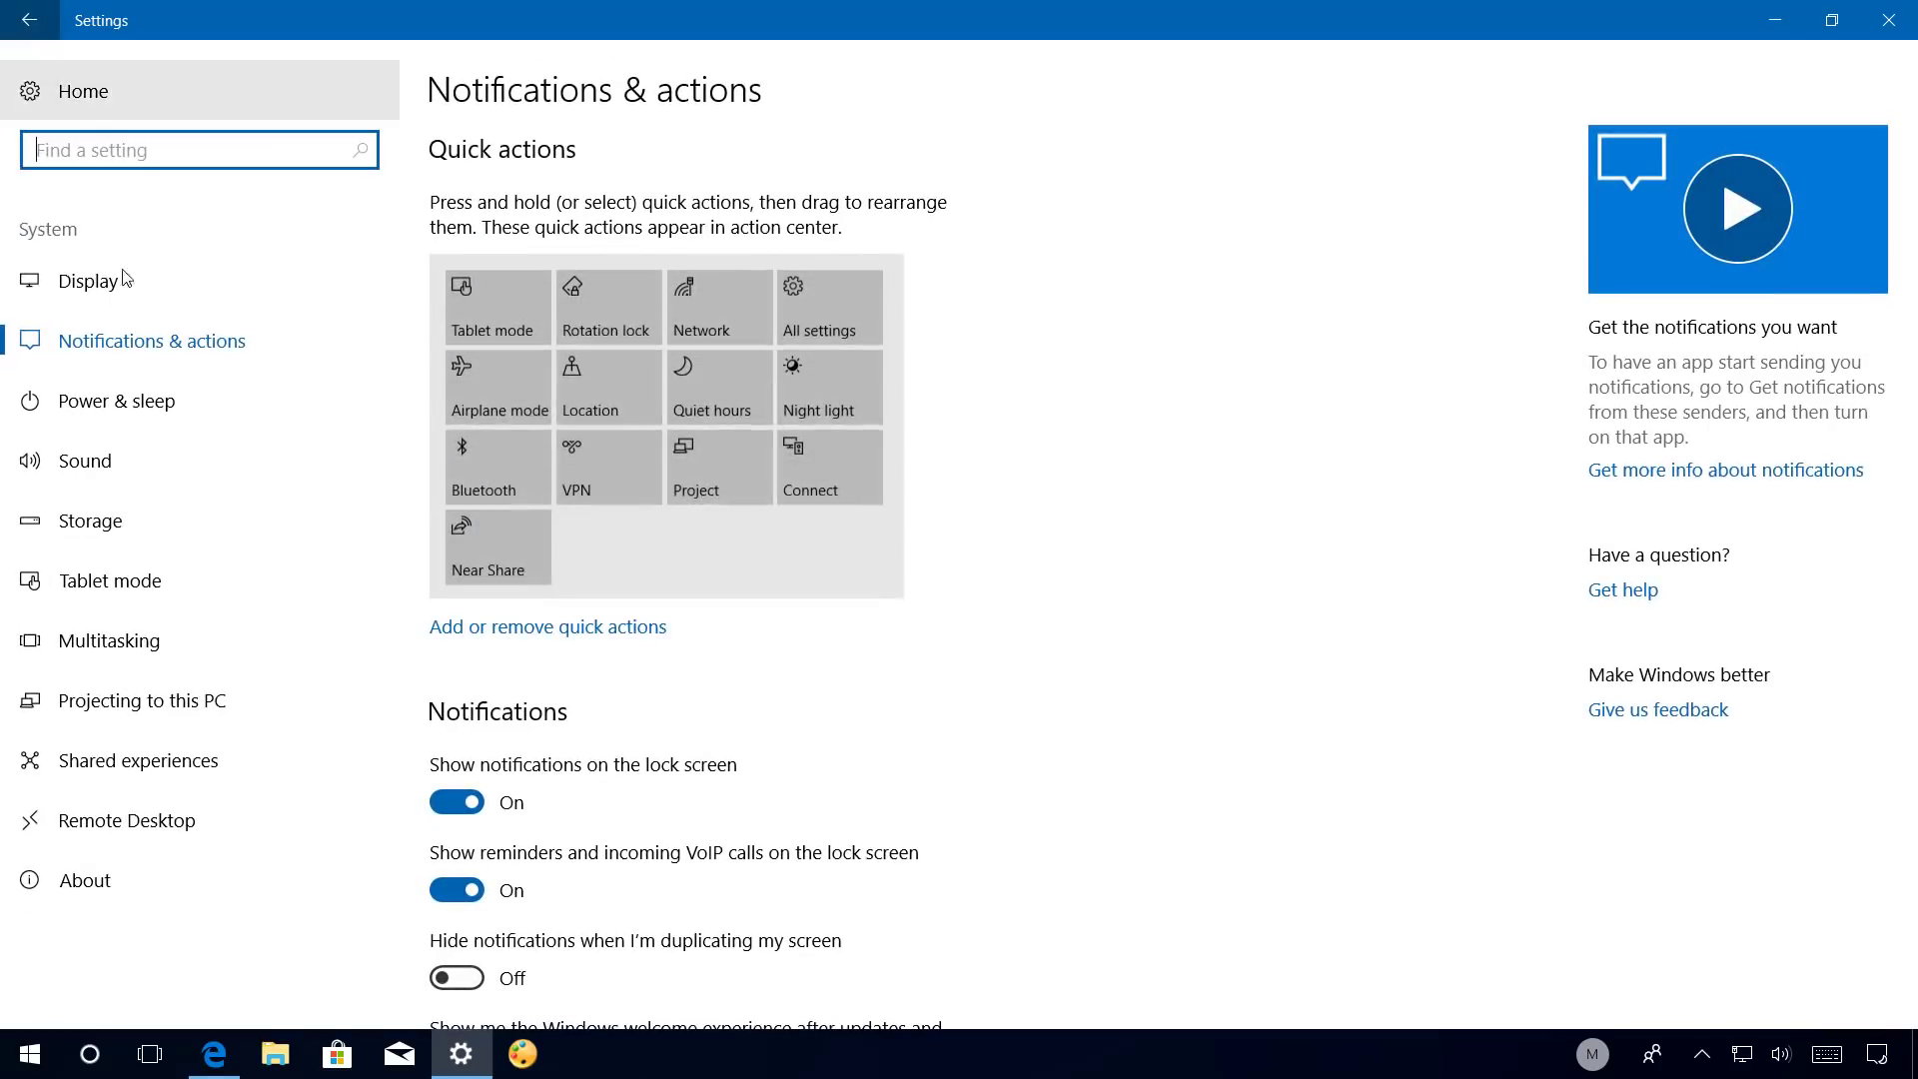
In Sound settings, lower the output volume from 65 to 61 and open the speaker's device properties.
{"action": "left_click", "coordinate": [130, 470]}
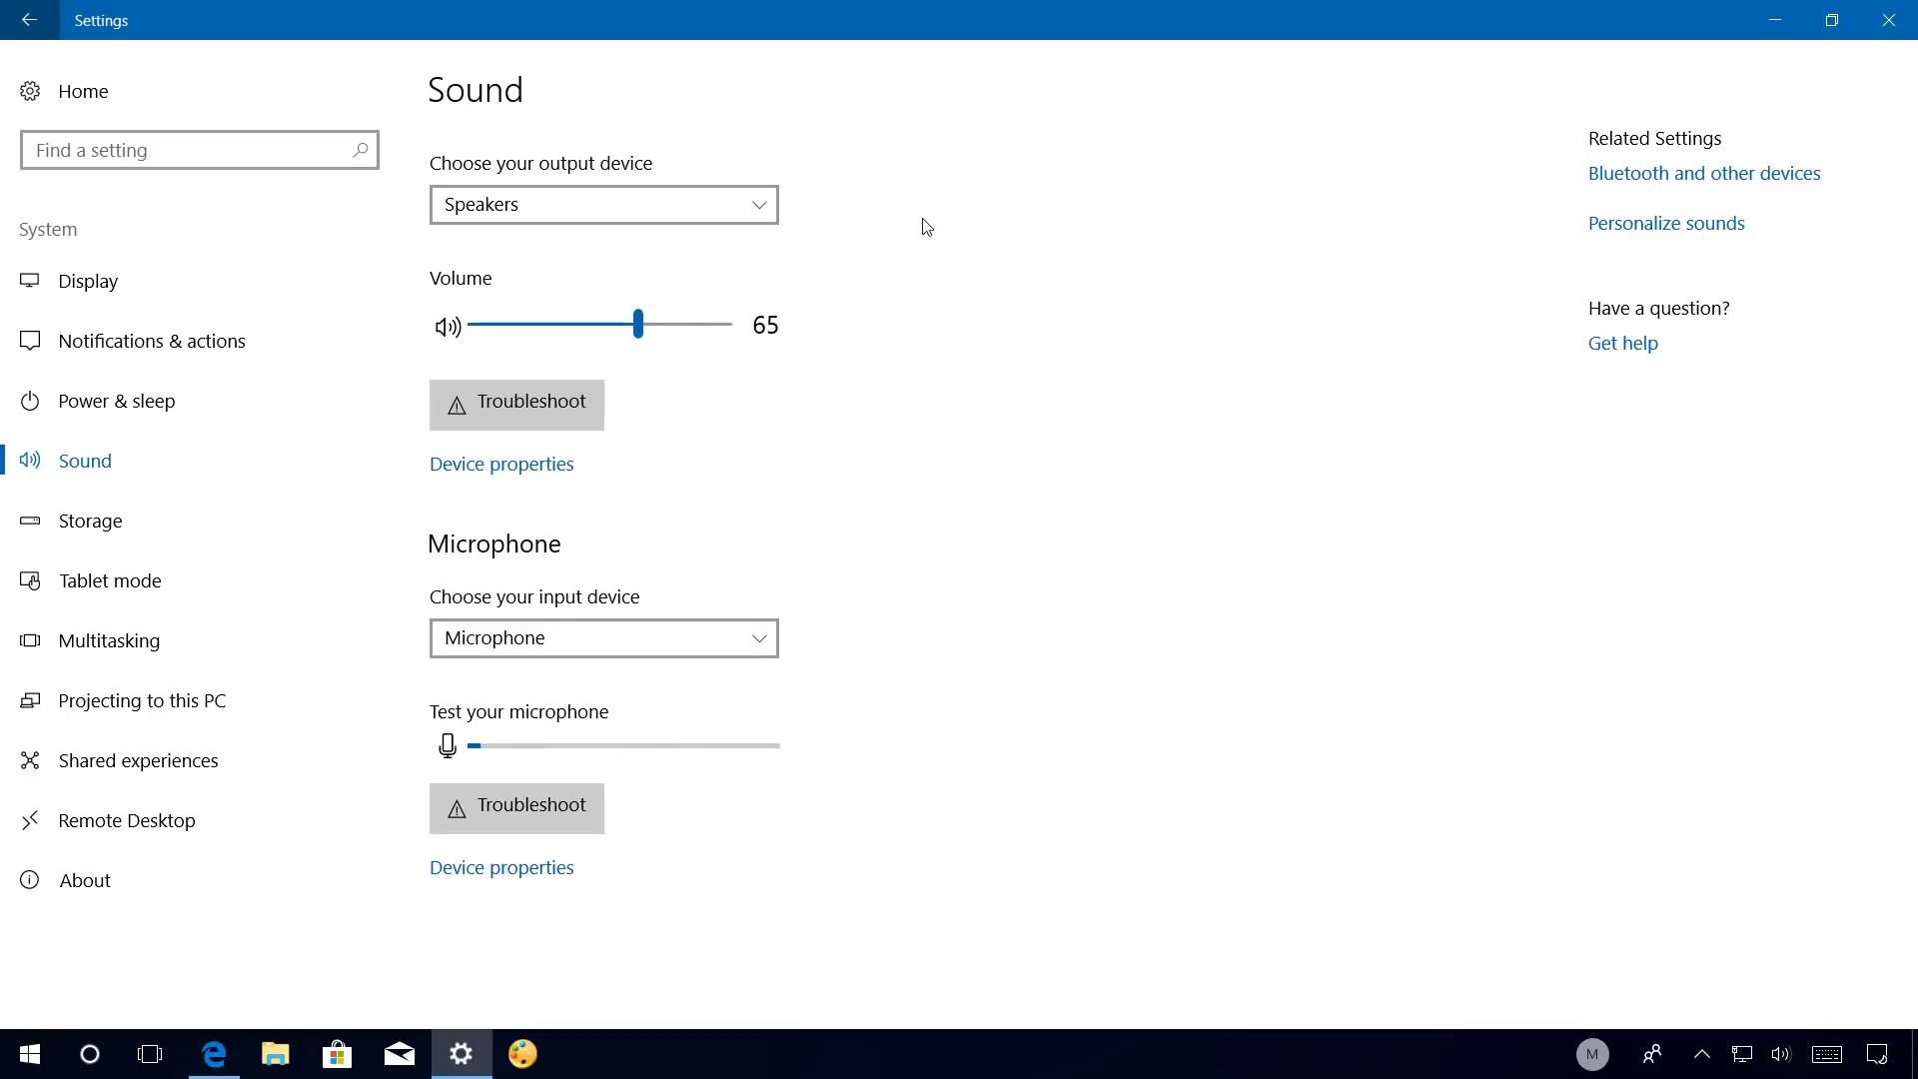
{"action": "left_click", "coordinate": [573, 212]}
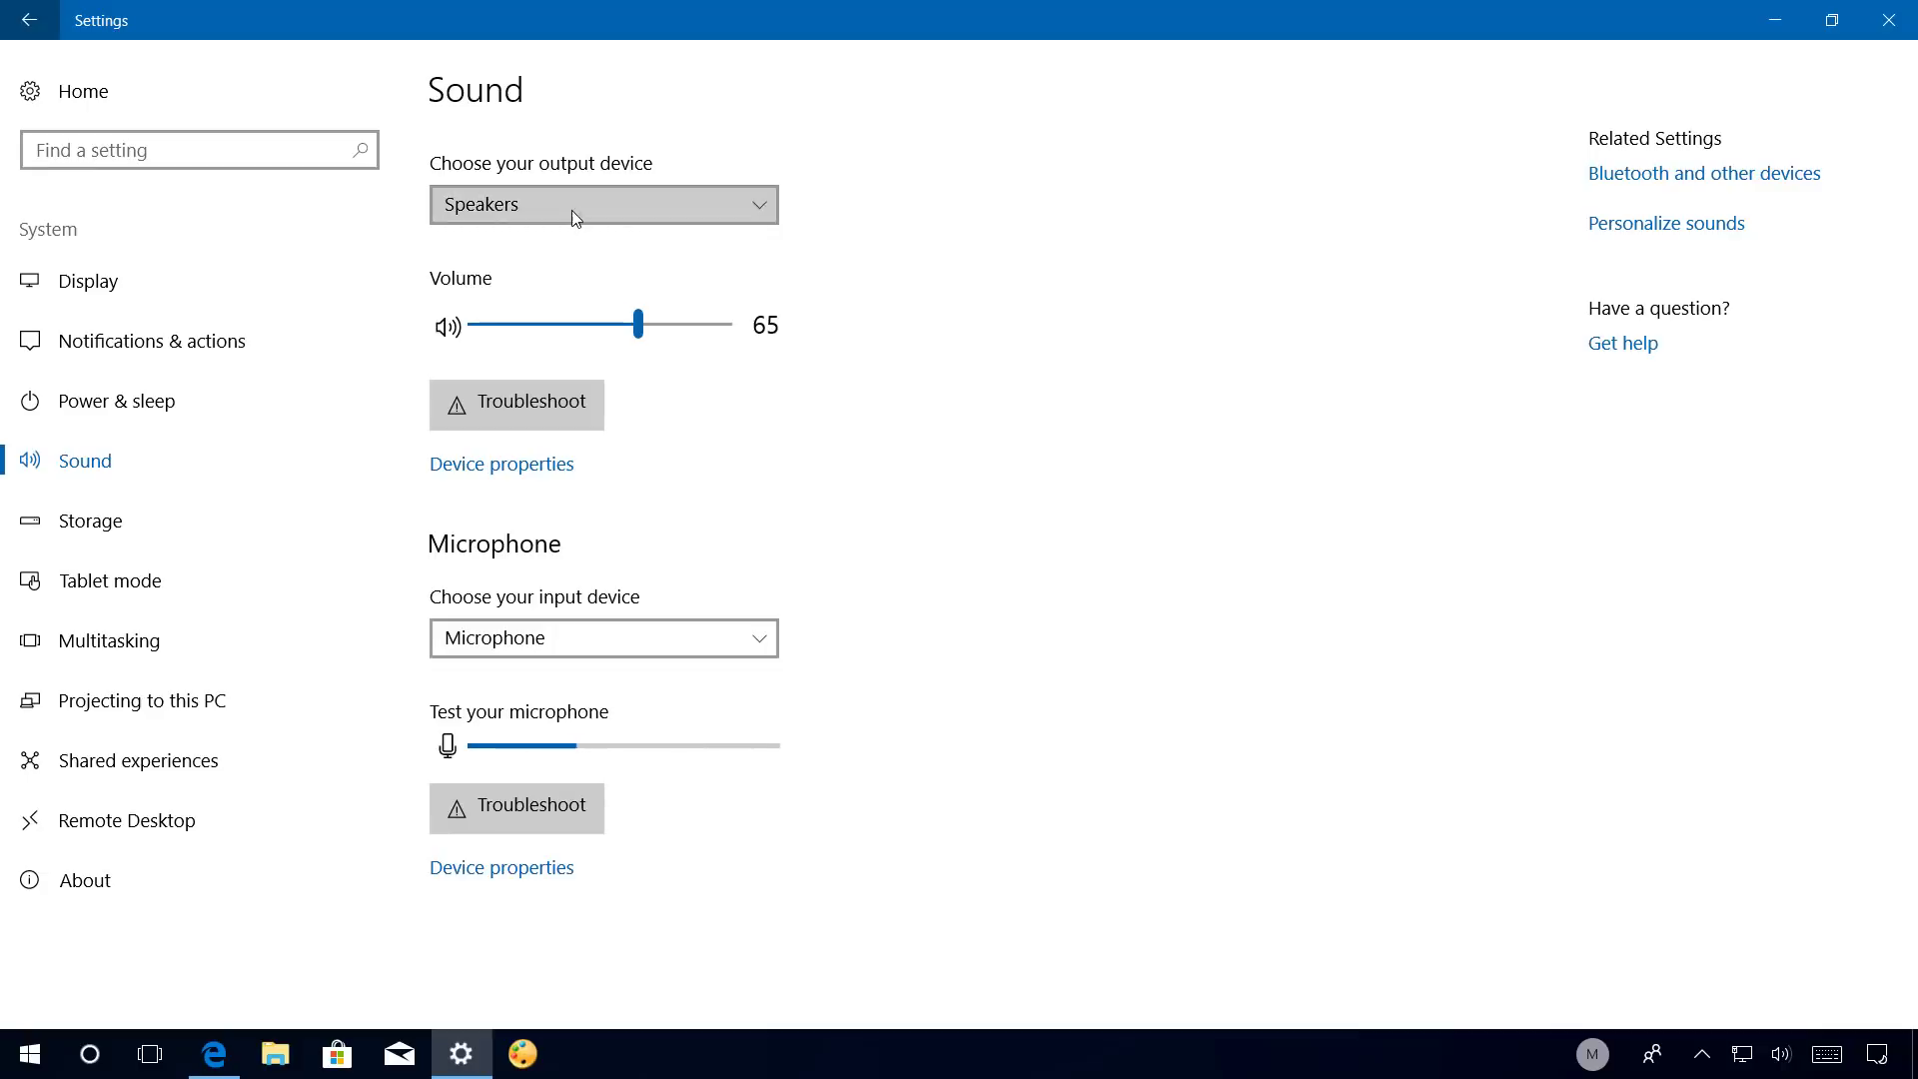
{"action": "left_click", "coordinate": [952, 199]}
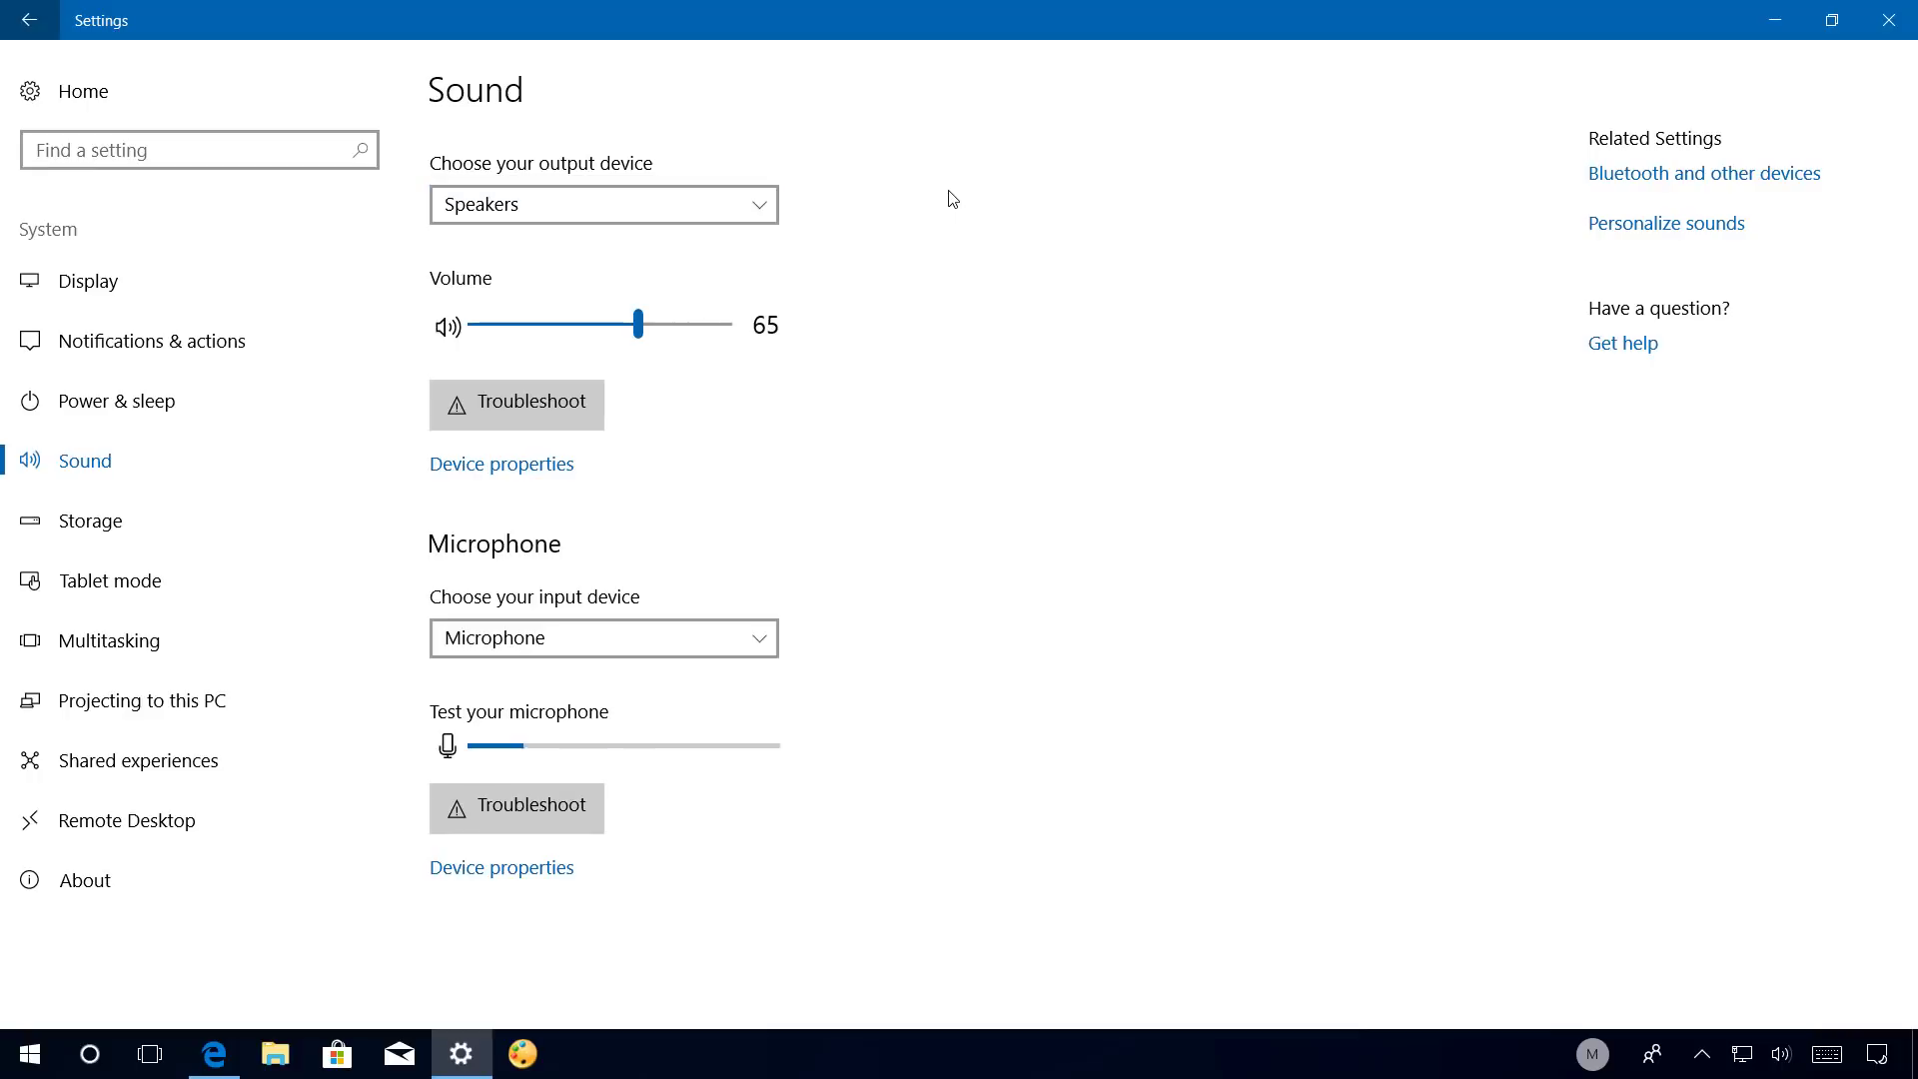
{"action": "left_click", "coordinate": [640, 330]}
{"action": "left_click_drag", "start_coordinate": [642, 335], "coordinate": [630, 330]}
{"action": "left_click", "coordinate": [490, 474]}
Check input devices, run and close the microphone troubleshooter, then open the microphone's device properties.
{"action": "left_click", "coordinate": [505, 642]}
{"action": "left_click", "coordinate": [707, 548]}
{"action": "left_click", "coordinate": [502, 813]}
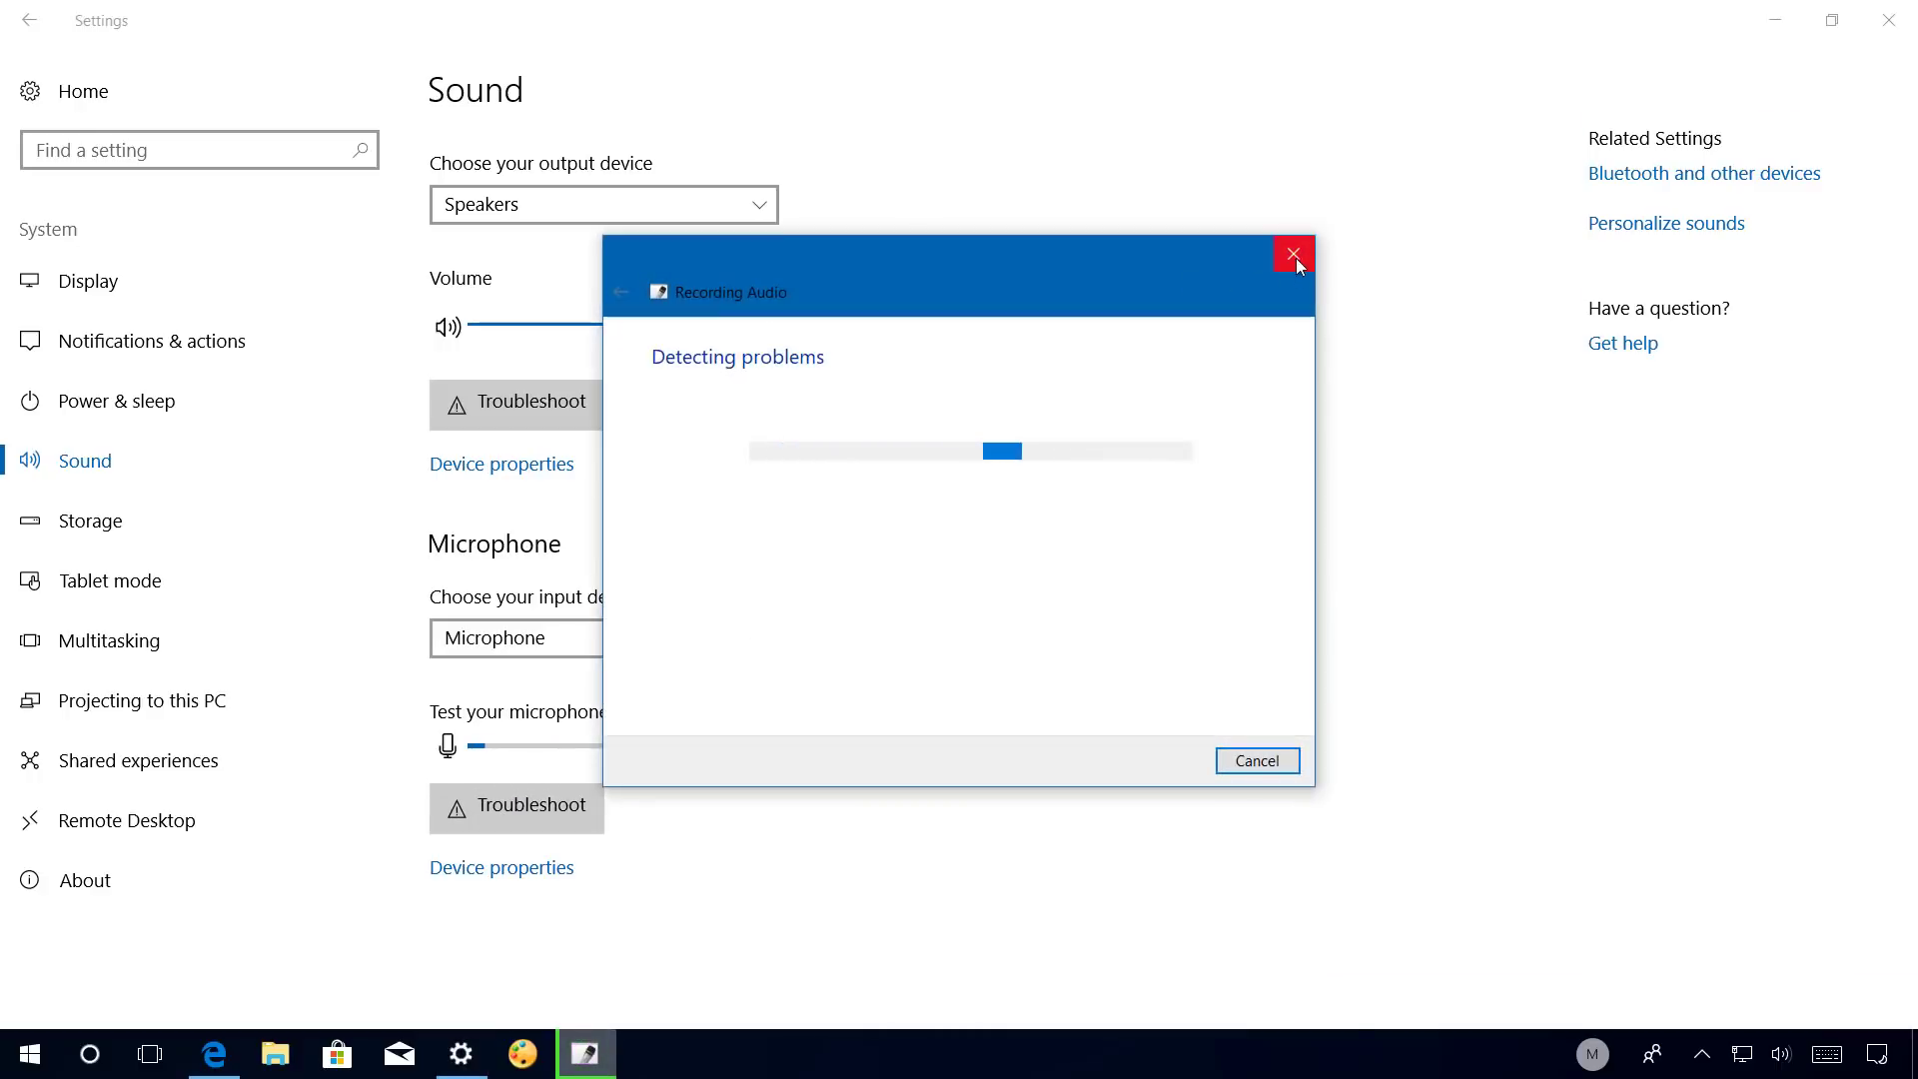
{"action": "left_click", "coordinate": [1295, 254]}
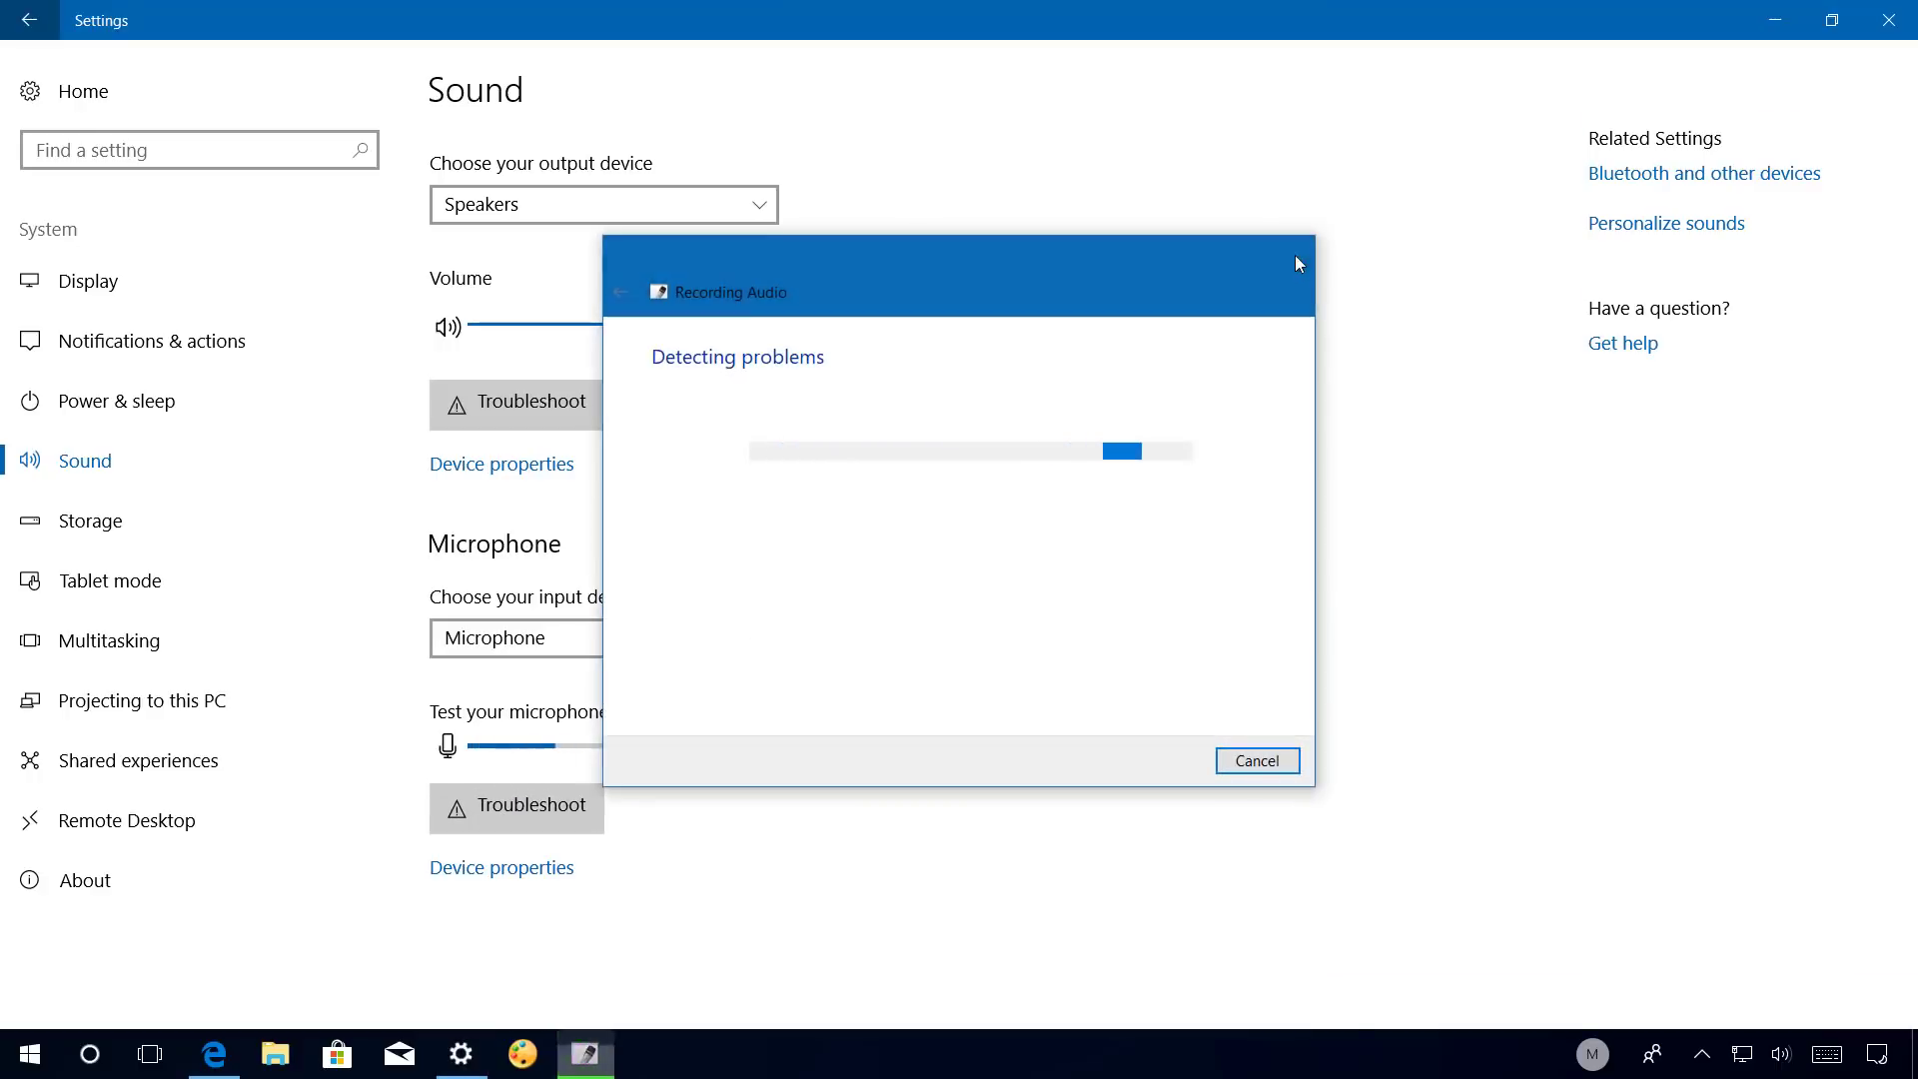
{"action": "left_click", "coordinate": [472, 877]}
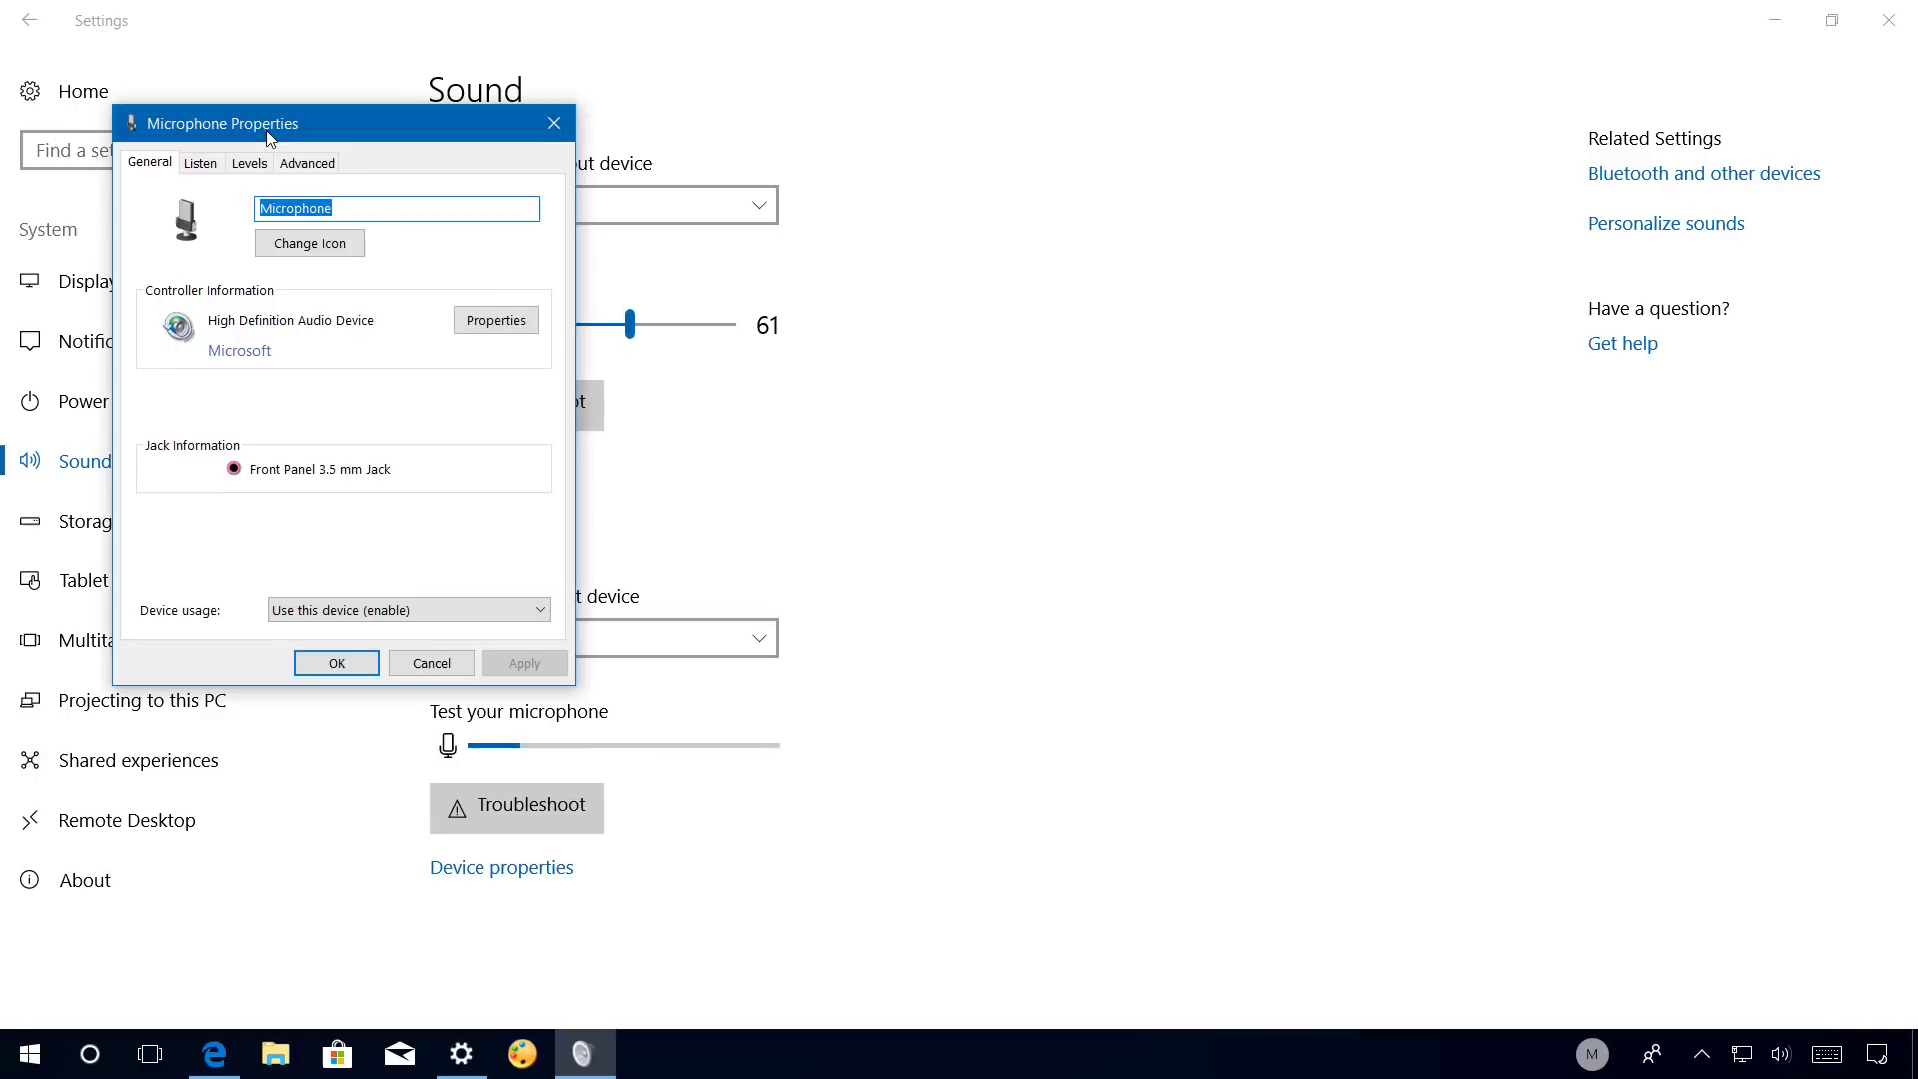
In Shared experiences, toggle Near Share off and on, keeping sharing set to Everyone nearby.
{"action": "left_click", "coordinate": [555, 122]}
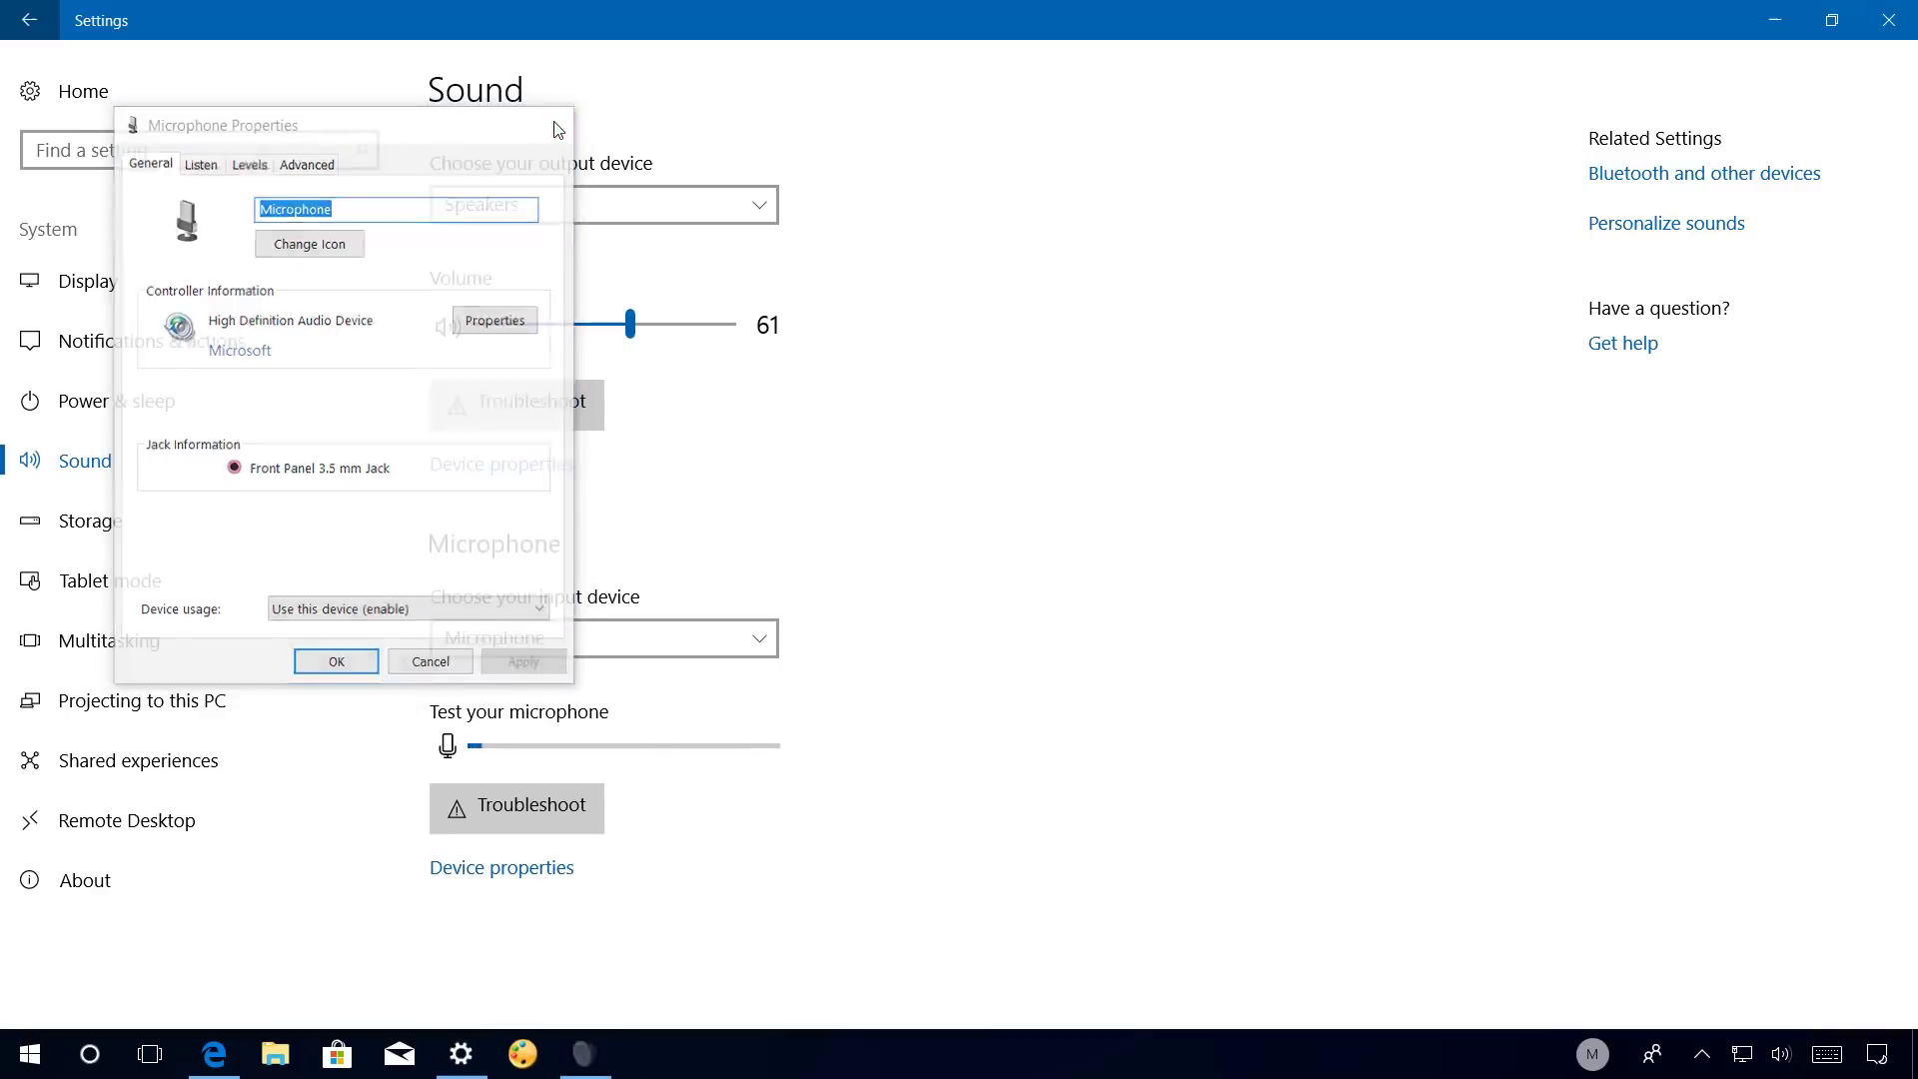
{"action": "left_click", "coordinate": [222, 765]}
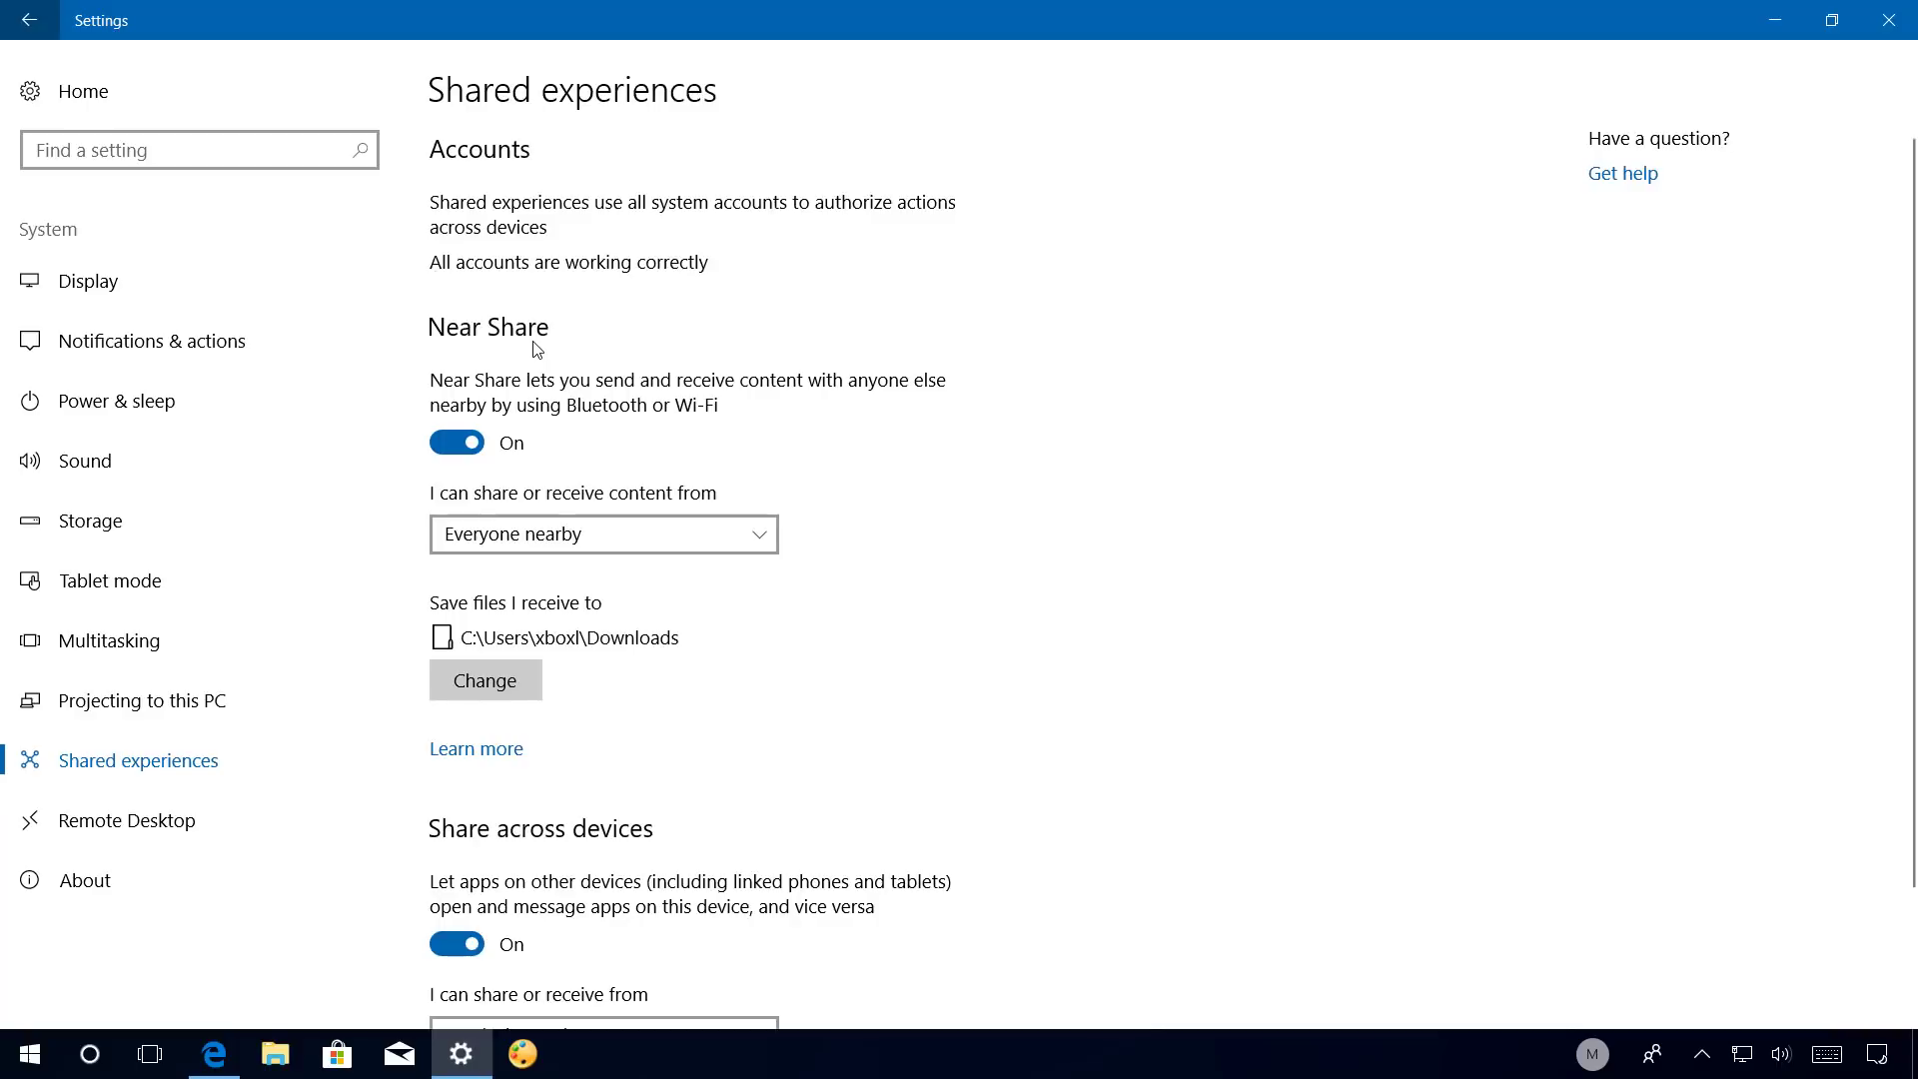
{"action": "left_click", "coordinate": [476, 453]}
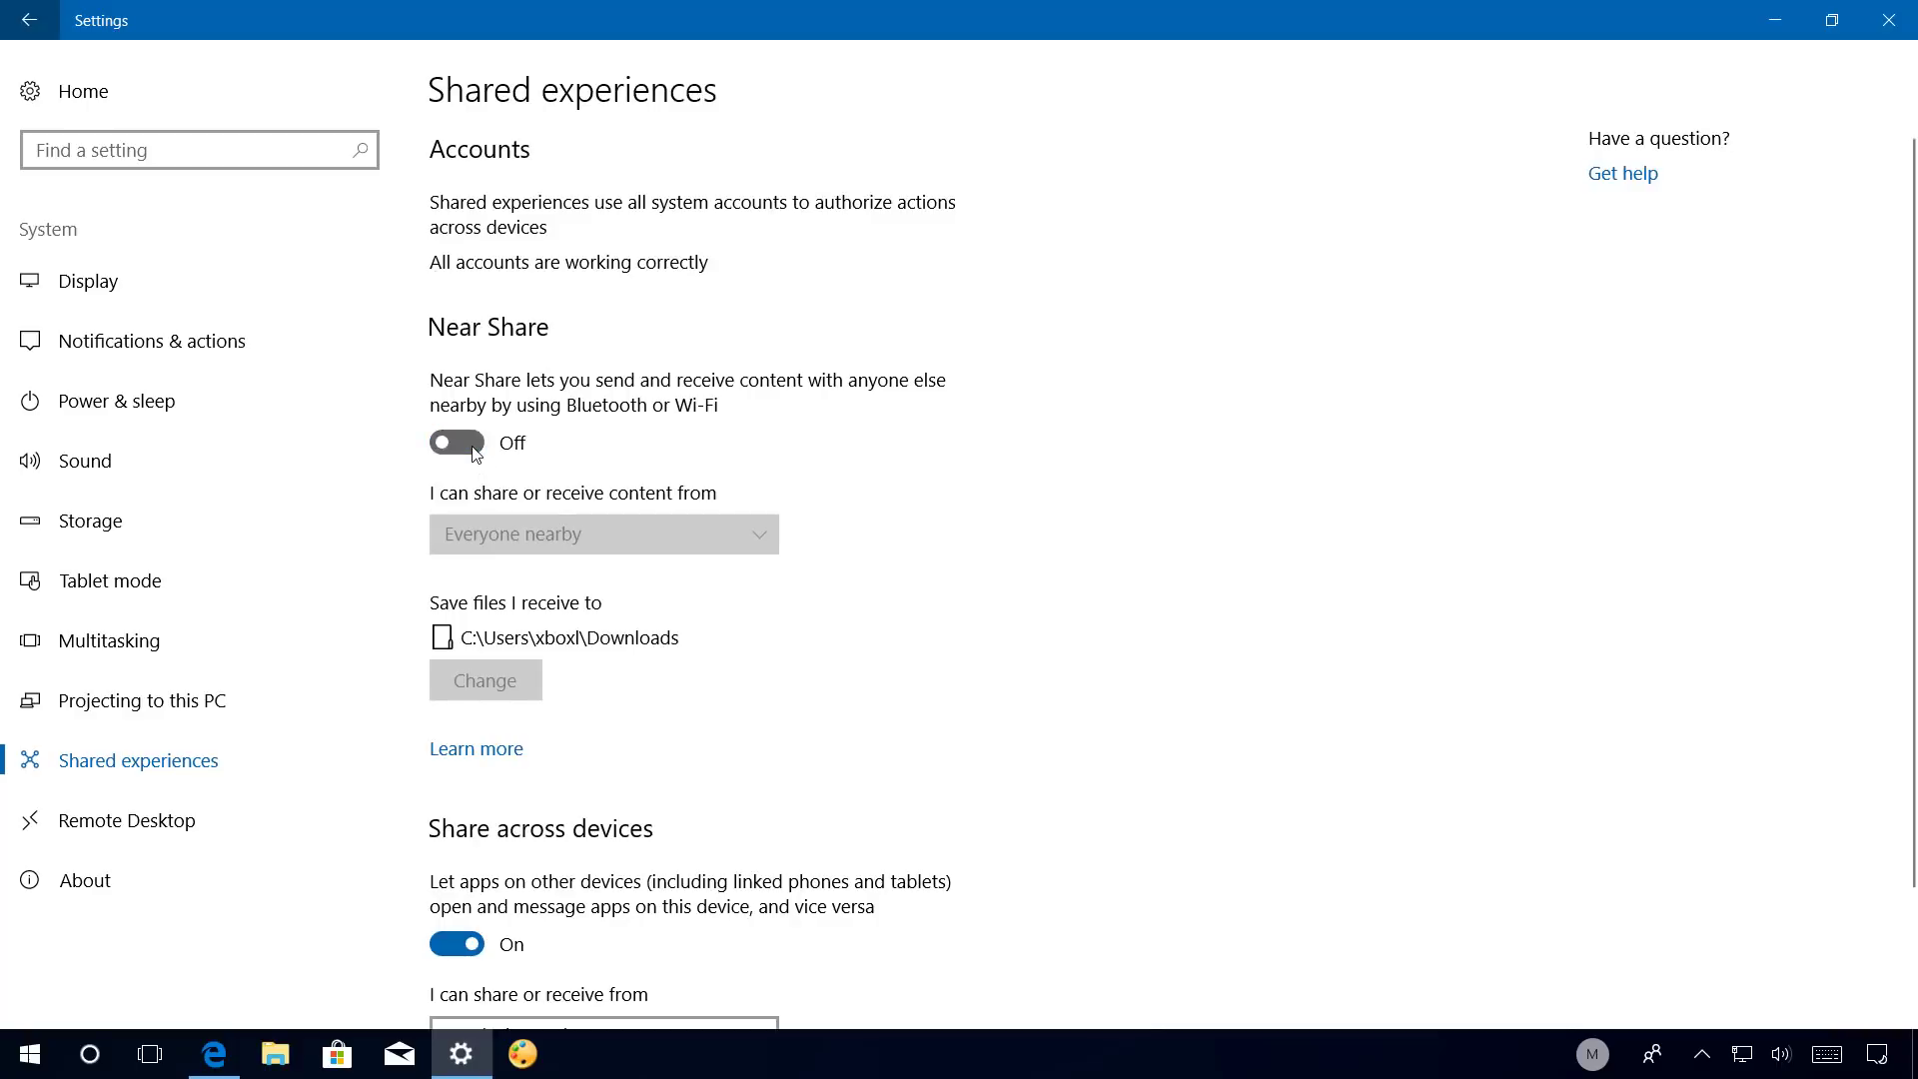
{"action": "left_click", "coordinate": [476, 454]}
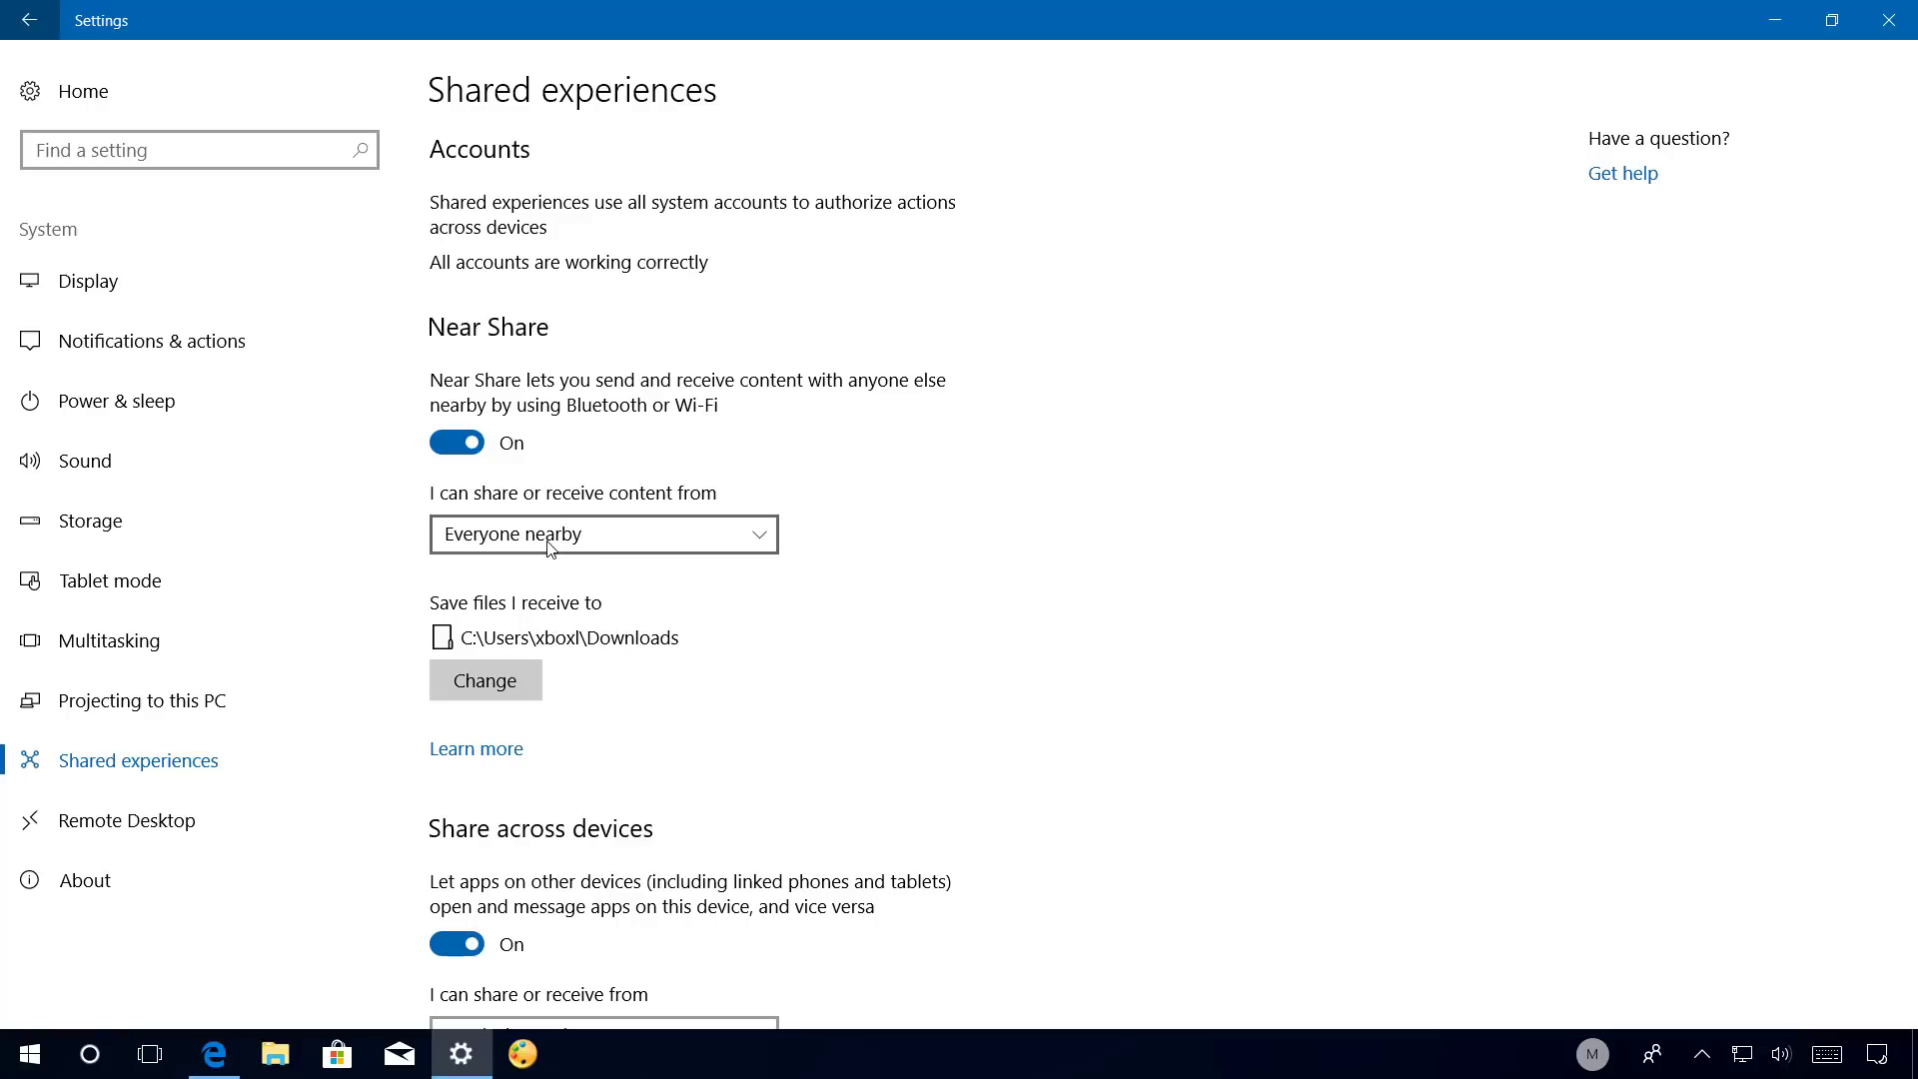
{"action": "left_click", "coordinate": [549, 545]}
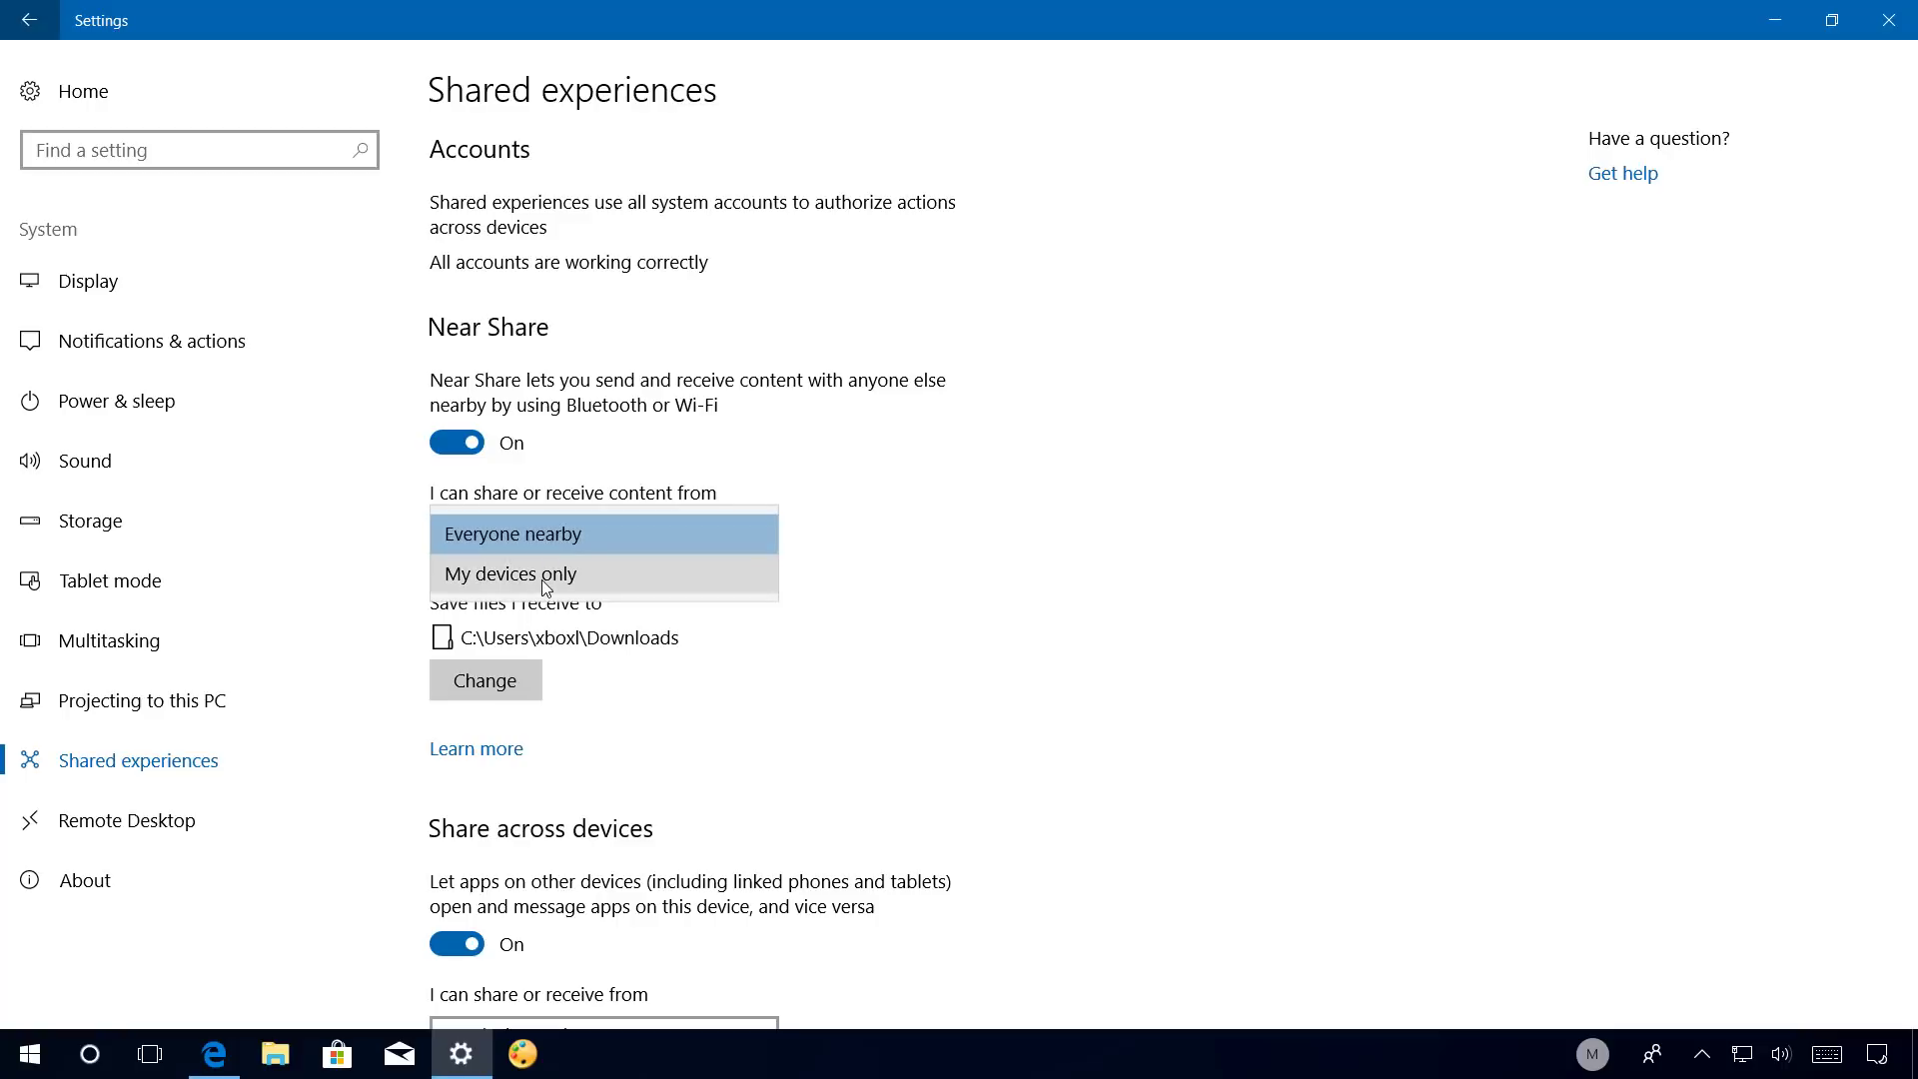
{"action": "left_click", "coordinate": [993, 545]}
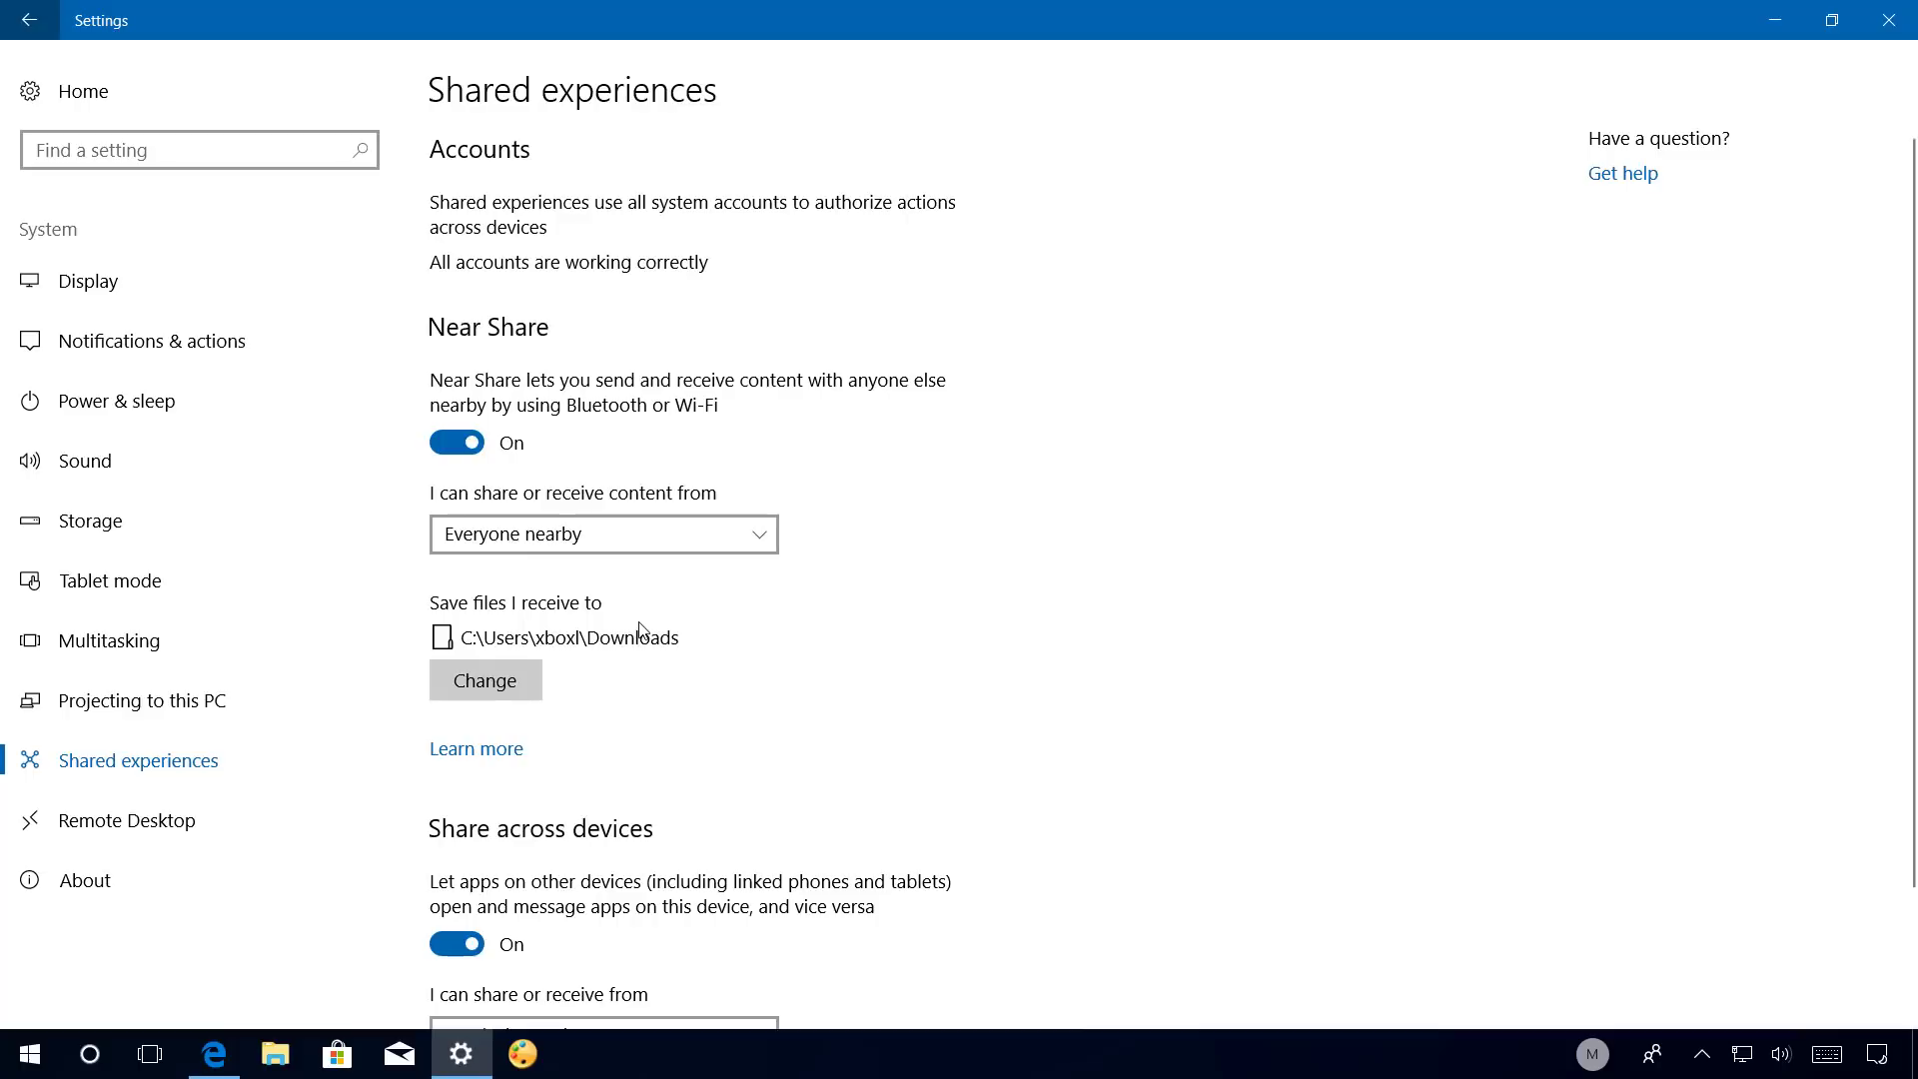
Browse Devices > Typing settings down to Touch keyboard, then go back to Settings home.
{"action": "left_click", "coordinate": [172, 114]}
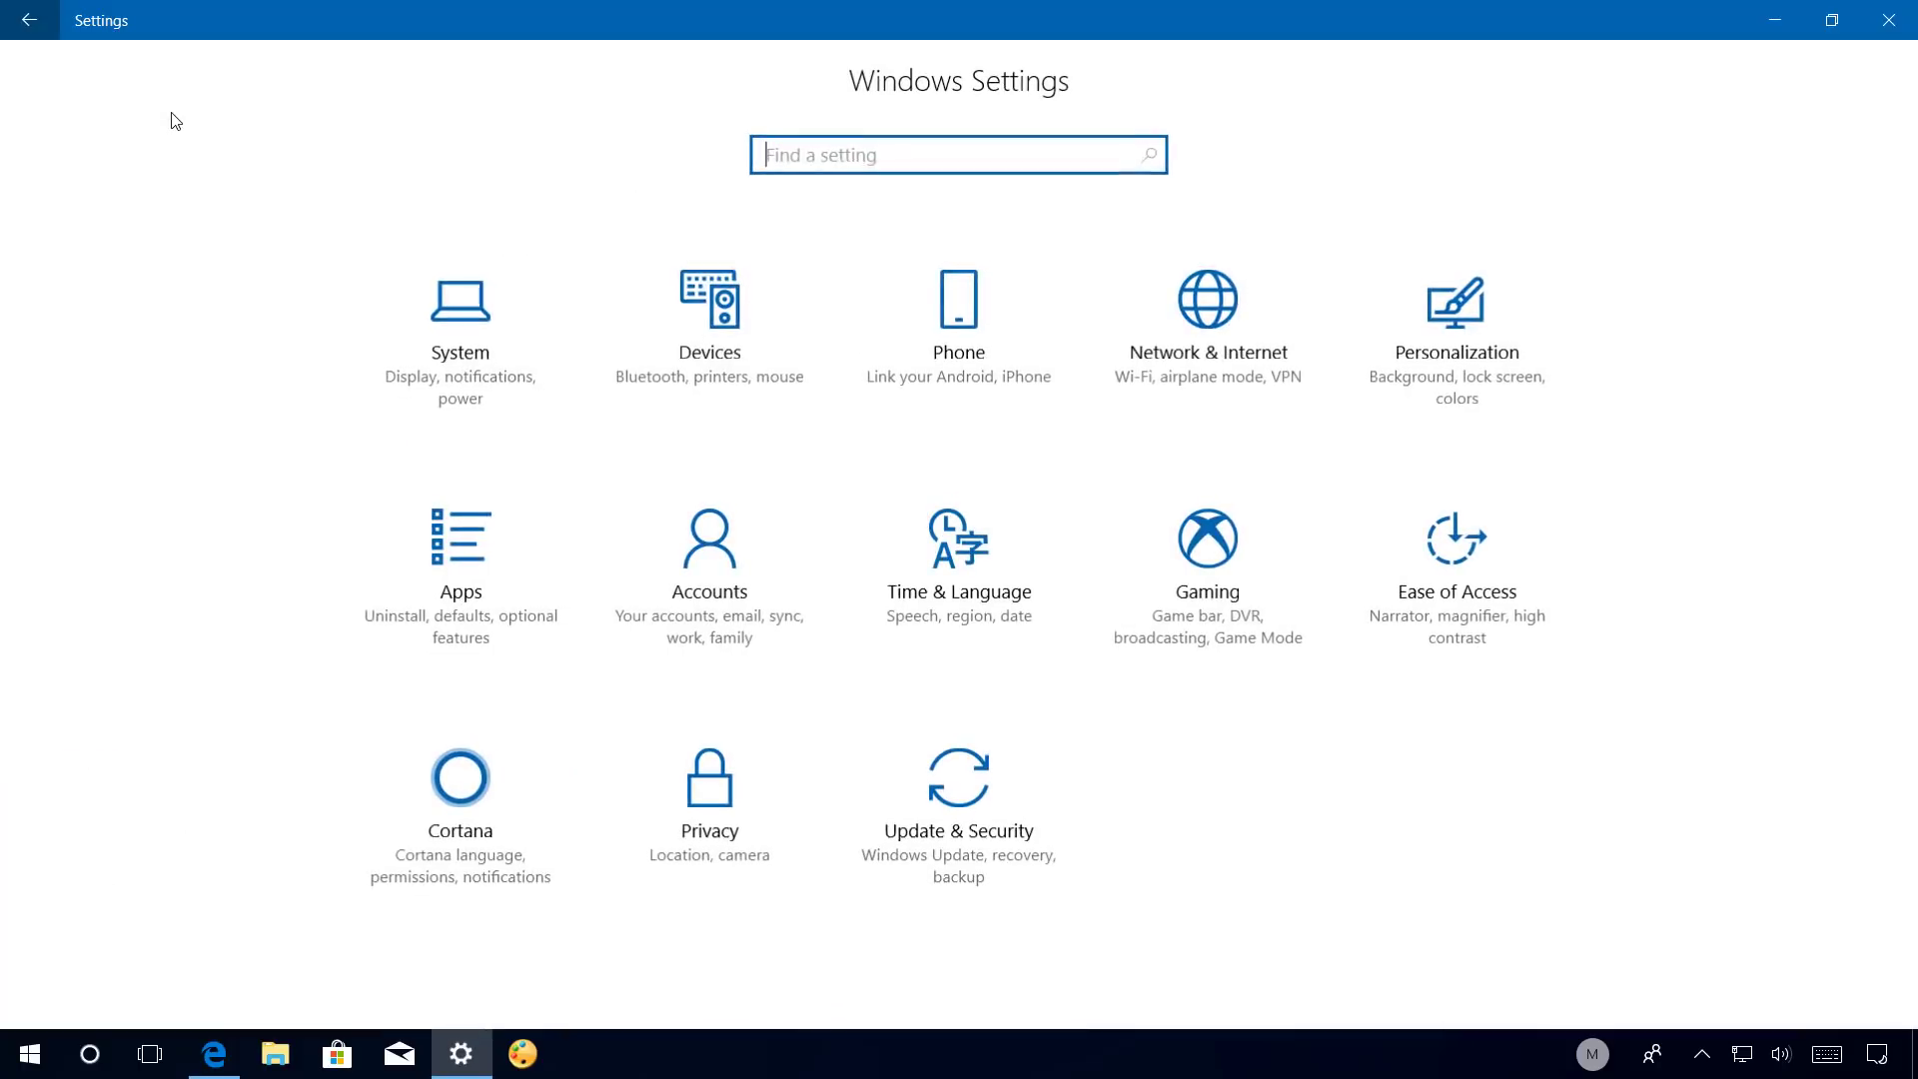
{"action": "left_click", "coordinate": [709, 310]}
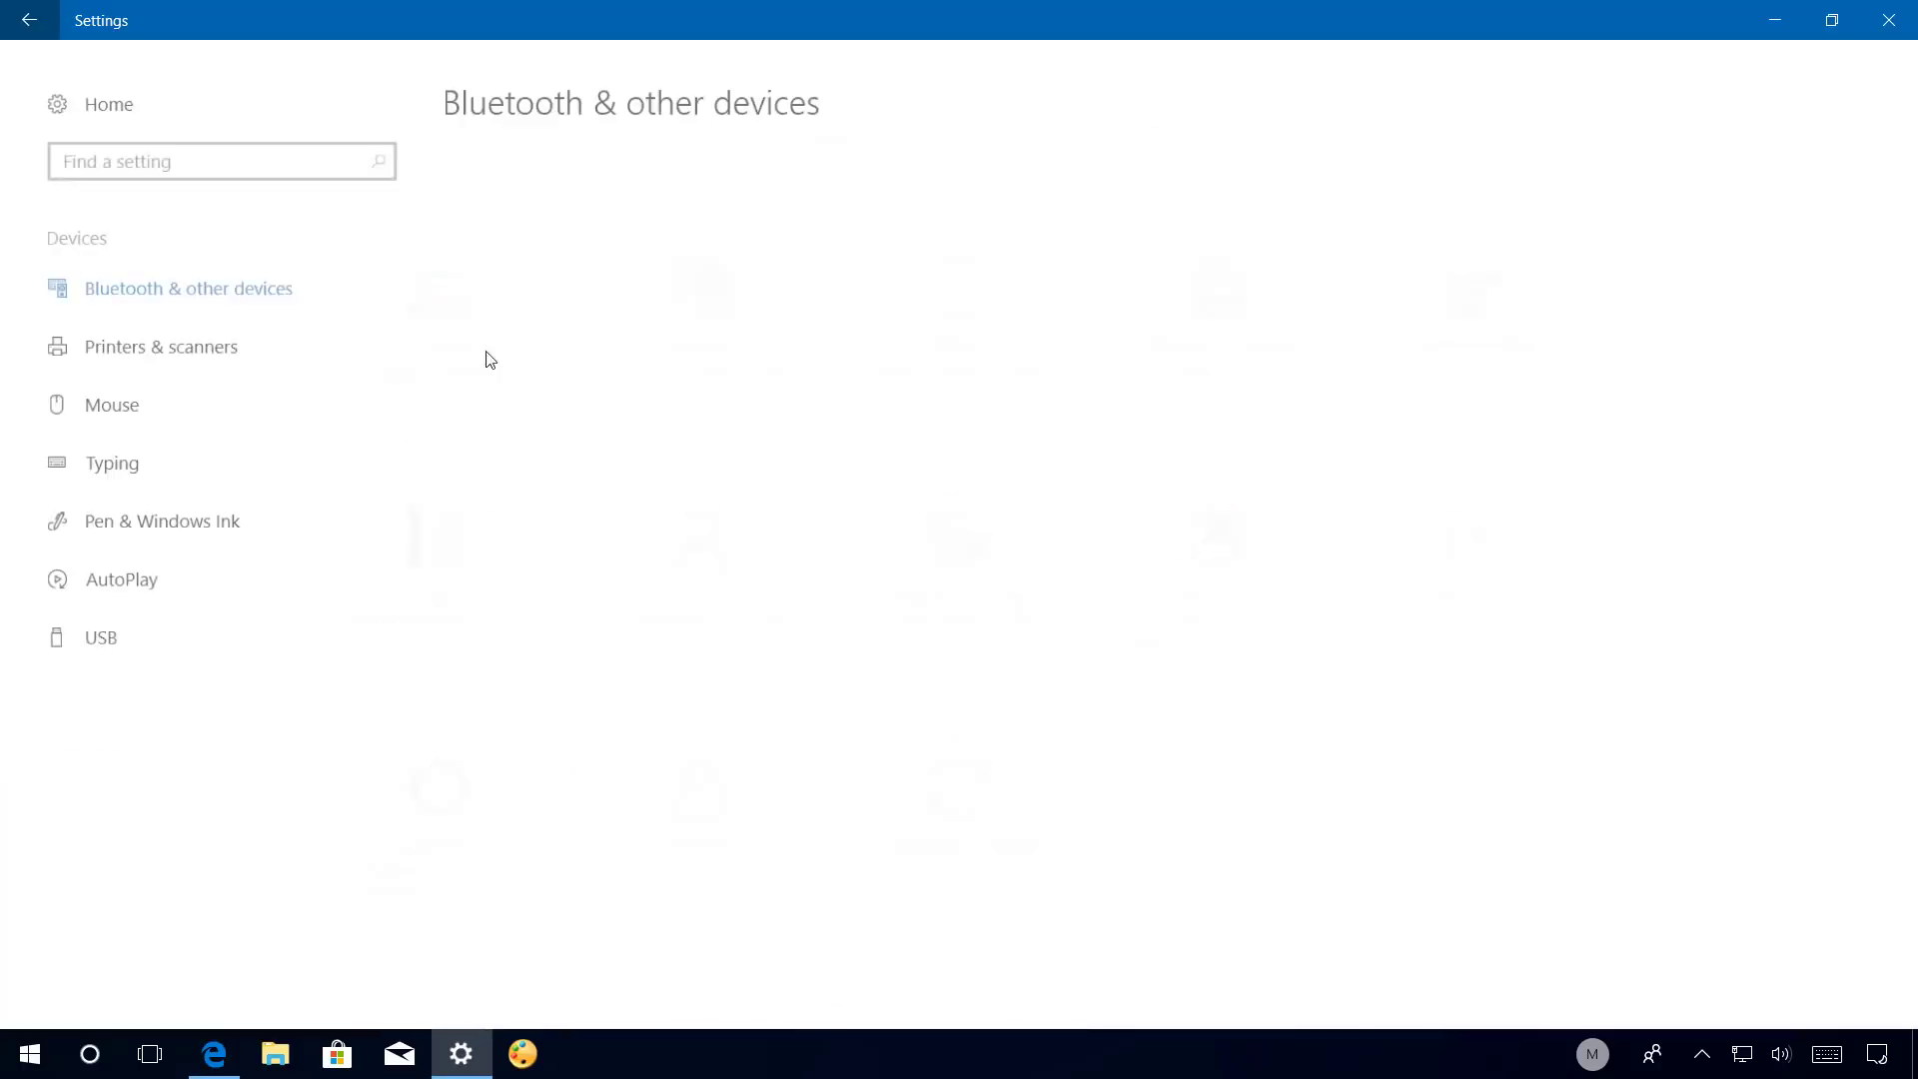
{"action": "left_click", "coordinate": [184, 459]}
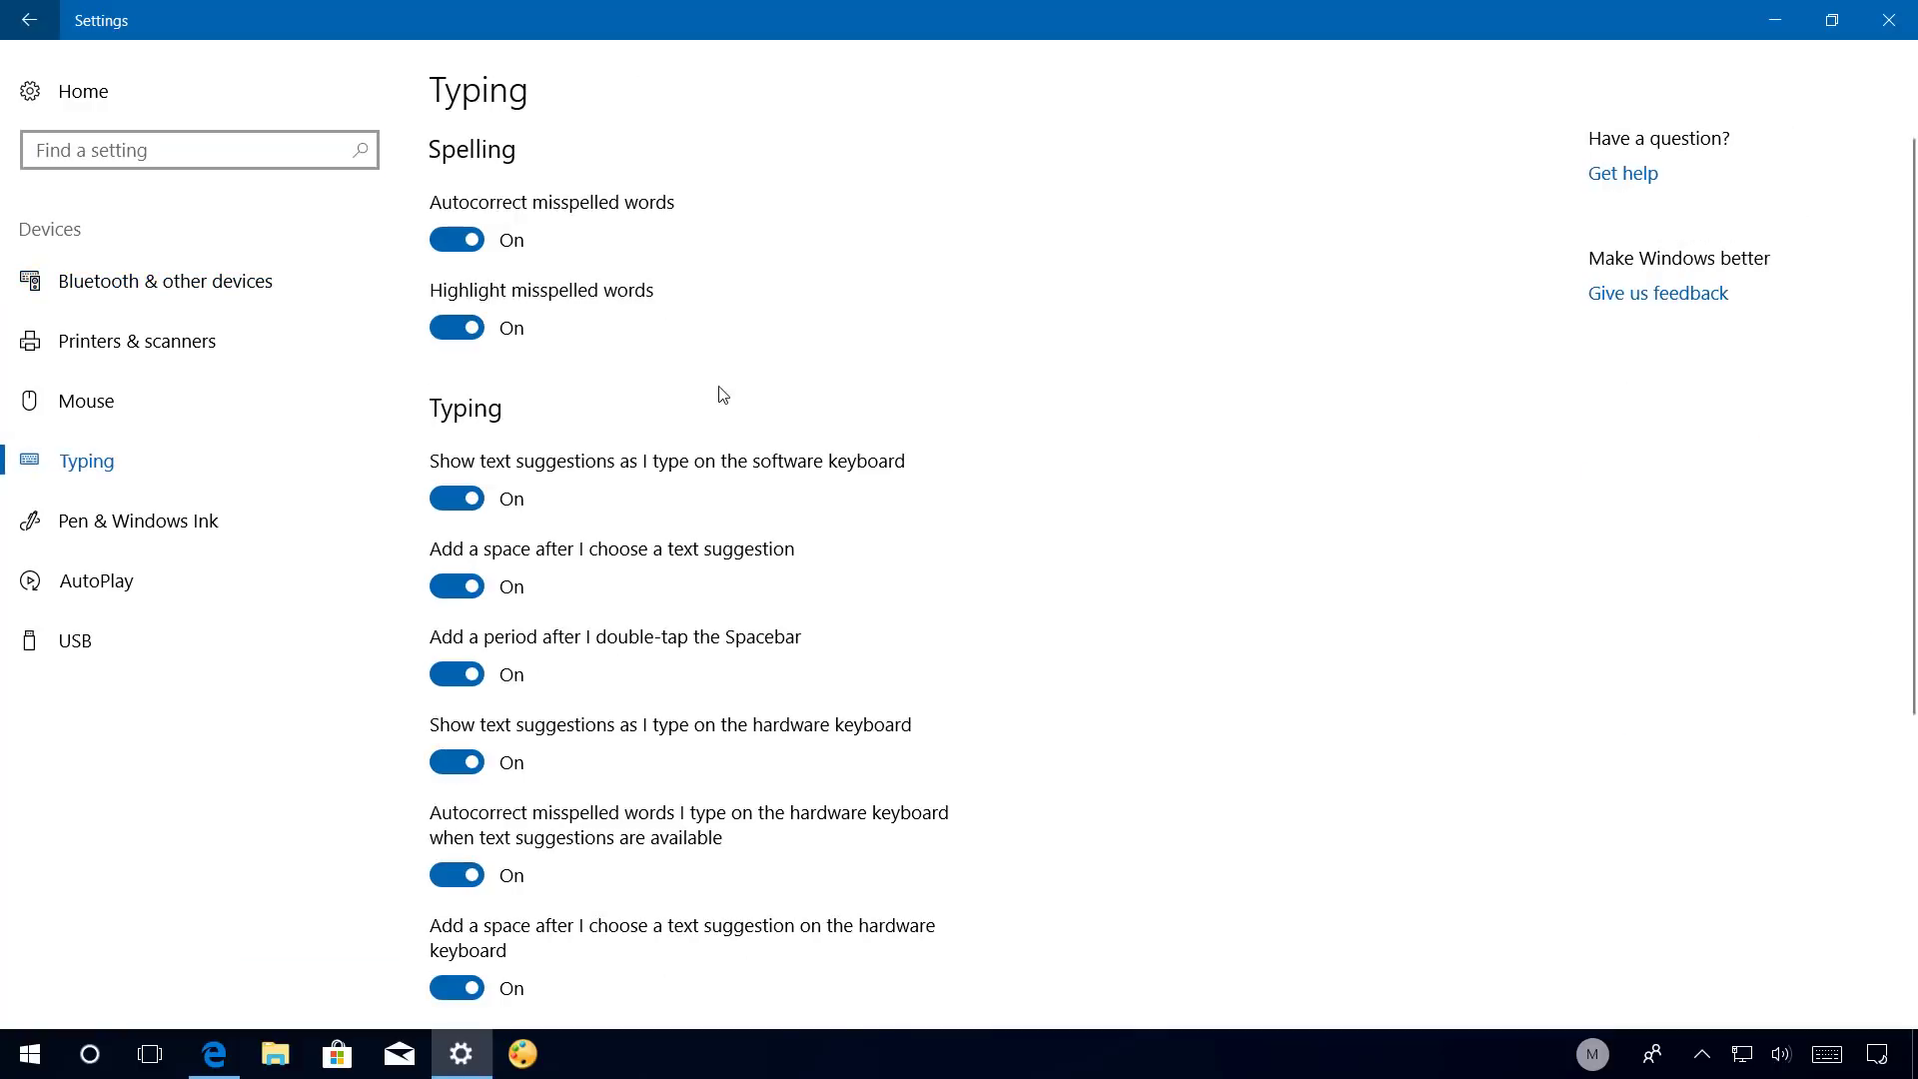
{"action": "scroll", "coordinate": [1101, 467], "scroll_direction": "down", "scroll_amount": 3}
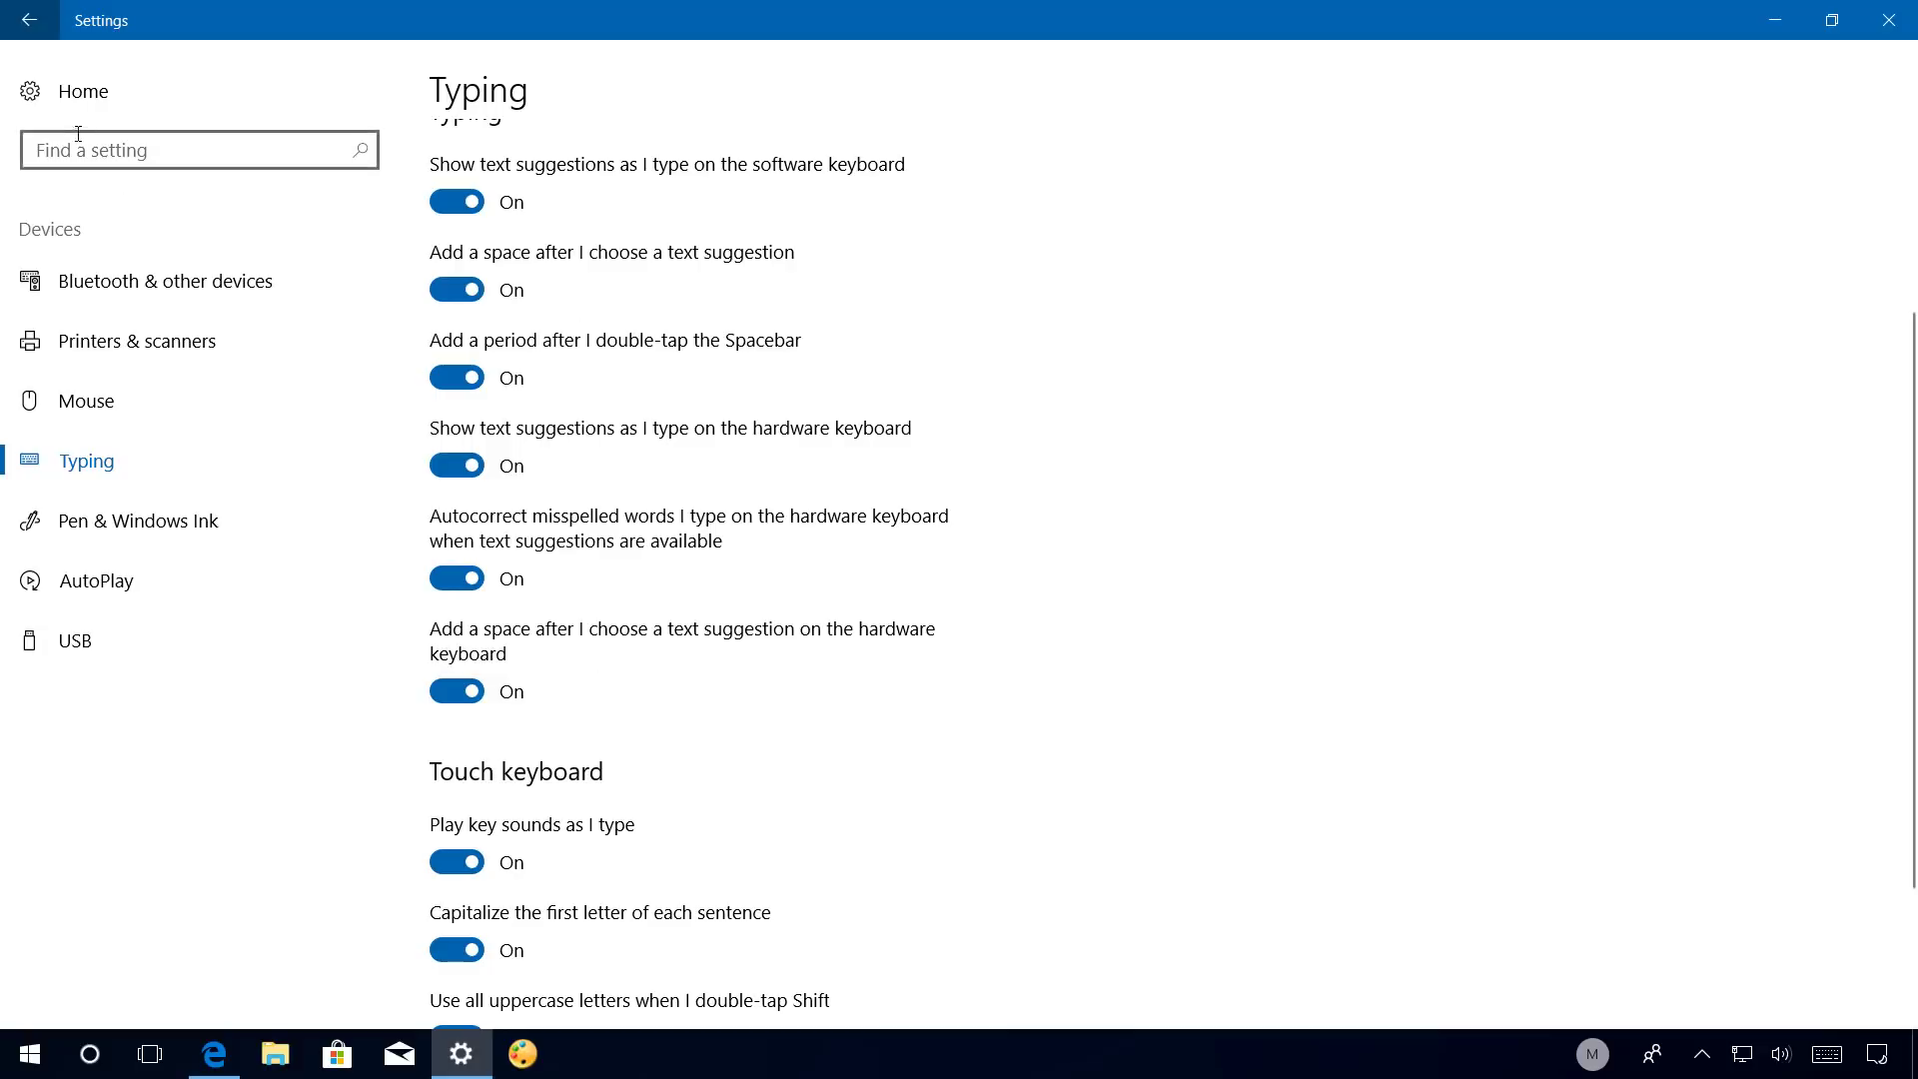
{"action": "left_click", "coordinate": [83, 94]}
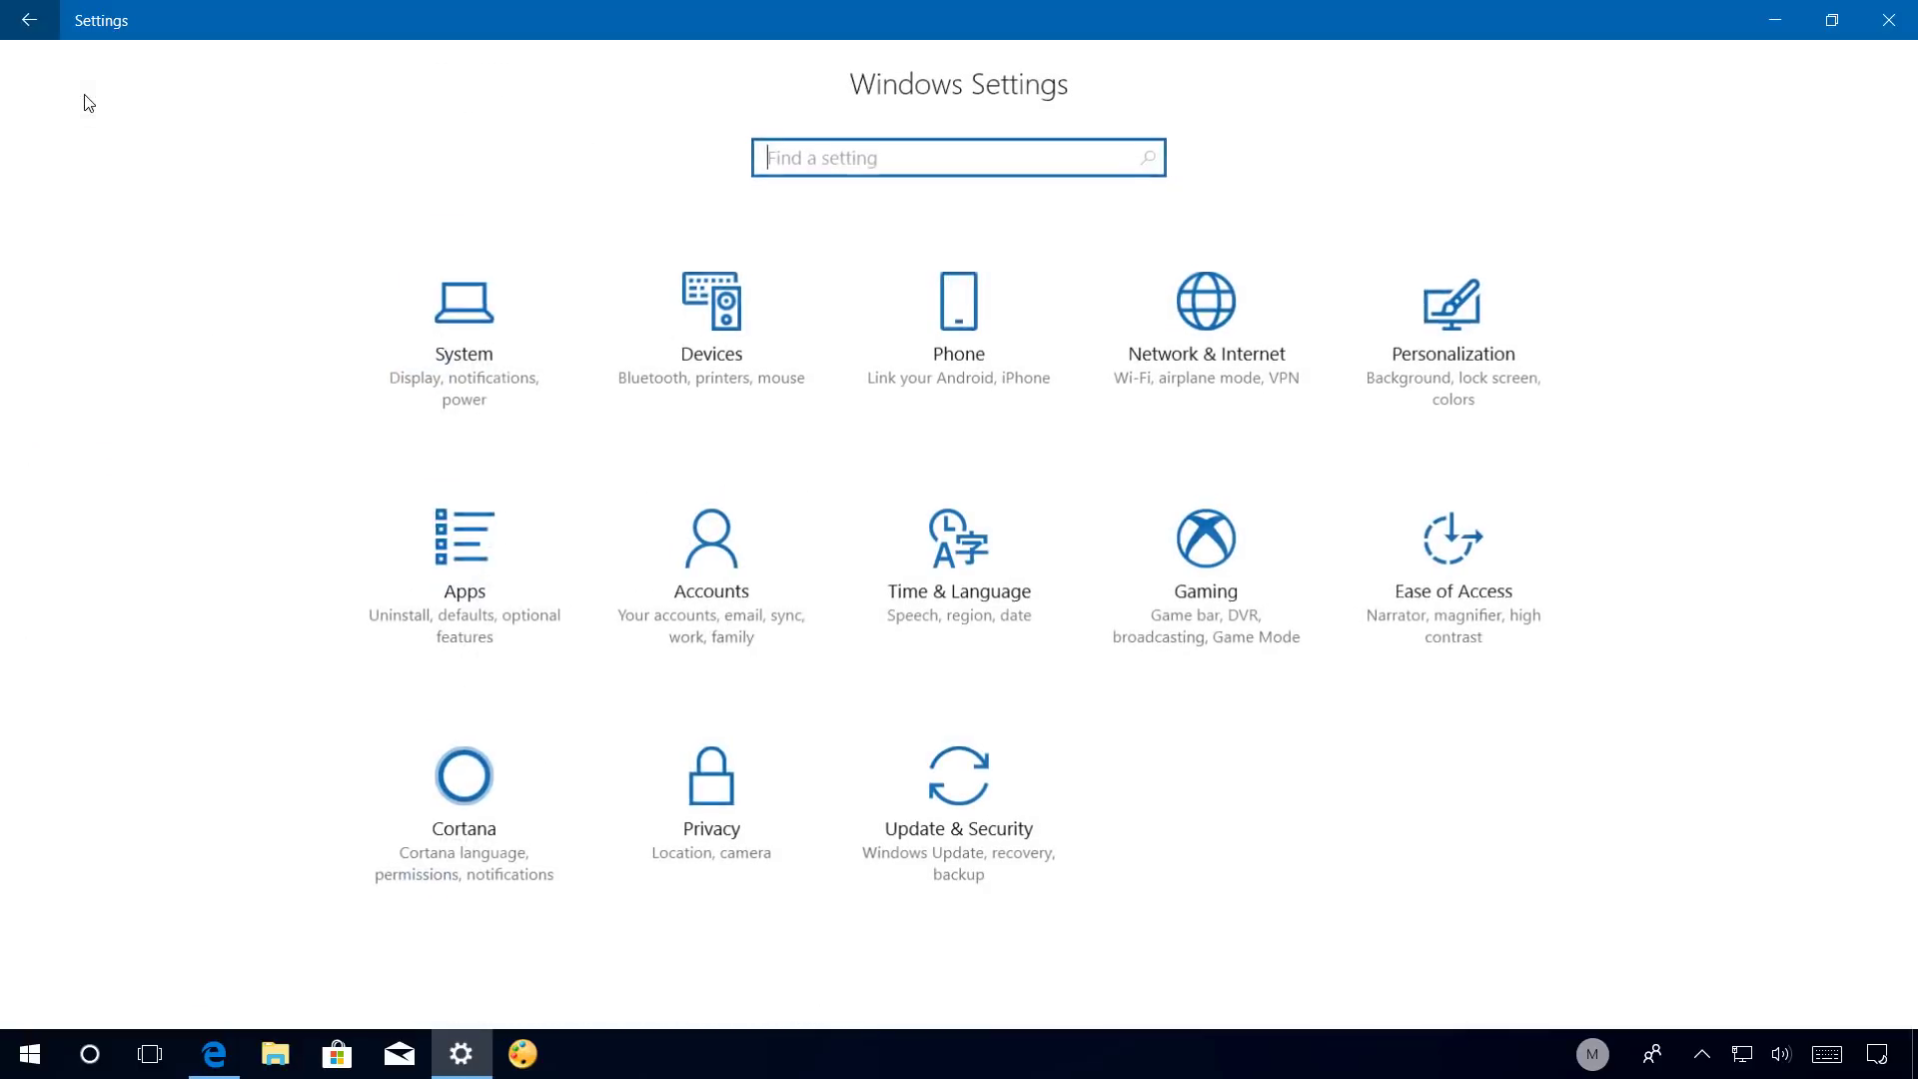
View Data usage for Ethernet1 under Network & Internet and cancel setting a data limit.
{"action": "left_click", "coordinate": [1194, 318]}
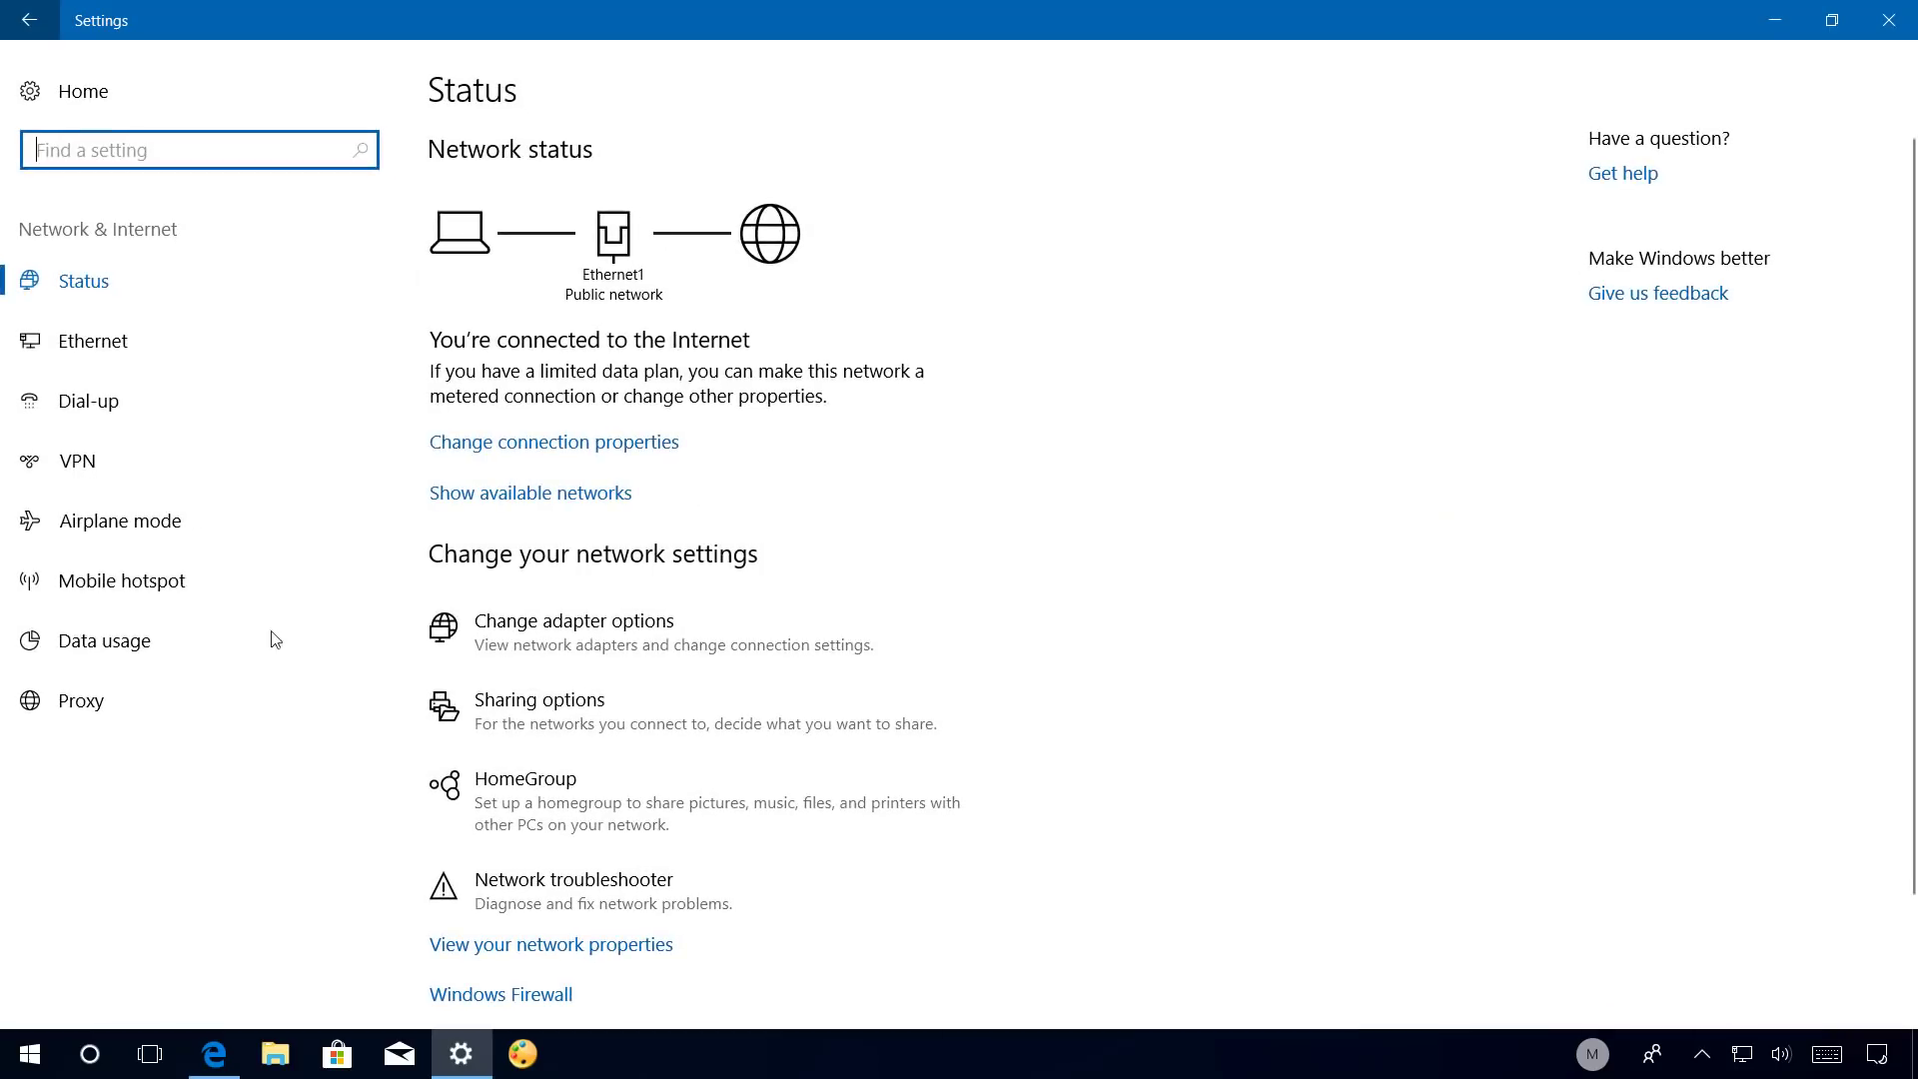
{"action": "left_click", "coordinate": [122, 652]}
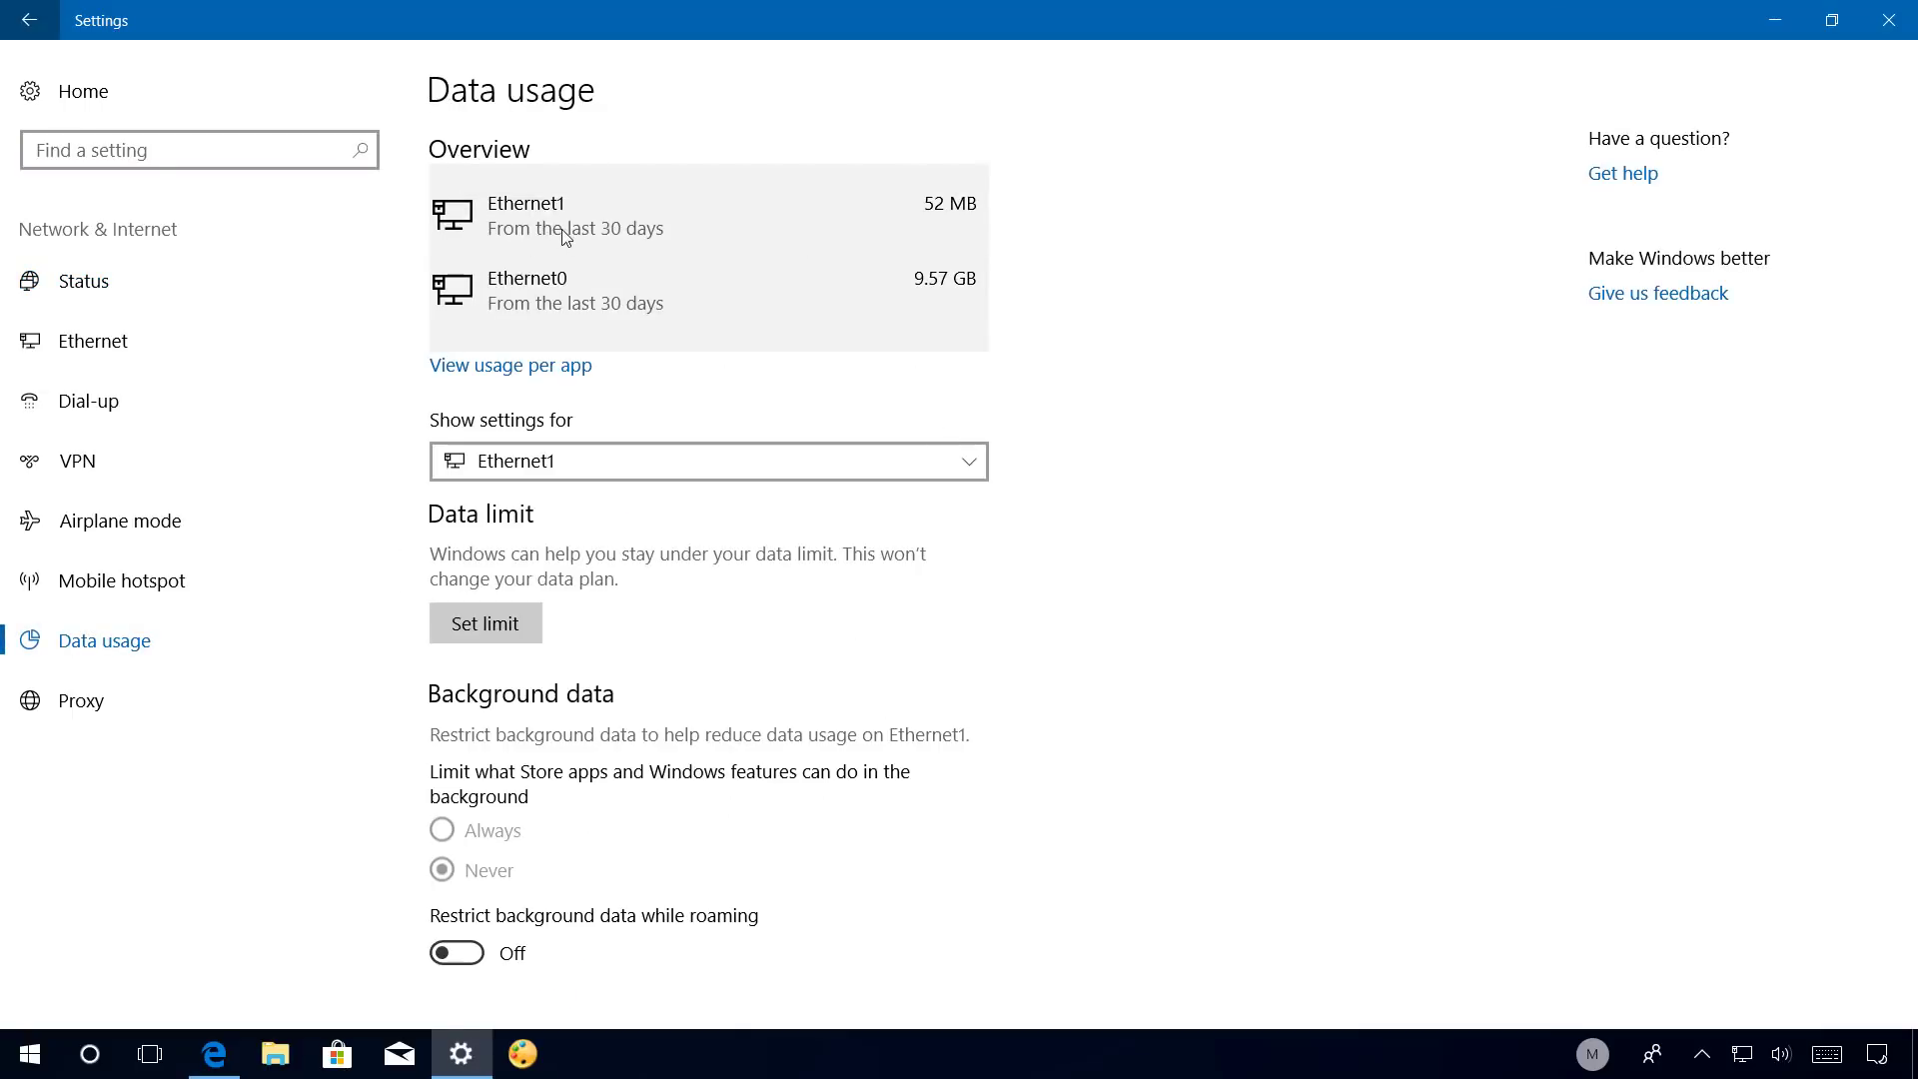
{"action": "left_click", "coordinate": [565, 470]}
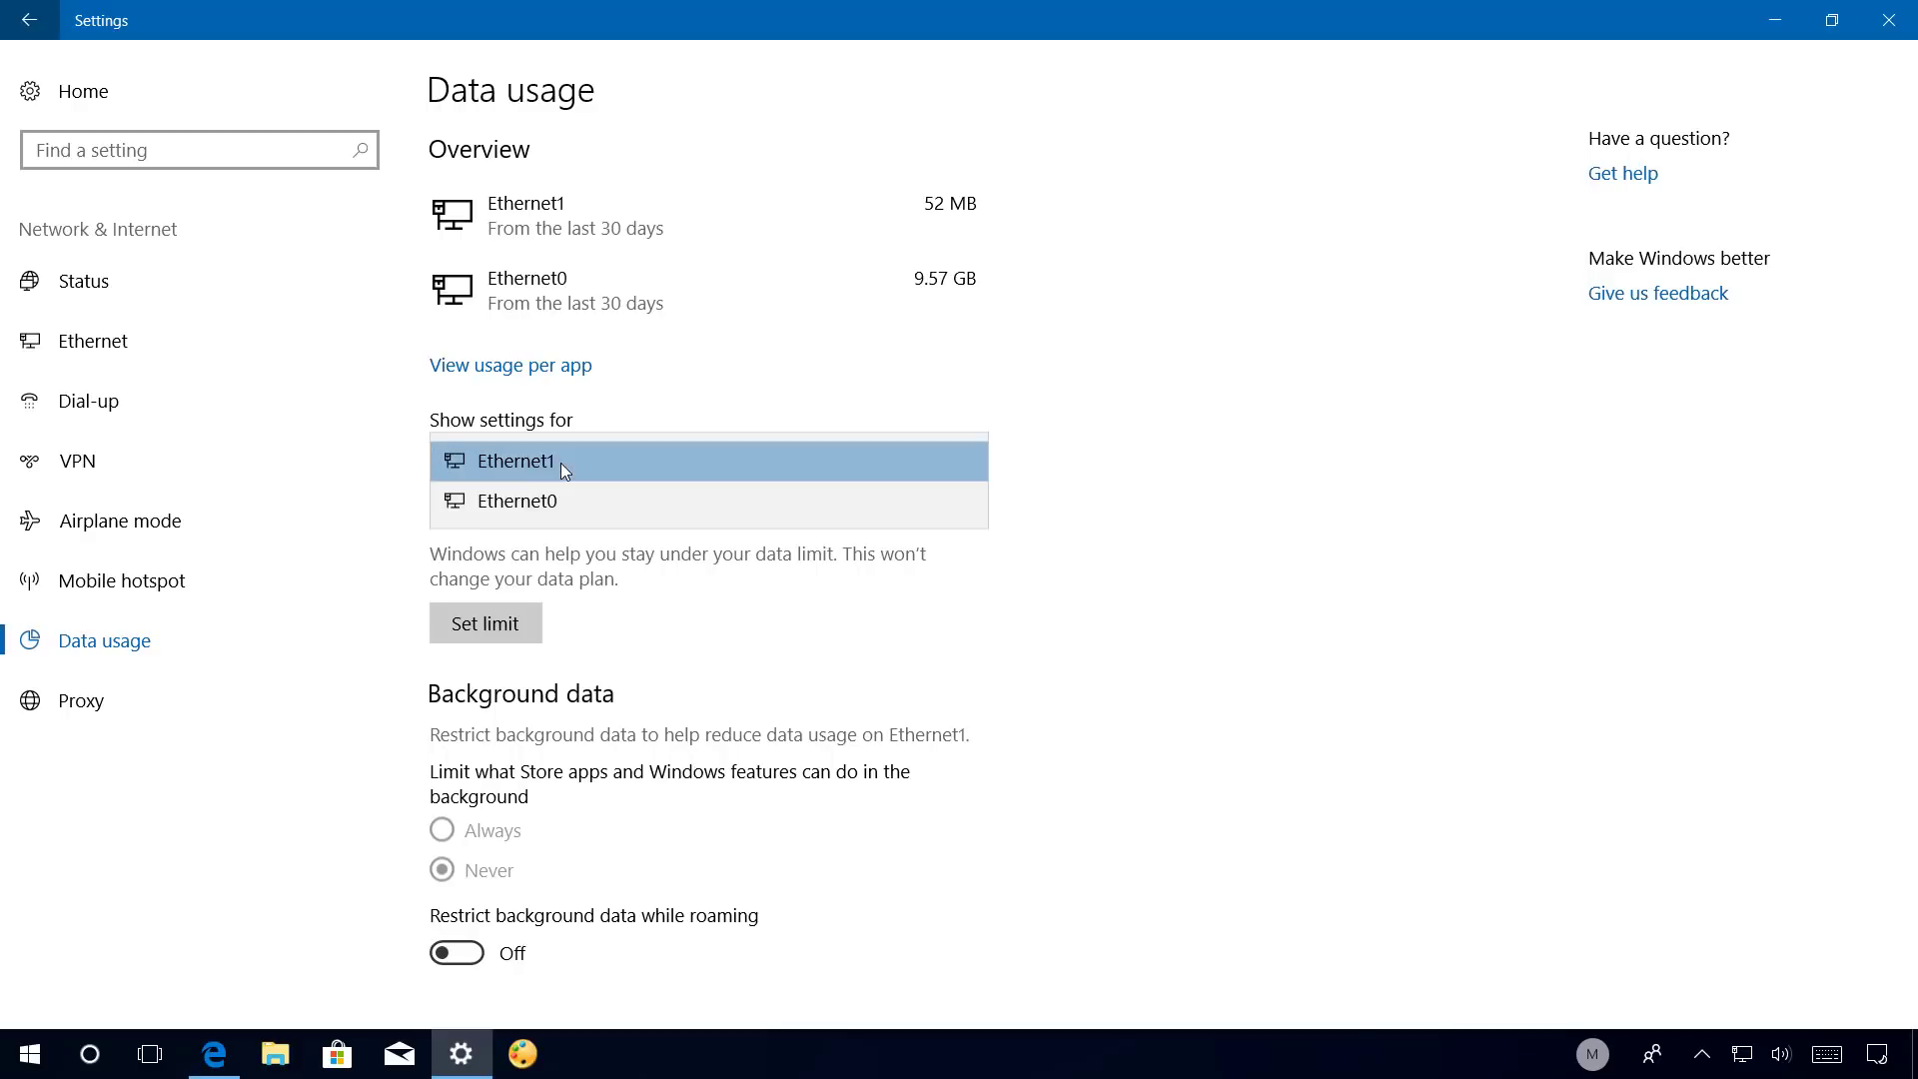
{"action": "left_click", "coordinate": [570, 466]}
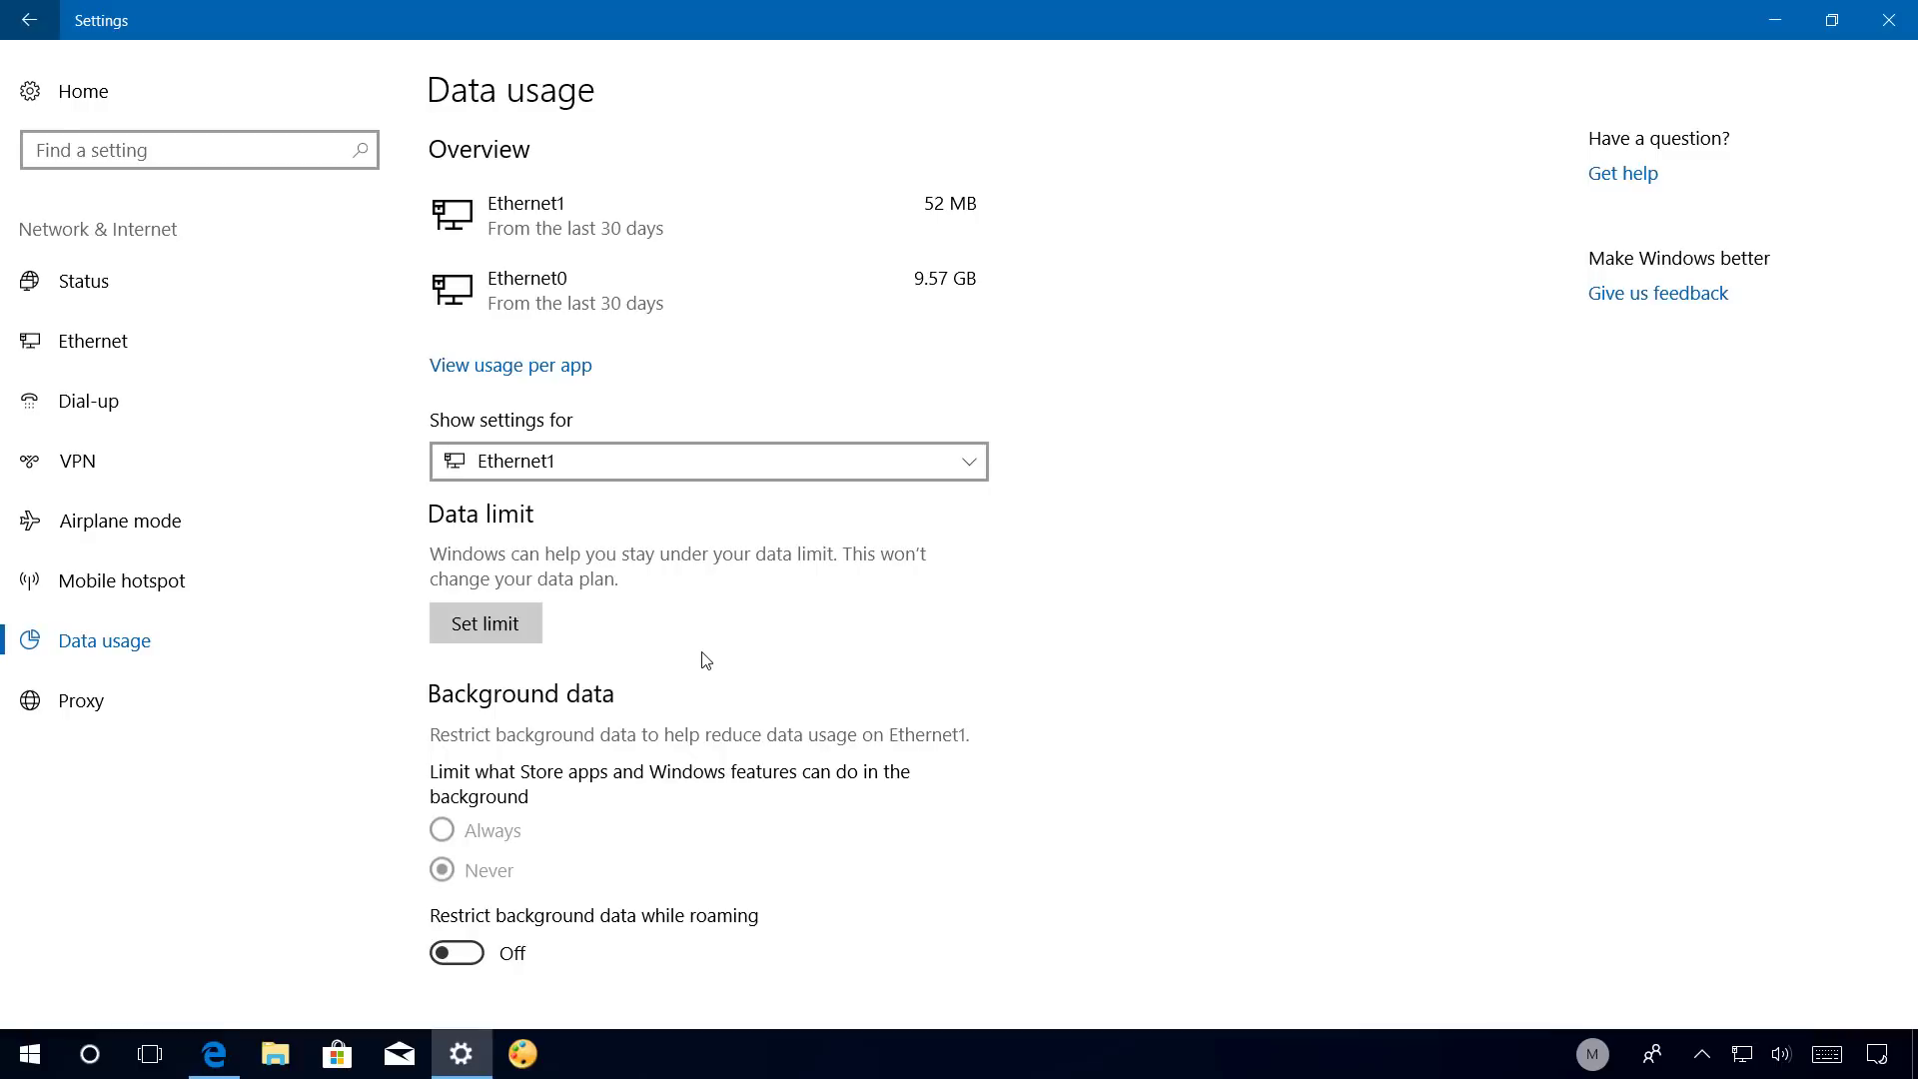
{"action": "left_click", "coordinate": [510, 631]}
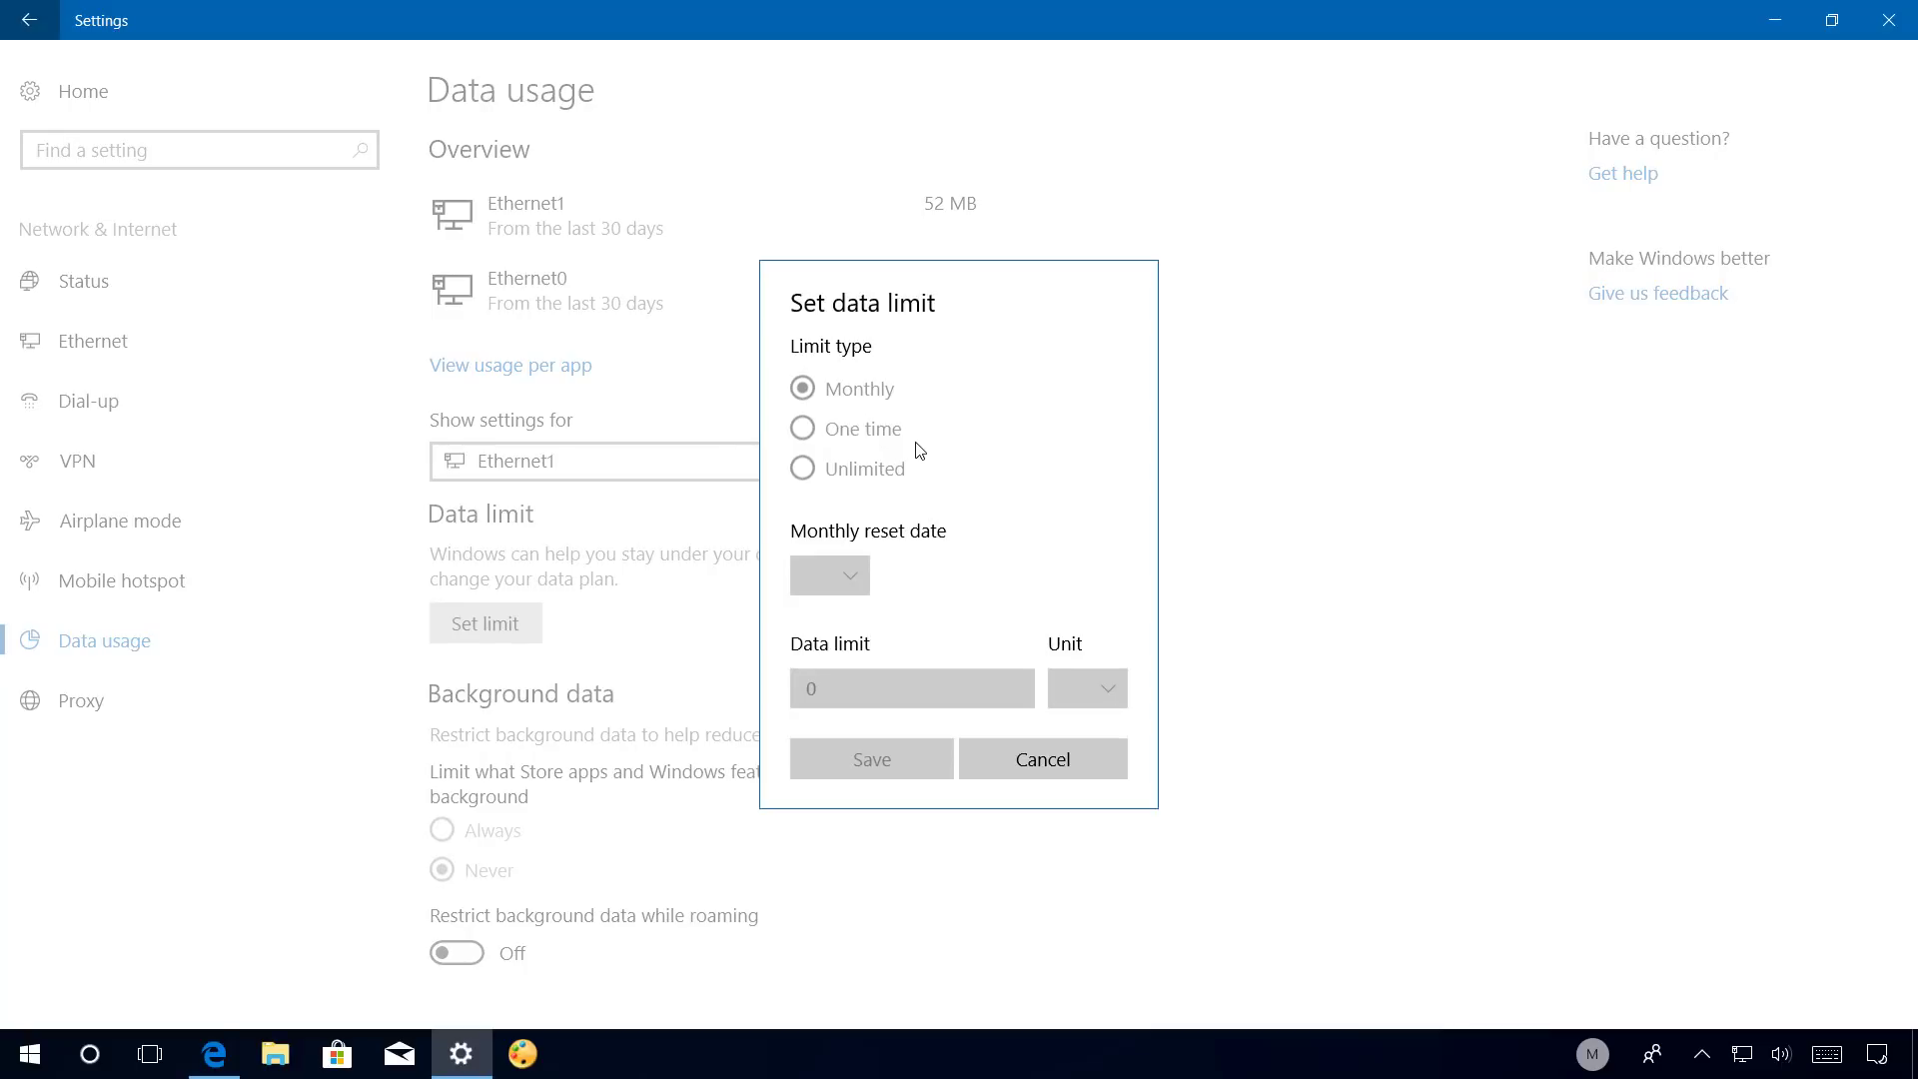
{"action": "left_click", "coordinate": [1067, 758]}
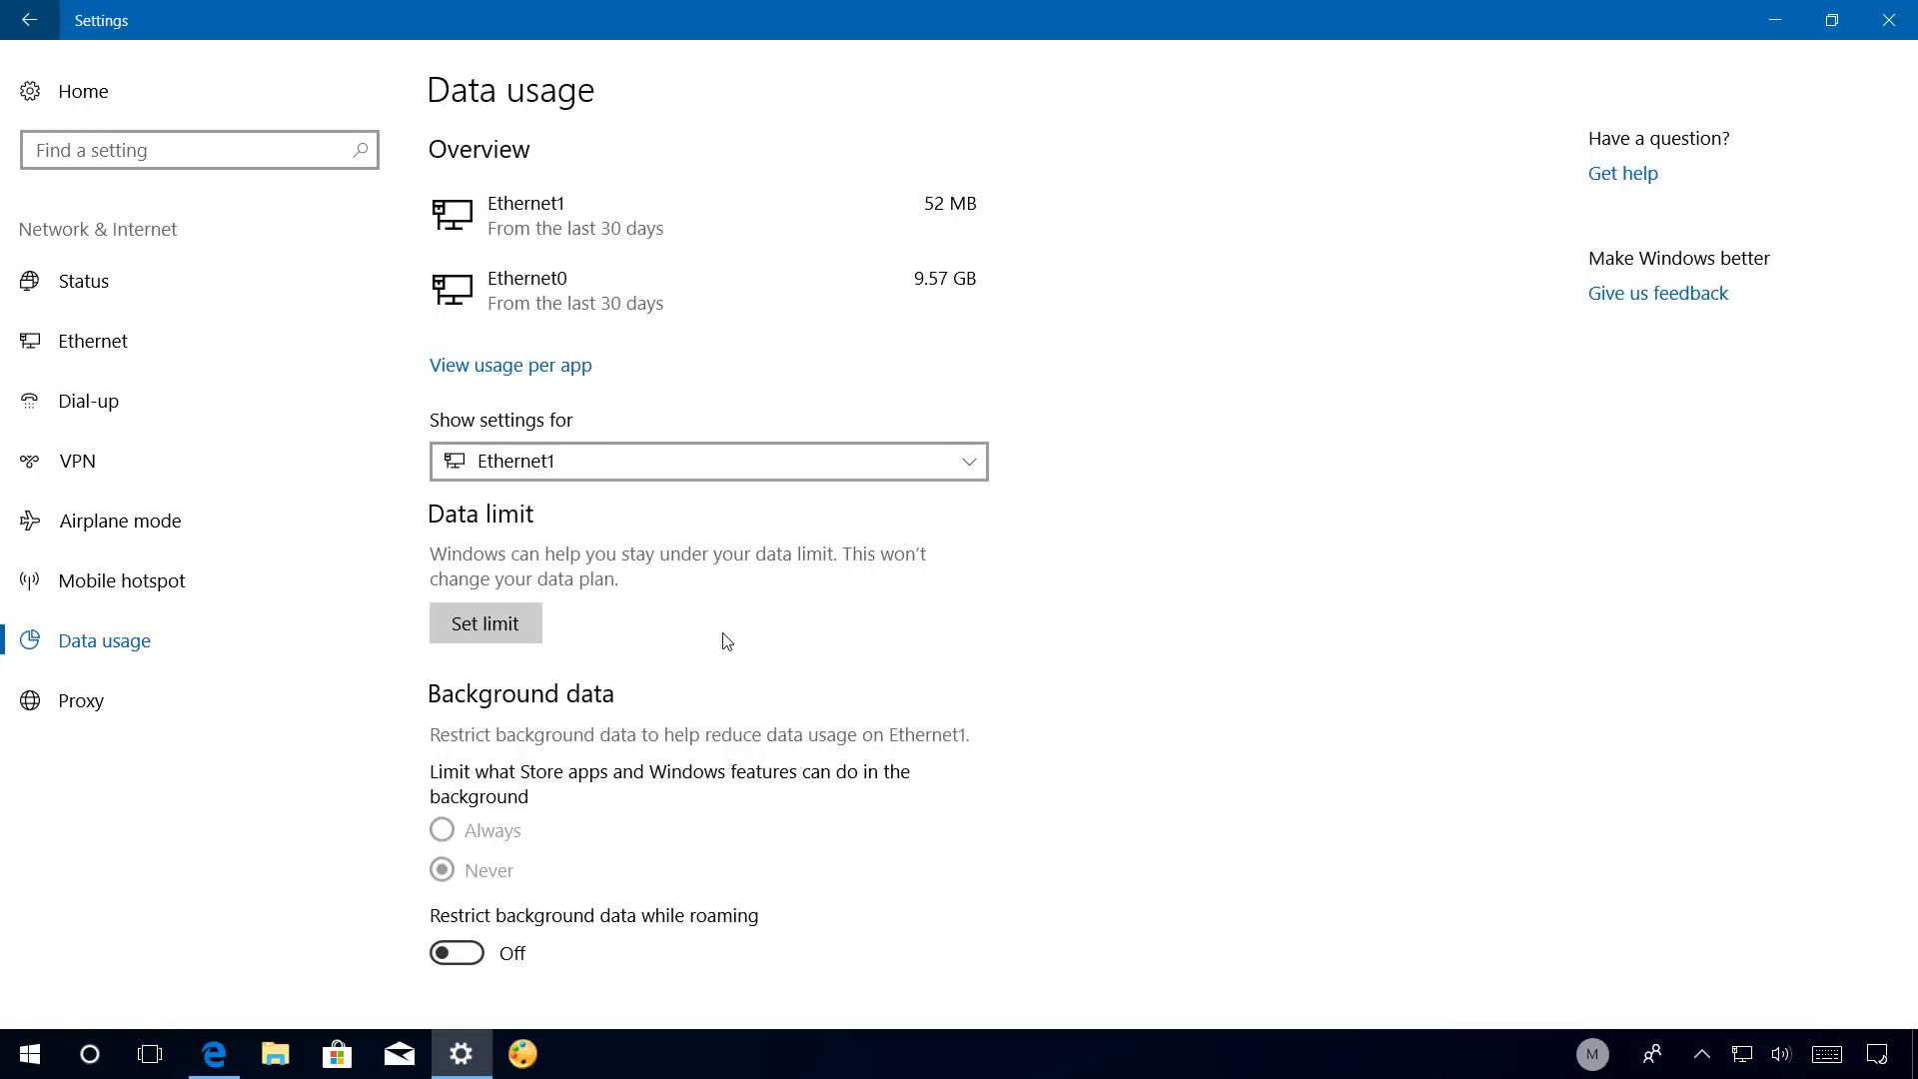
Open Ease of Access Display settings and scroll down to Show Windows background.
{"action": "left_click", "coordinate": [112, 92]}
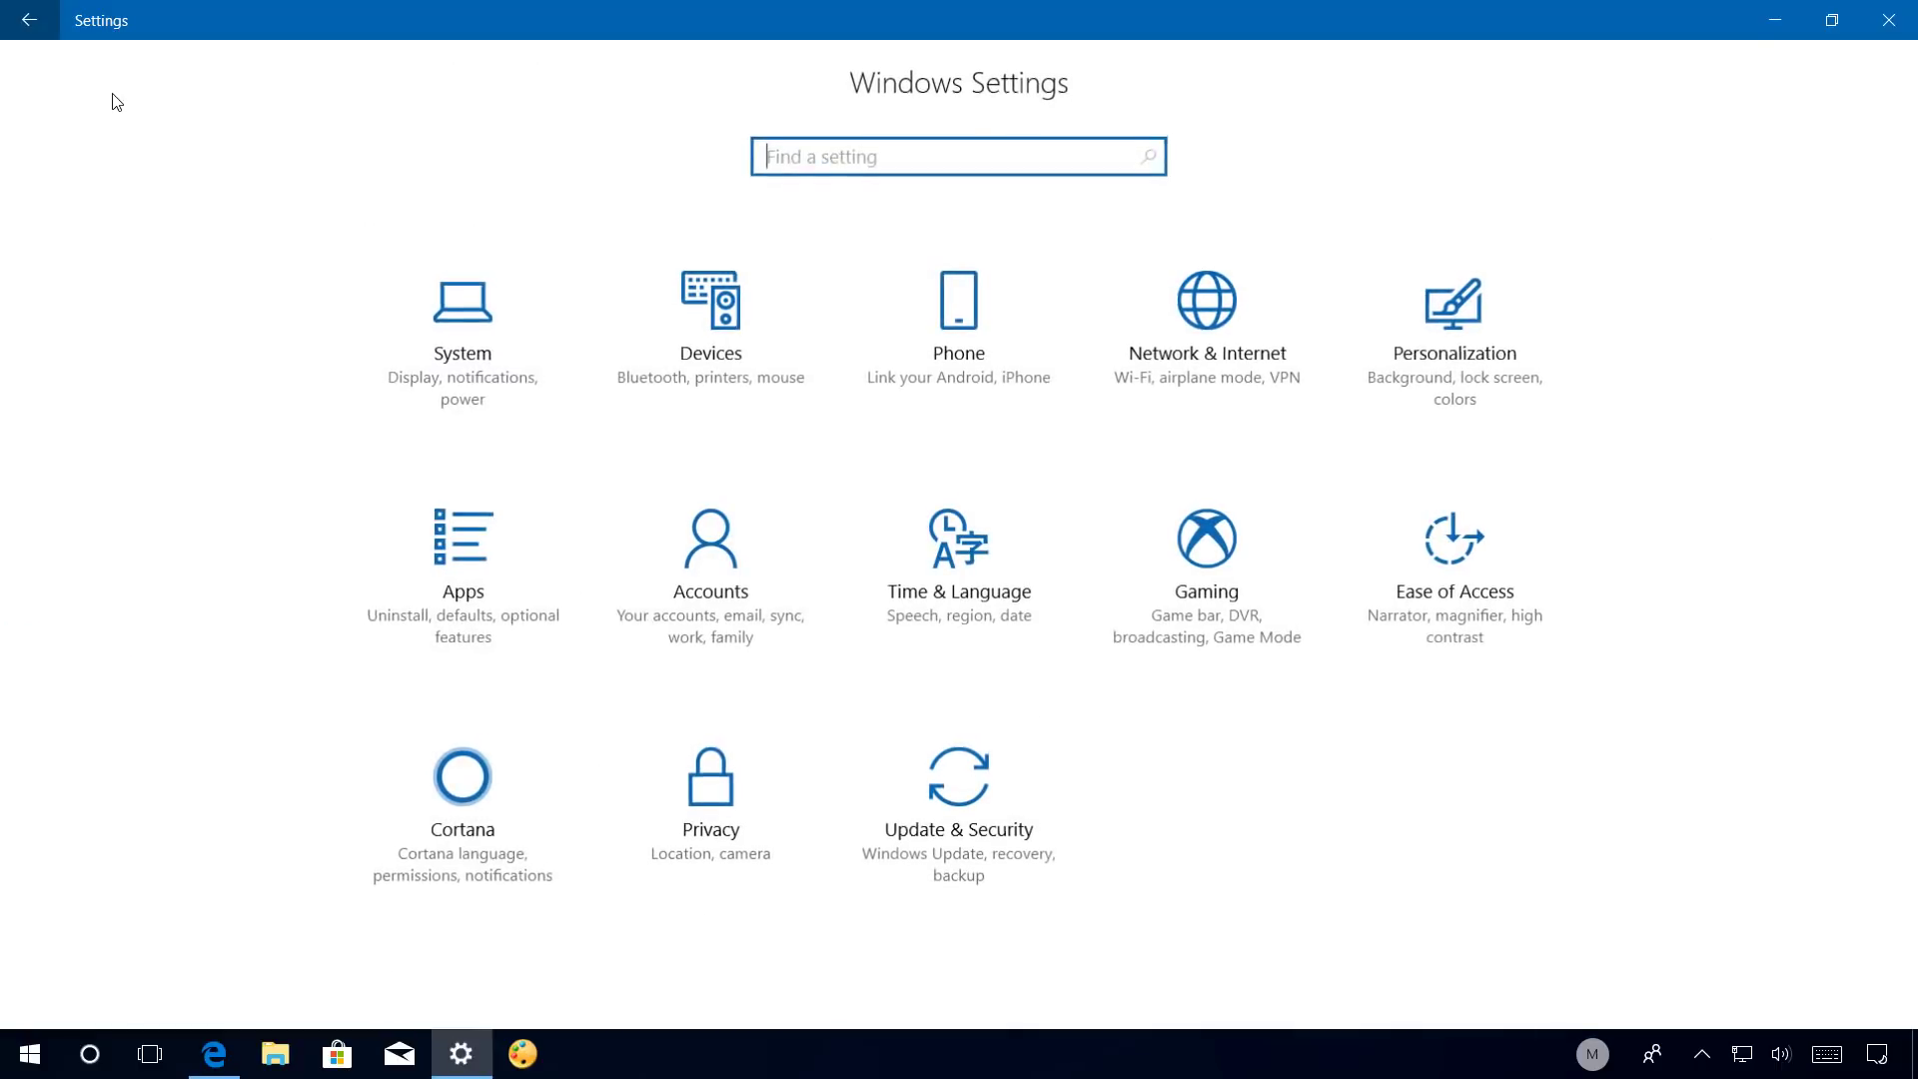
{"action": "left_click", "coordinate": [1470, 562]}
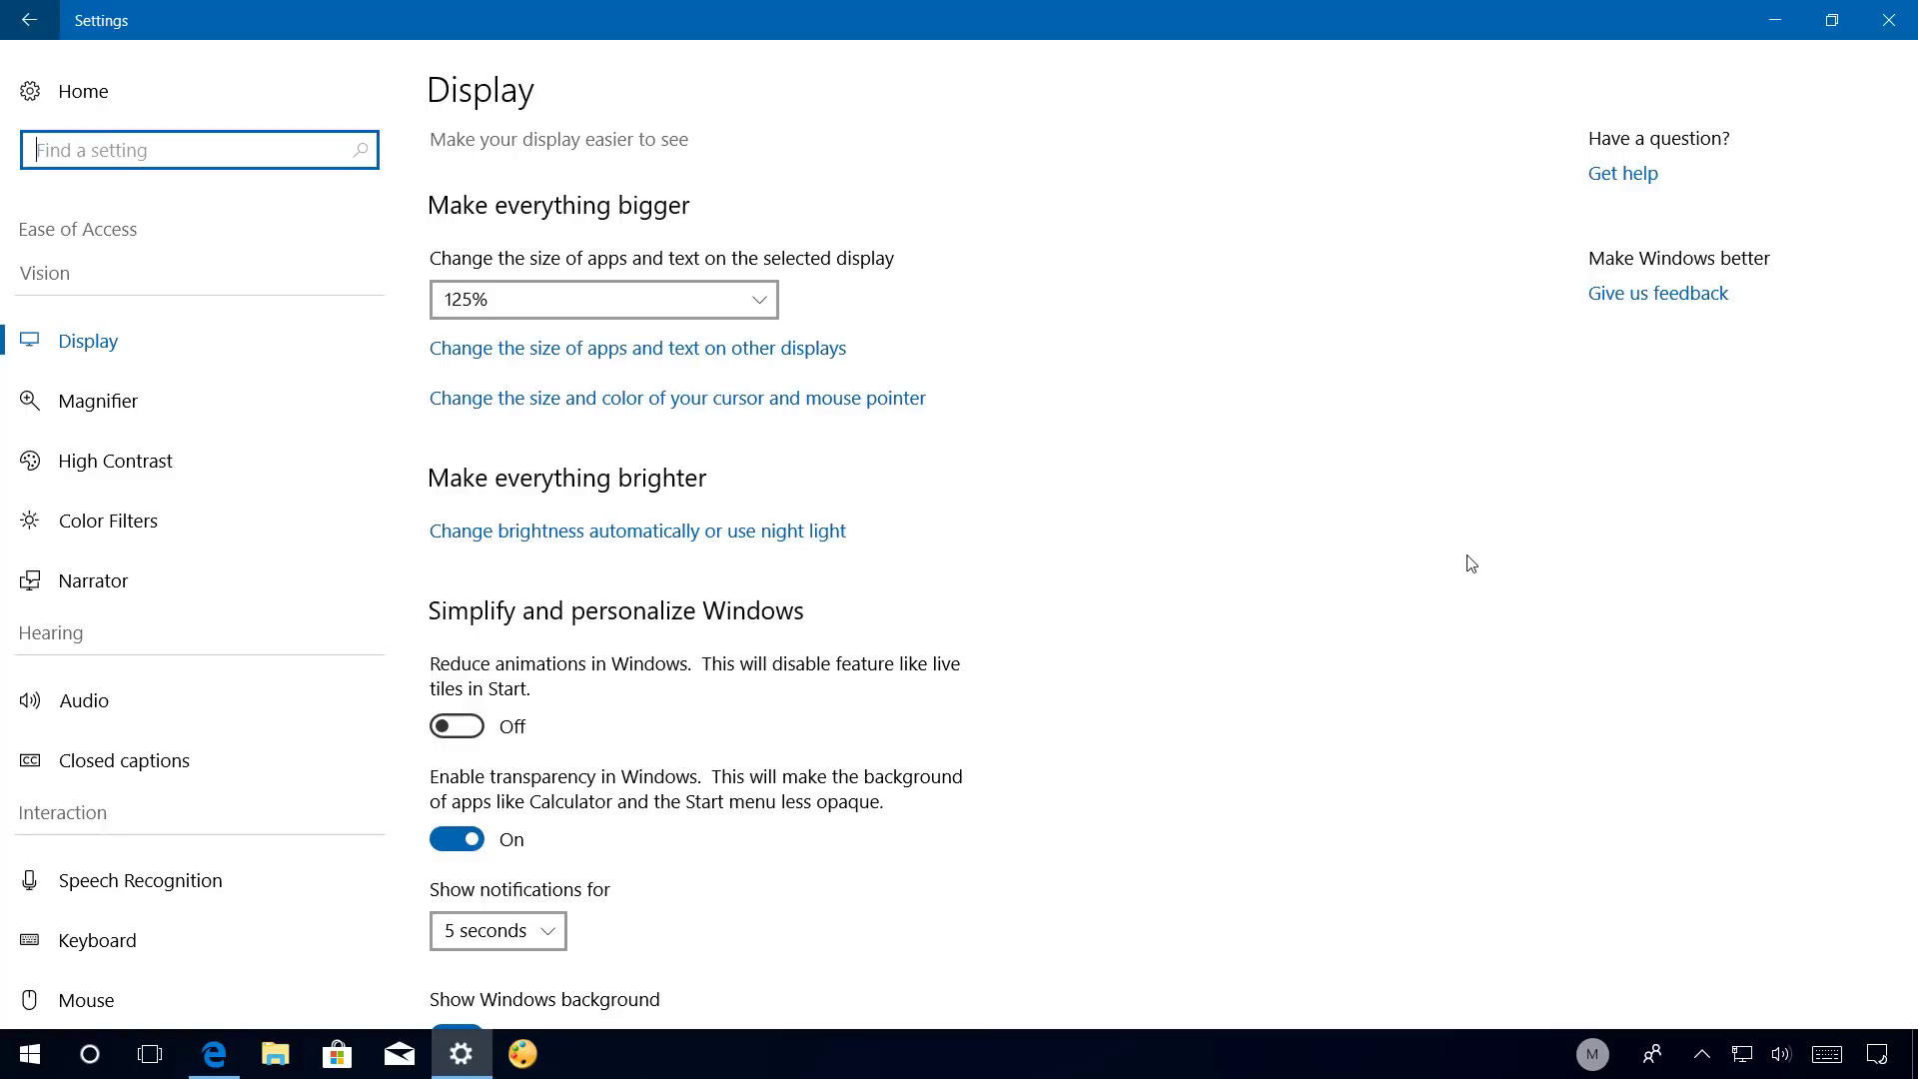
{"action": "left_click", "coordinate": [1228, 513]}
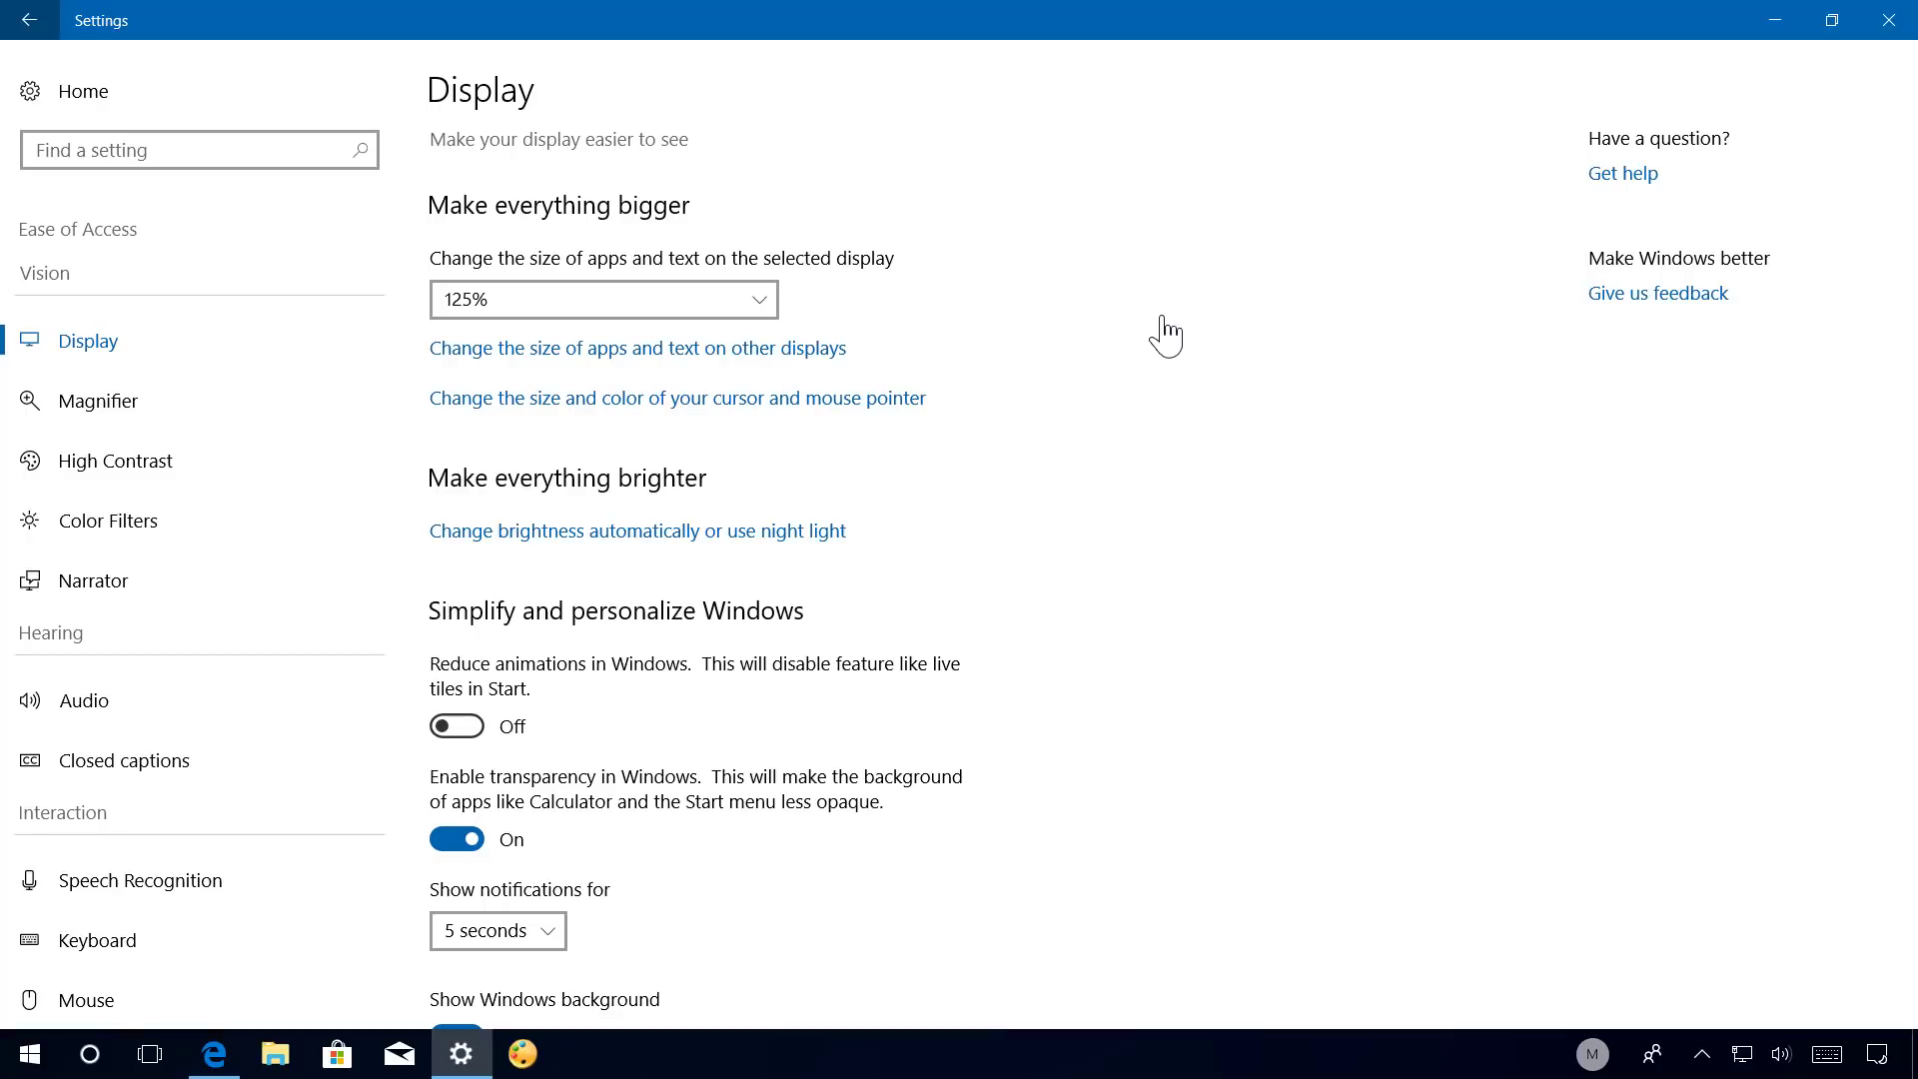
{"action": "scroll", "coordinate": [1159, 359], "scroll_direction": "down", "scroll_amount": 3}
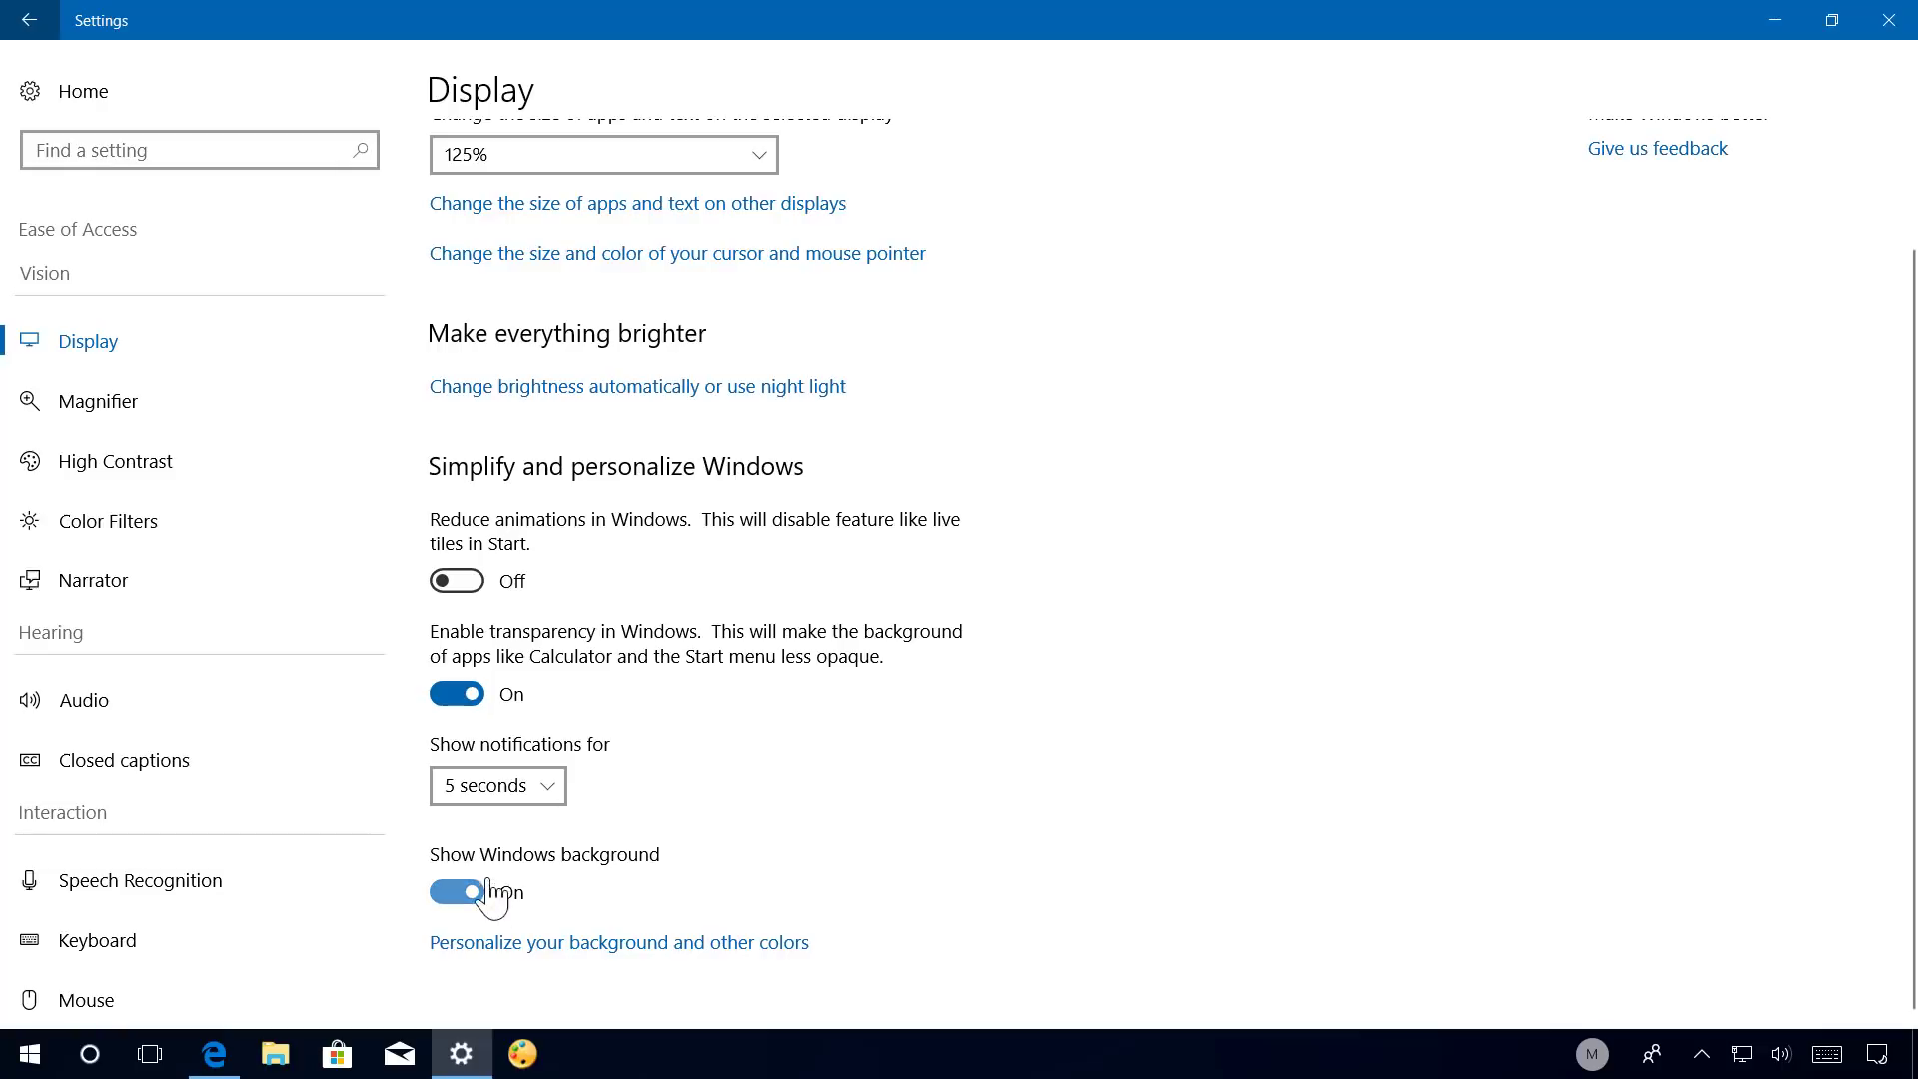
Scroll through the Magnifier and Color Filters accessibility pages.
{"action": "left_click", "coordinate": [110, 416]}
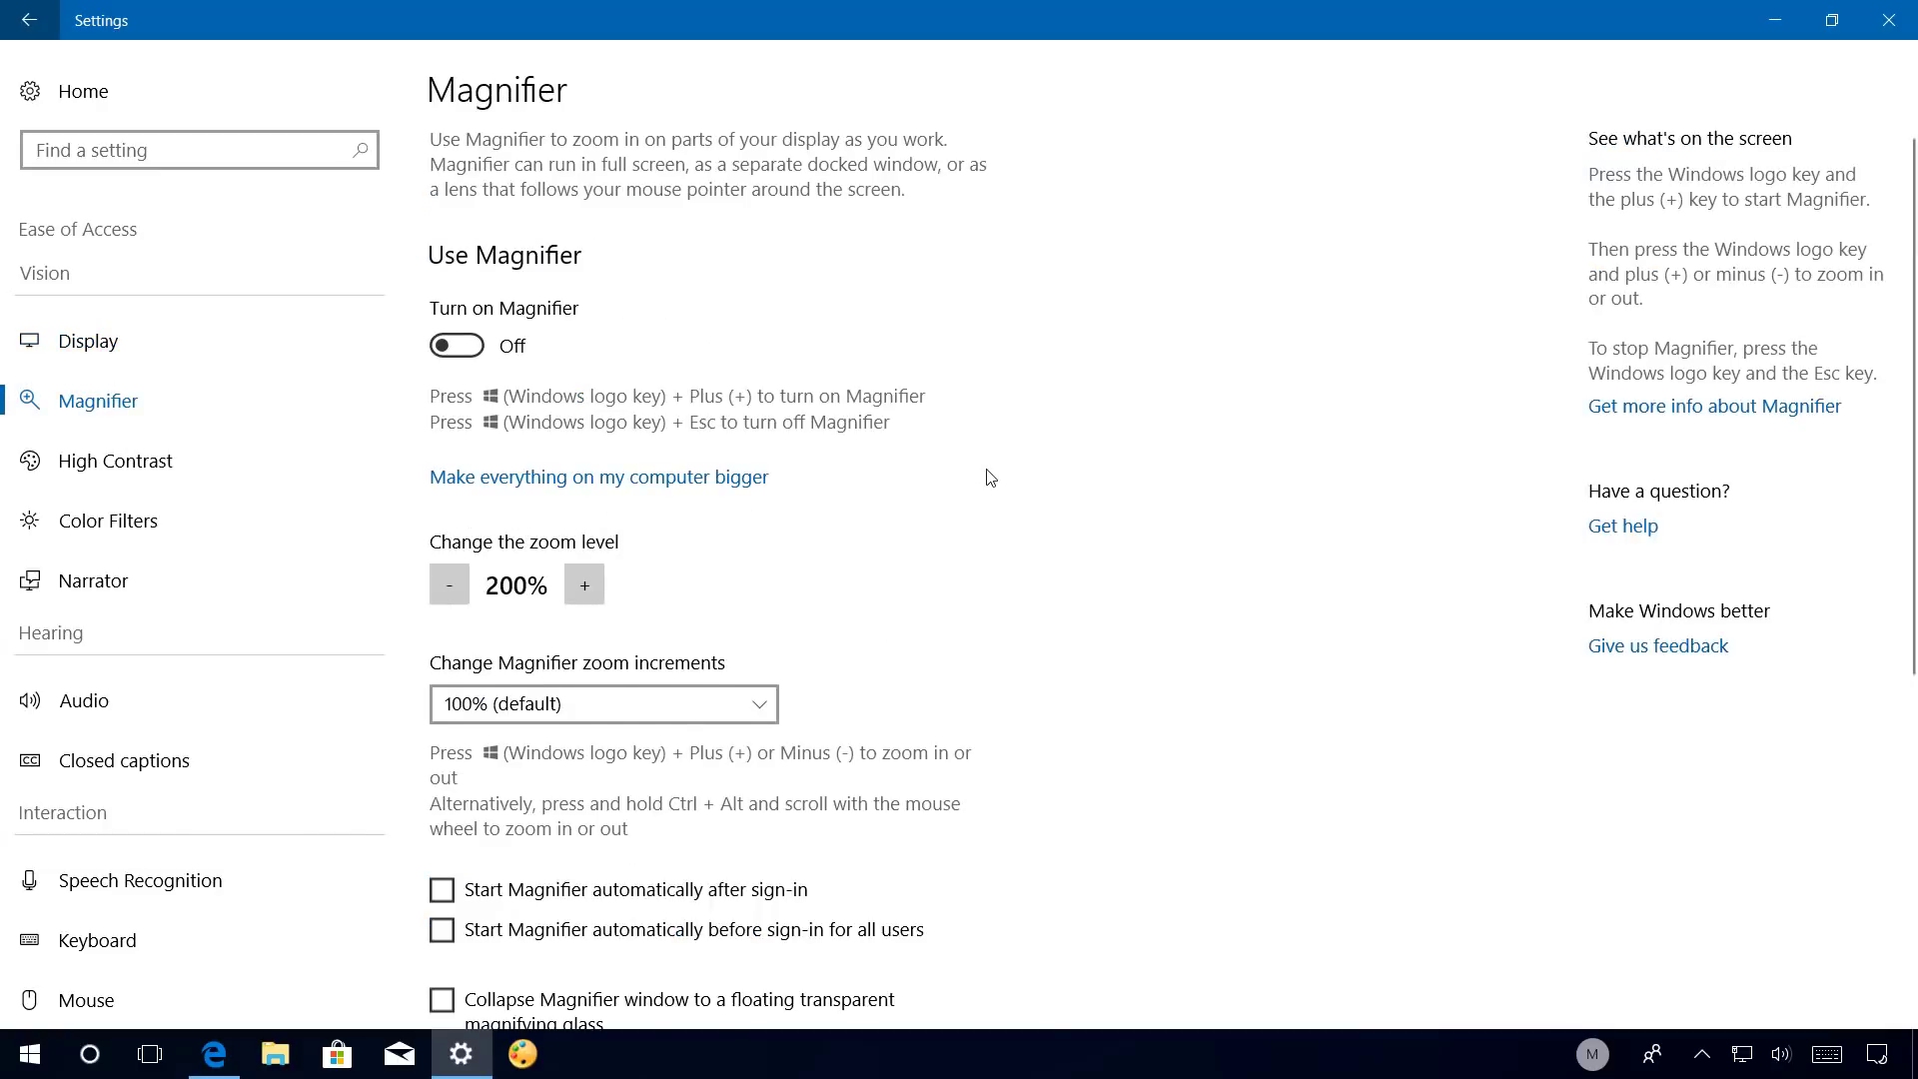
{"action": "scroll", "coordinate": [989, 474], "scroll_direction": "down", "scroll_amount": 5}
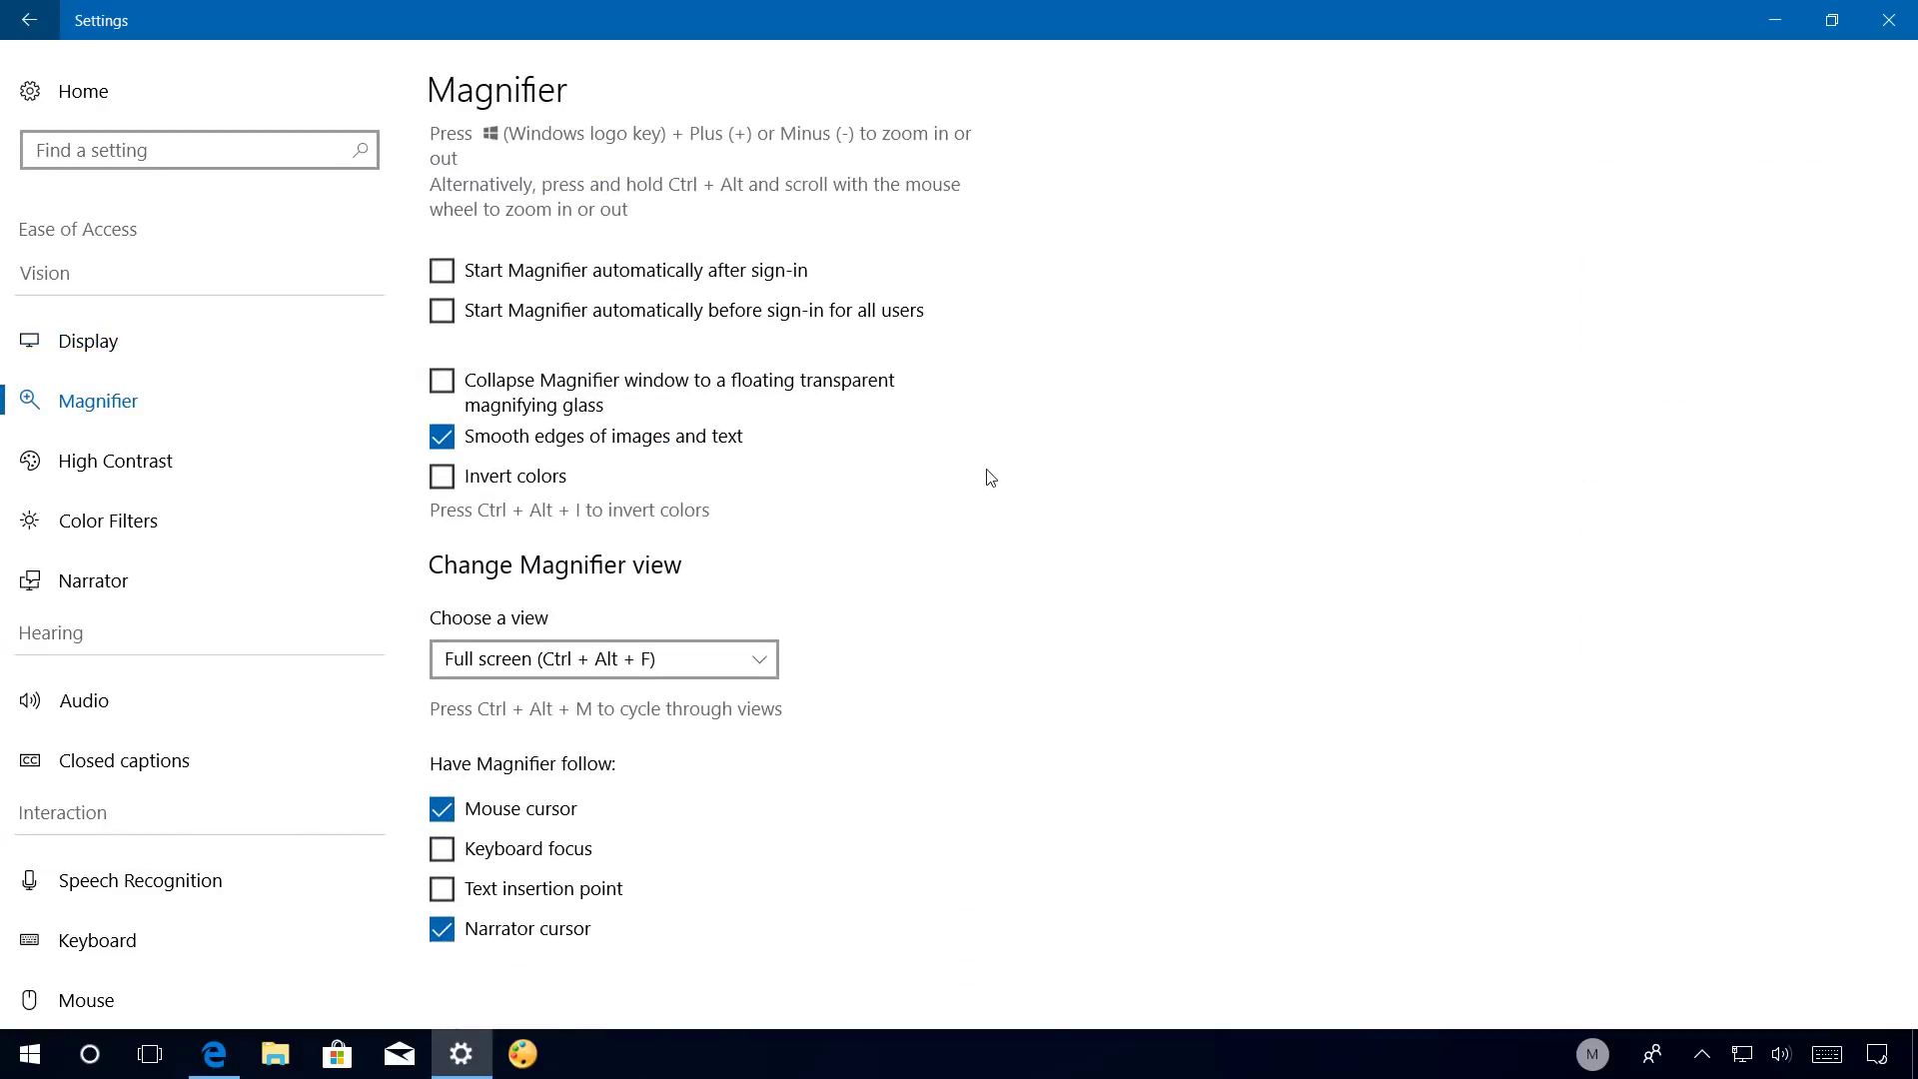
{"action": "scroll", "coordinate": [989, 476], "scroll_direction": "up", "scroll_amount": 5}
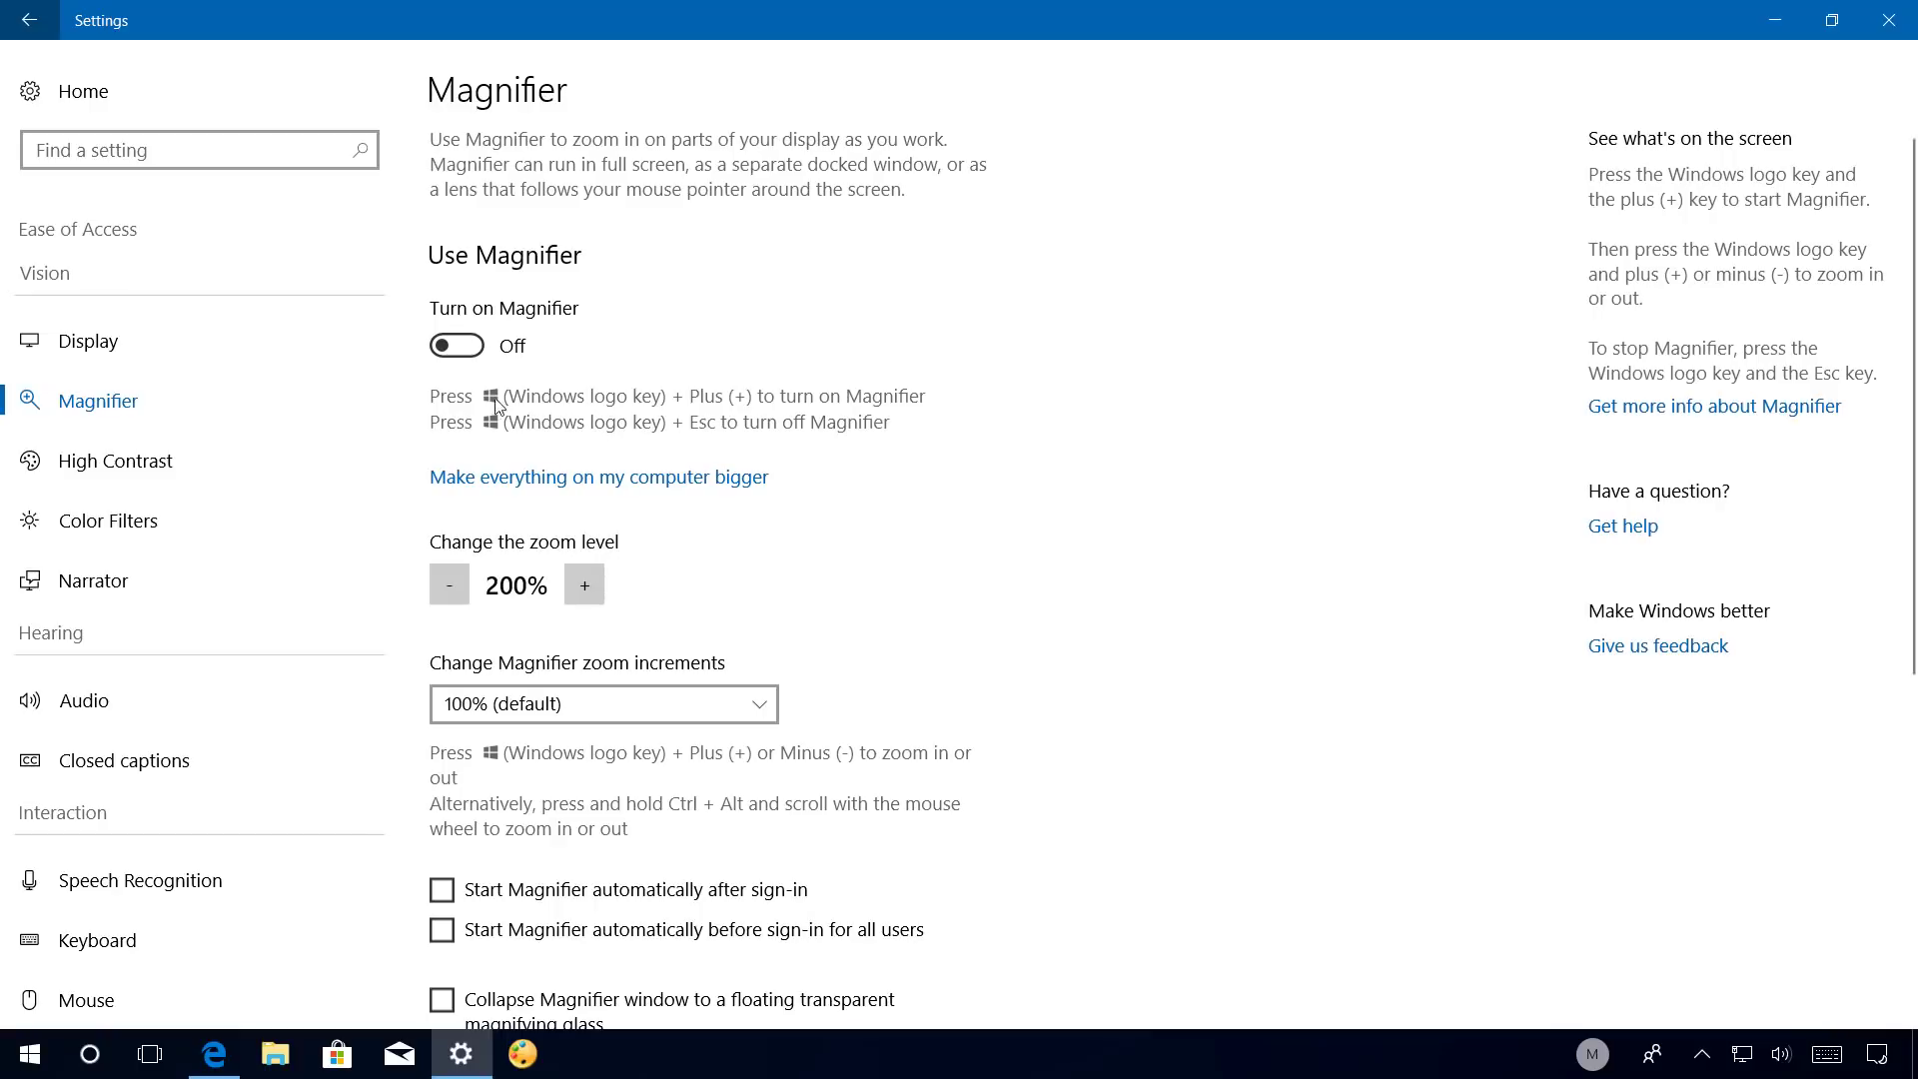
{"action": "left_click", "coordinate": [109, 524]}
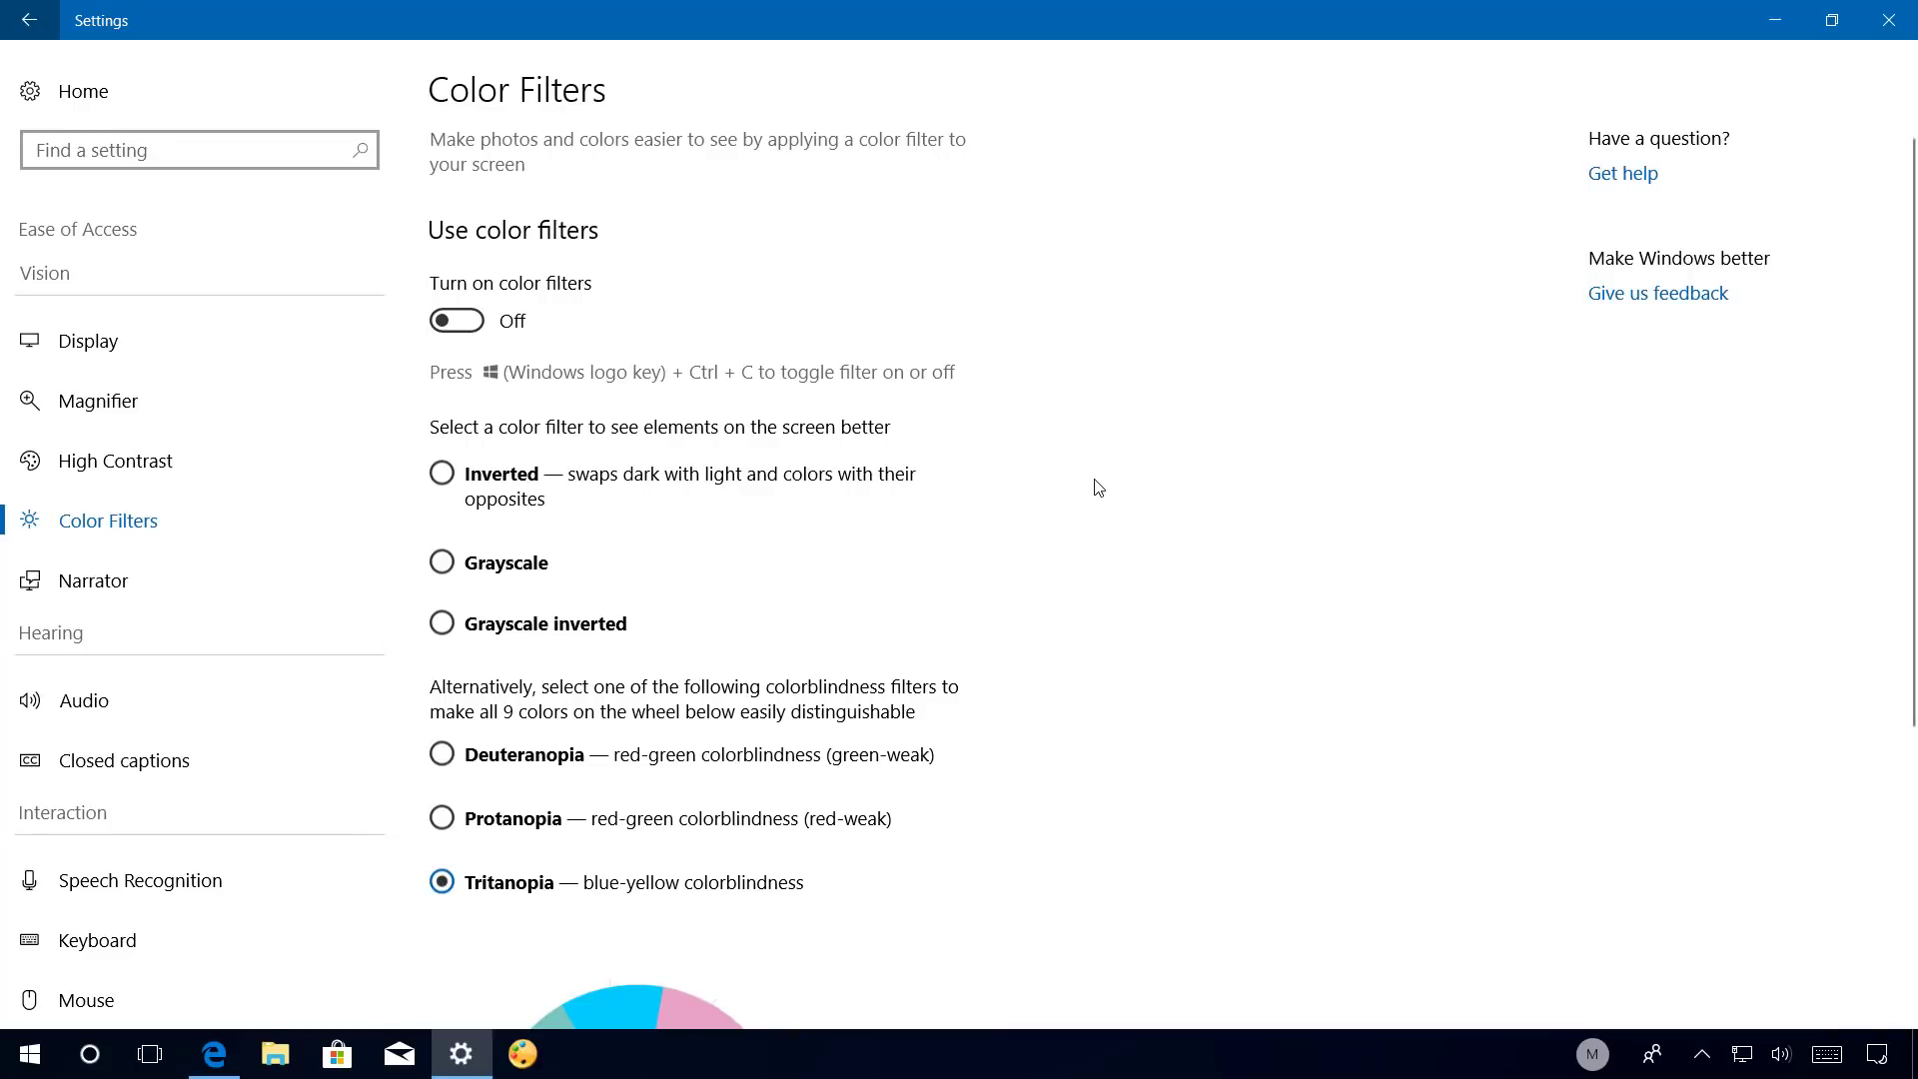
{"action": "scroll", "coordinate": [1096, 488], "scroll_direction": "down", "scroll_amount": 3}
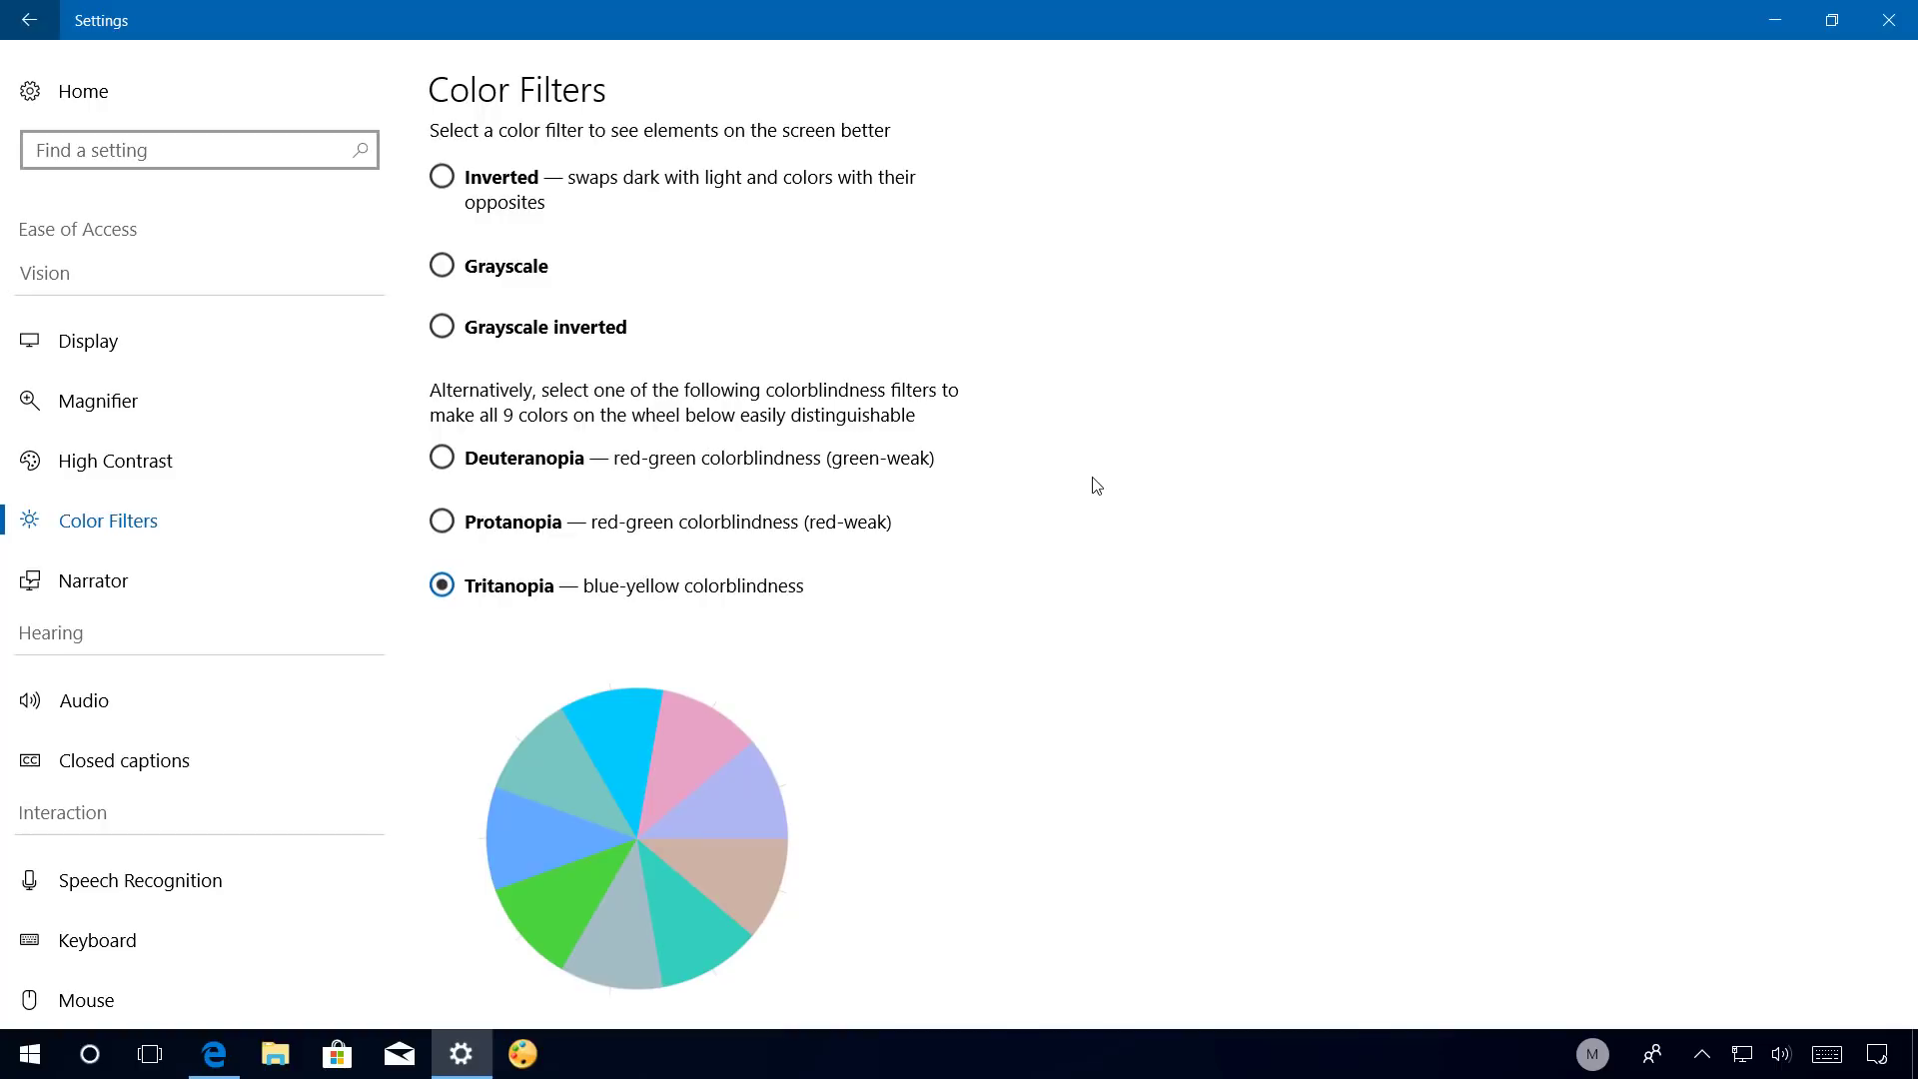
{"action": "scroll", "coordinate": [1094, 486], "scroll_direction": "up", "scroll_amount": 3}
Open Narrator settings and scroll through its voice, audio and verbosity options.
{"action": "left_click", "coordinate": [135, 585]}
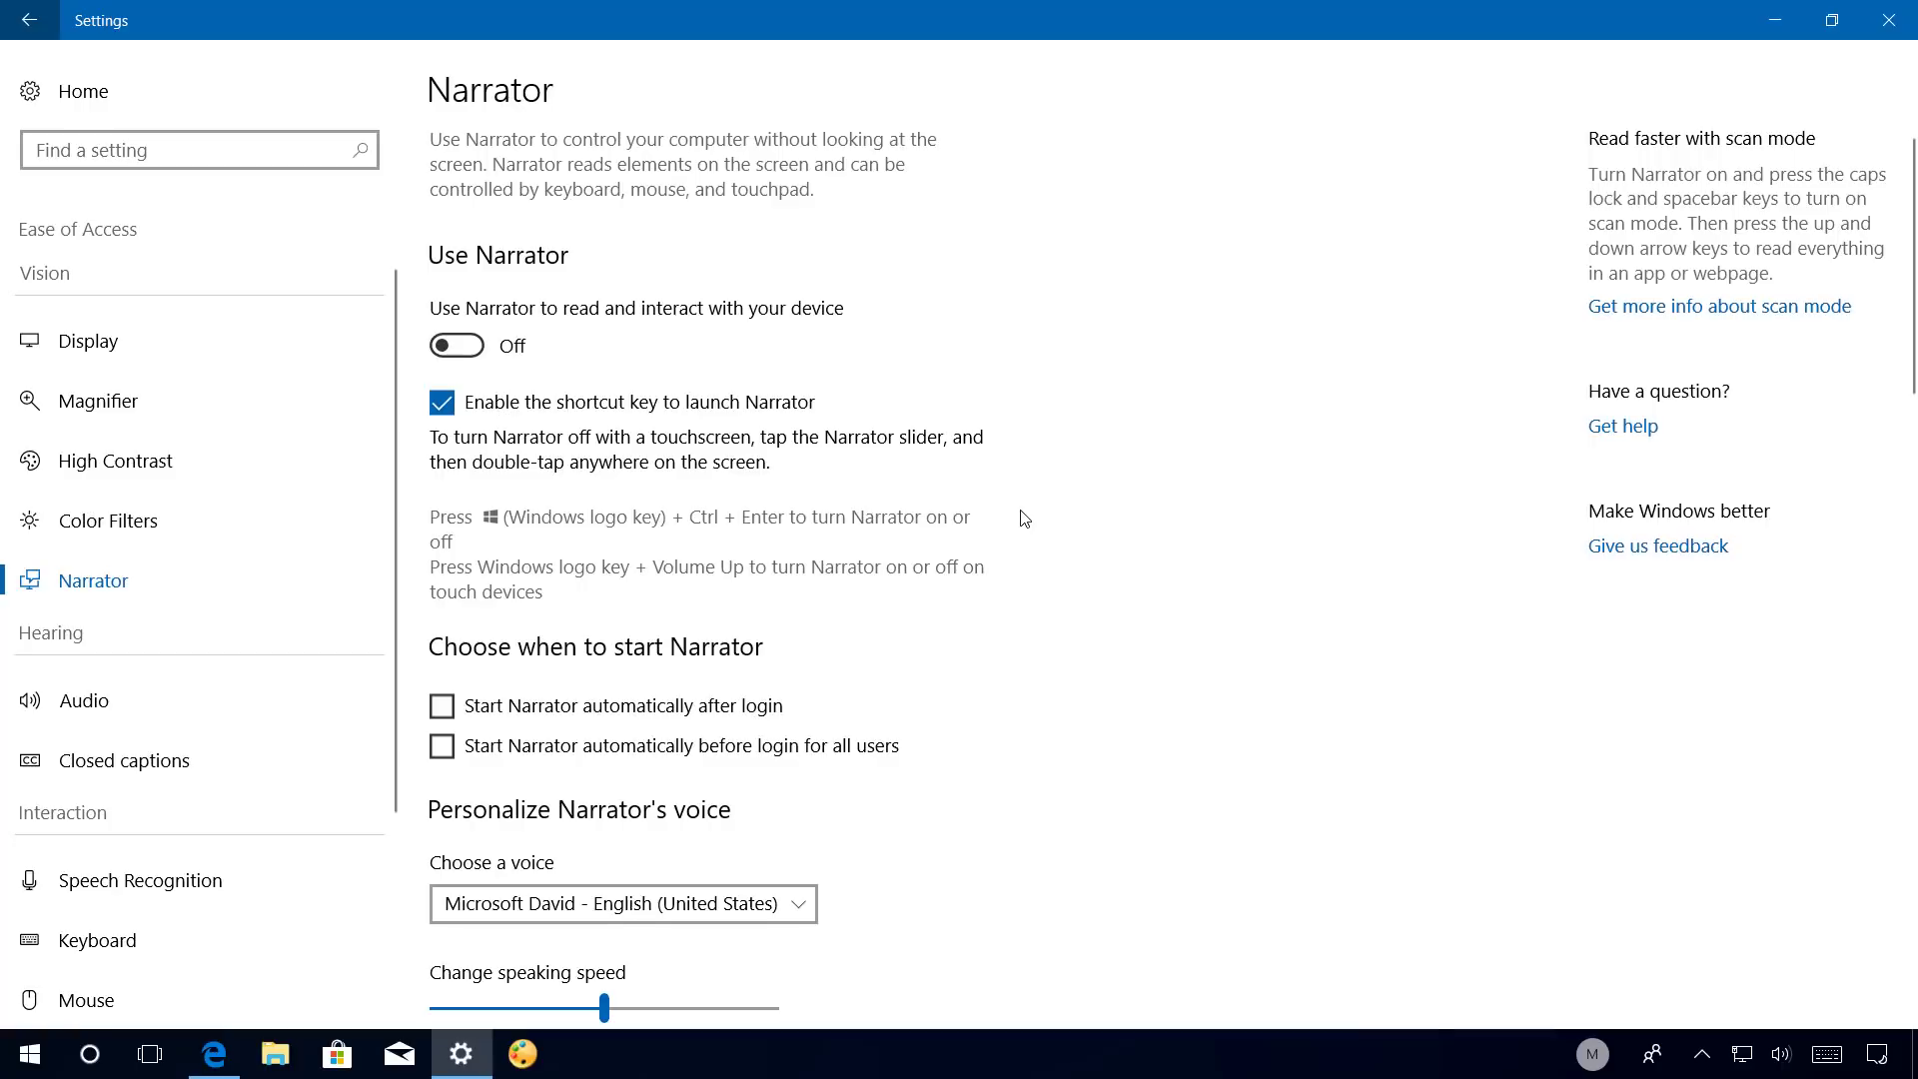
{"action": "scroll", "coordinate": [1024, 518], "scroll_direction": "down", "scroll_amount": 3}
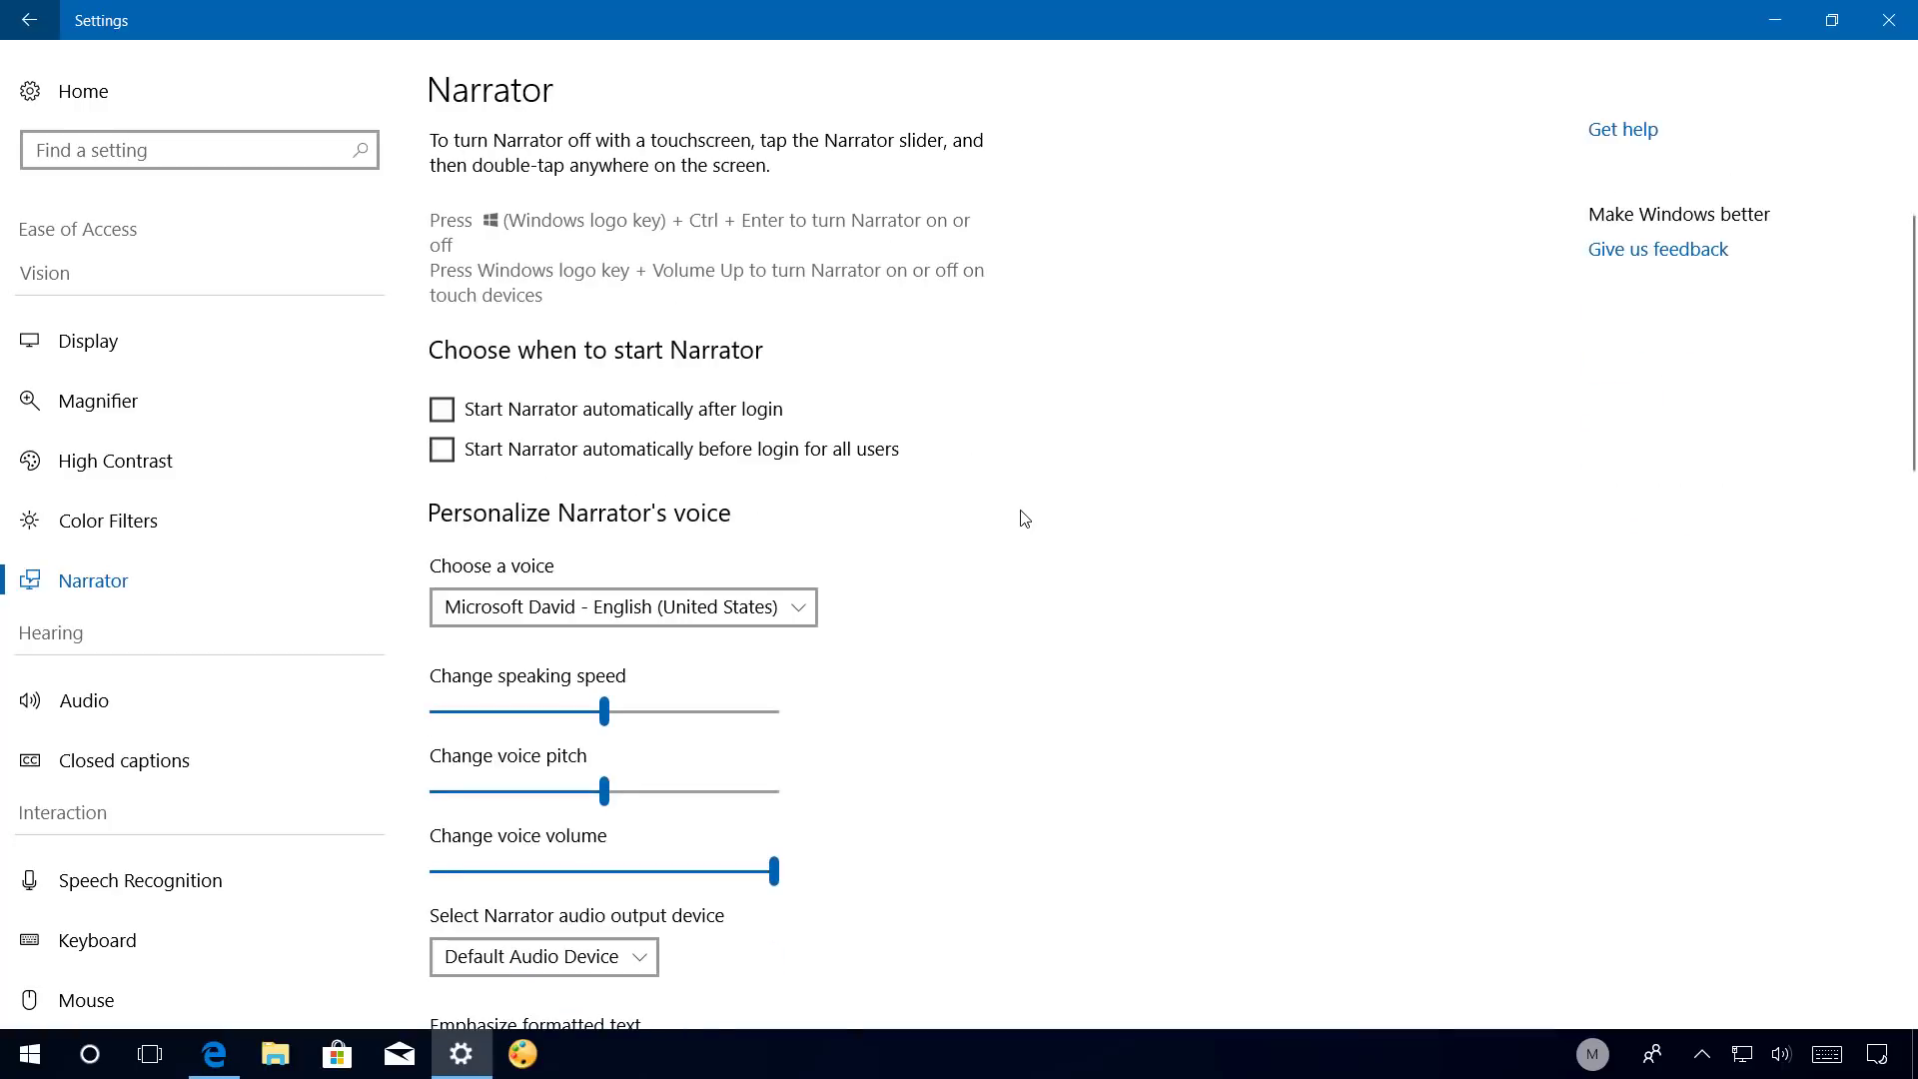
{"action": "scroll", "coordinate": [1024, 518], "scroll_direction": "down", "scroll_amount": 7}
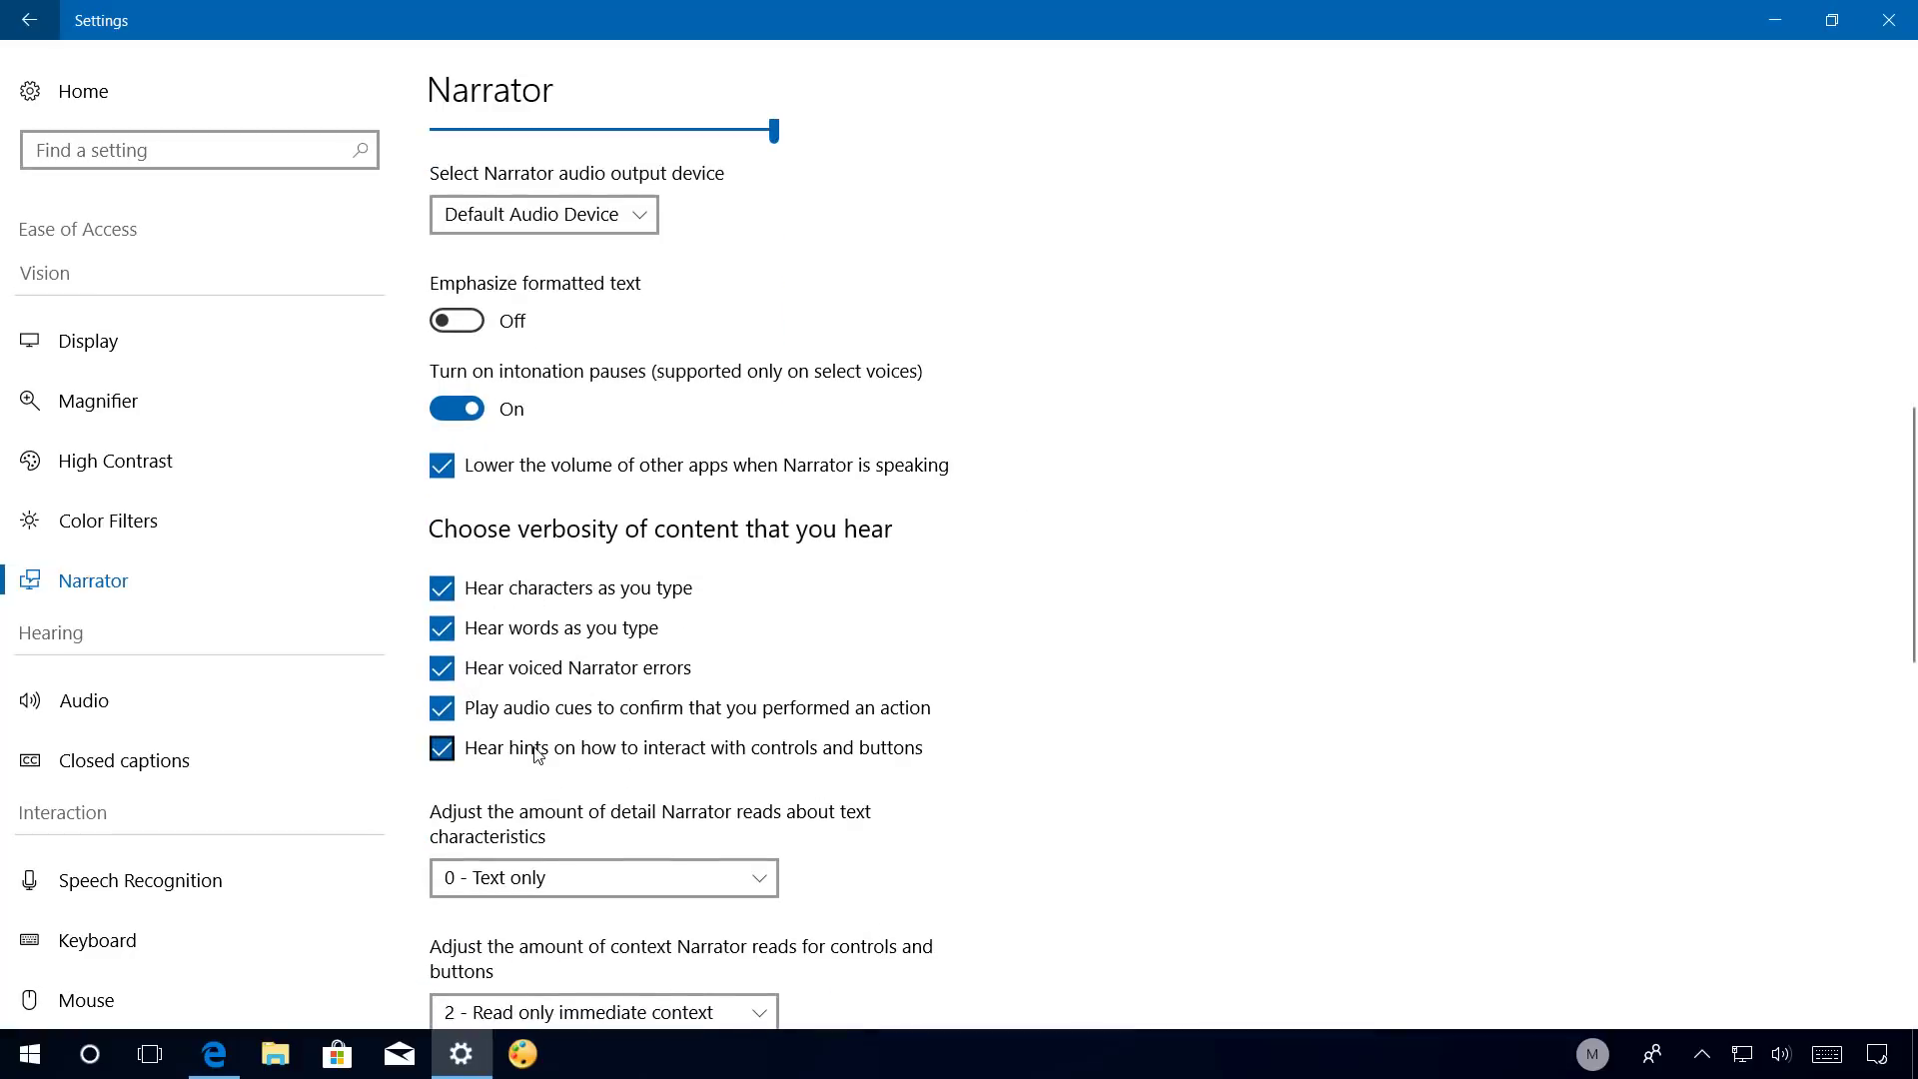
View the Audio page, scroll through Closed captions, then open Speech Recognition settings.
{"action": "left_click", "coordinate": [75, 708]}
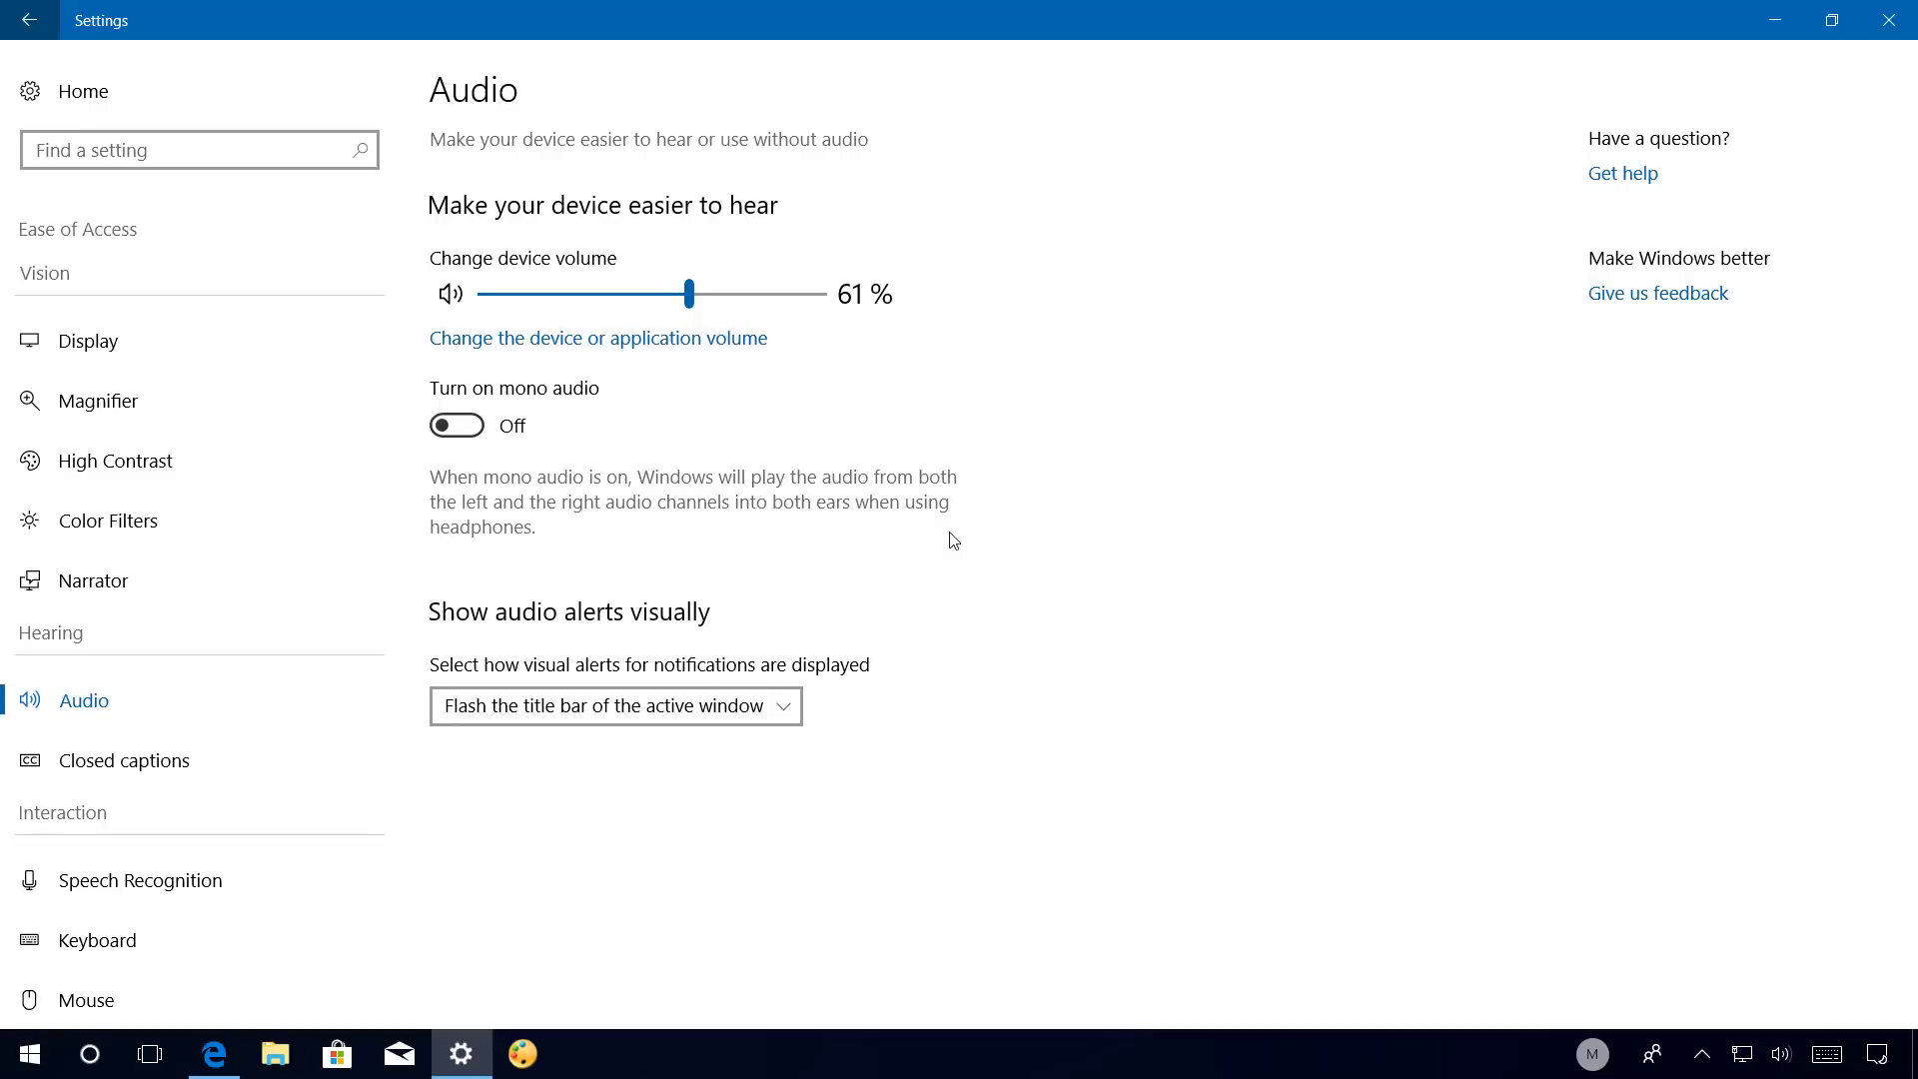
{"action": "left_click", "coordinate": [150, 767]}
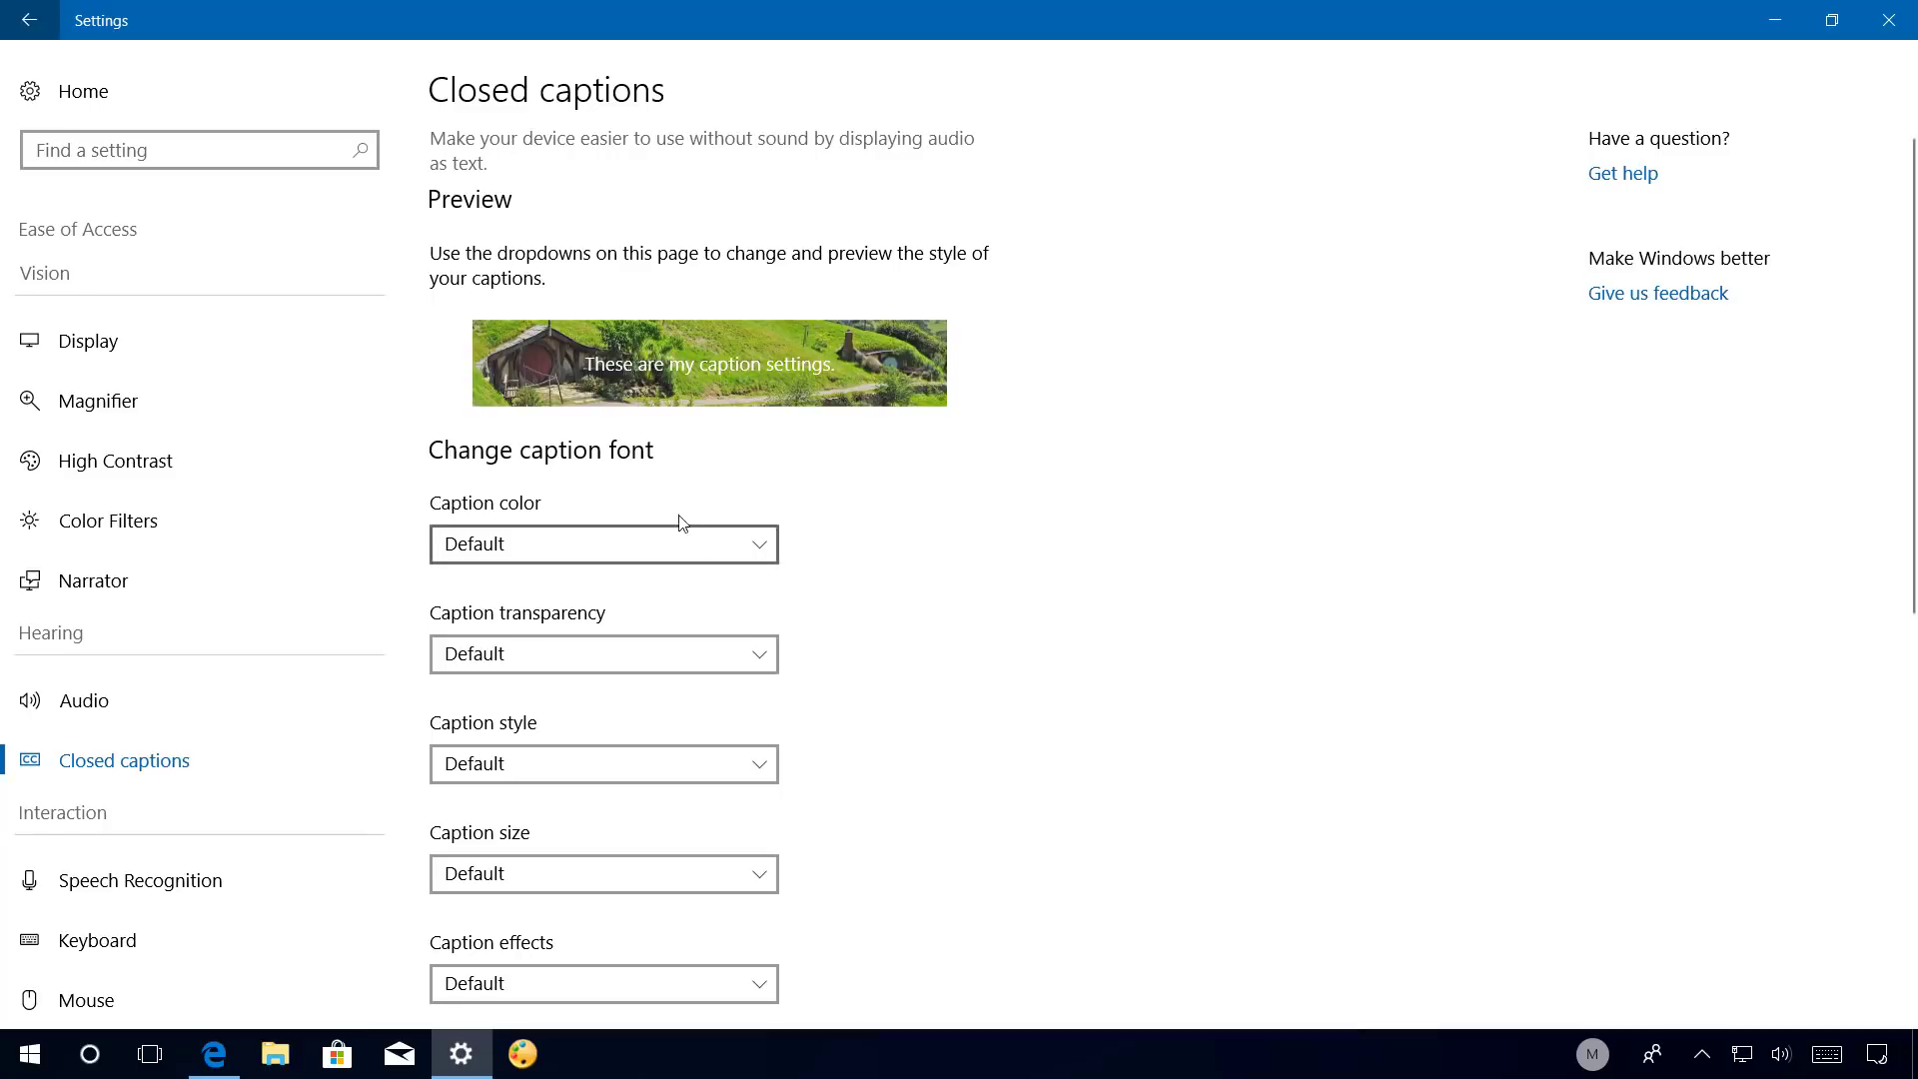
{"action": "scroll", "coordinate": [529, 531], "scroll_direction": "down", "scroll_amount": 5}
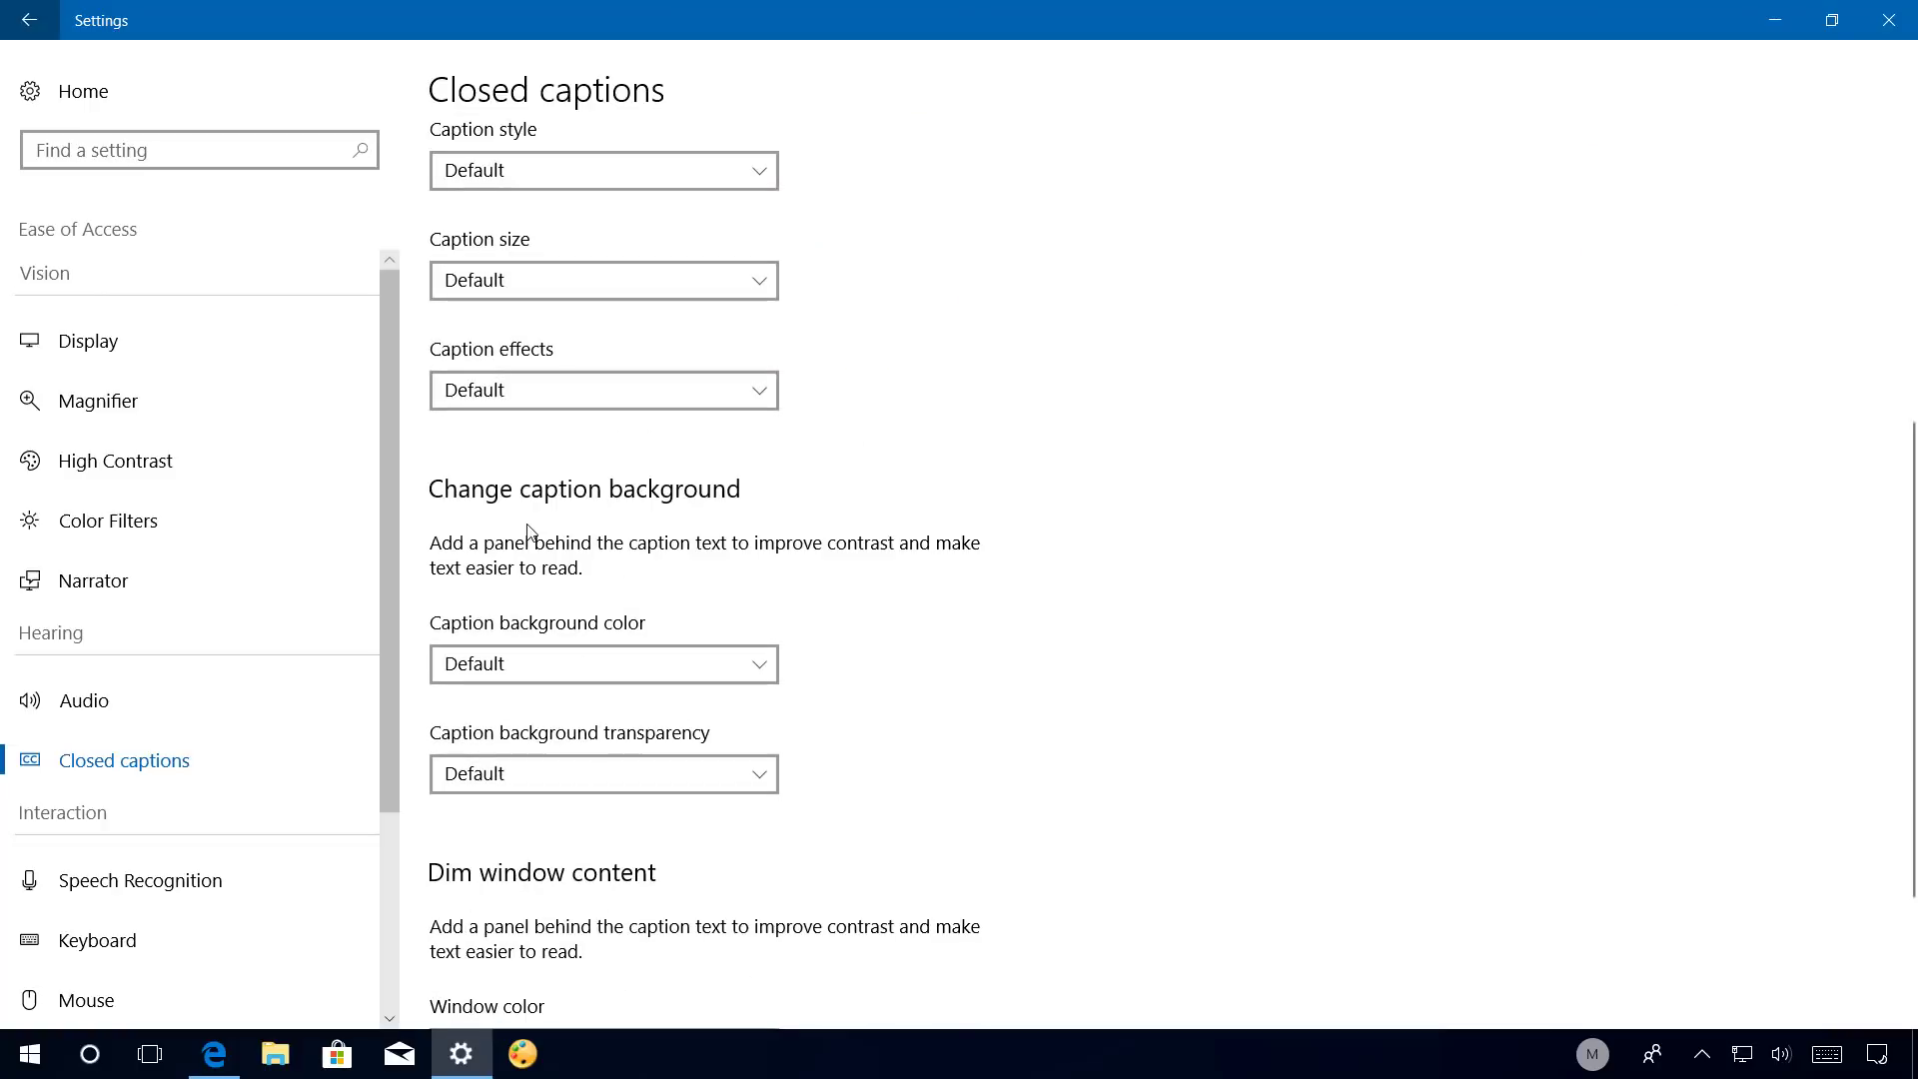
{"action": "scroll", "coordinate": [440, 668], "scroll_direction": "down", "scroll_amount": 2}
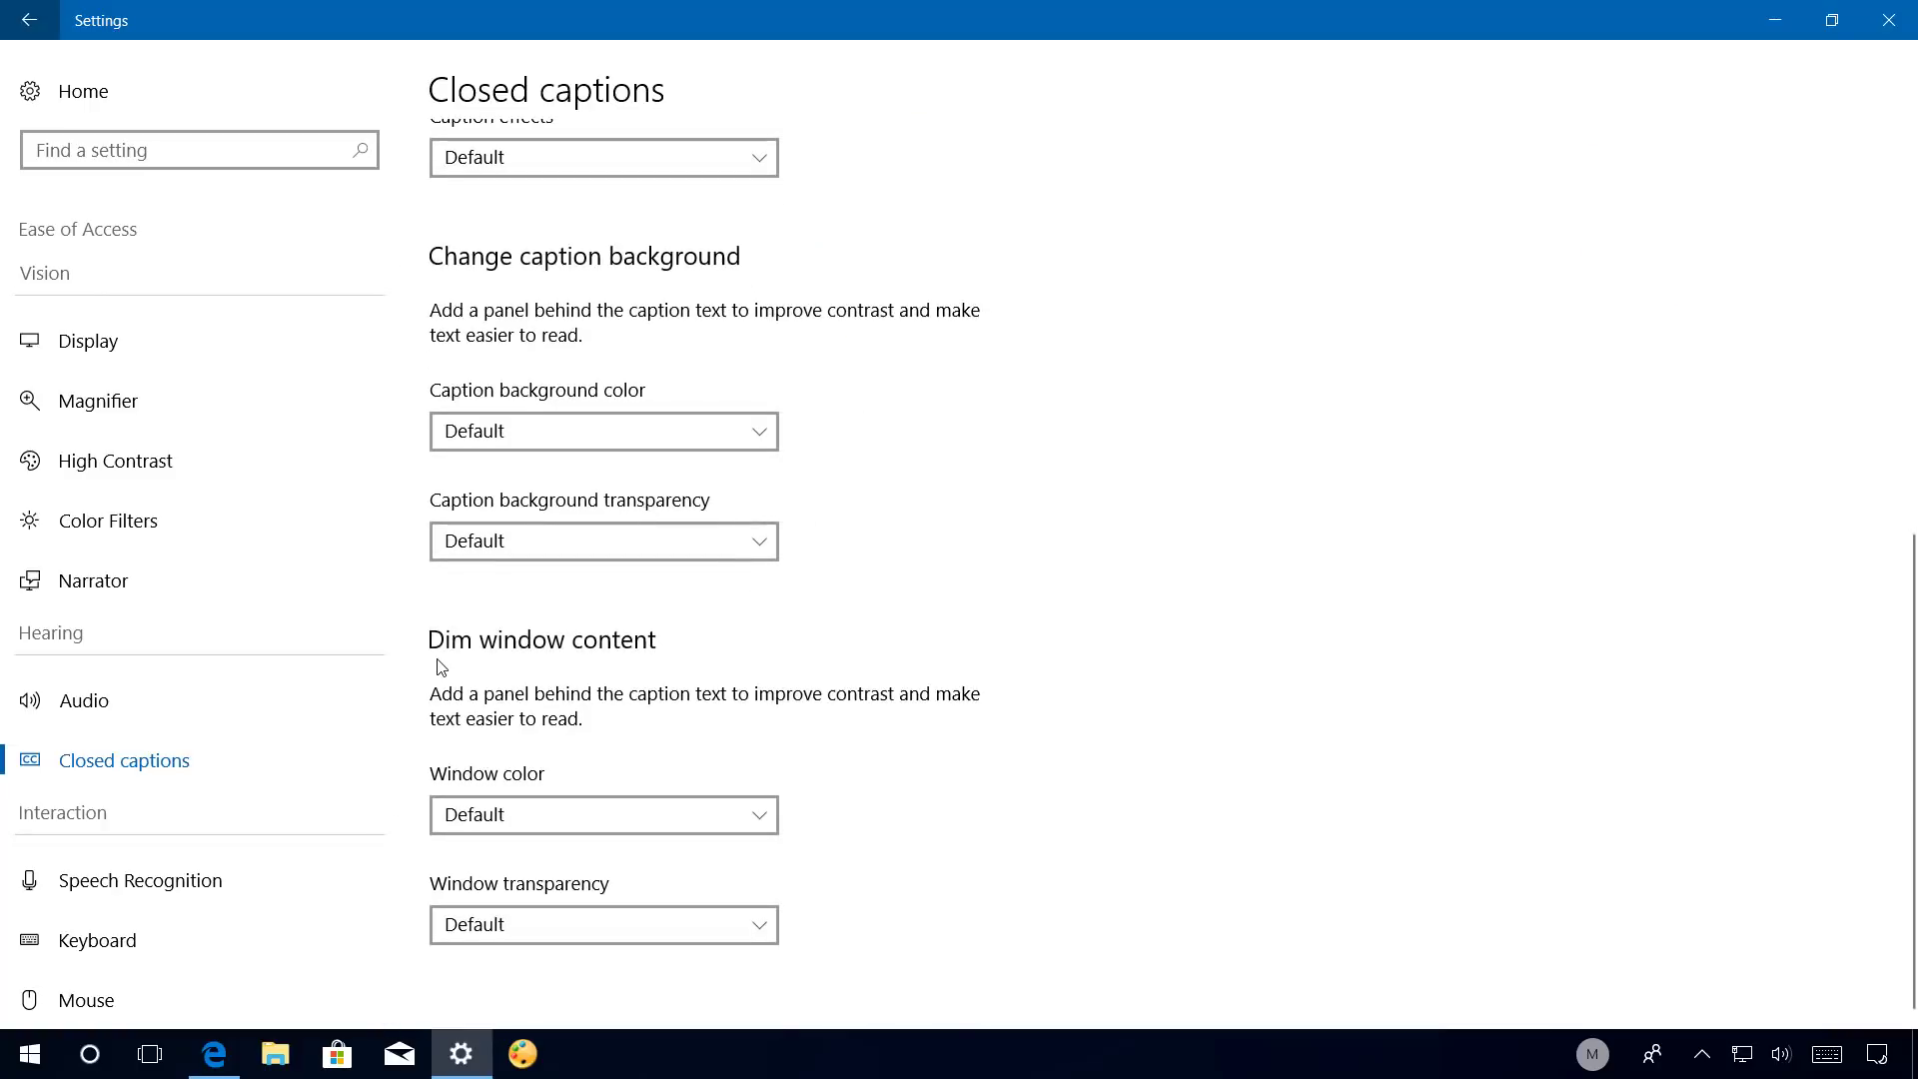
{"action": "left_click", "coordinate": [156, 886]}
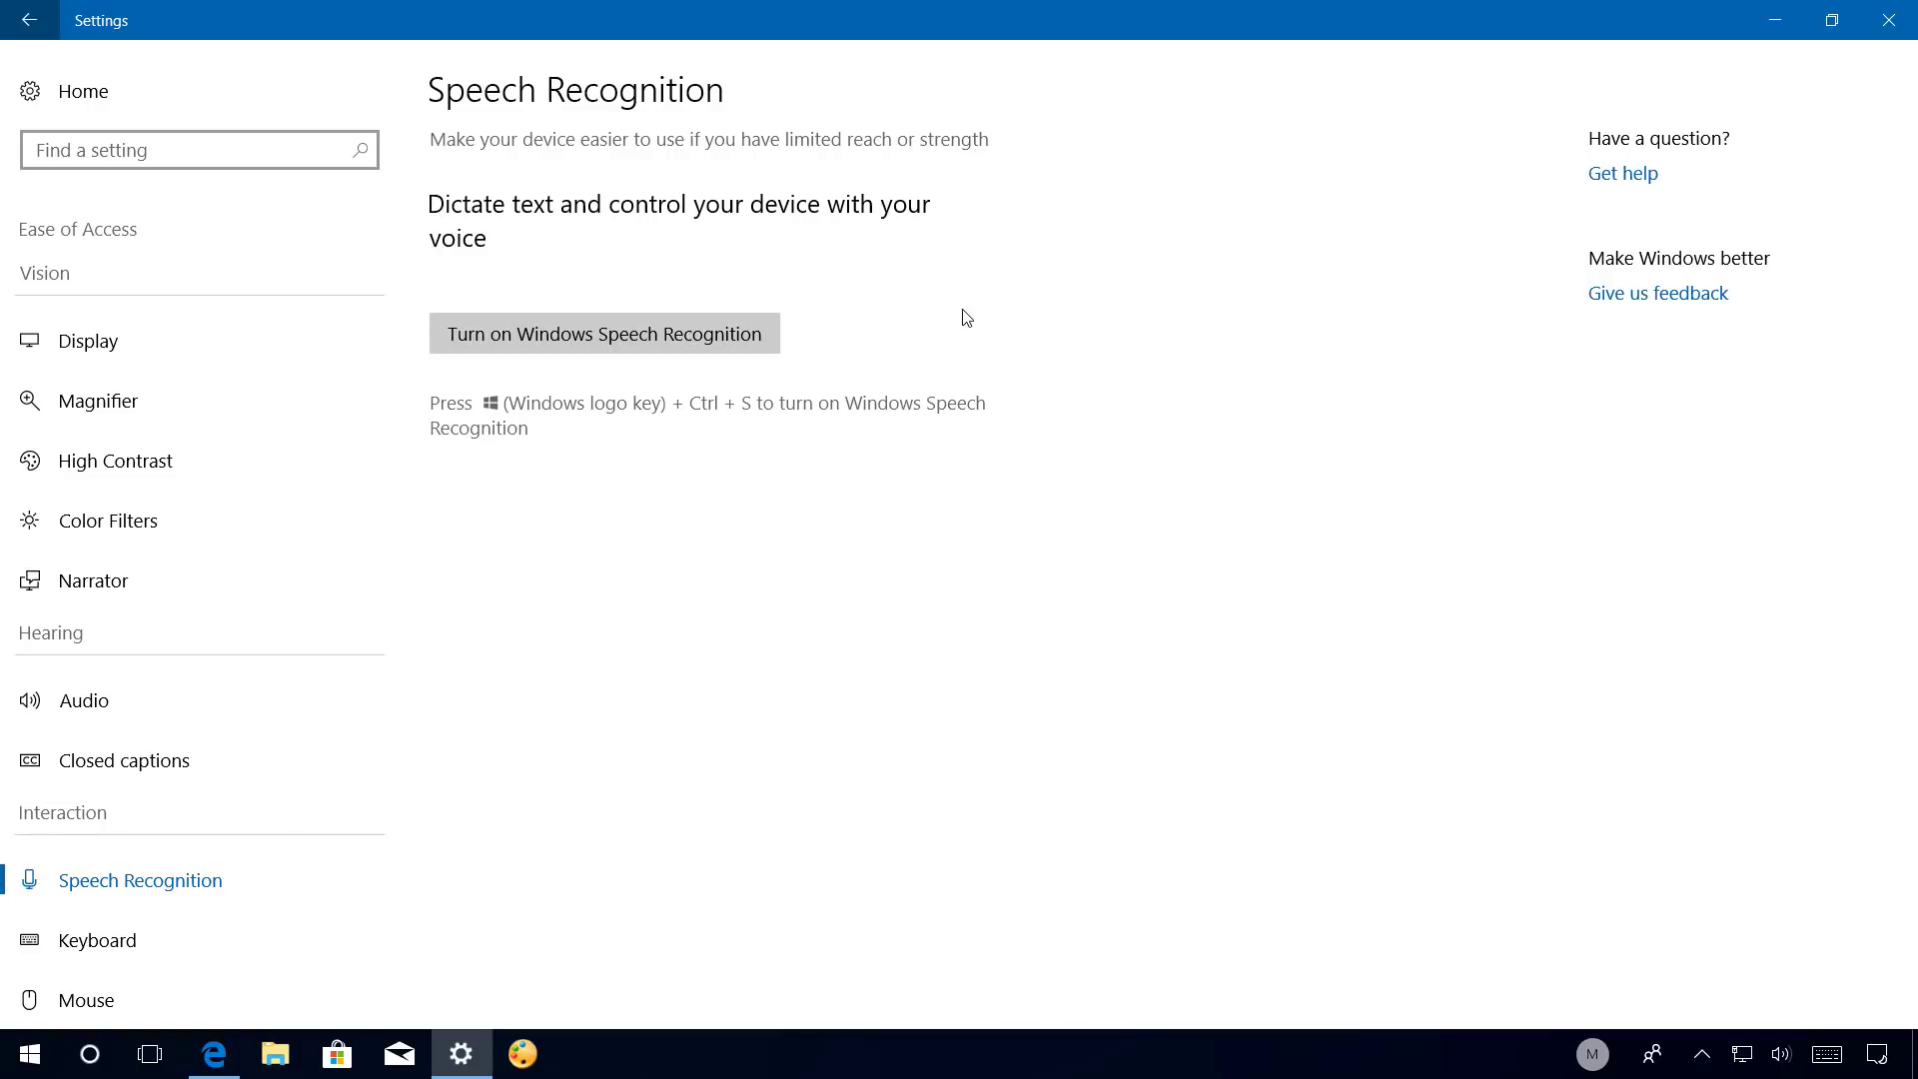
Open the Keyboard accessibility settings and scroll through its options.
{"action": "left_click", "coordinate": [140, 940]}
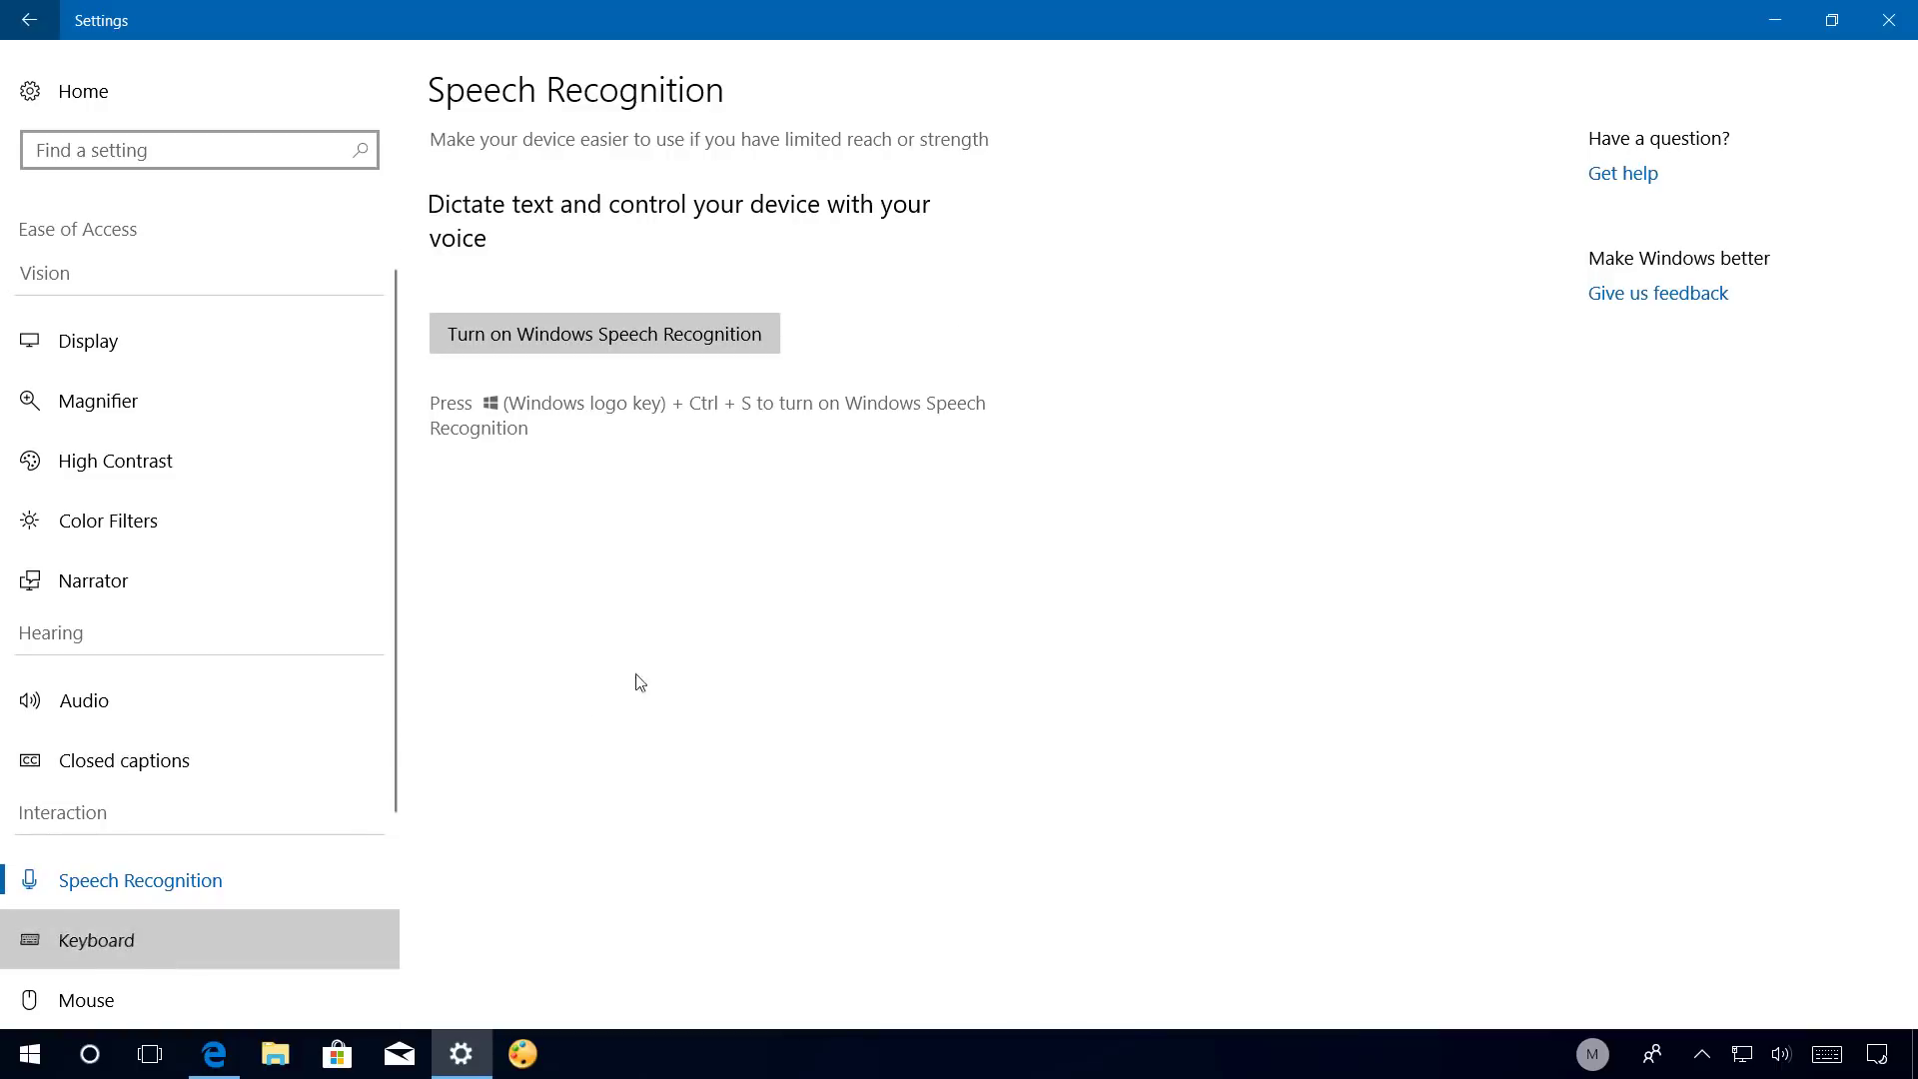
{"action": "scroll", "coordinate": [990, 515], "scroll_direction": "down", "scroll_amount": 3}
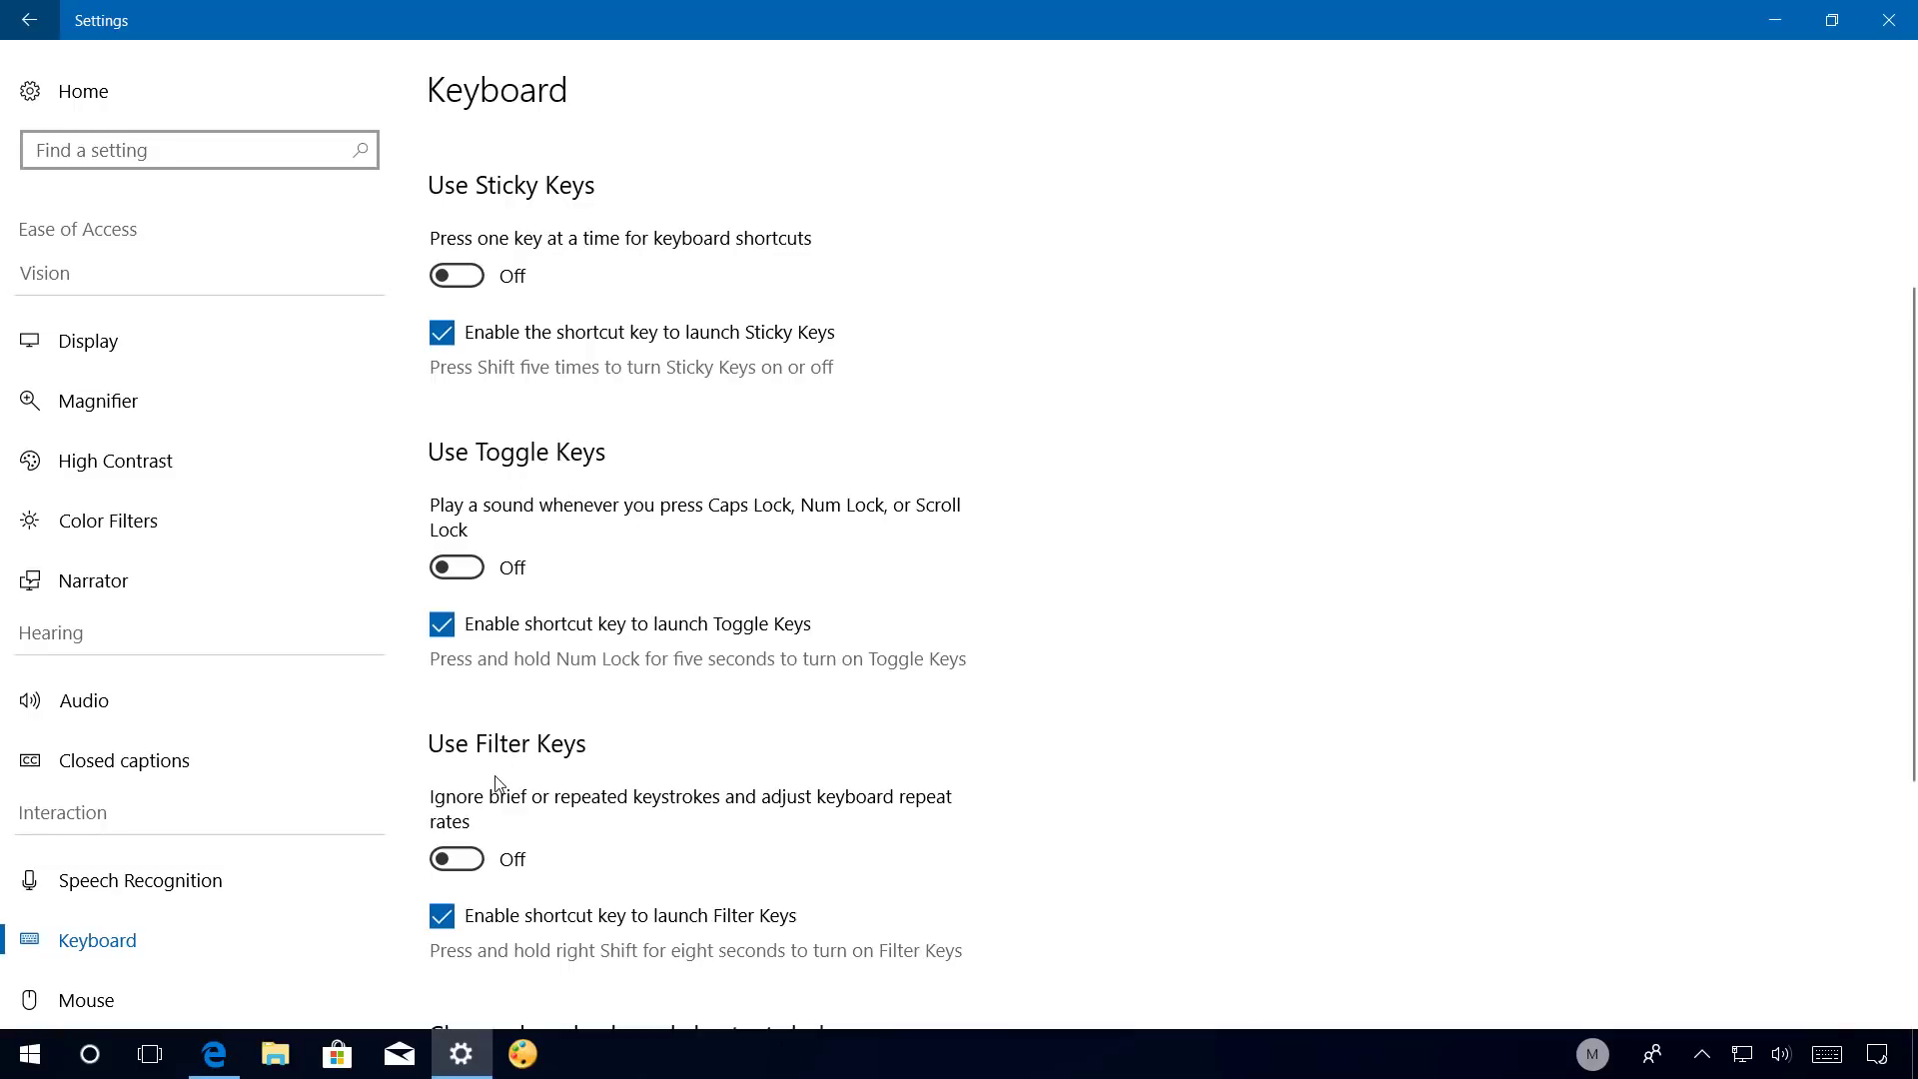
{"action": "scroll", "coordinate": [817, 752], "scroll_direction": "down", "scroll_amount": 5}
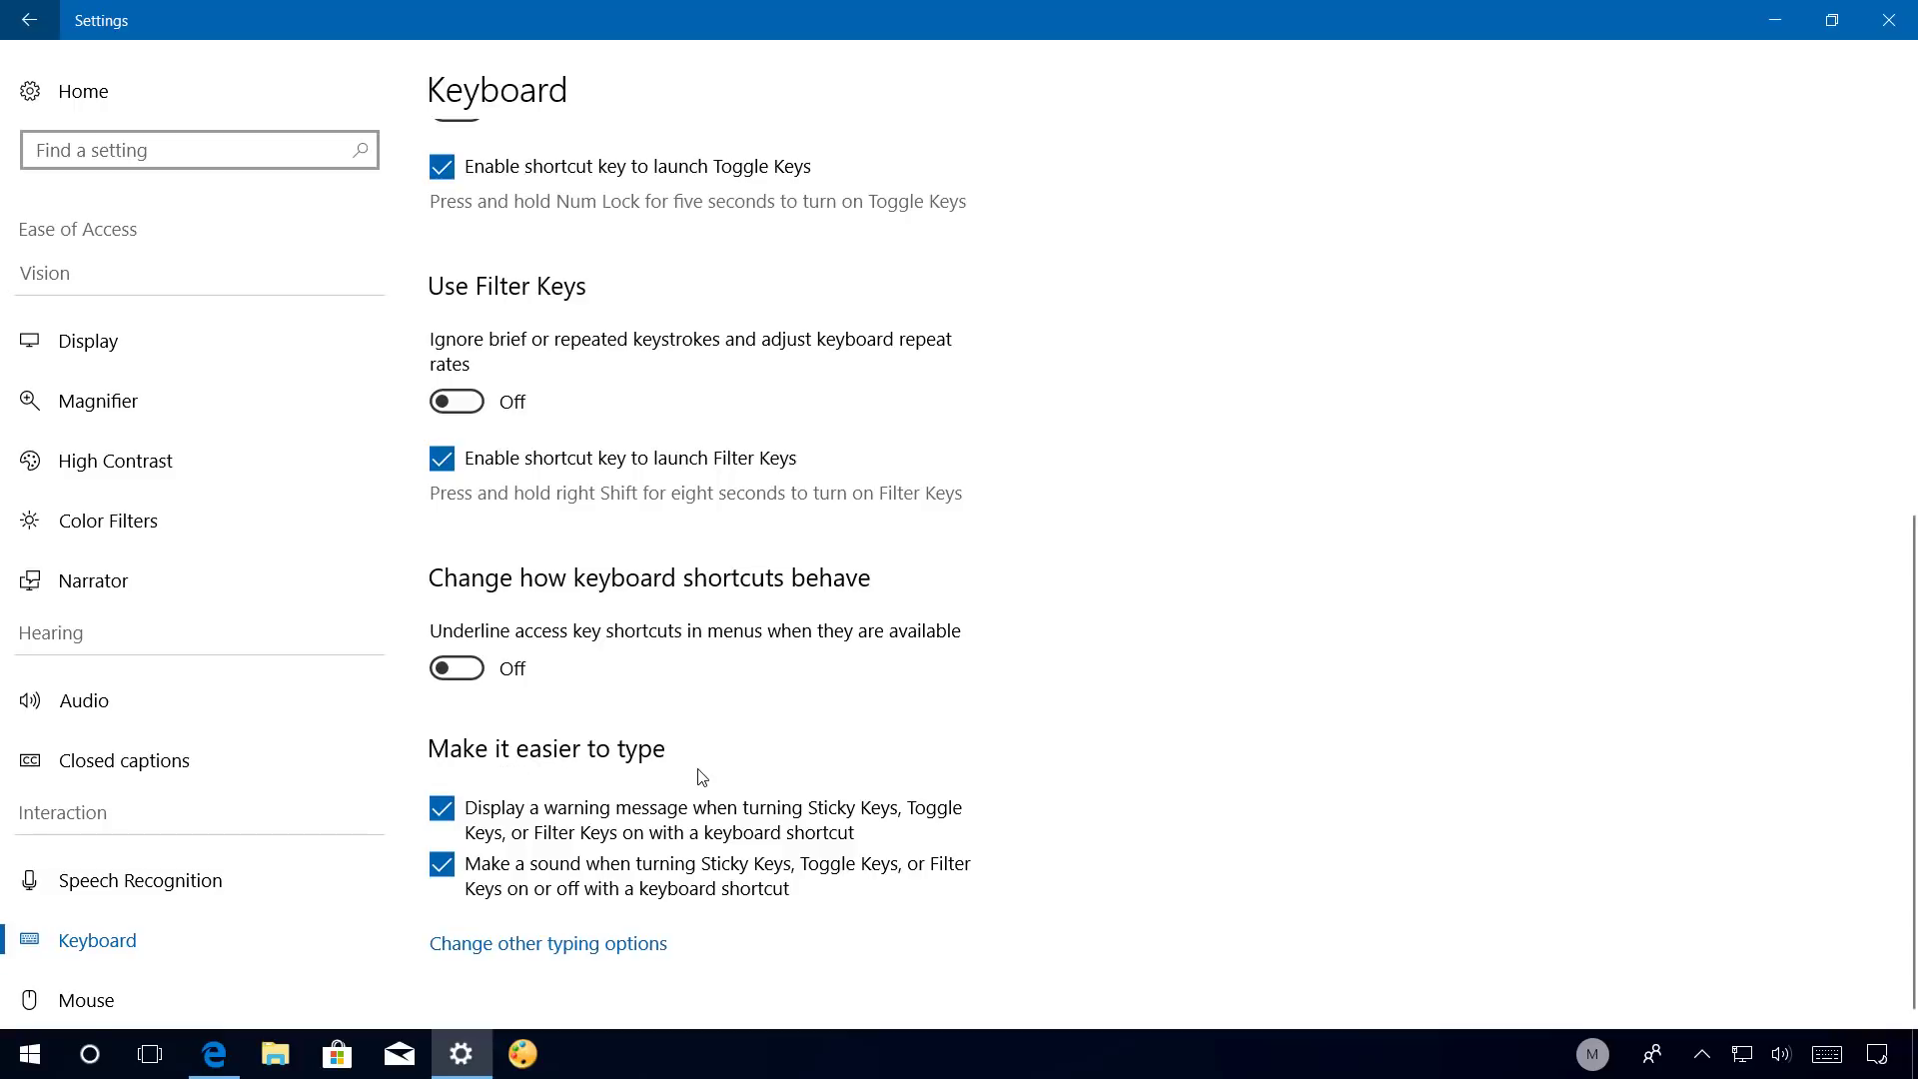
{"action": "scroll", "coordinate": [192, 722], "scroll_direction": "down", "scroll_amount": 3}
Visit the Mouse, Eye Gaze Control and Other options accessibility pages in turn.
{"action": "left_click", "coordinate": [192, 722]}
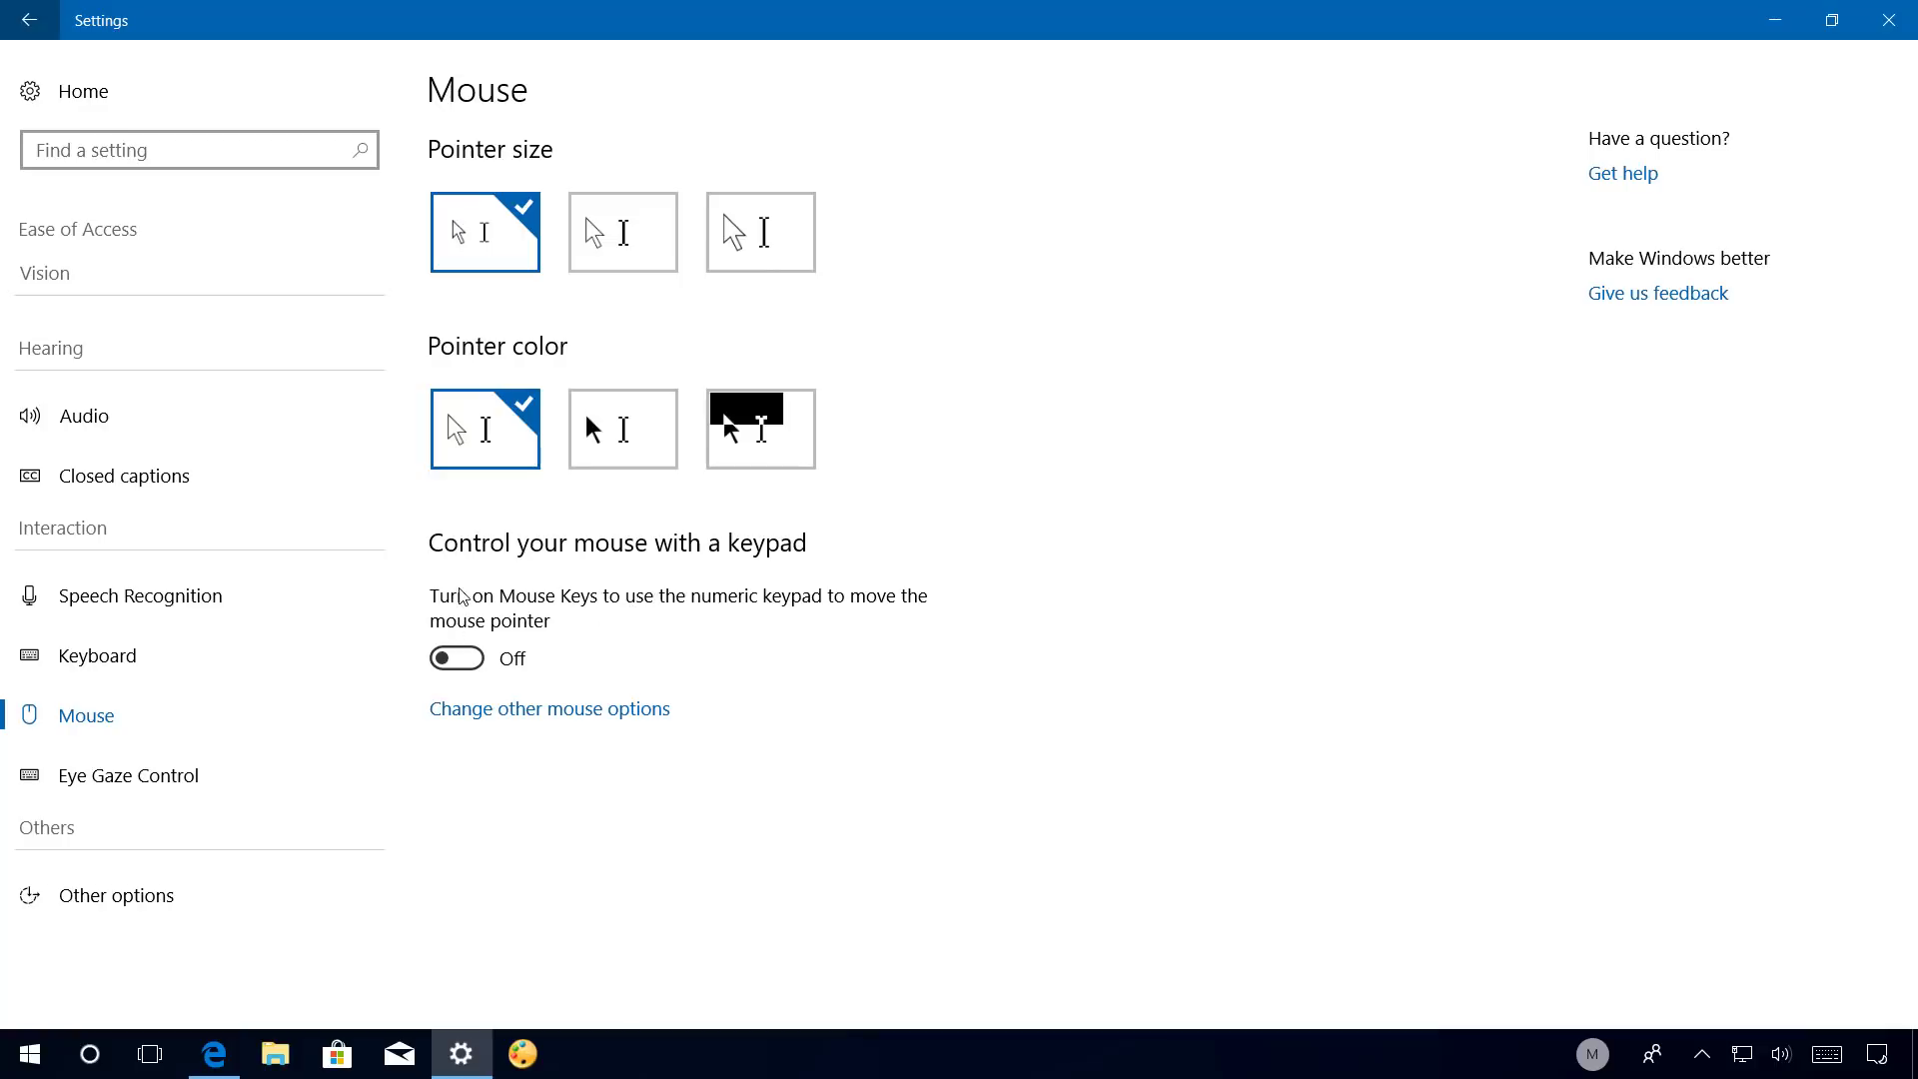
{"action": "left_click", "coordinate": [182, 791]}
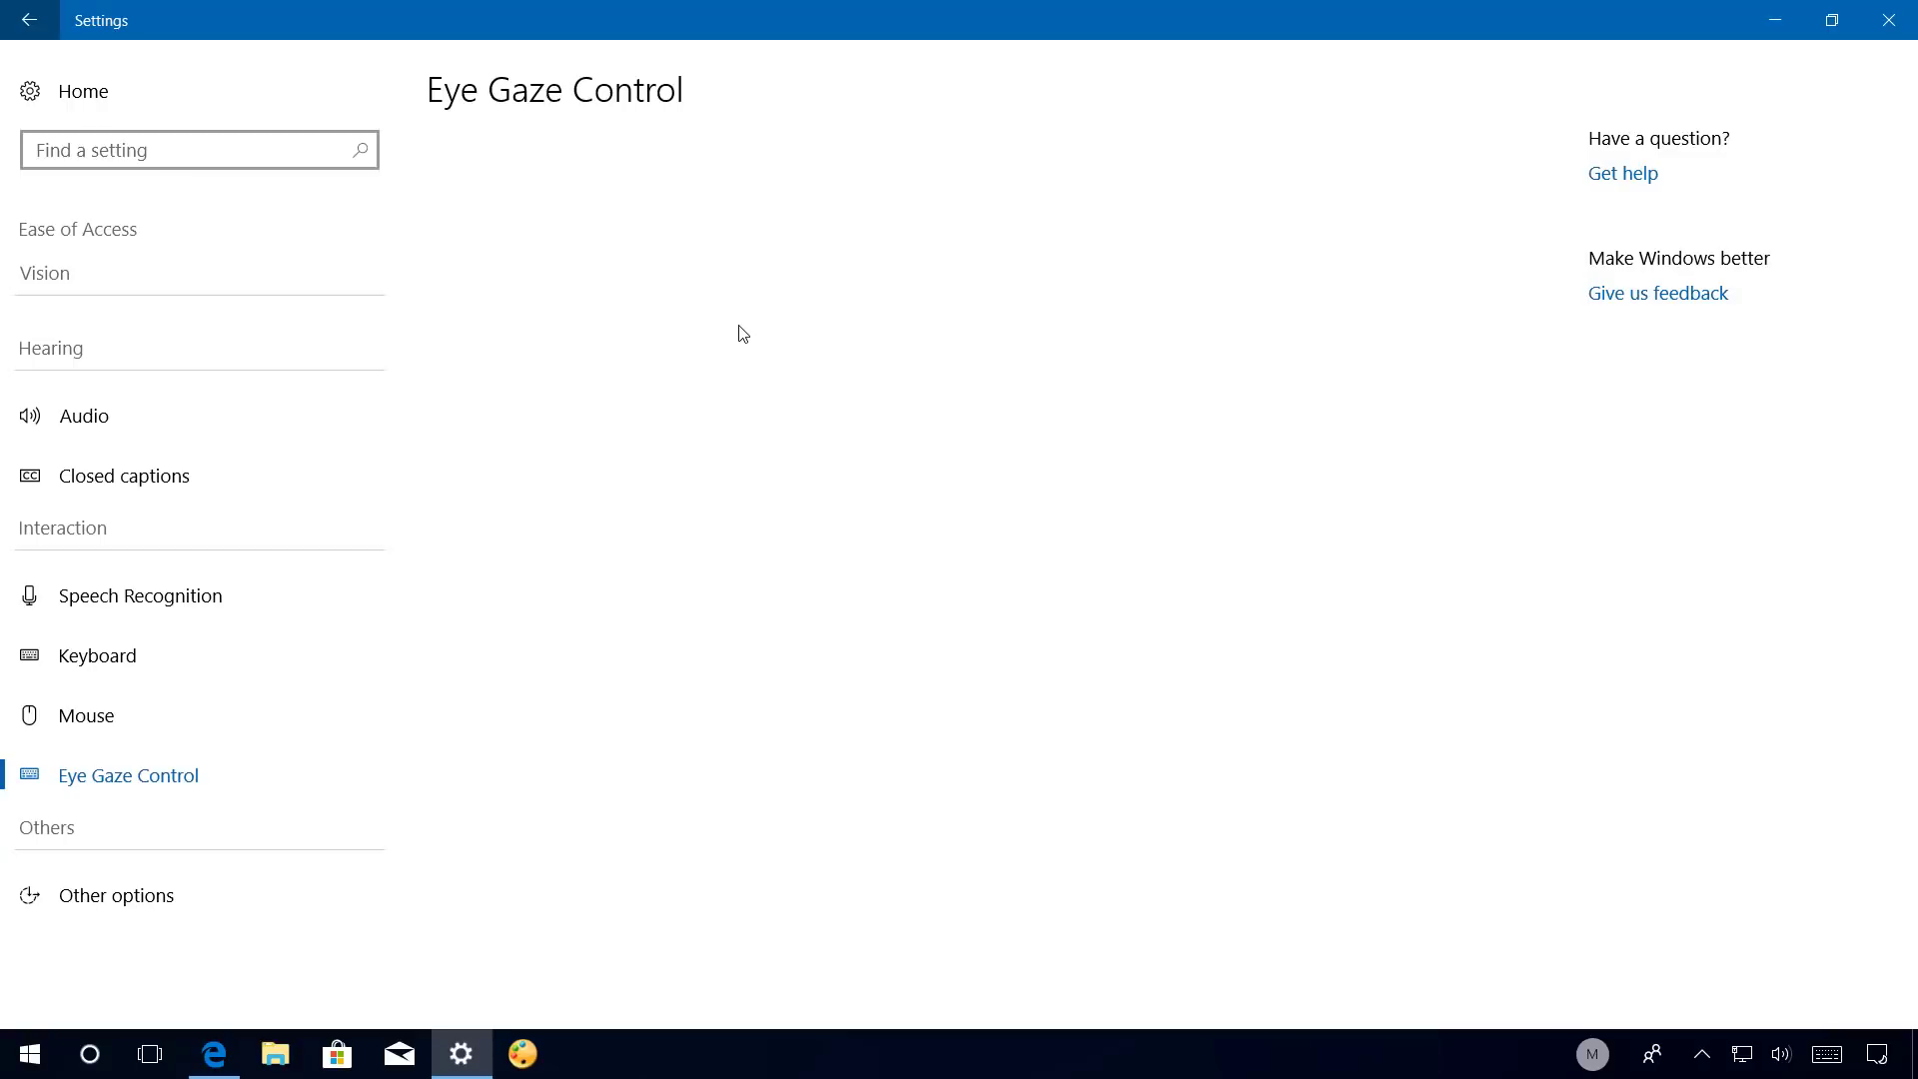
{"action": "left_click", "coordinate": [149, 897]}
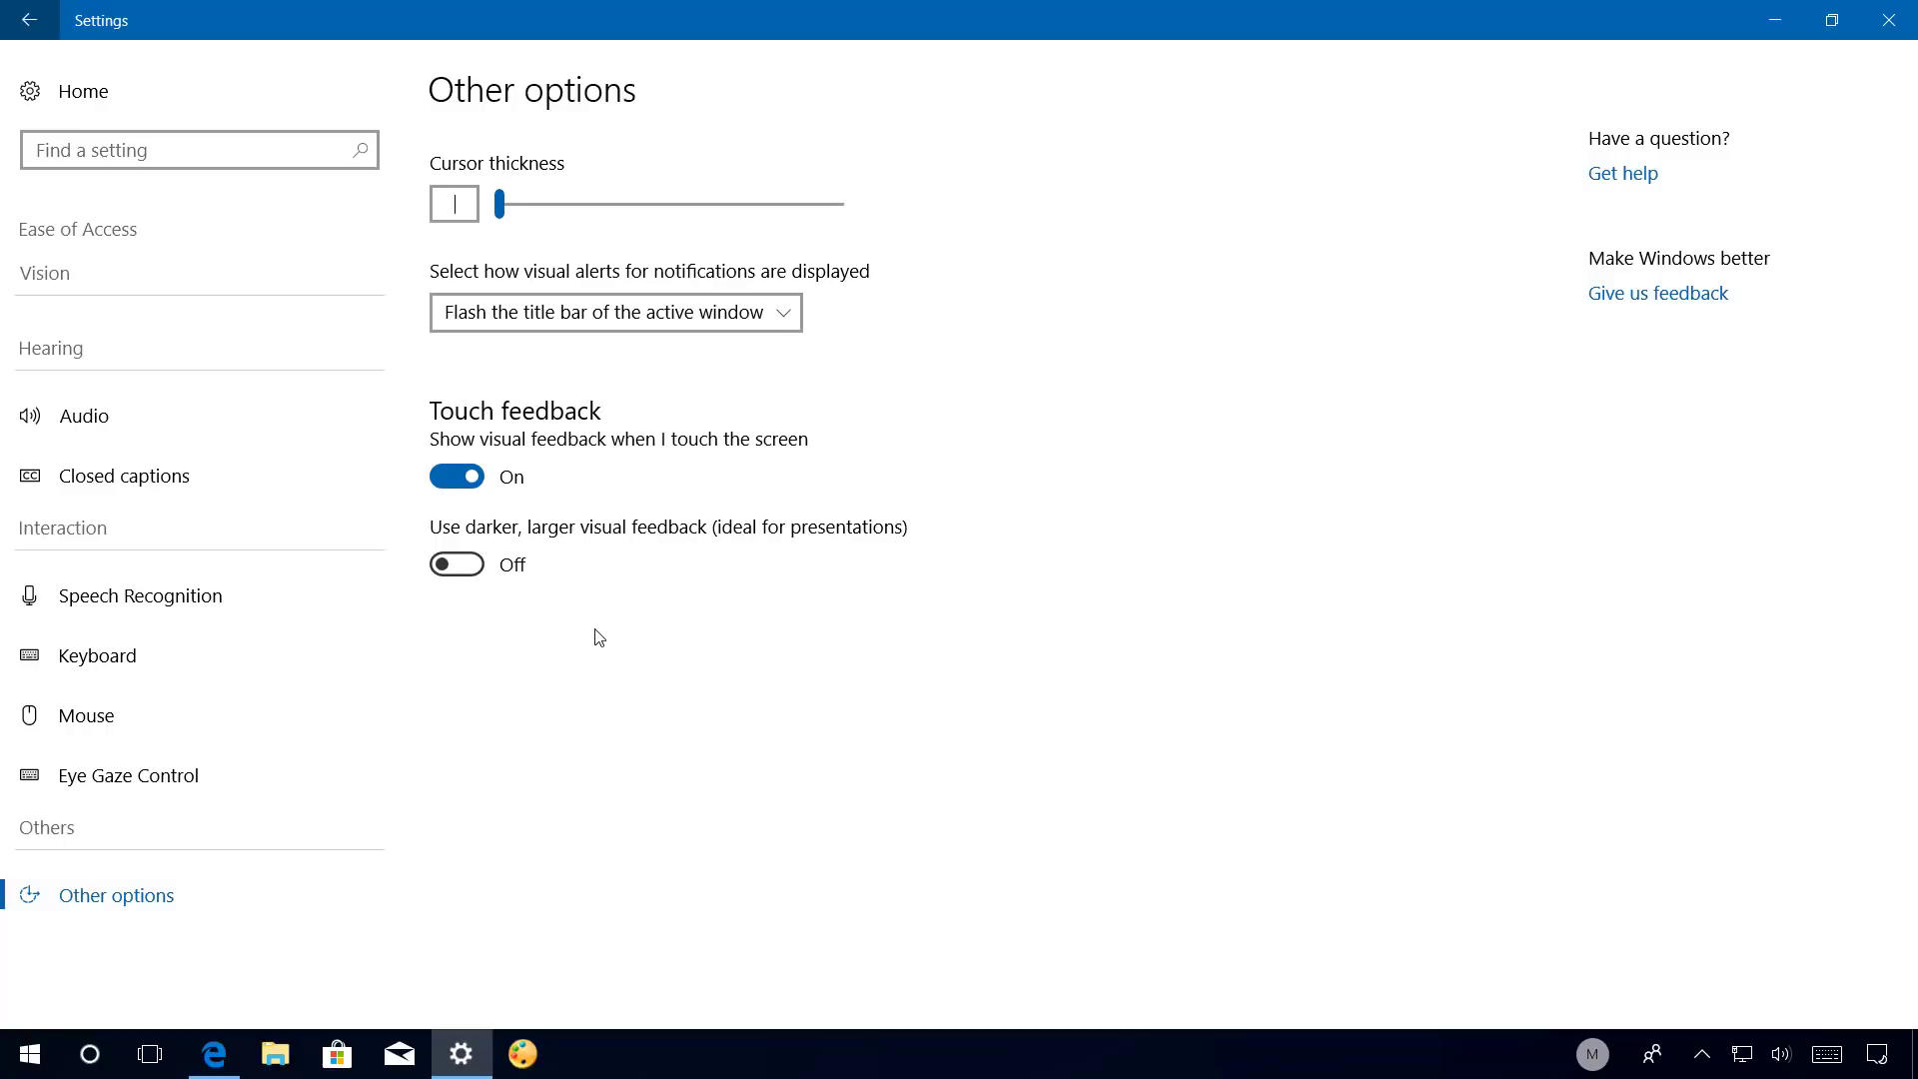
Go to Update & Security's Delivery Optimization advanced bandwidth options.
{"action": "left_click", "coordinate": [83, 90]}
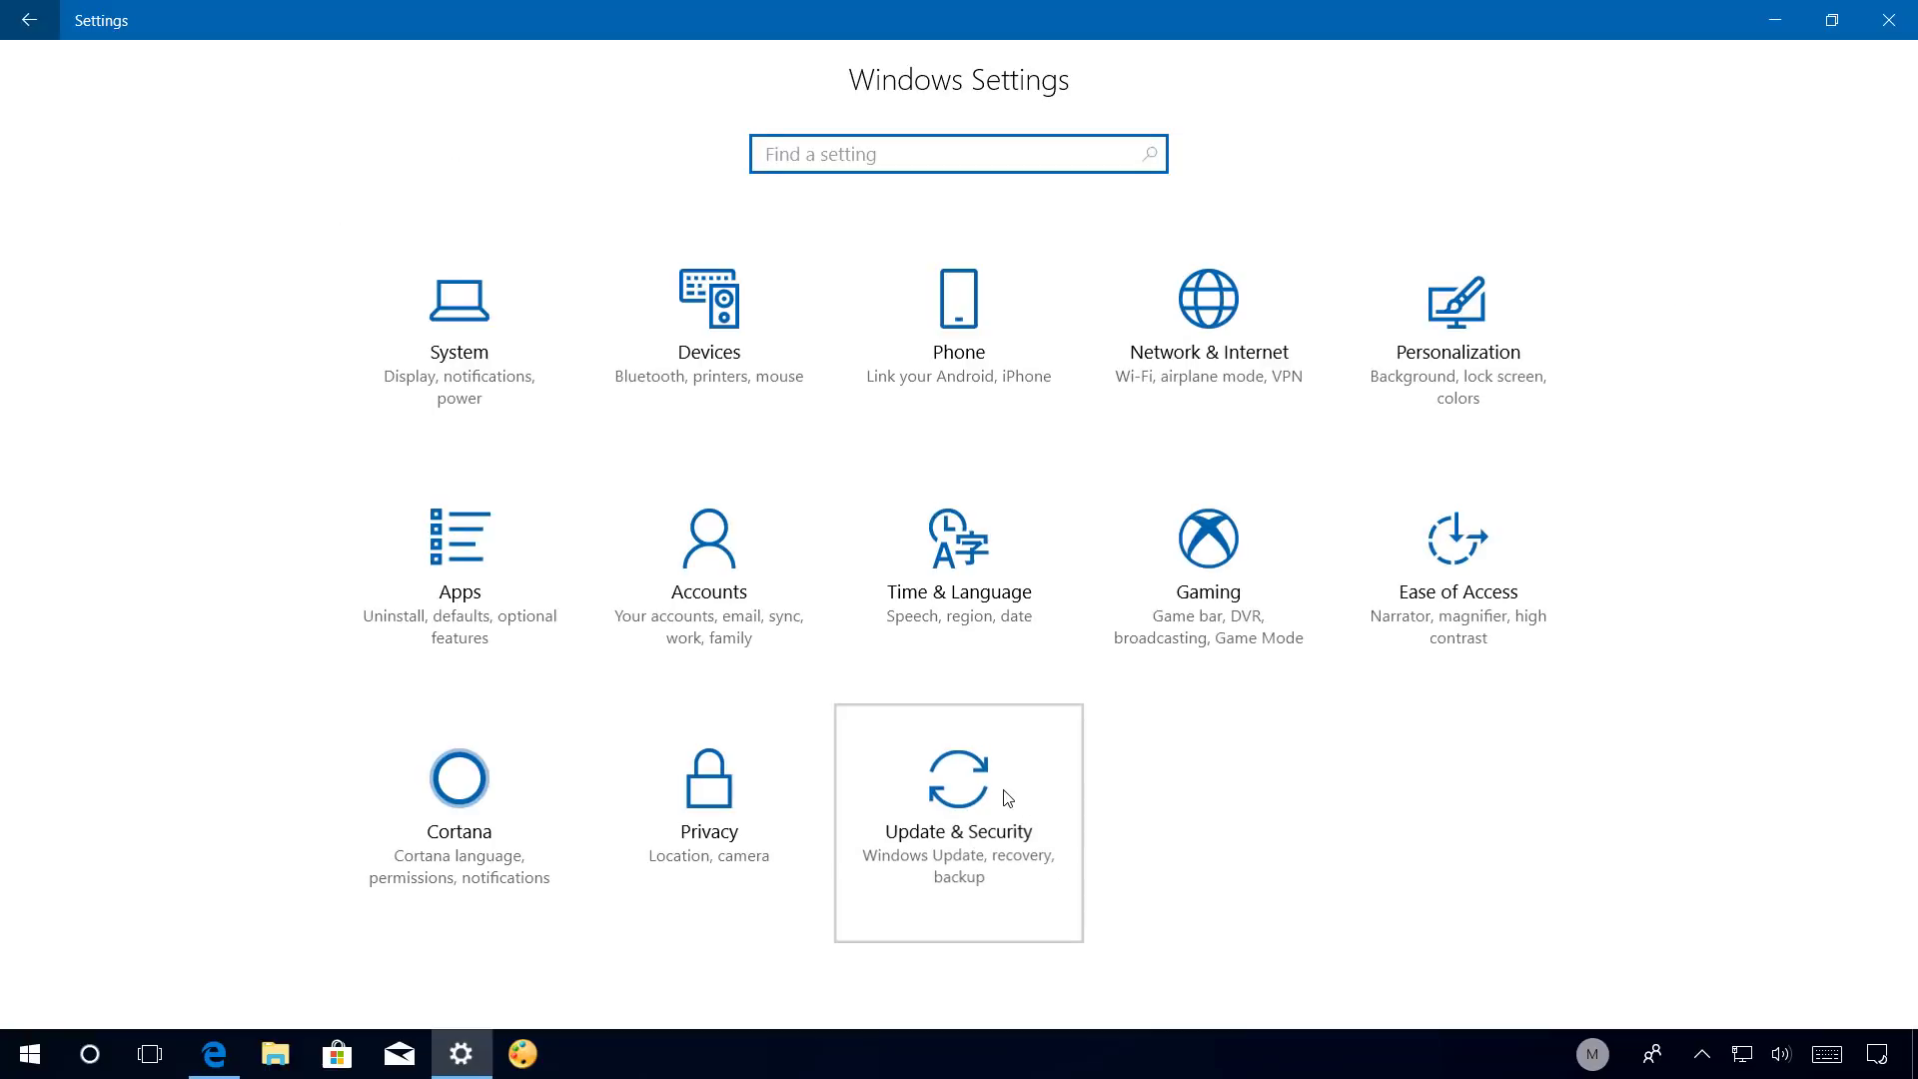
{"action": "key", "text": "Return"}
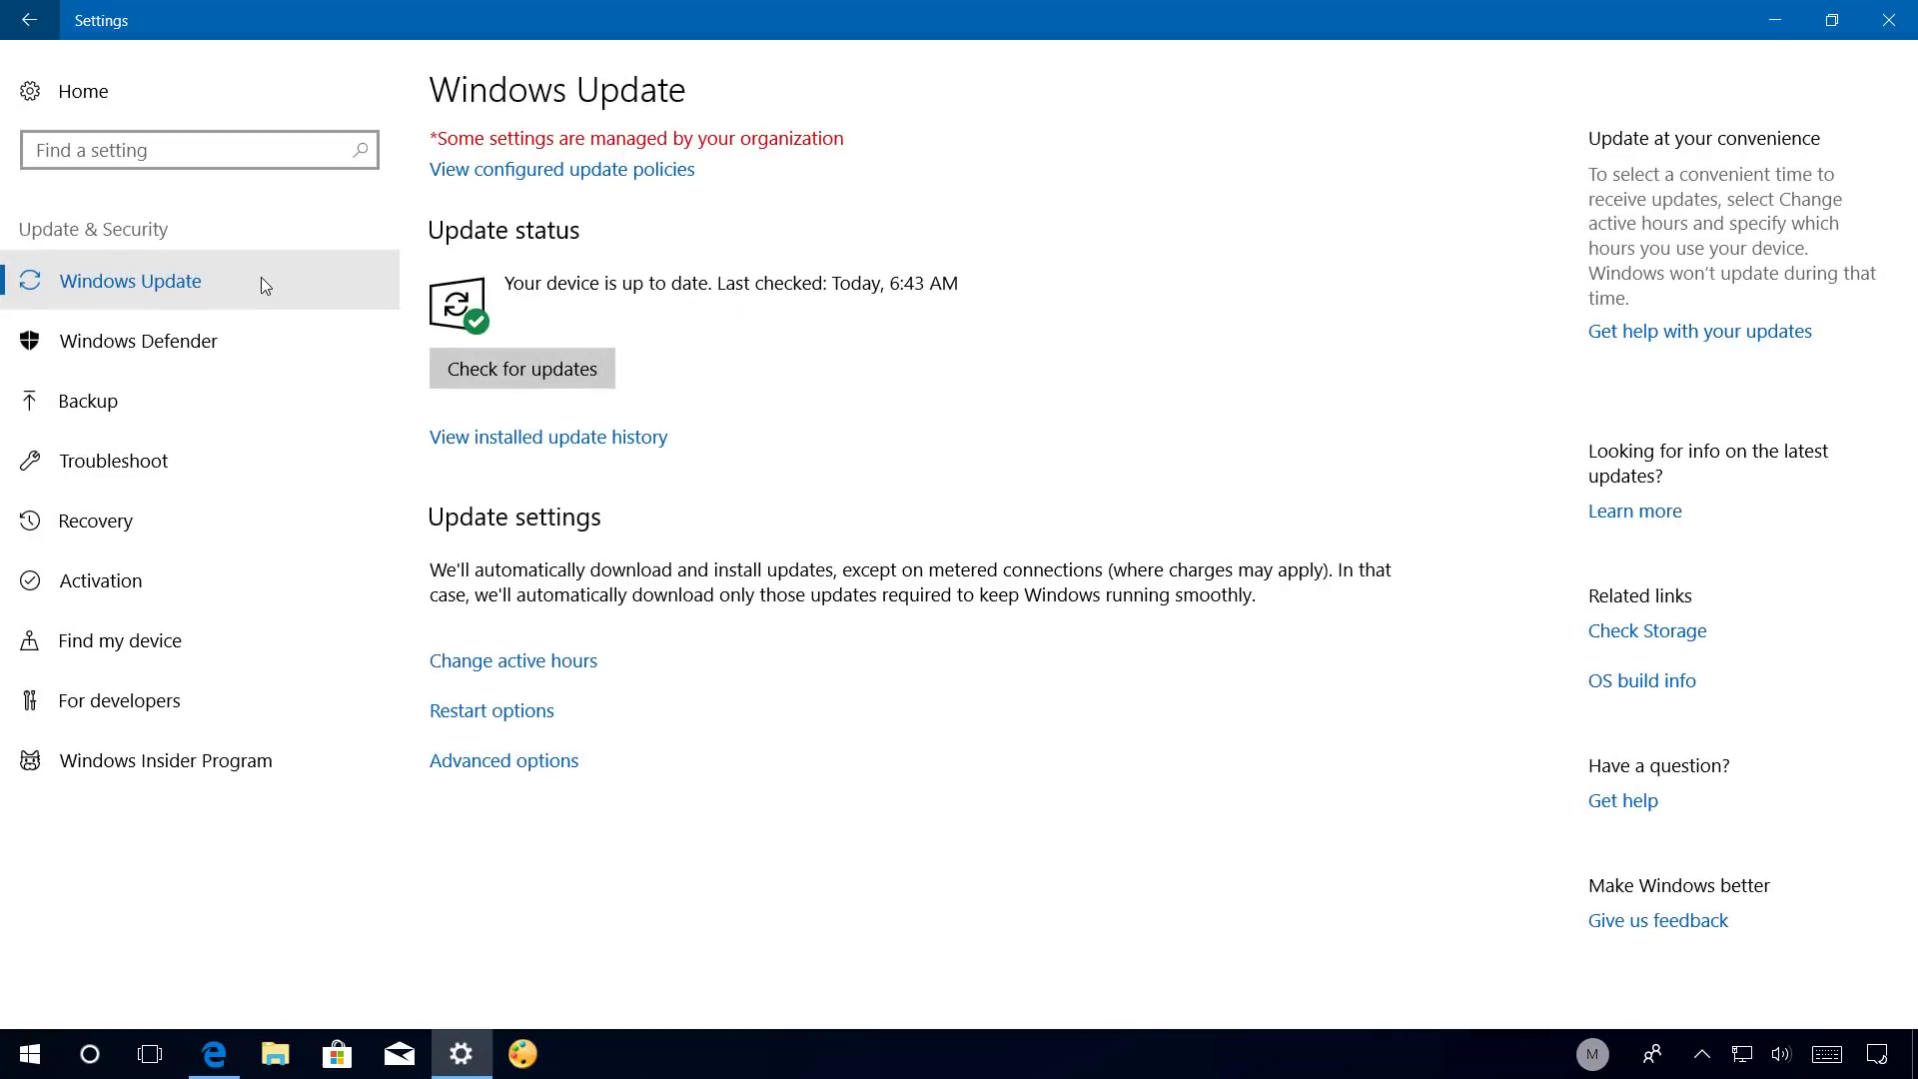
{"action": "left_click", "coordinate": [533, 773]}
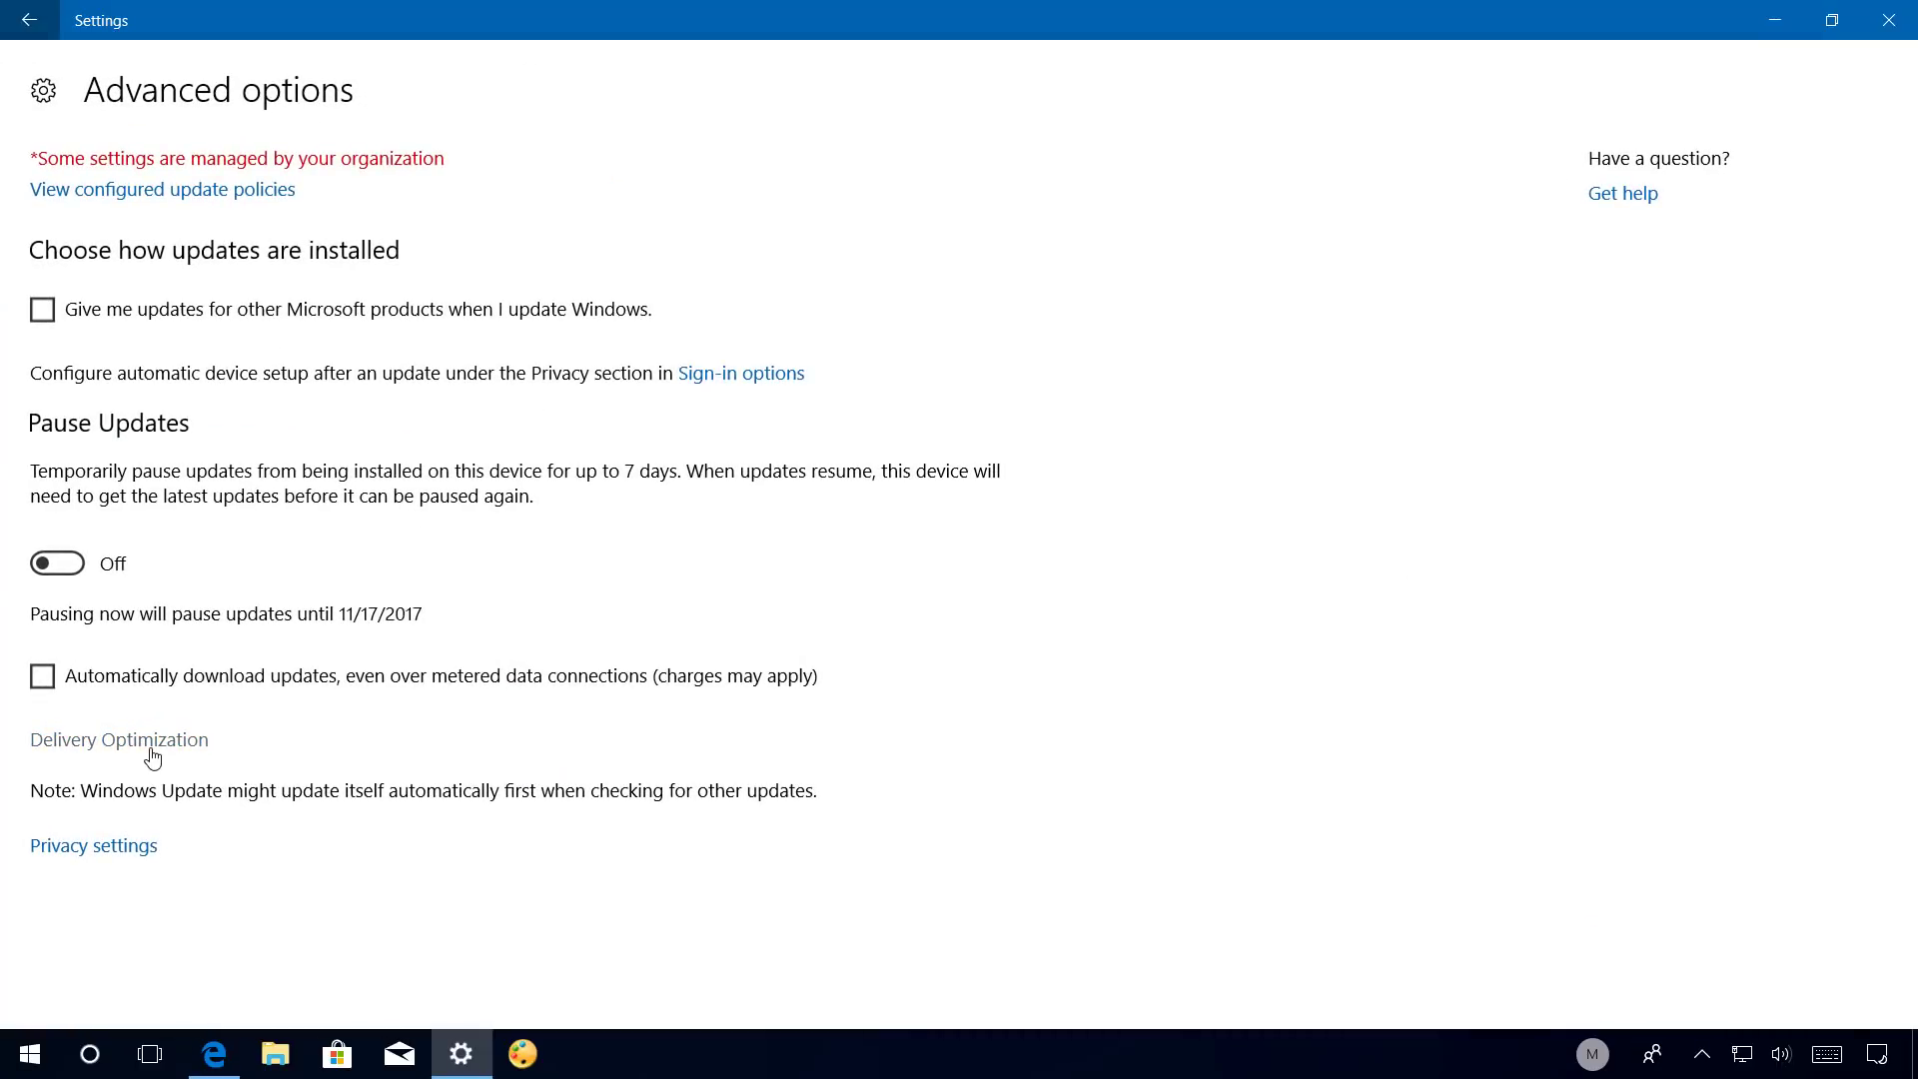
{"action": "left_click", "coordinate": [152, 744]}
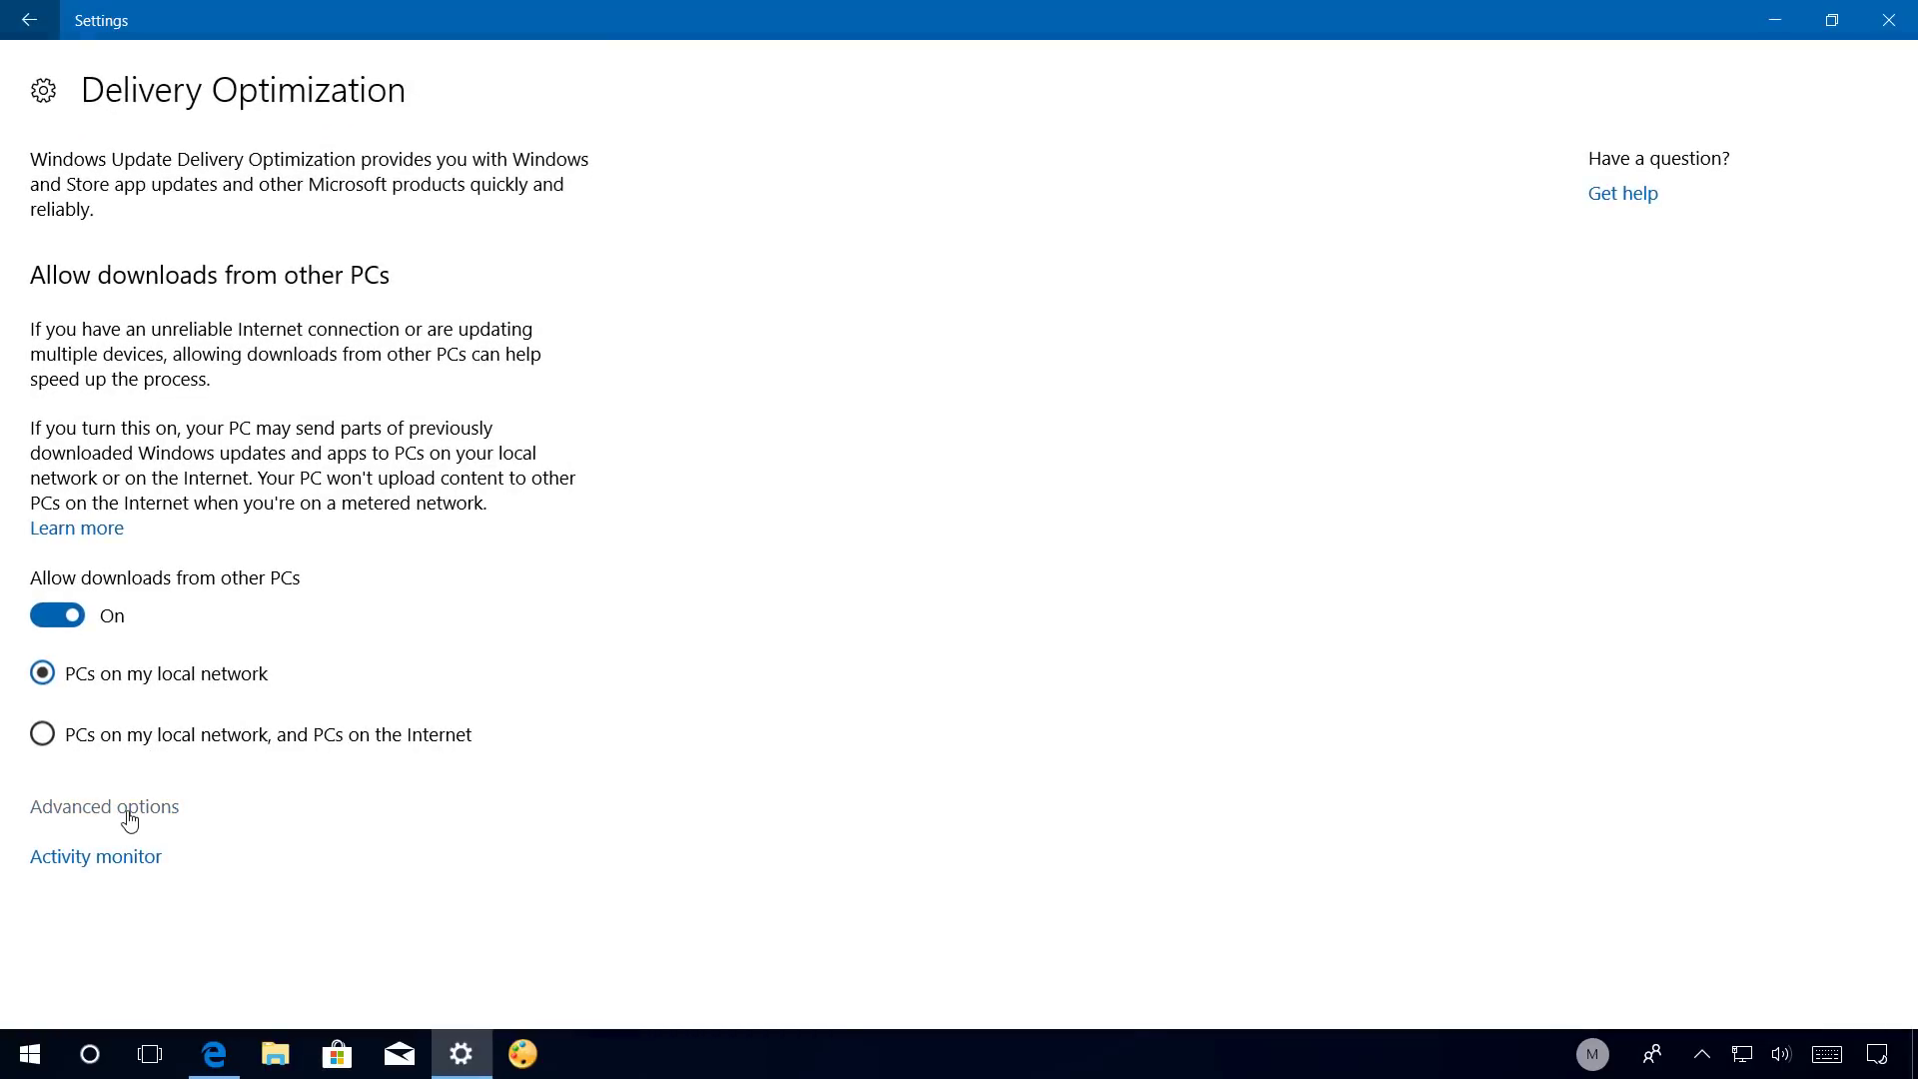
{"action": "left_click", "coordinate": [128, 811]}
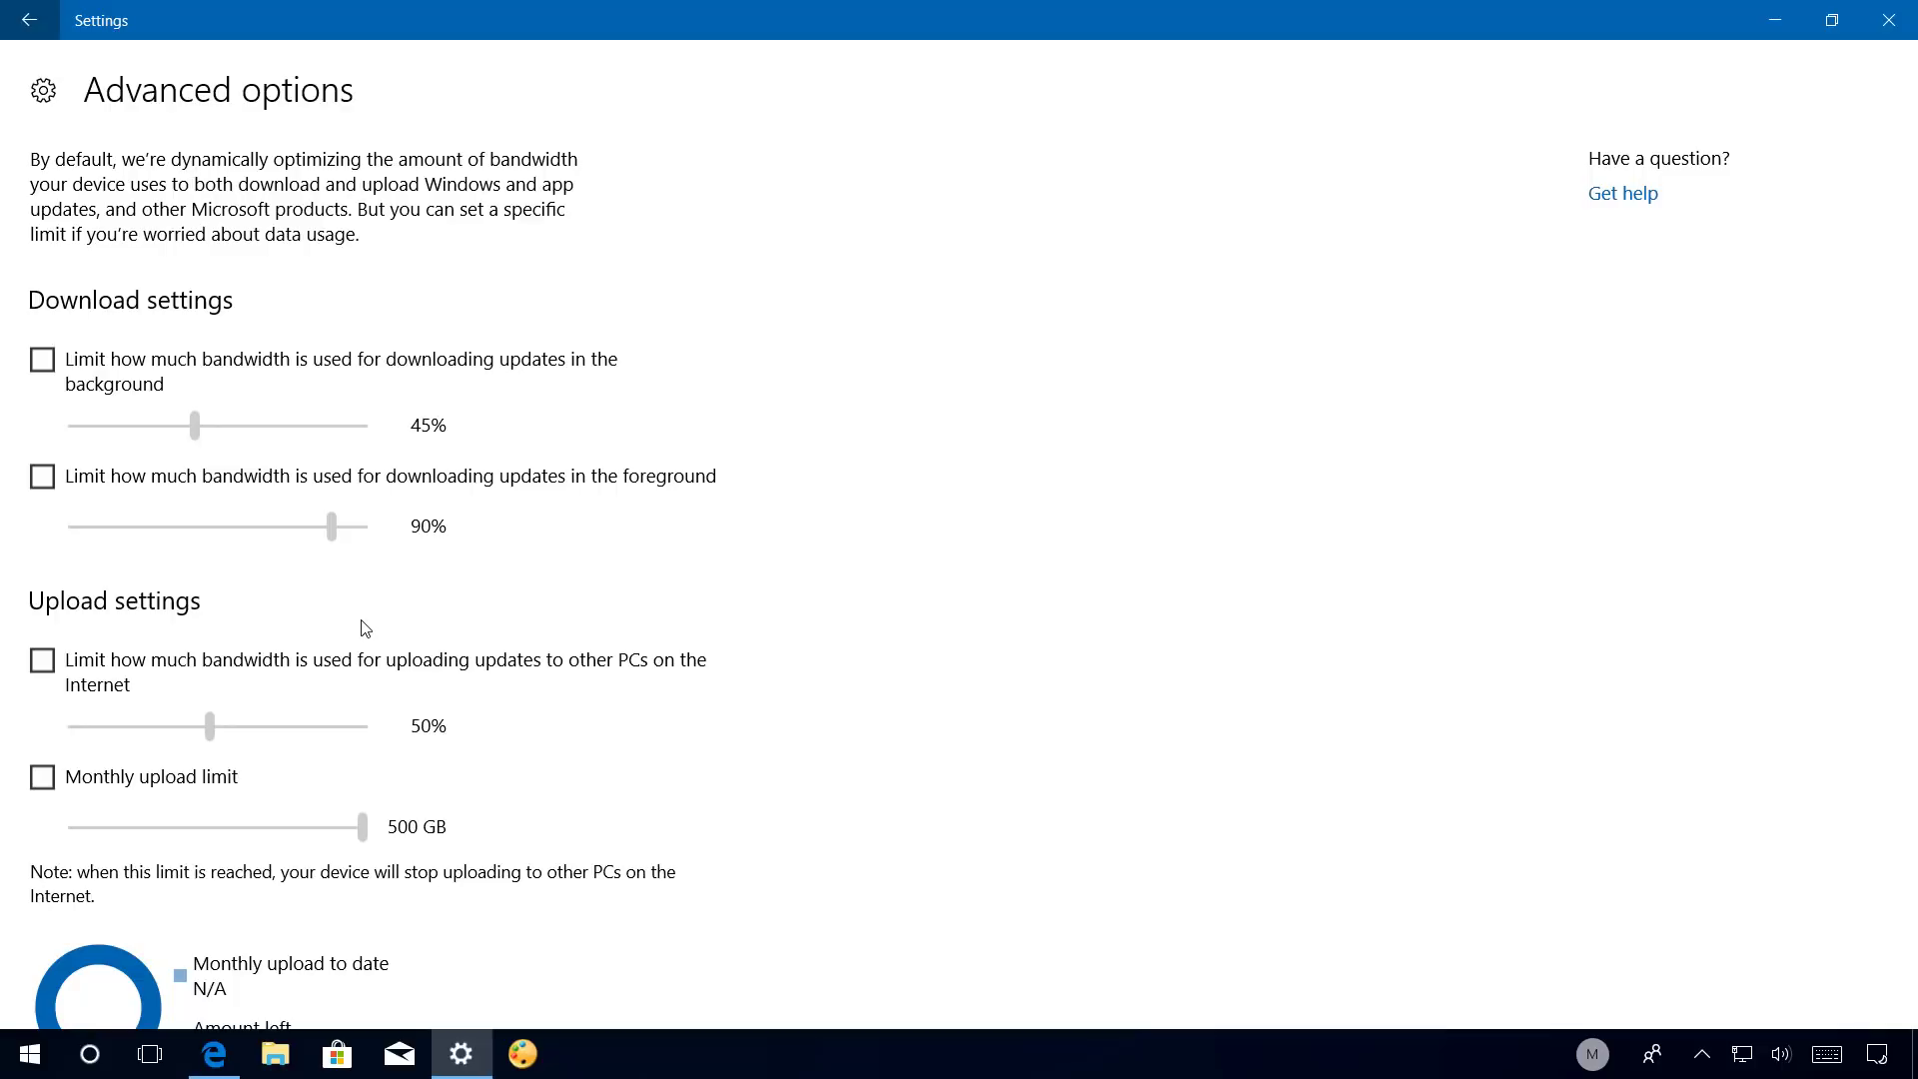
Try the foreground download bandwidth limit and slider, then leave the limit switched off.
{"action": "left_click", "coordinate": [44, 478]}
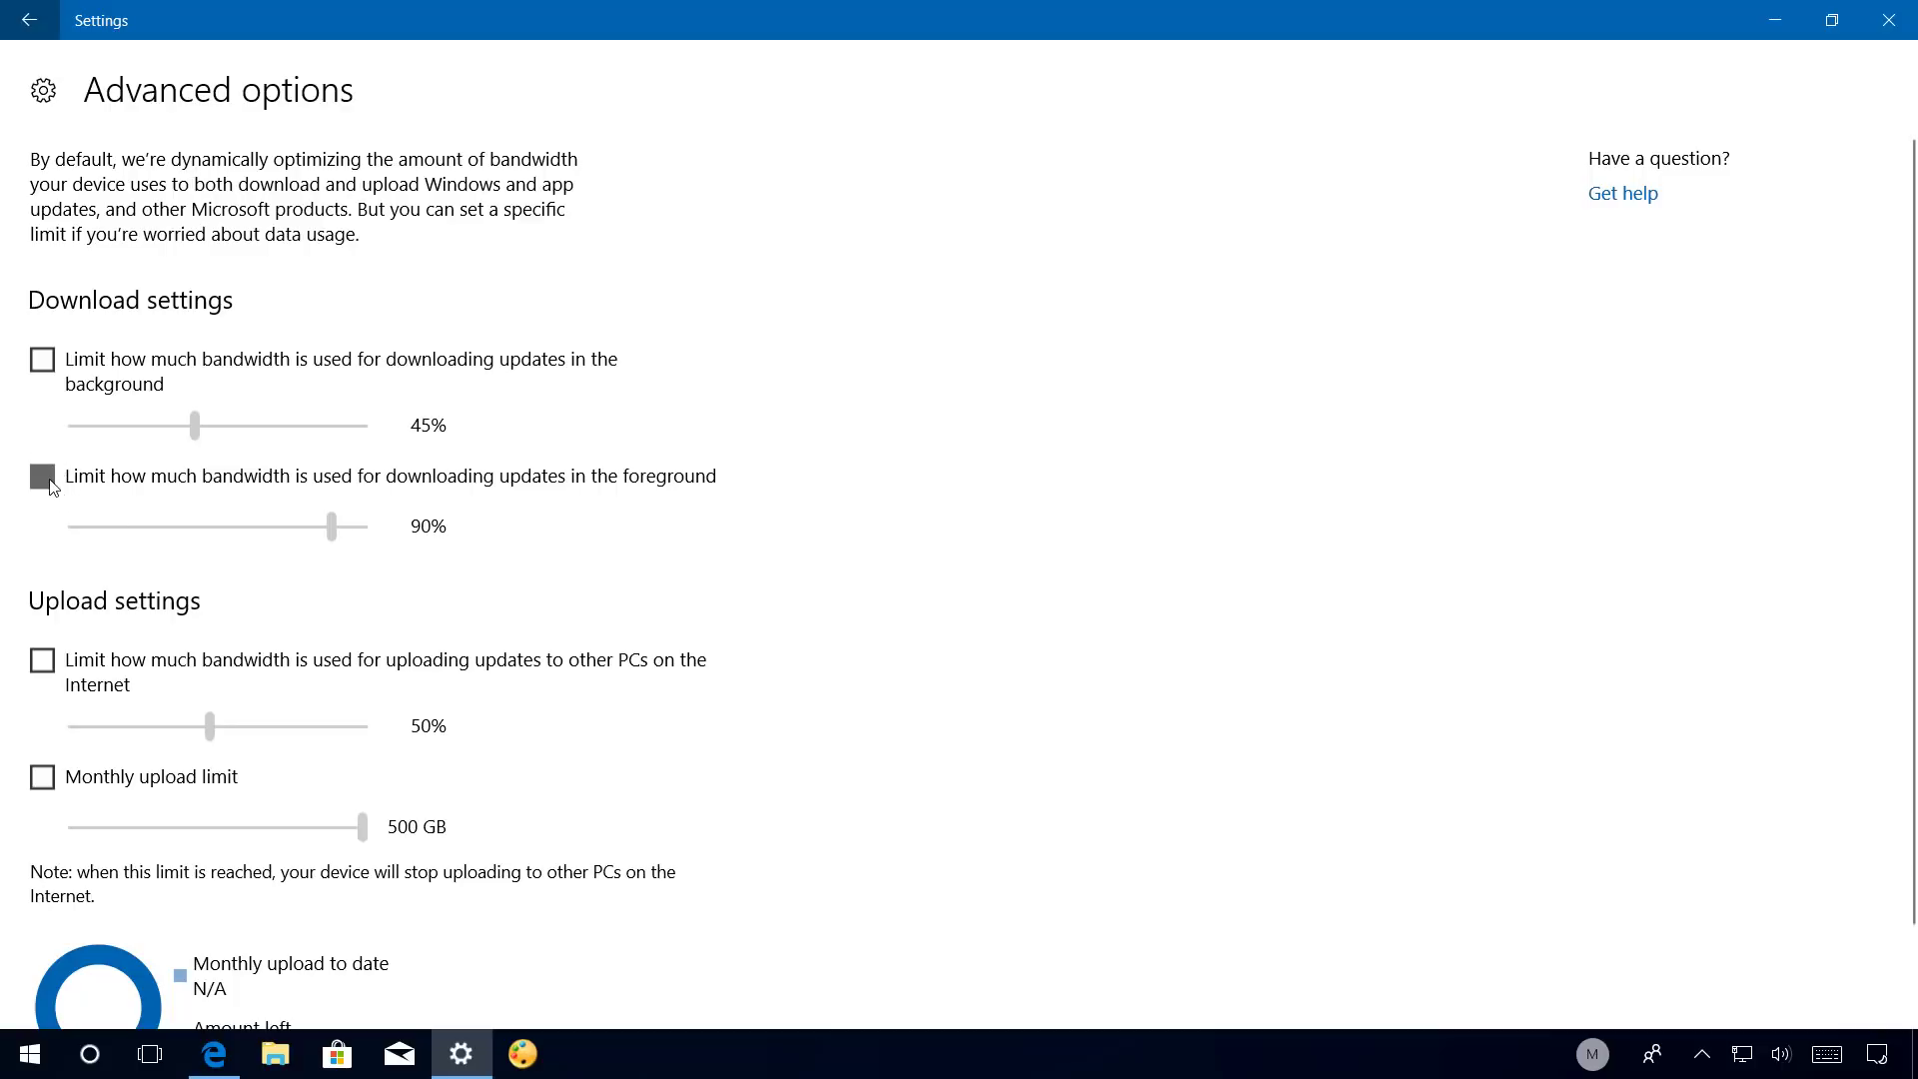
{"action": "left_click_drag", "start_coordinate": [334, 527], "coordinate": [282, 530]}
{"action": "left_click", "coordinate": [46, 478]}
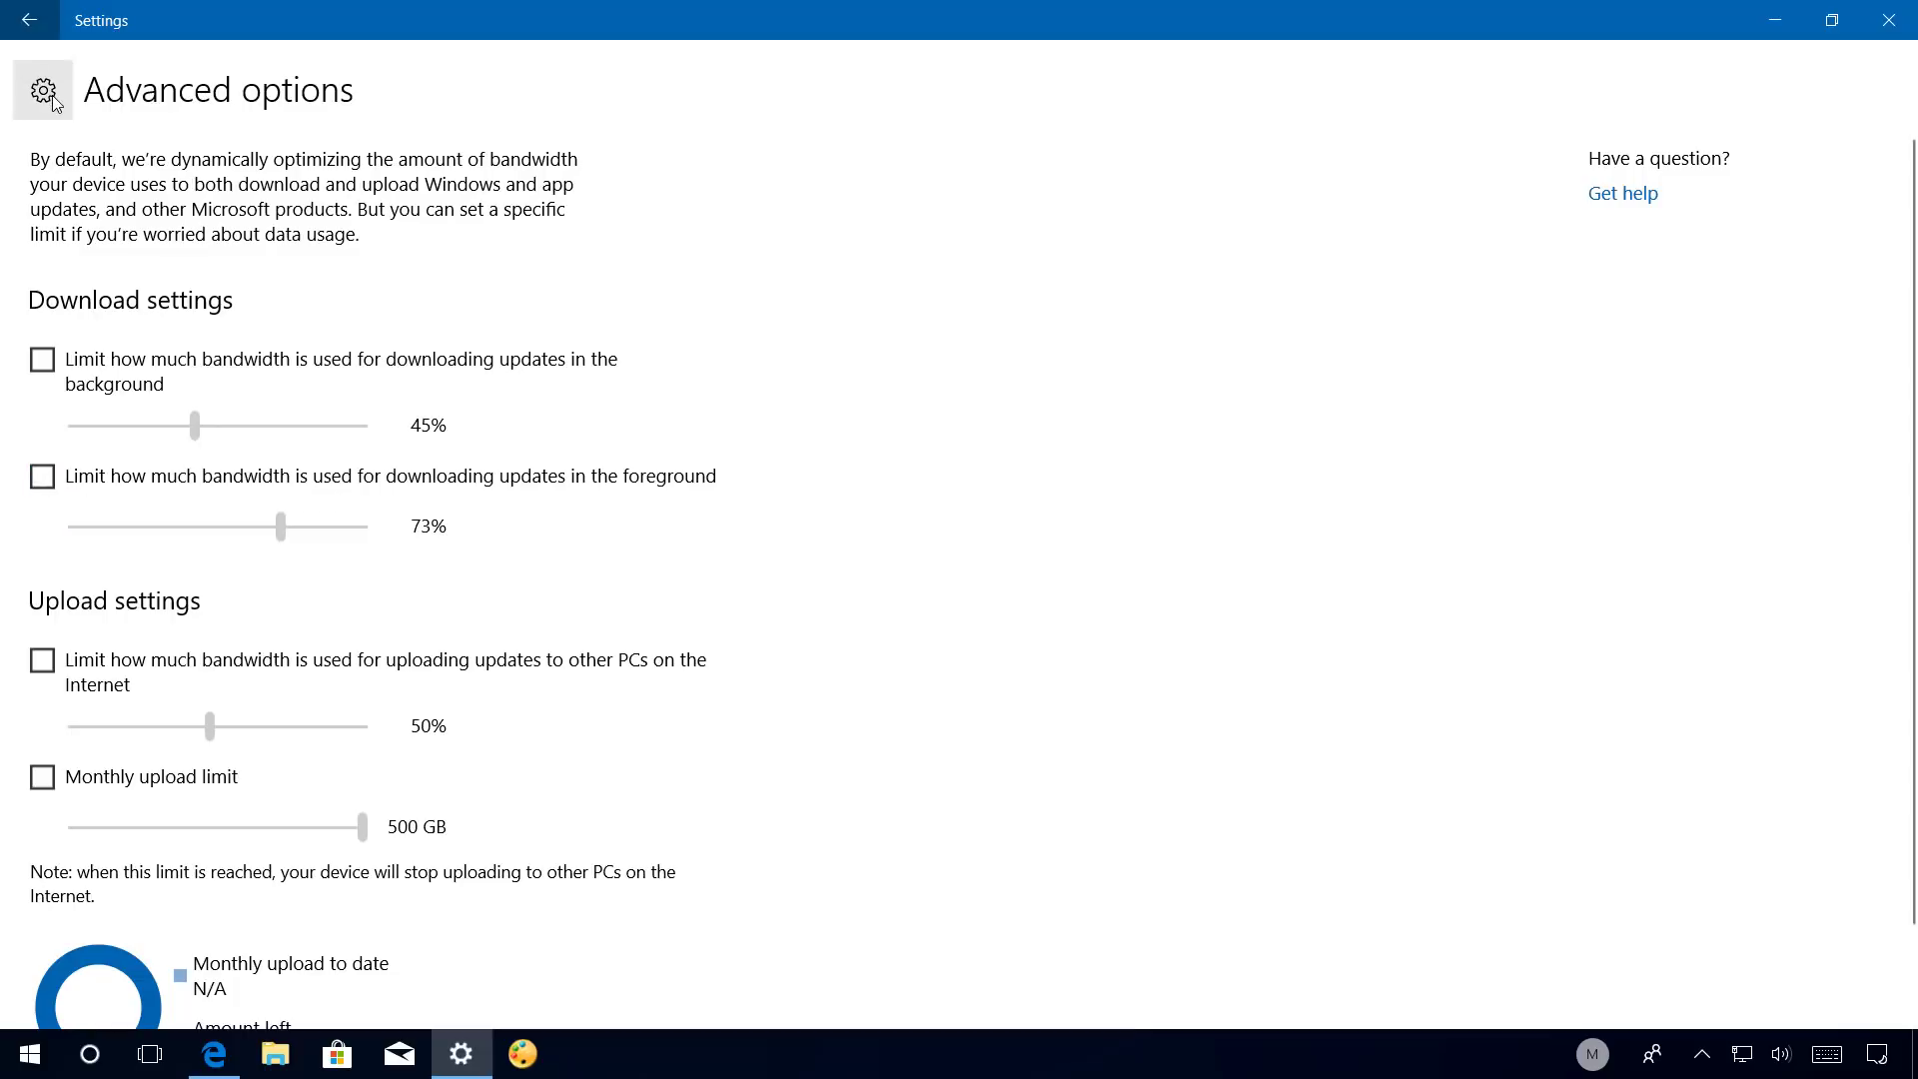
Return to the Settings home and minimise Settings to the desktop.
{"action": "left_click", "coordinate": [28, 22]}
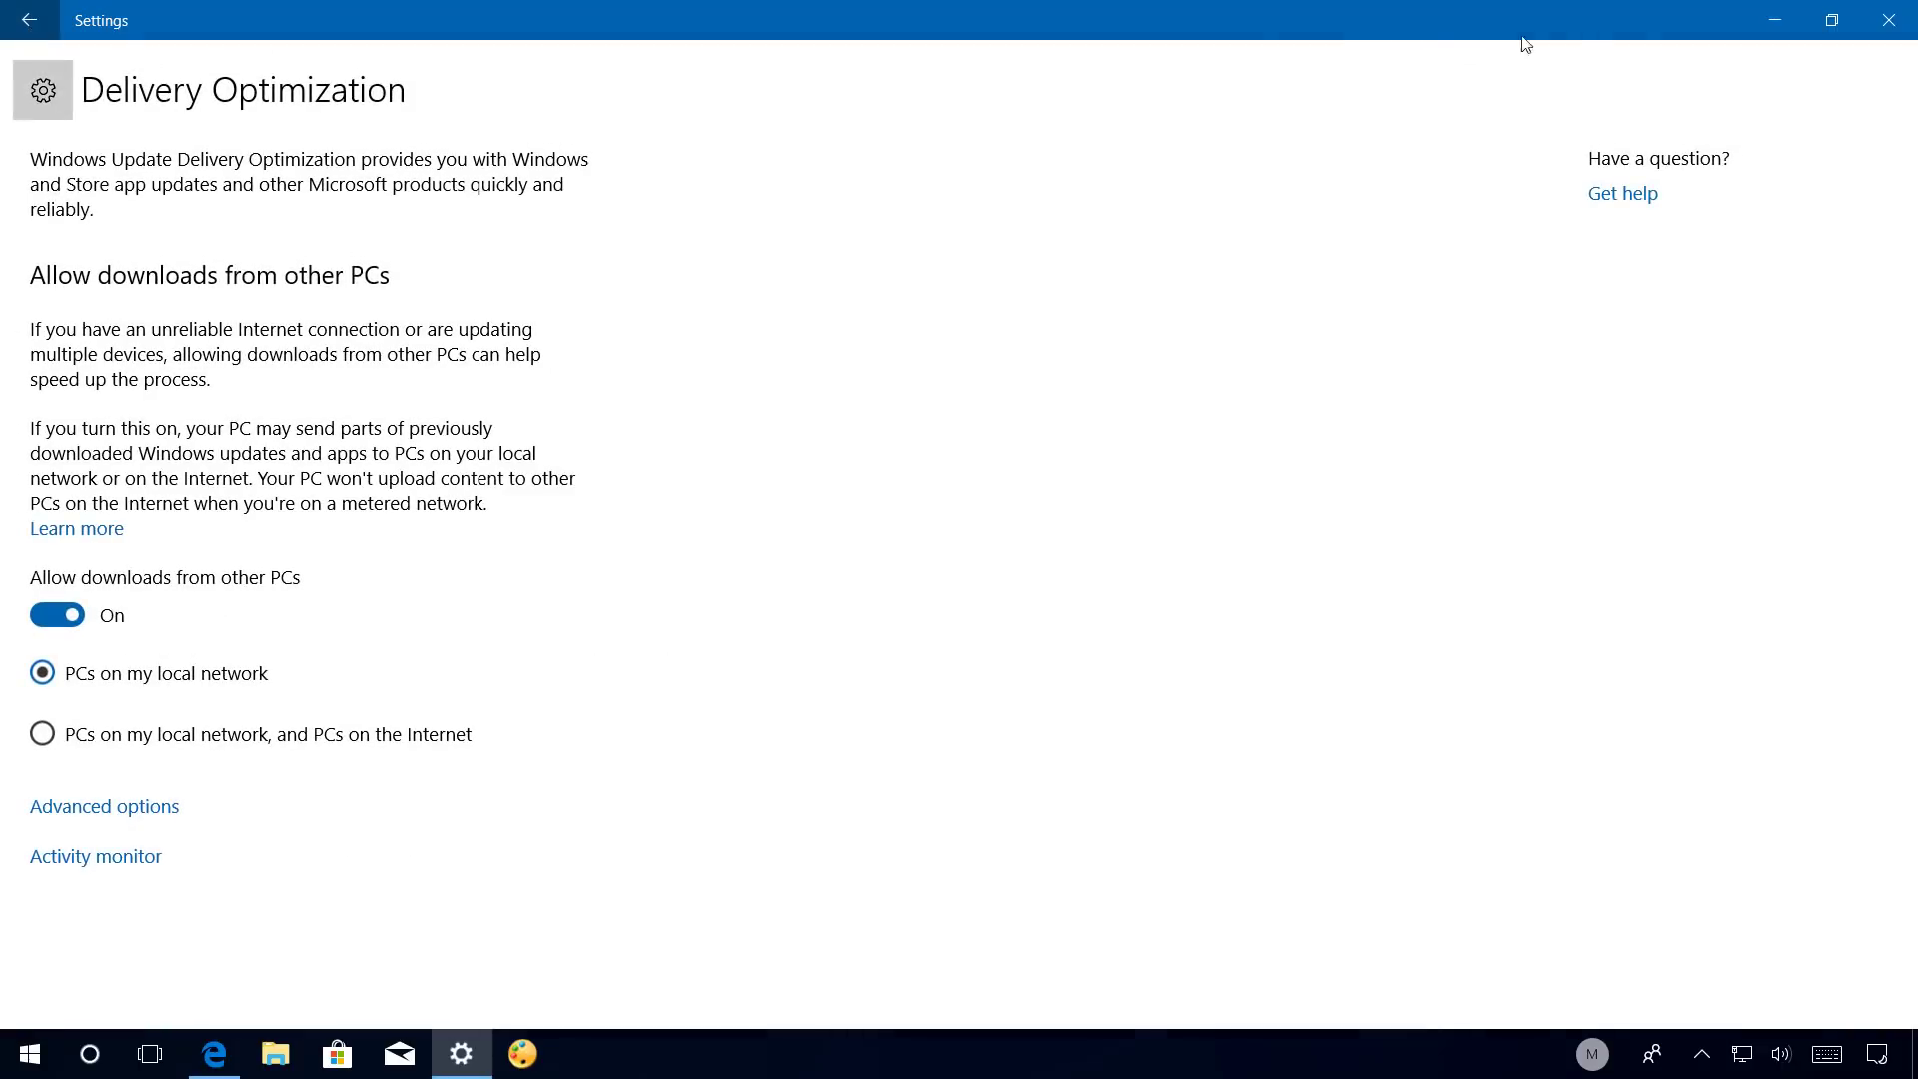
{"action": "left_click", "coordinate": [43, 90]}
{"action": "left_click", "coordinate": [1779, 20]}
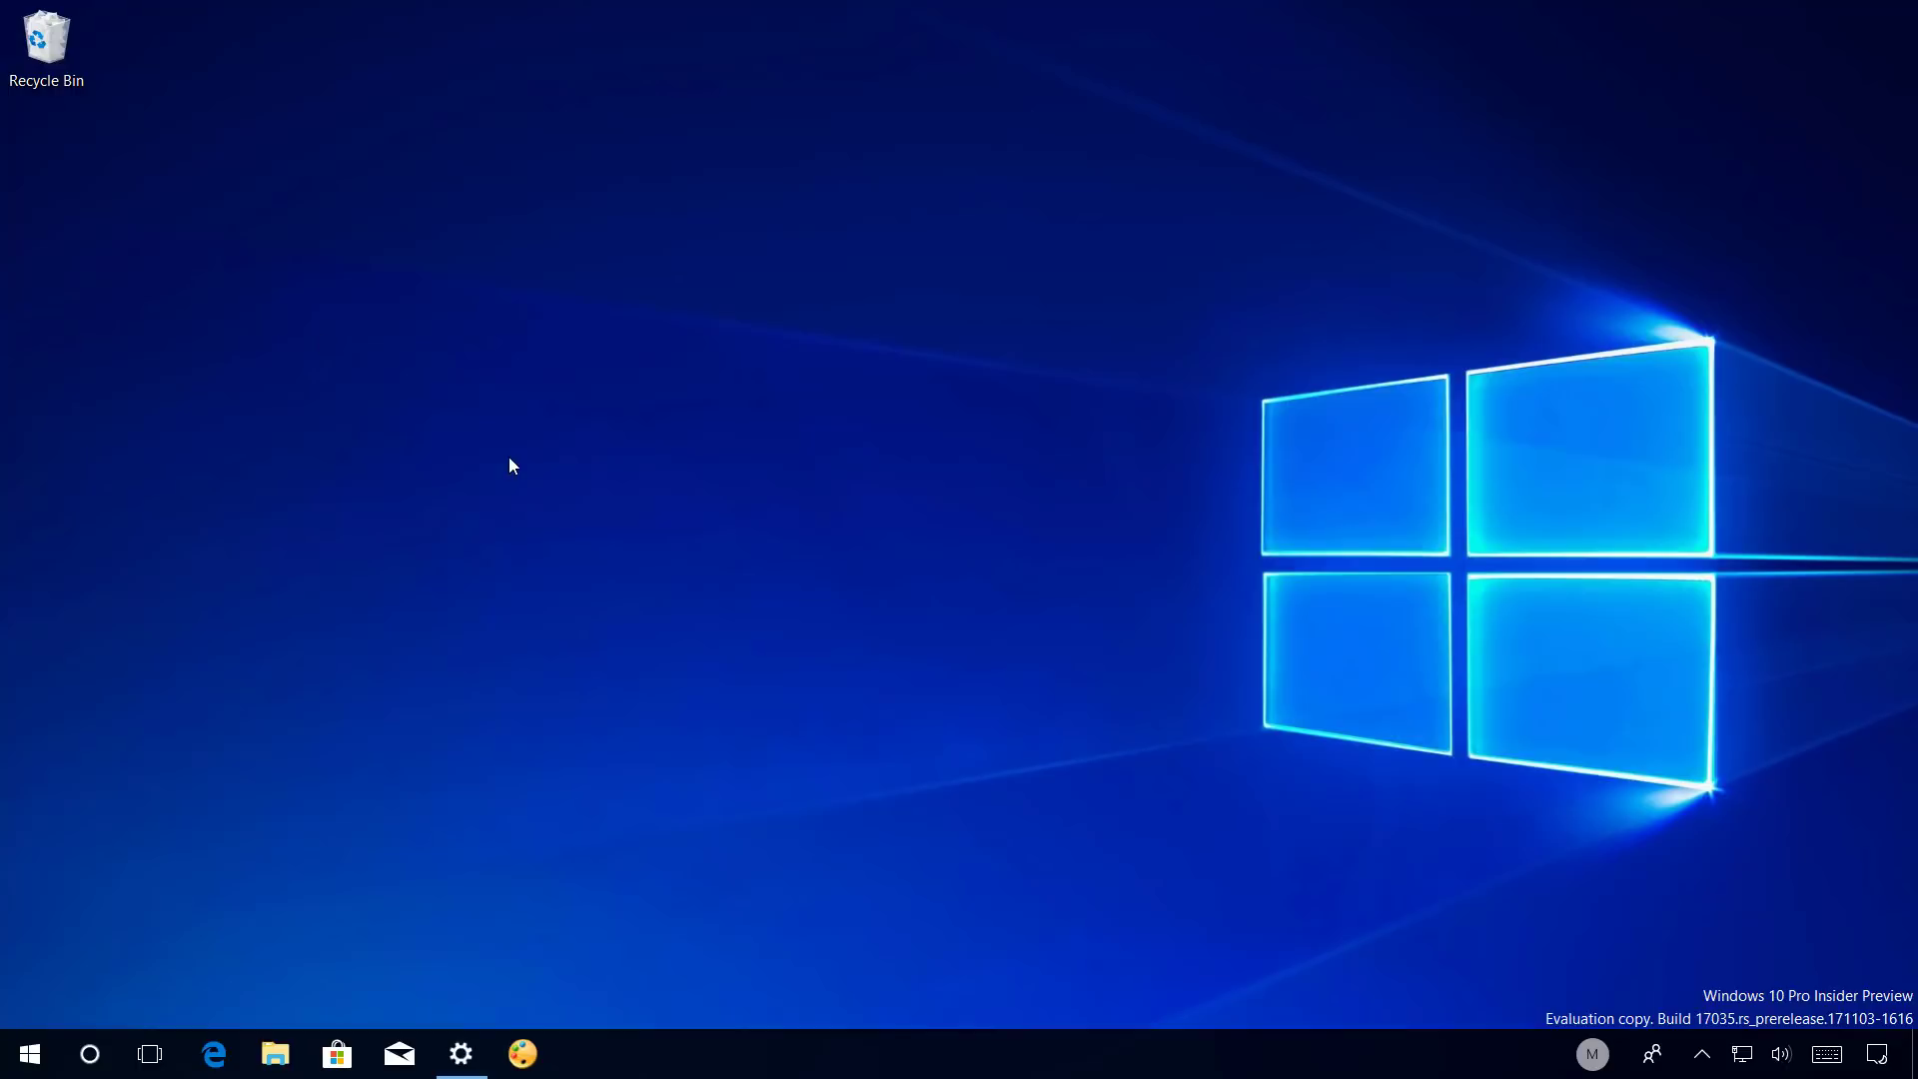
Launch Sticky Notes from Start search 'st' and write 'Happy' plus the suggested smiley emoji.
{"action": "left_click", "coordinate": [30, 1054]}
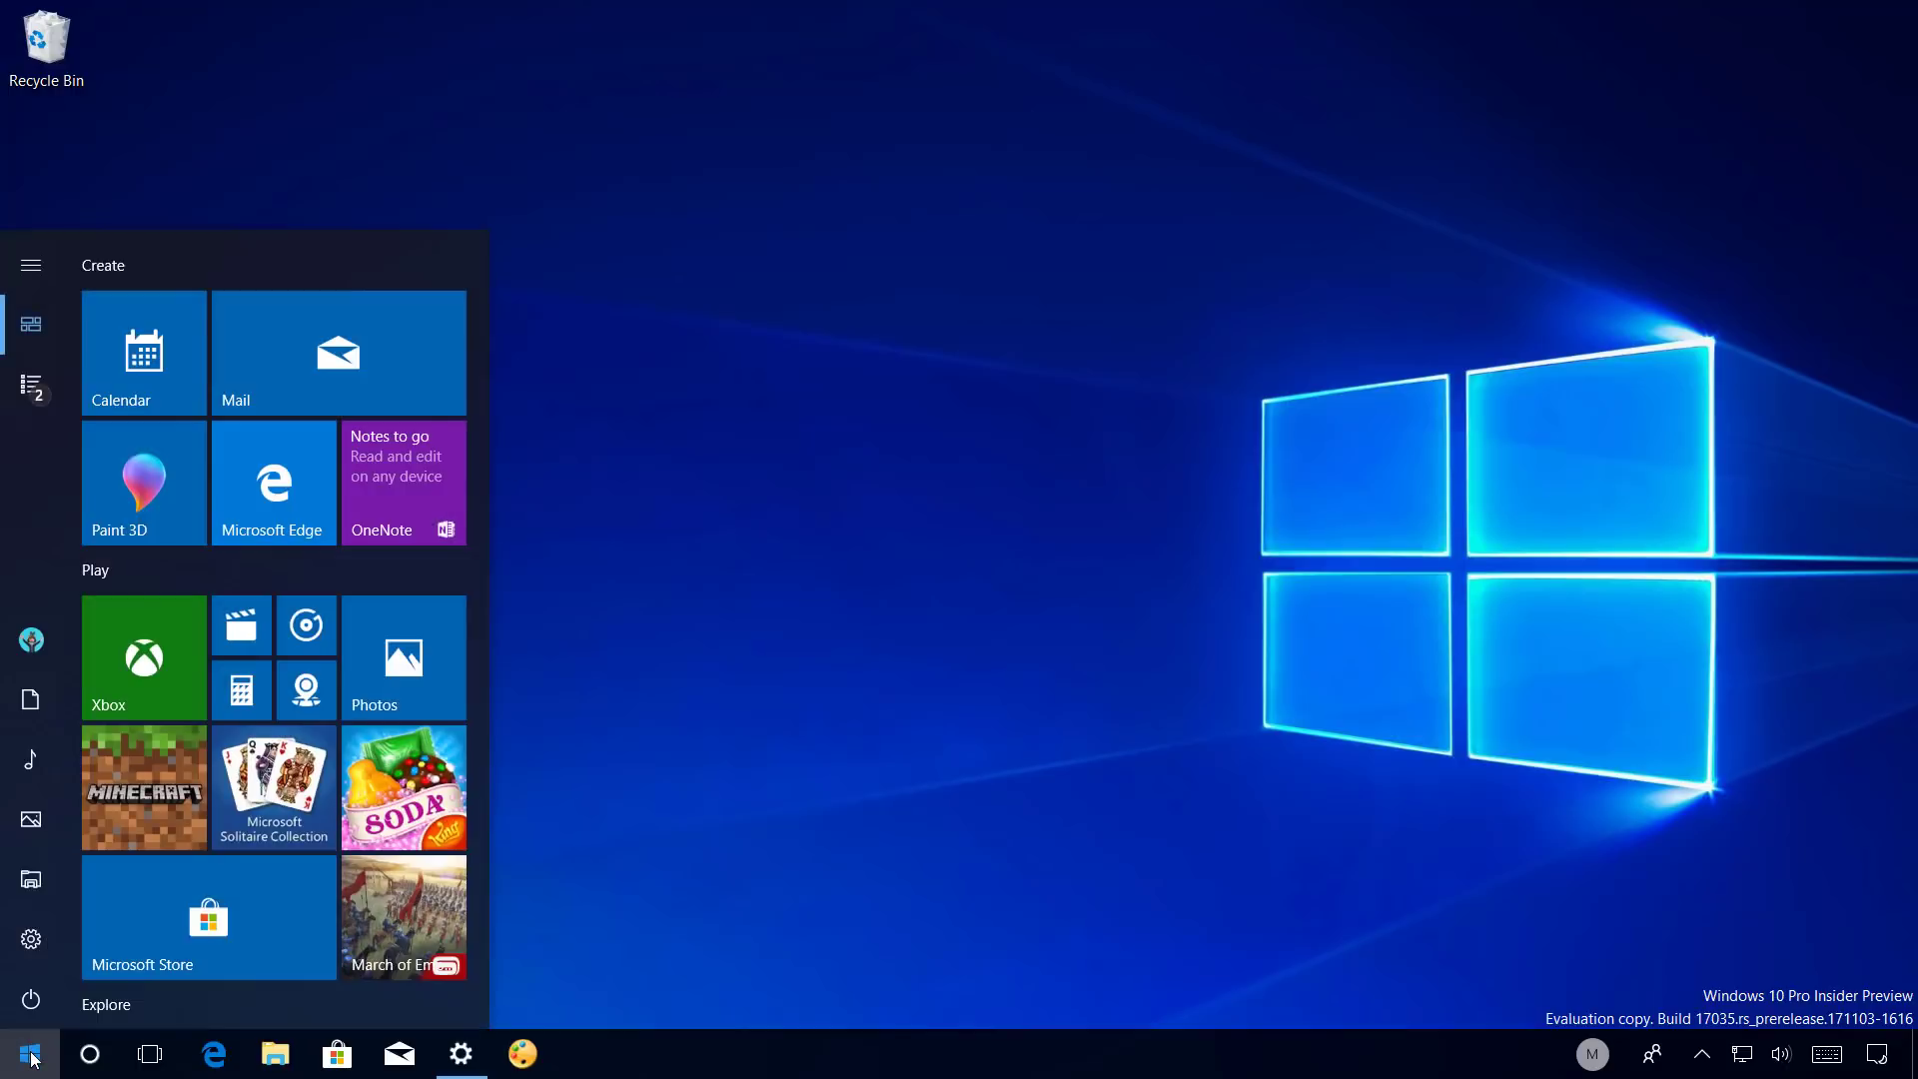
{"action": "type", "text": "st"}
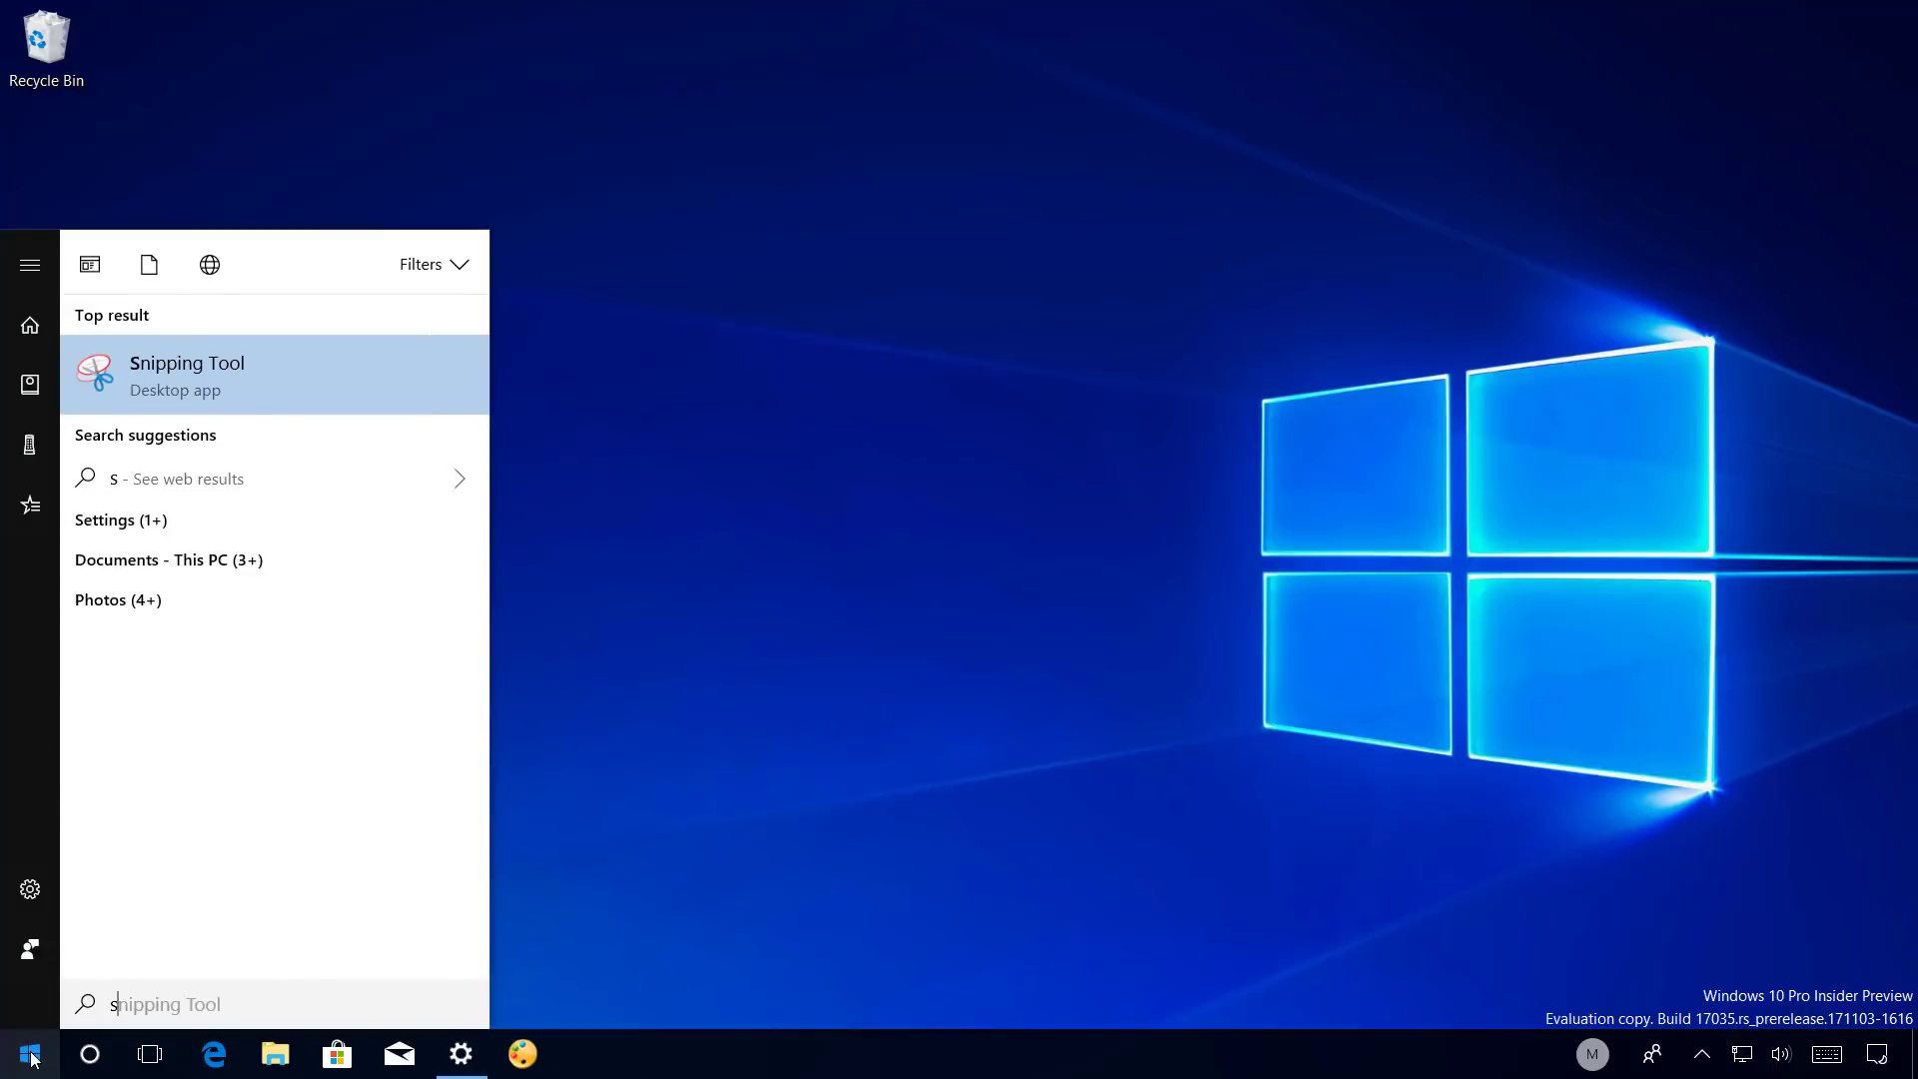
{"action": "key", "text": "Return"}
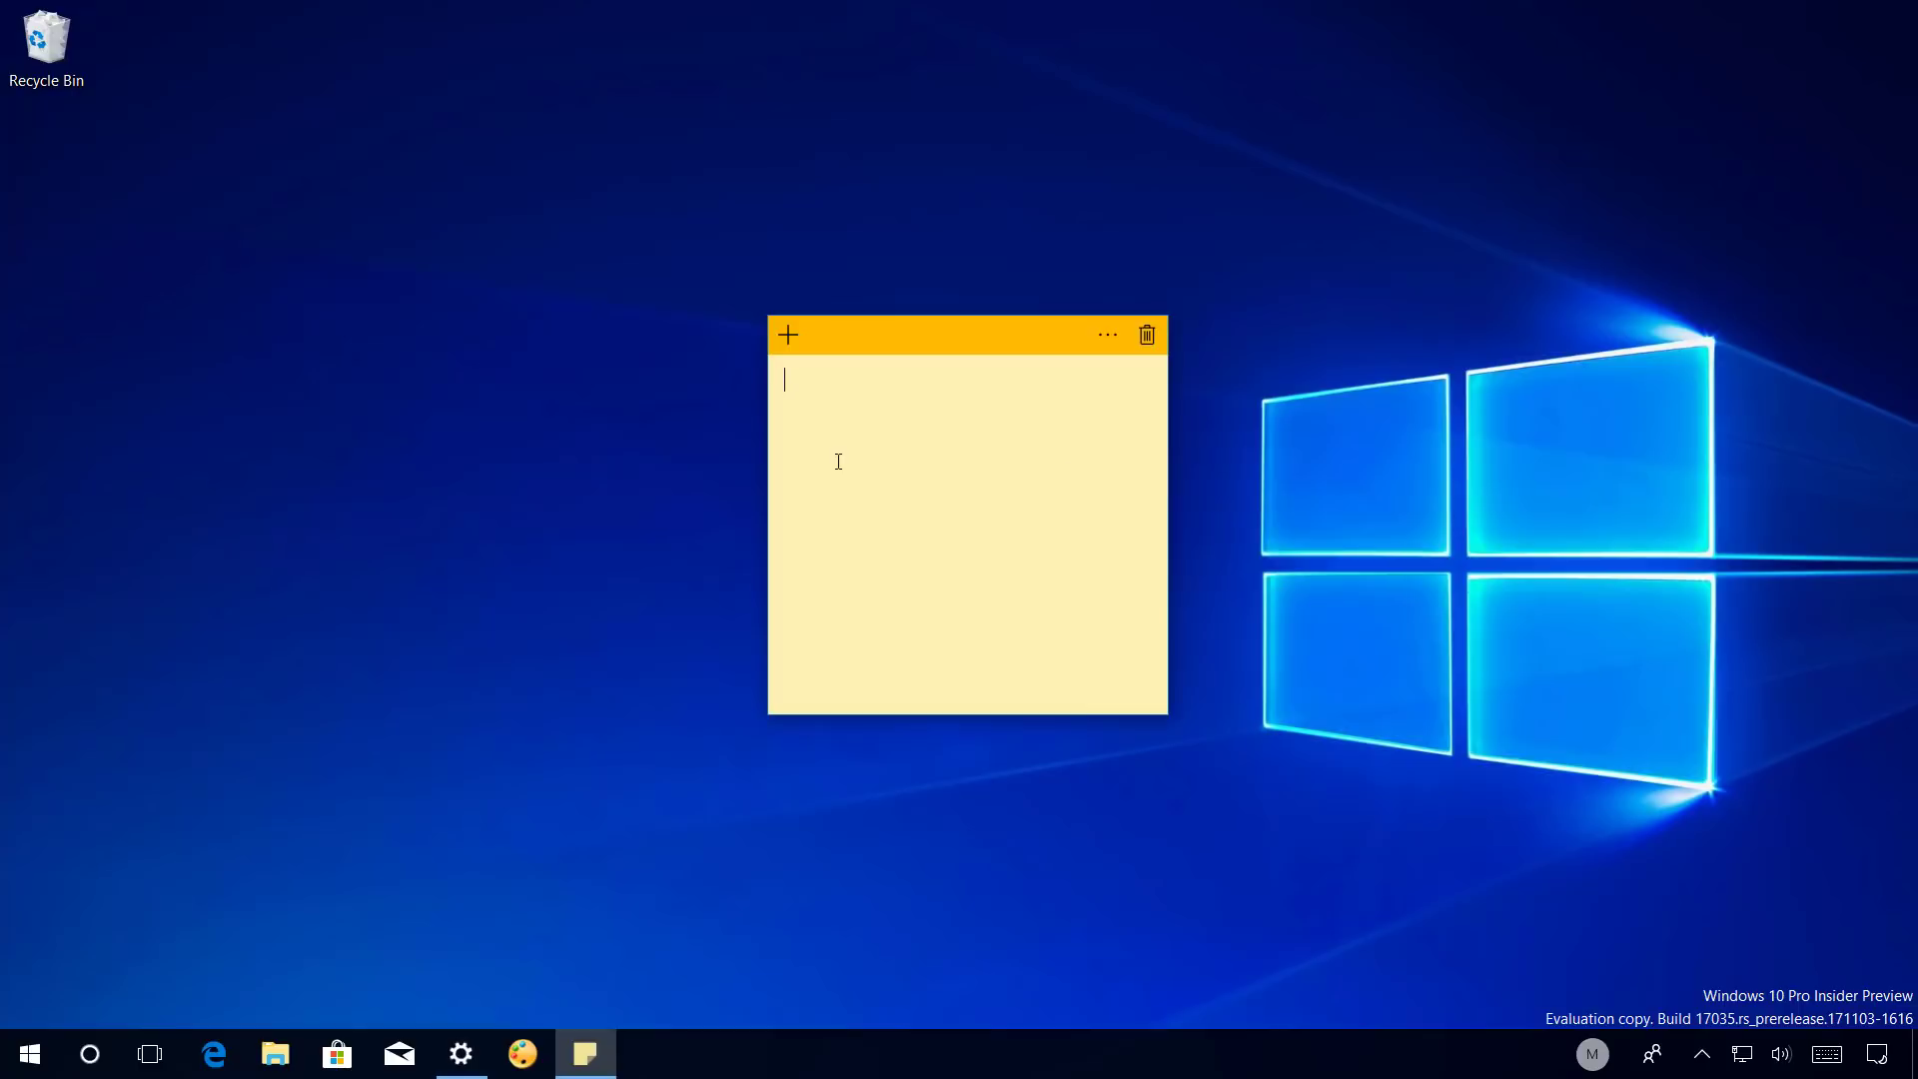
{"action": "type", "text": "Happy"}
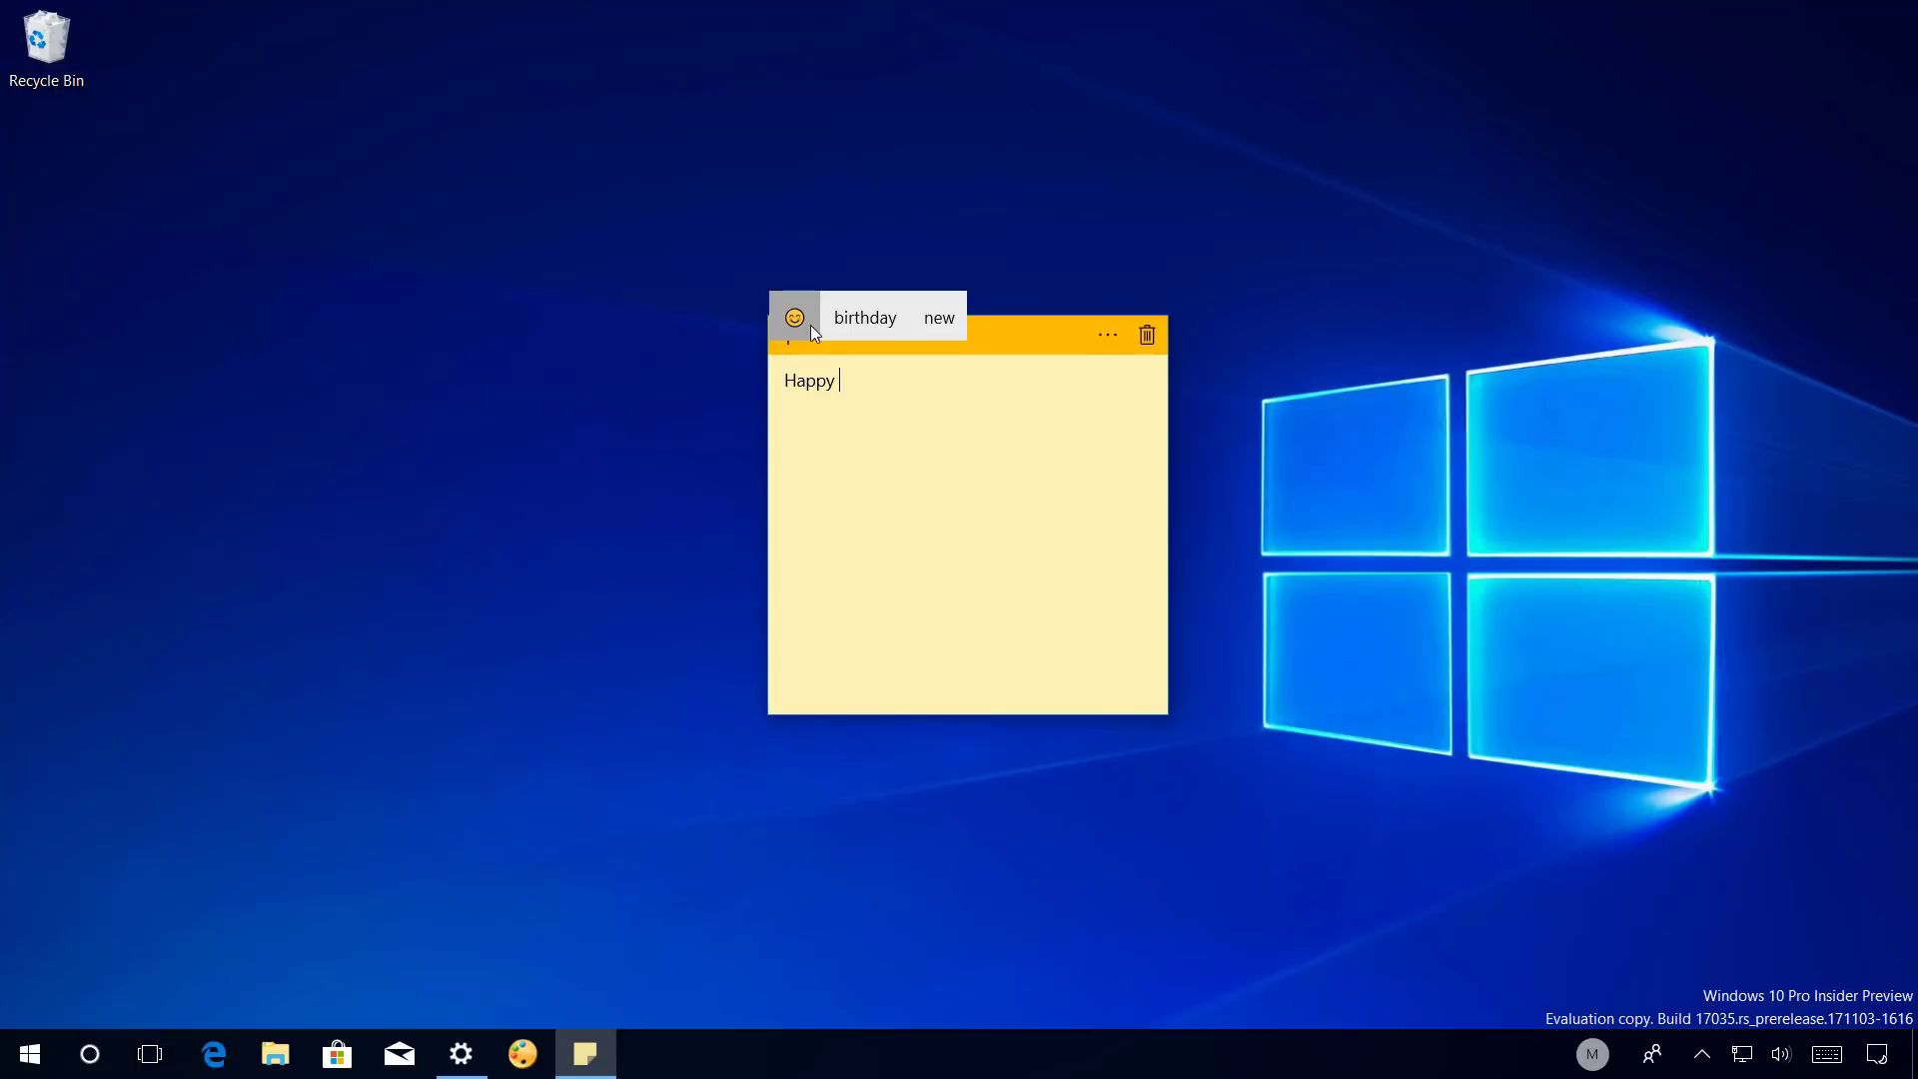
{"action": "left_click", "coordinate": [811, 330]}
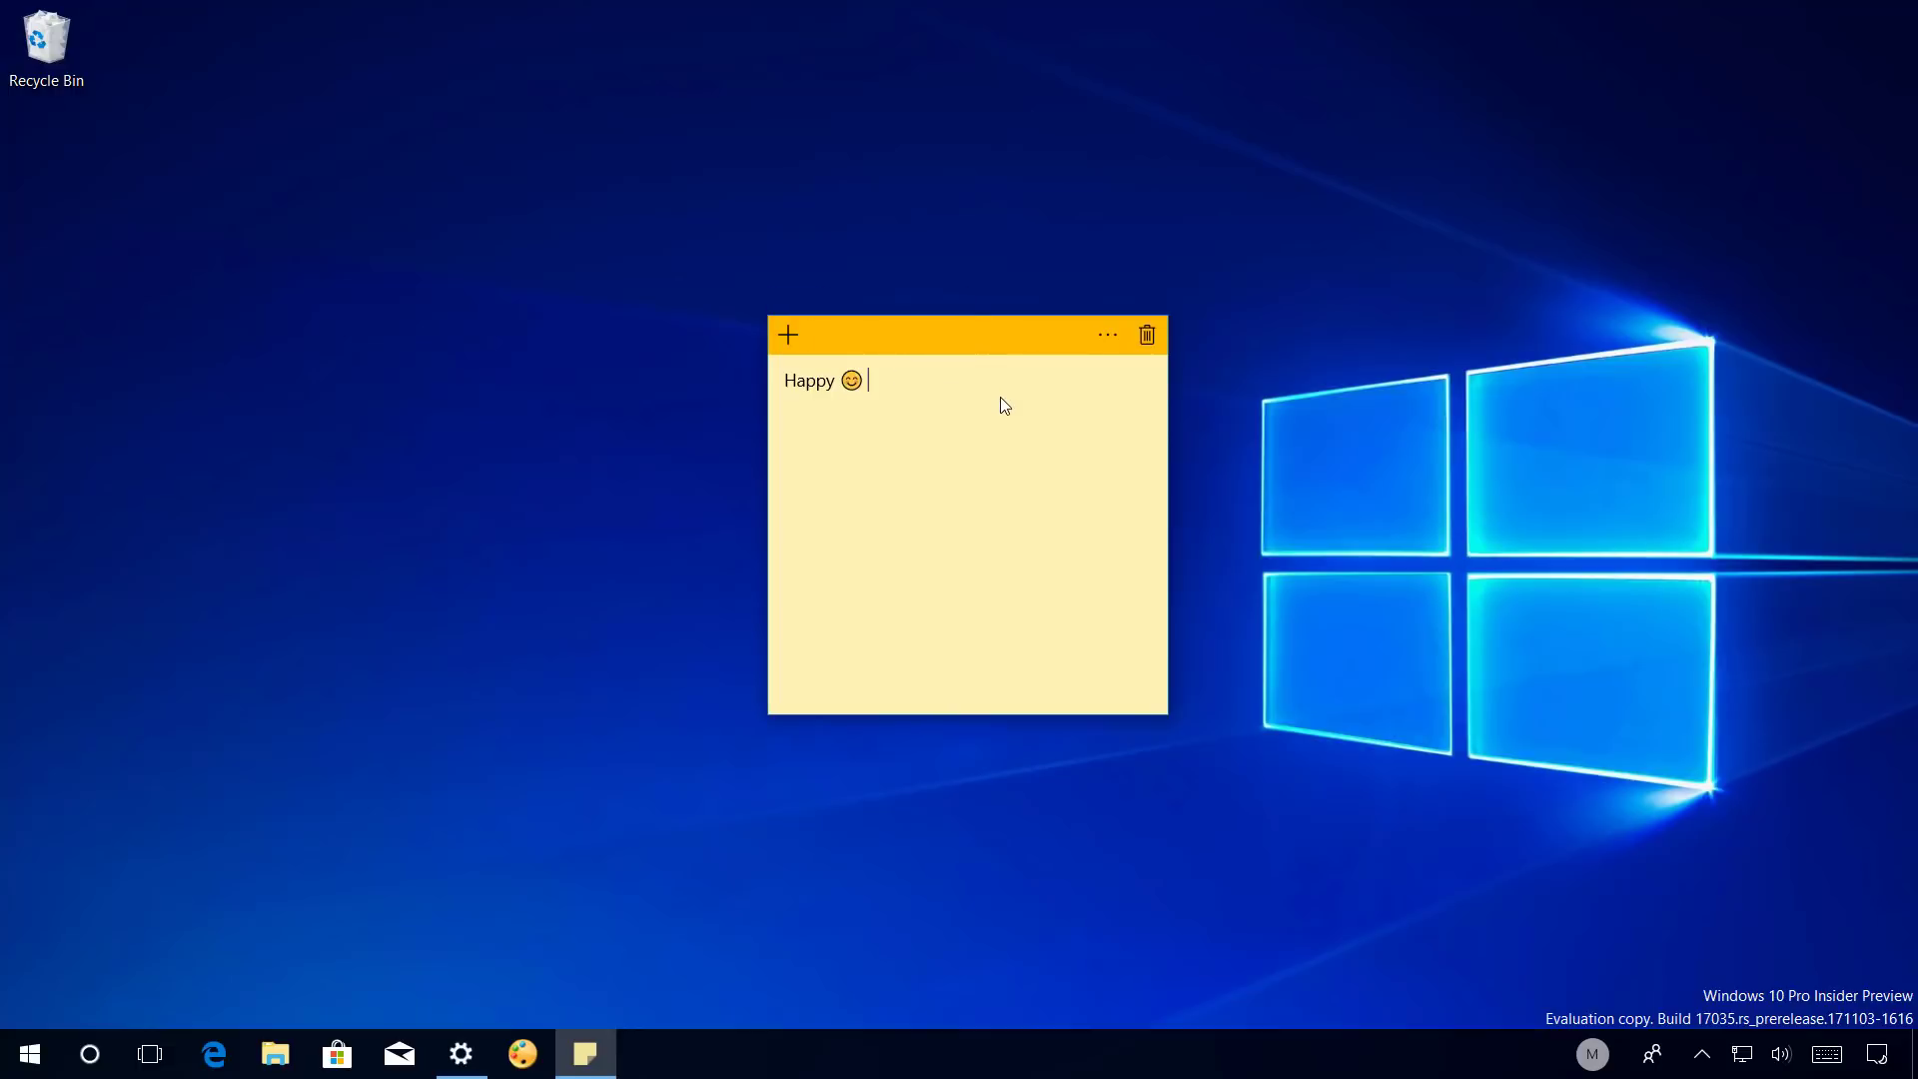
Type 'Happ' and accept 'Happy' from the text-suggestion bar using the arrow keys.
{"action": "type", "text": "Happ"}
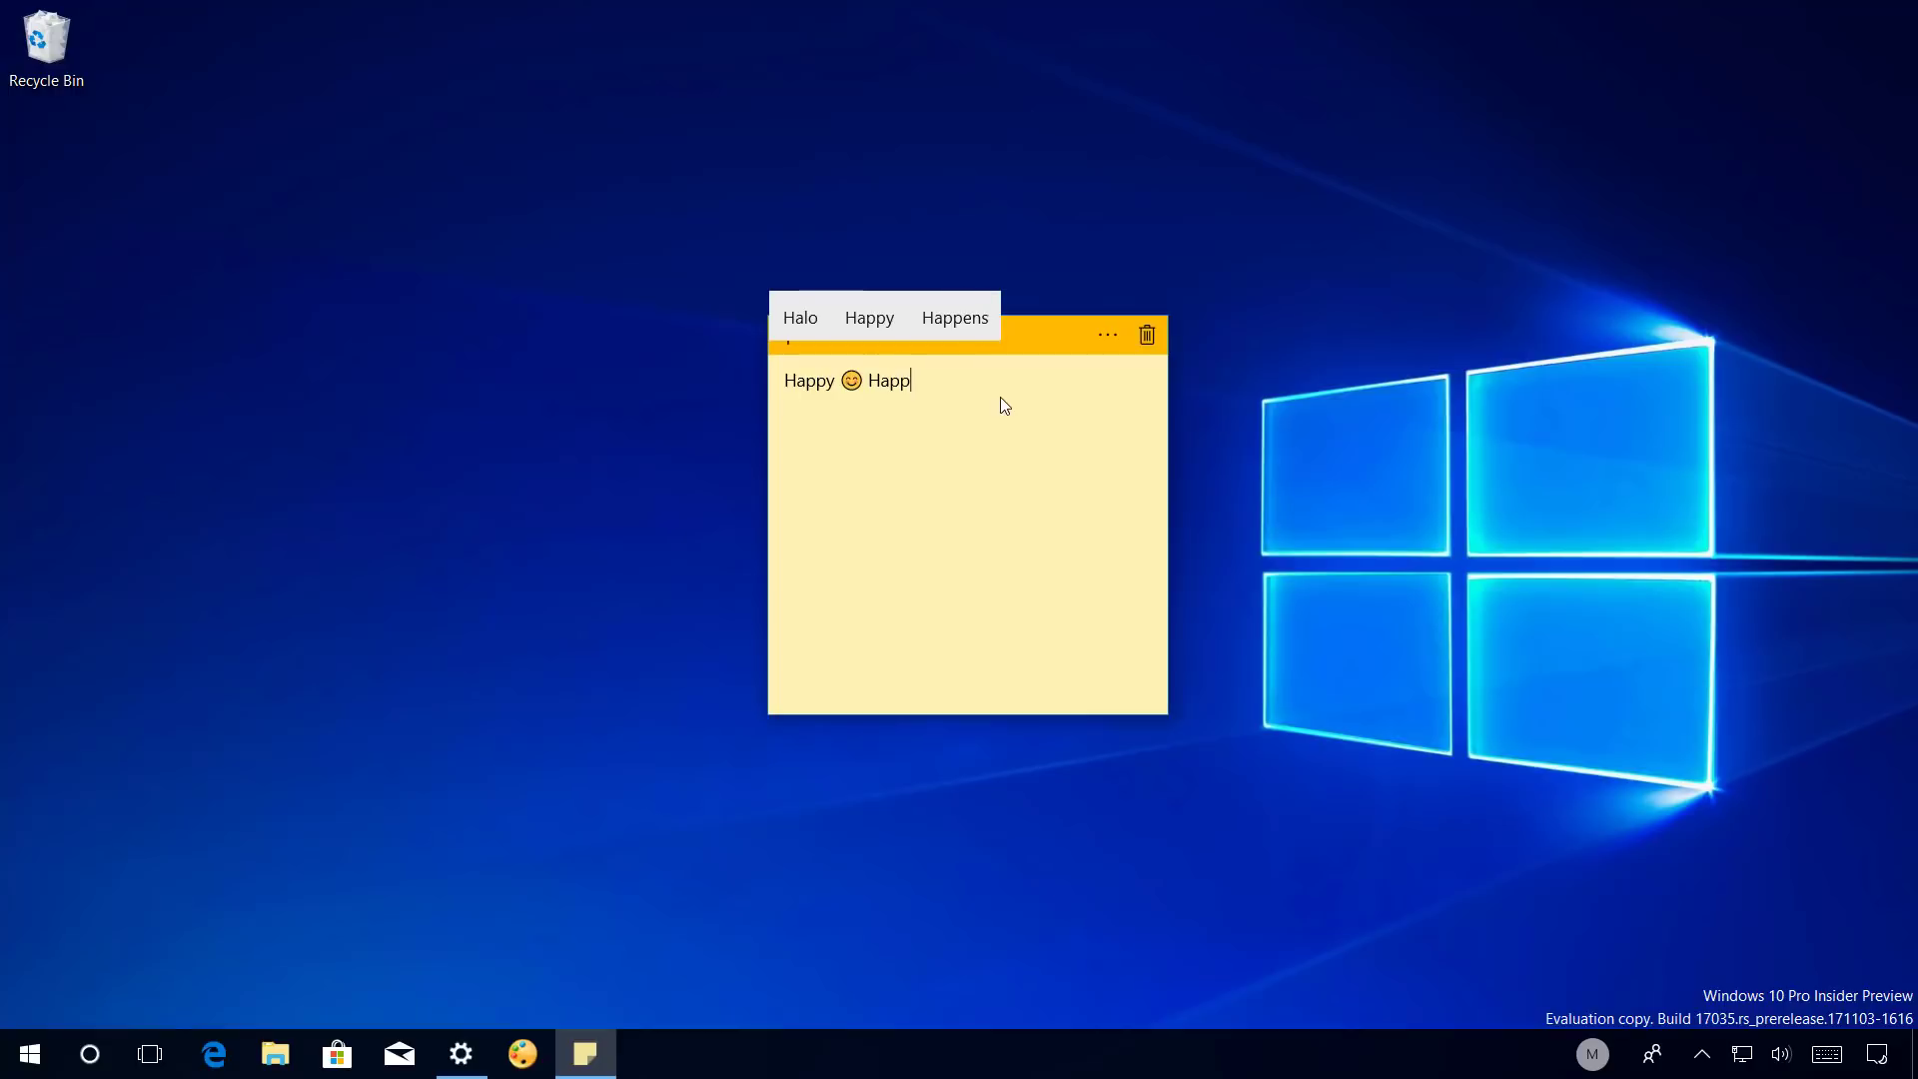
{"action": "key", "text": "Left"}
{"action": "key", "text": "Left"}
{"action": "key", "text": "Left"}
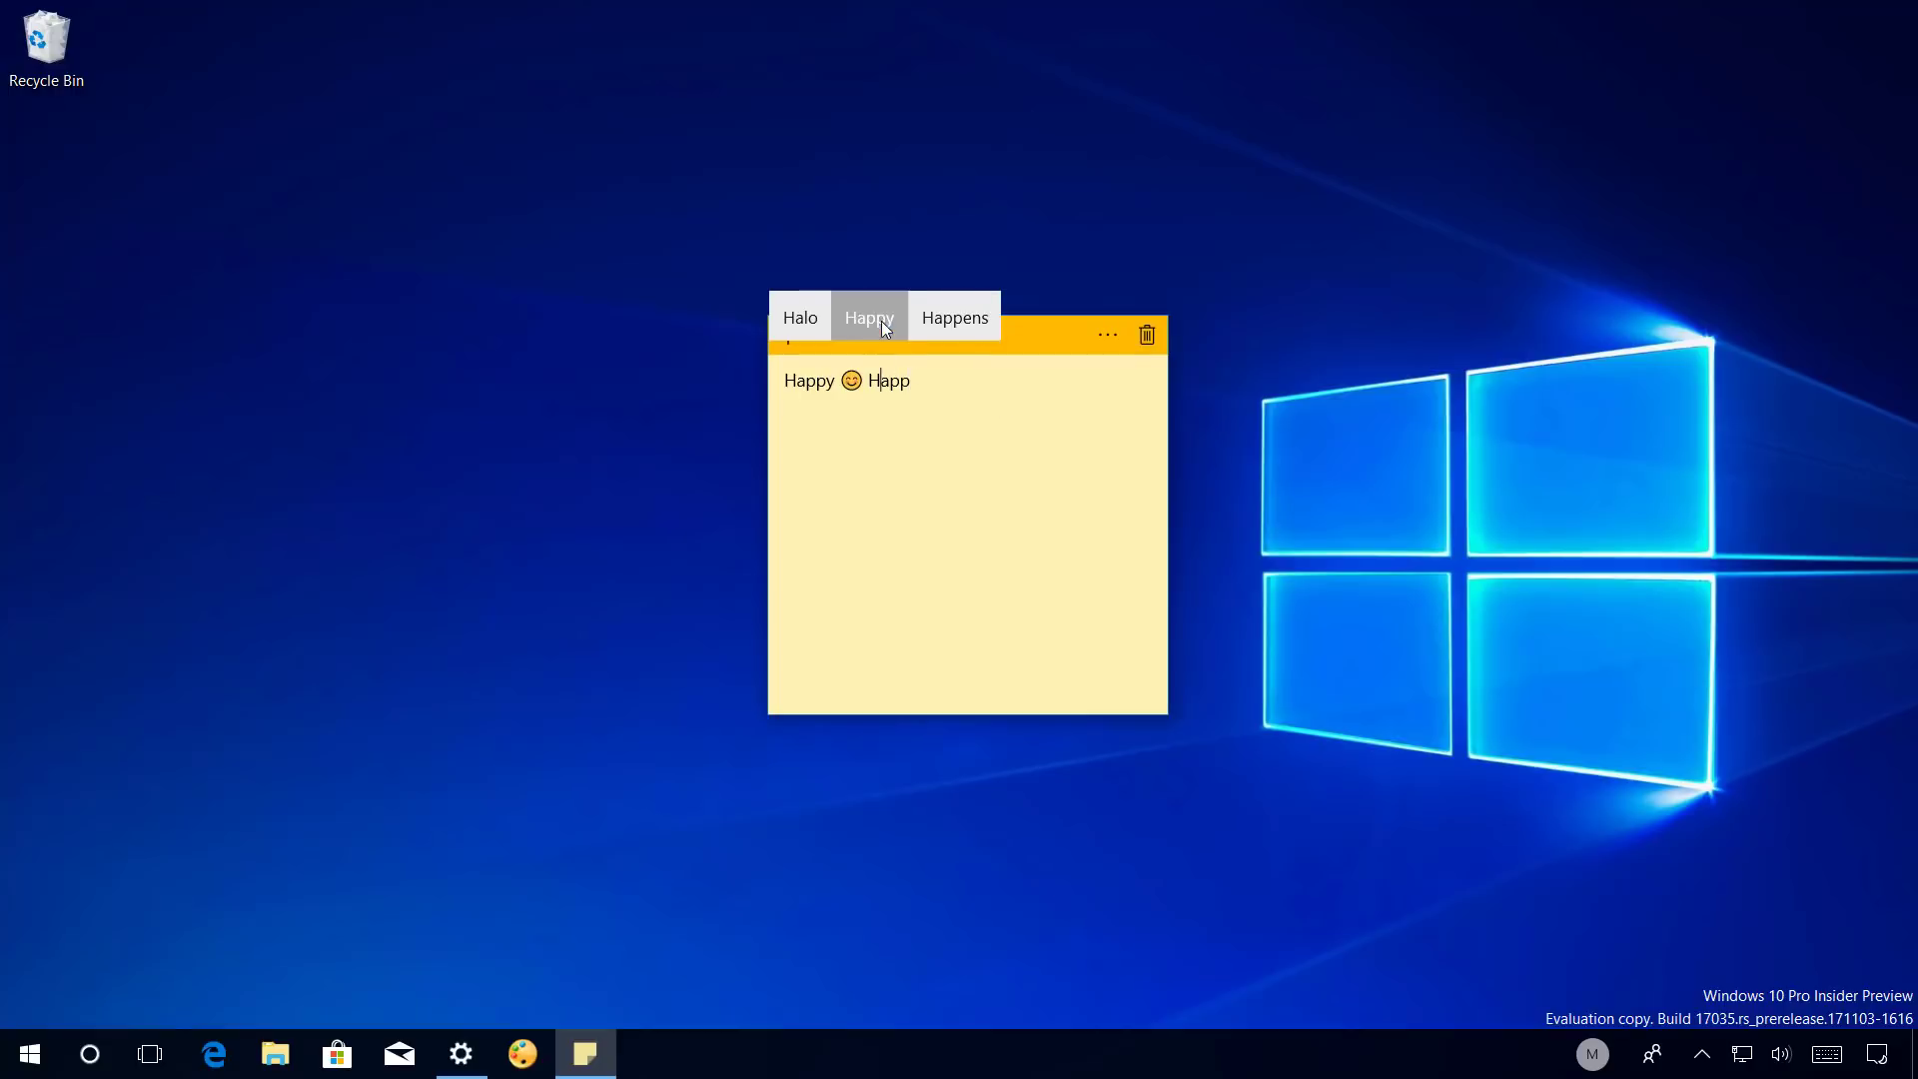
{"action": "key", "text": "Up"}
{"action": "key", "text": "Escape"}
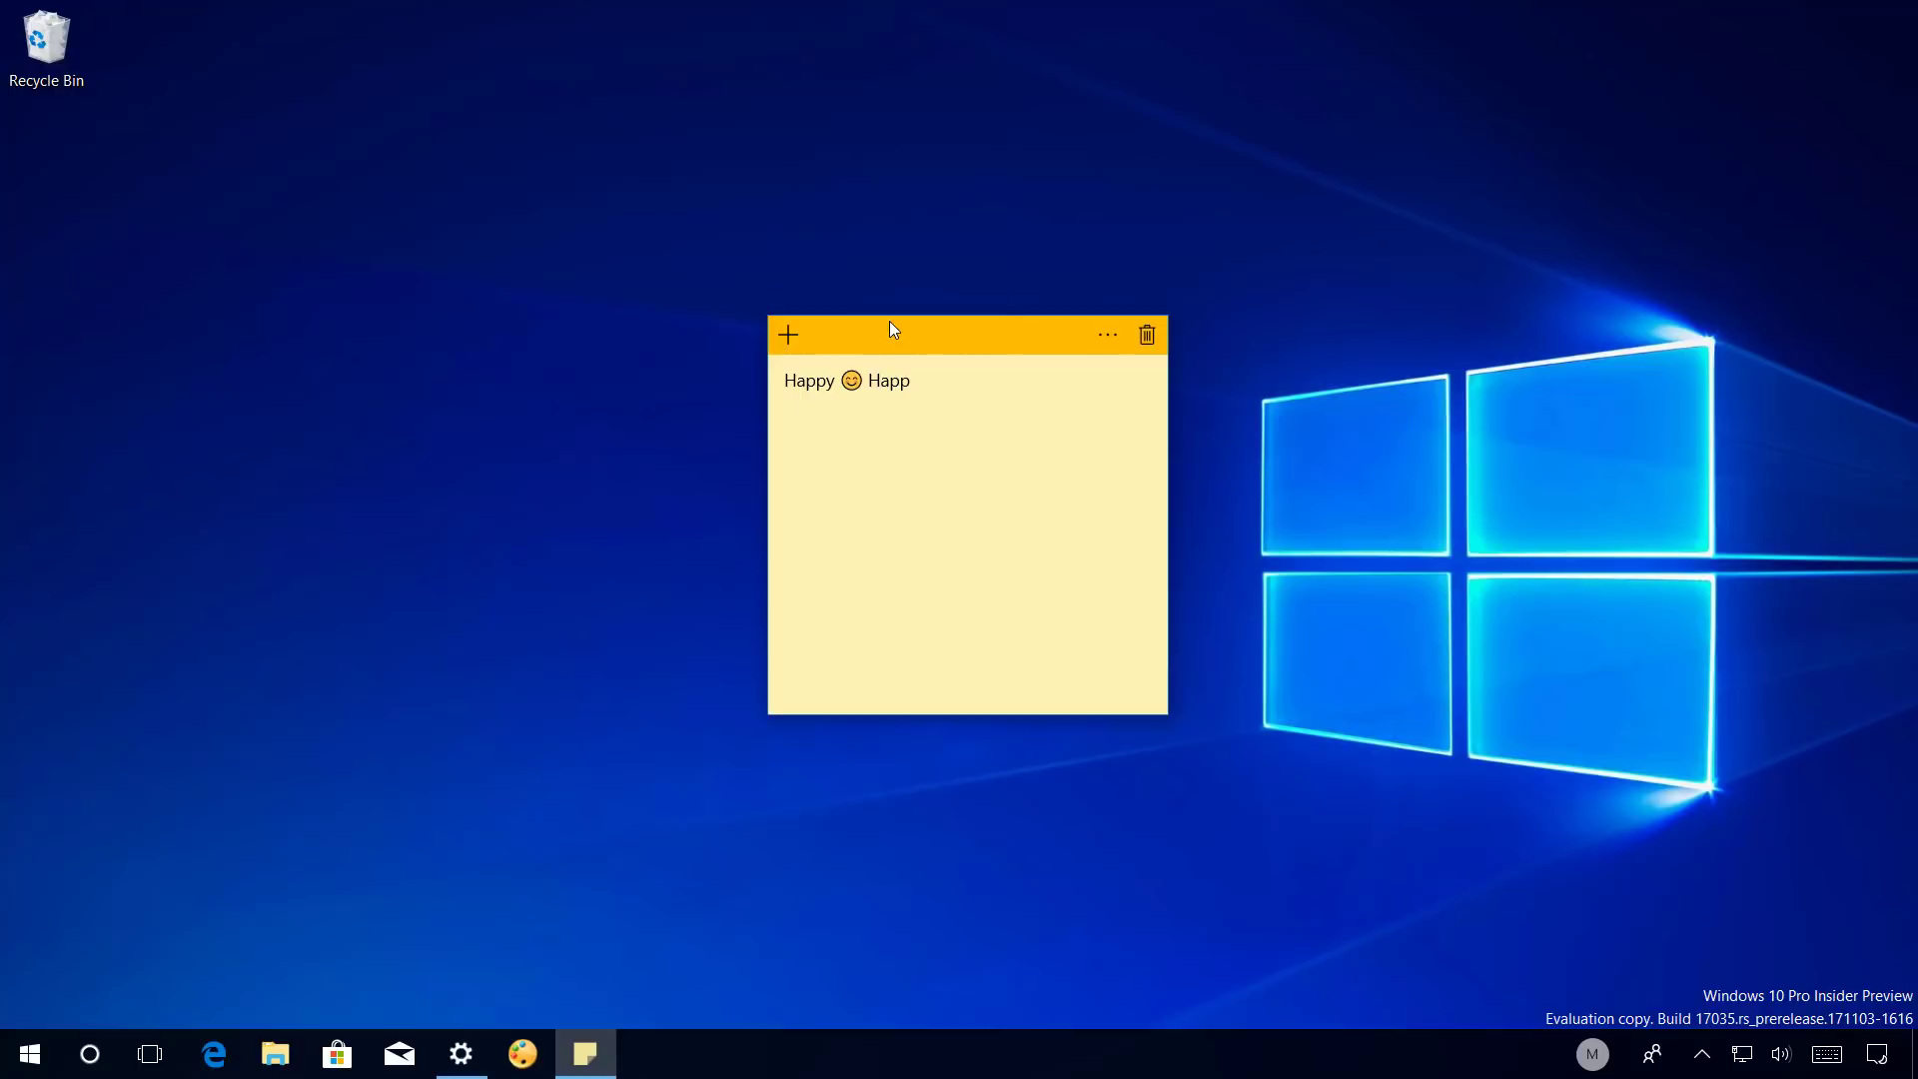
{"action": "double_click", "coordinate": [895, 390]}
{"action": "key", "text": "Up"}
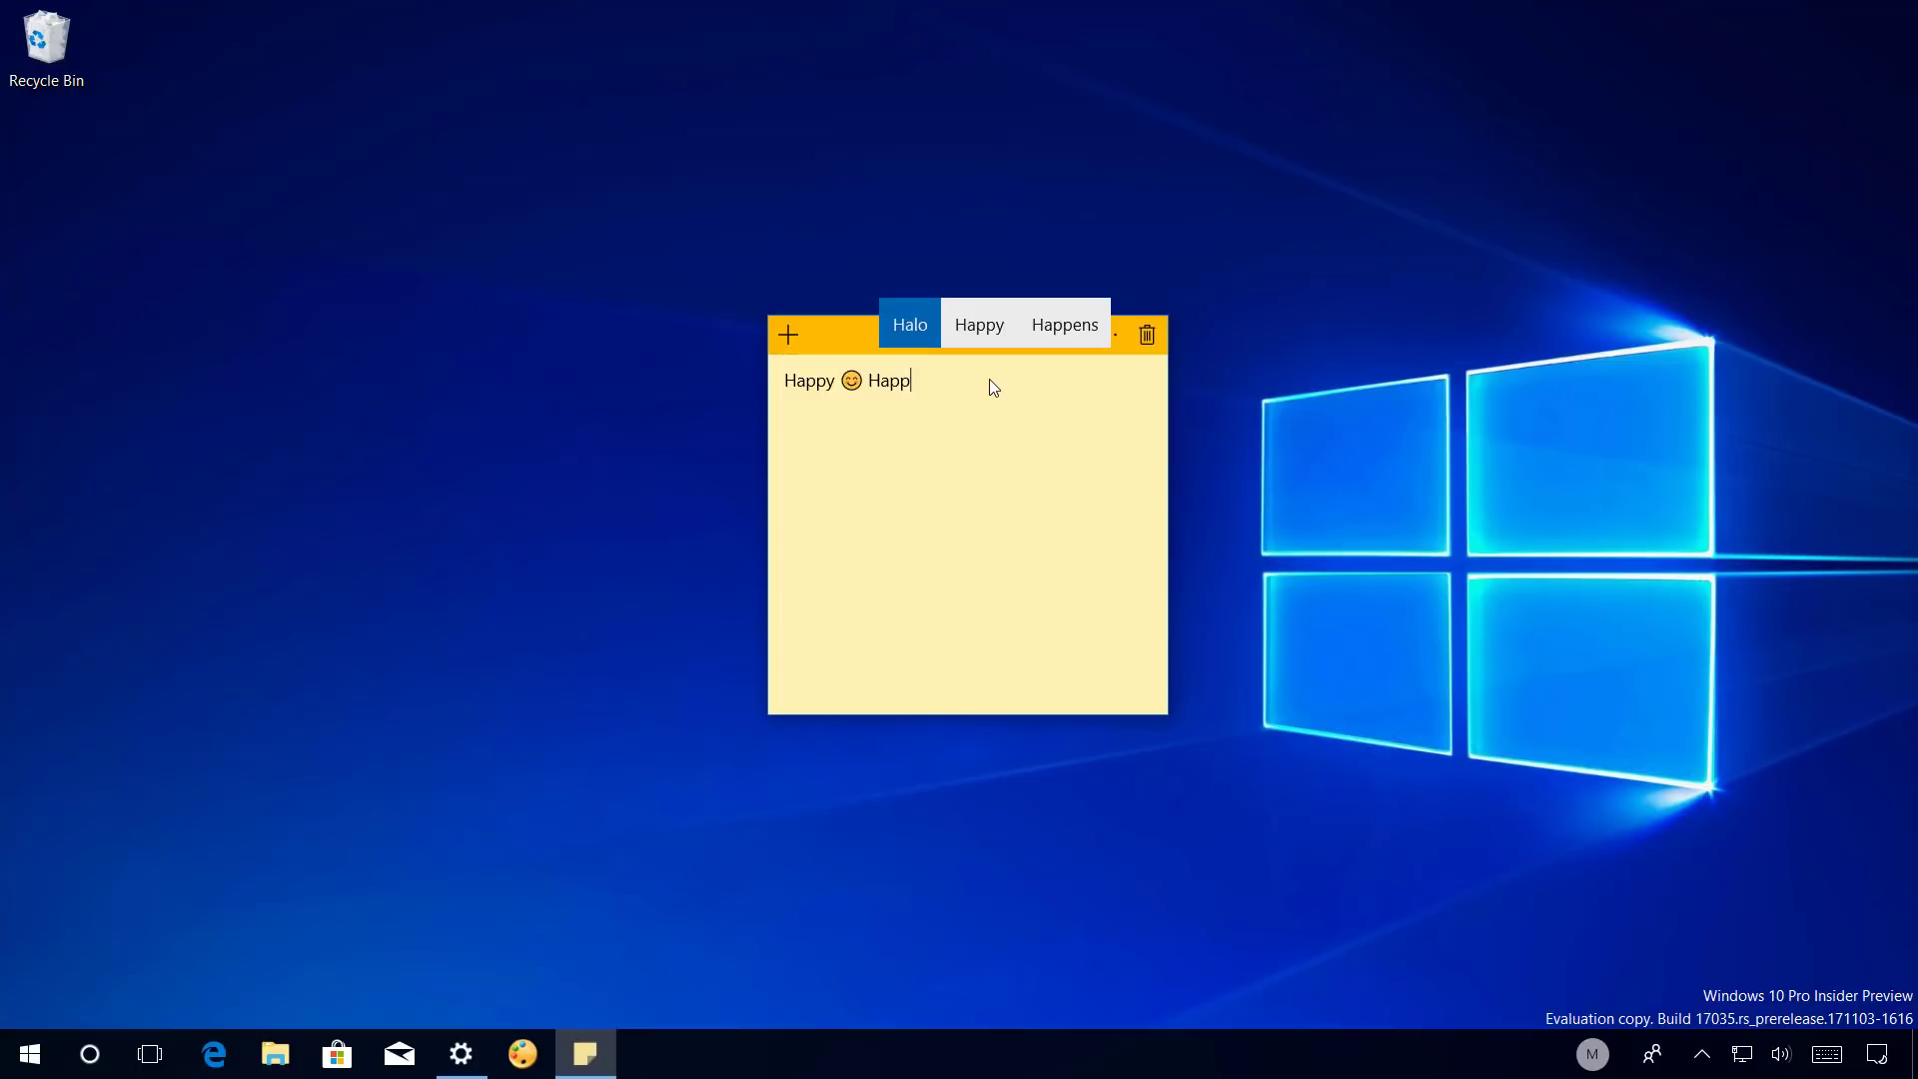
{"action": "key", "text": "Right"}
{"action": "key", "text": "Left"}
{"action": "key", "text": "Right"}
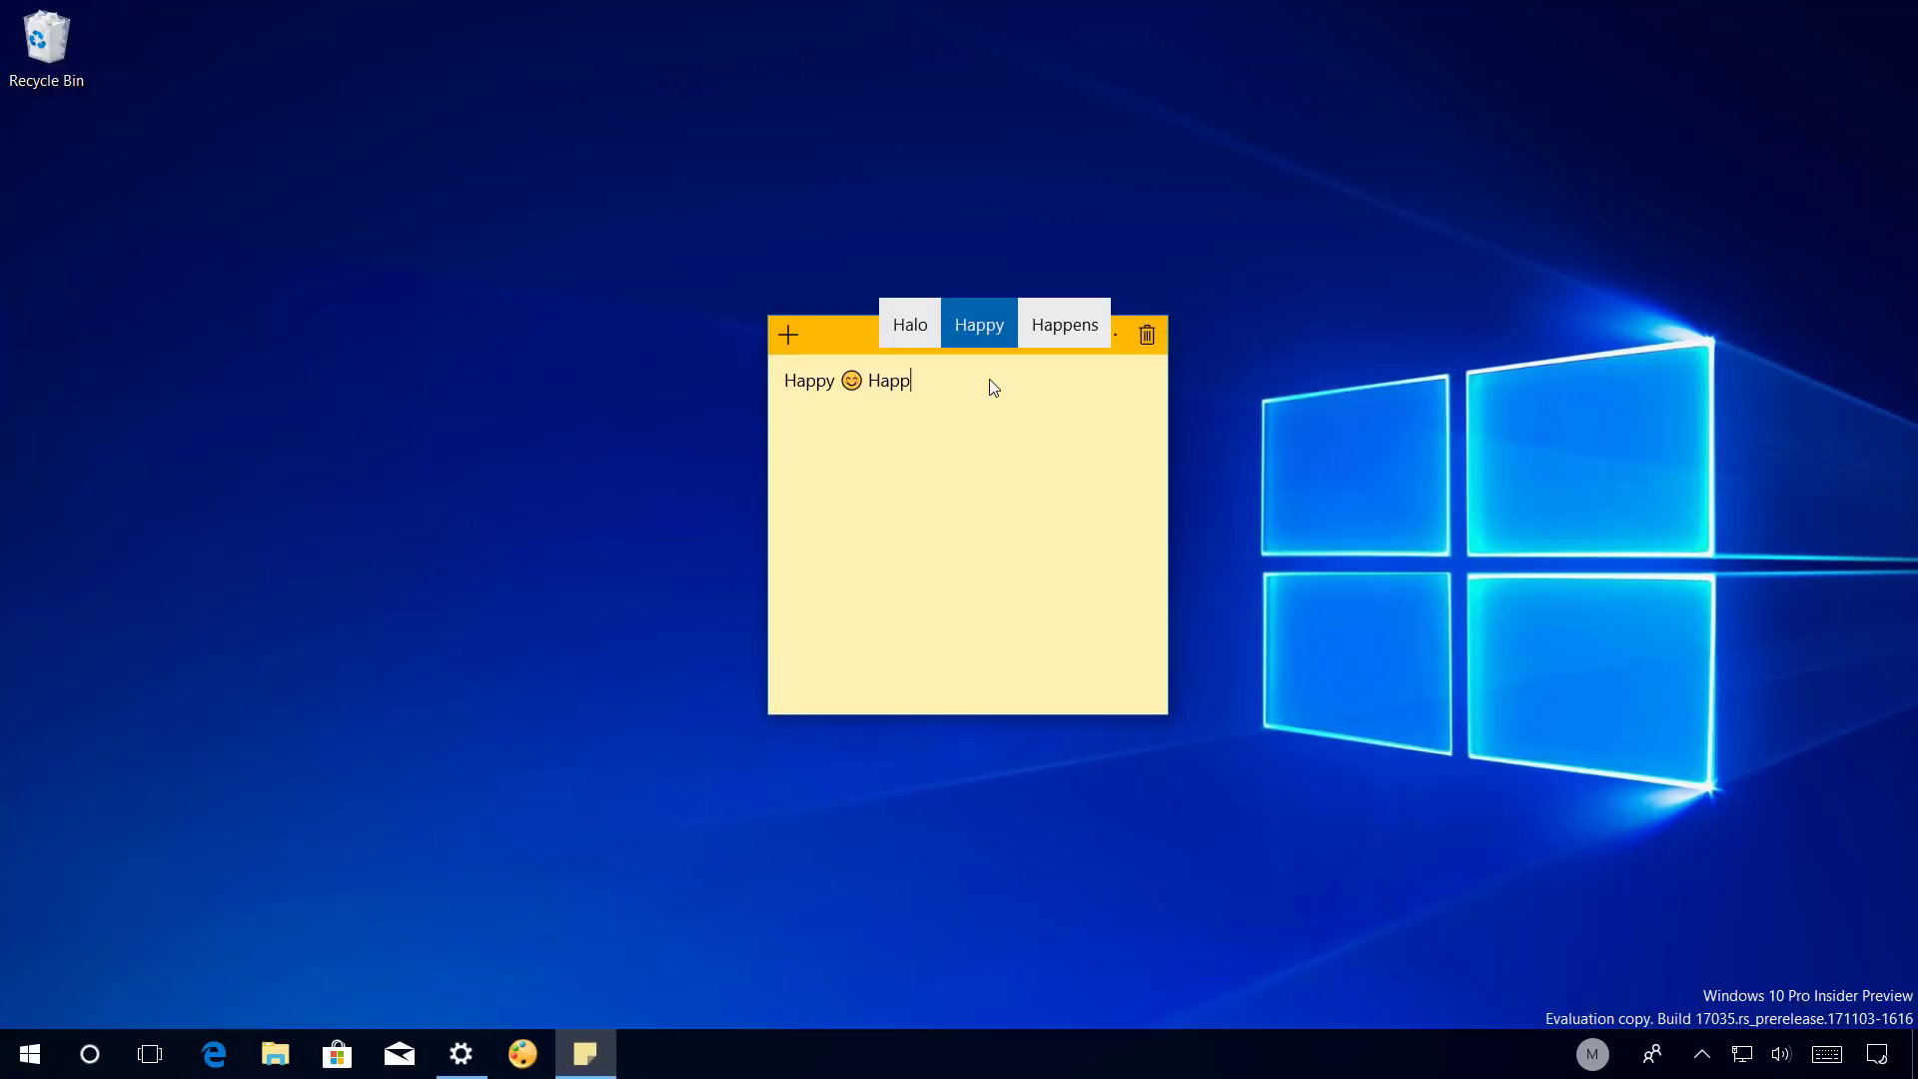
{"action": "key", "text": "Return"}
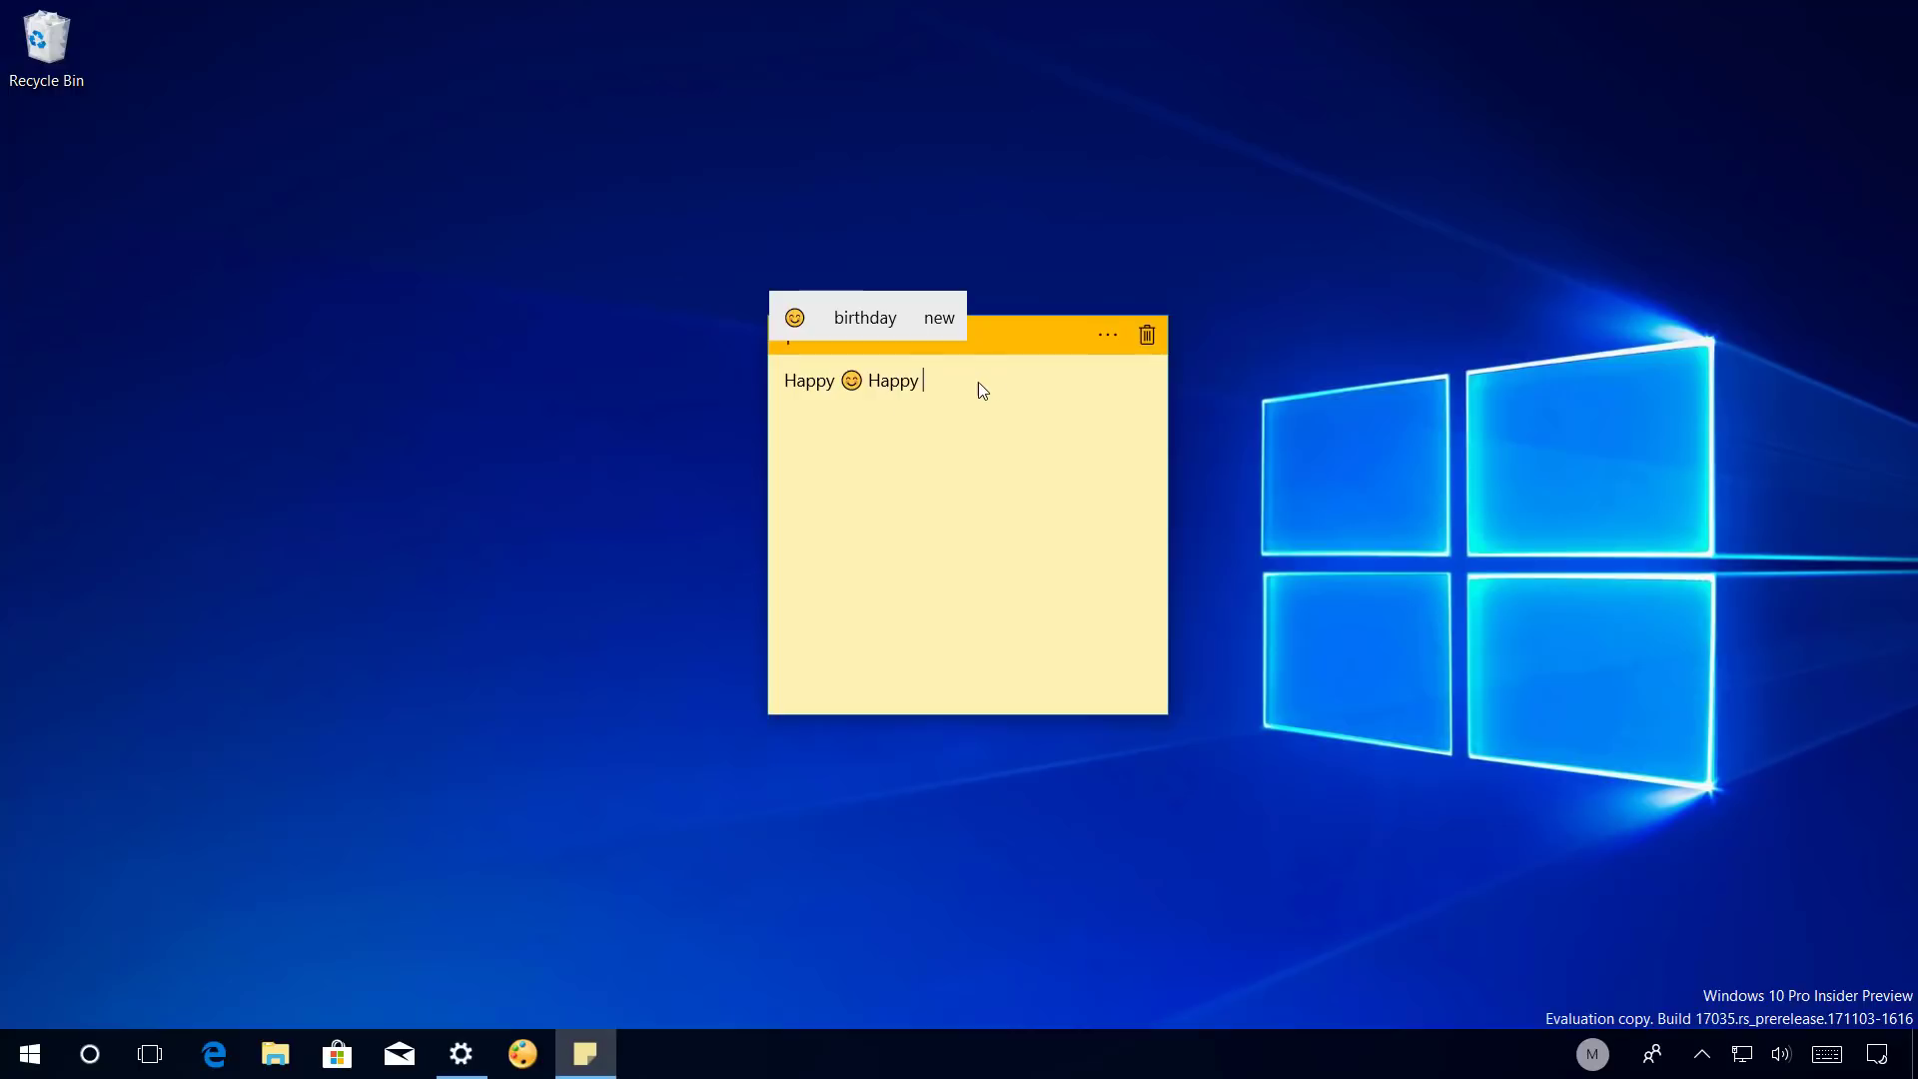
Open Devices > Typing in Settings and scroll to the hardware keyboard options.
{"action": "left_click", "coordinate": [461, 1054]}
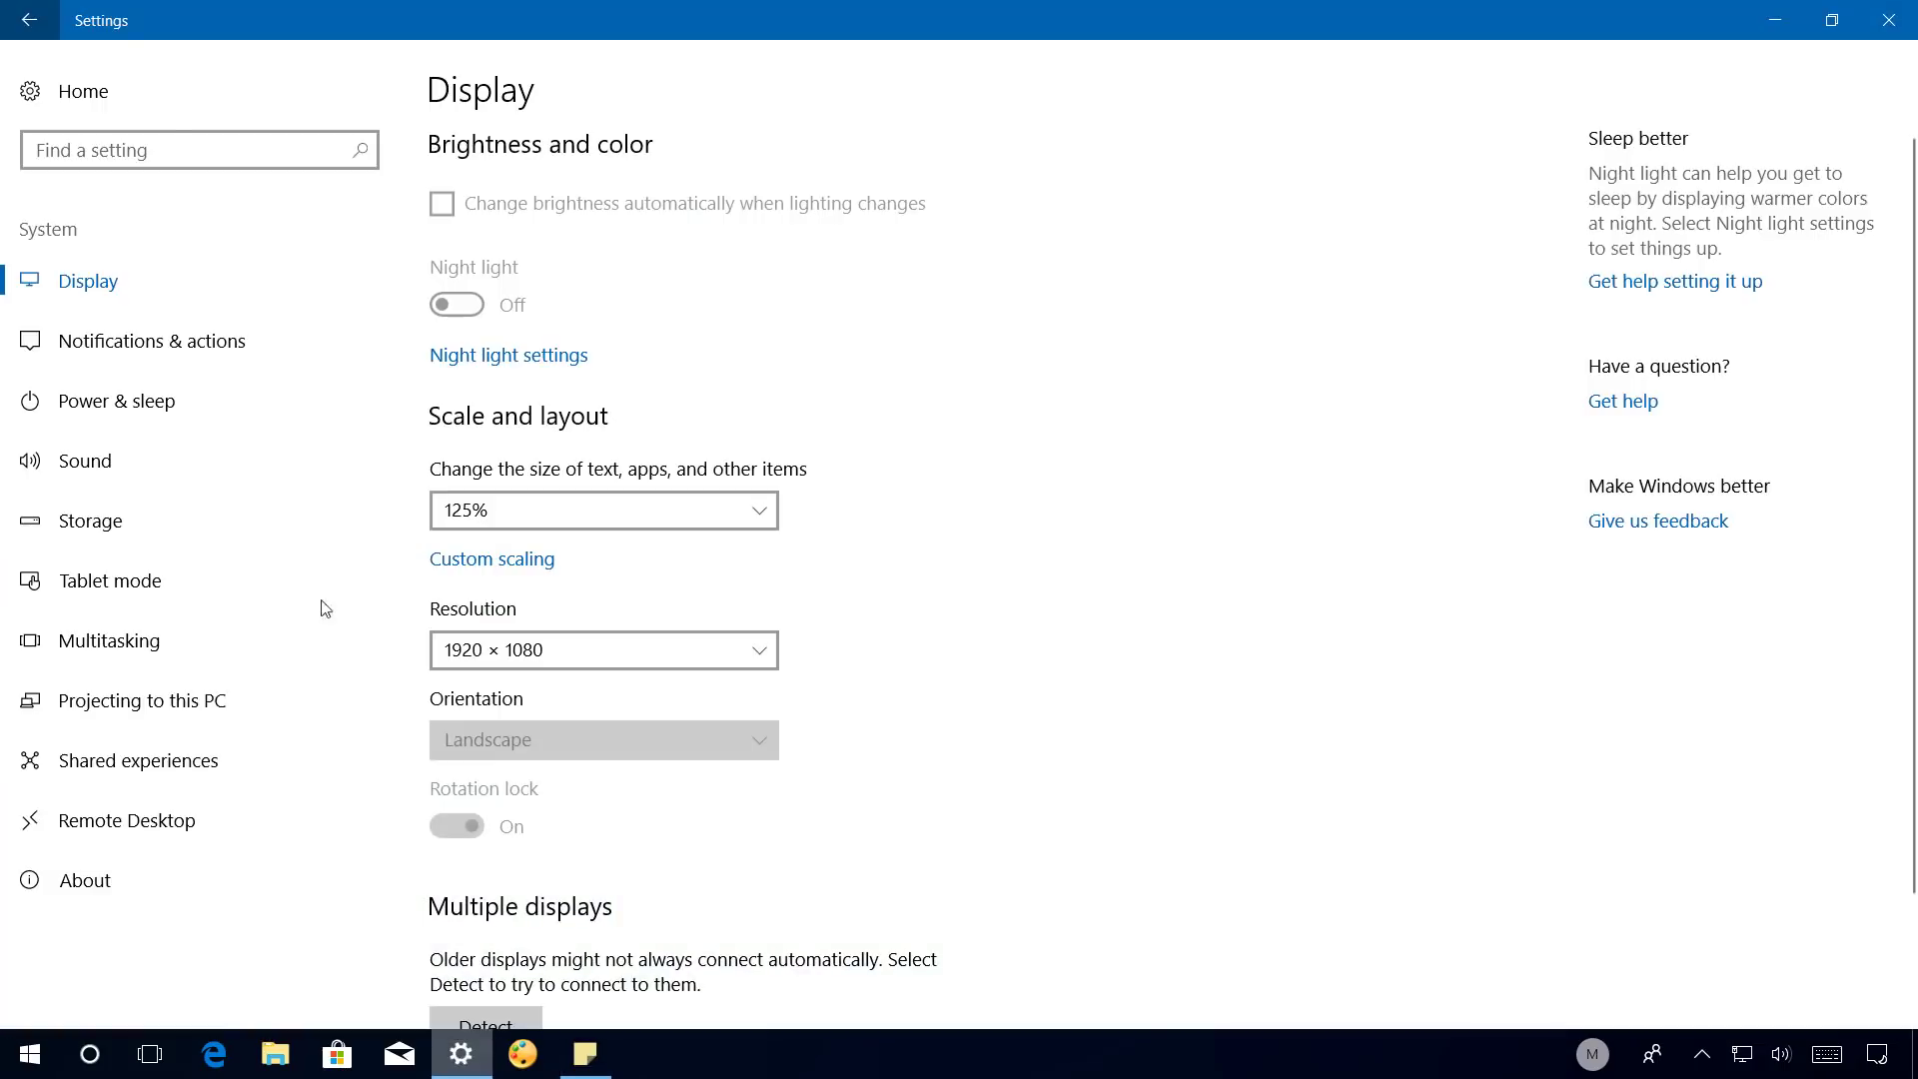
{"action": "left_click", "coordinate": [120, 88]}
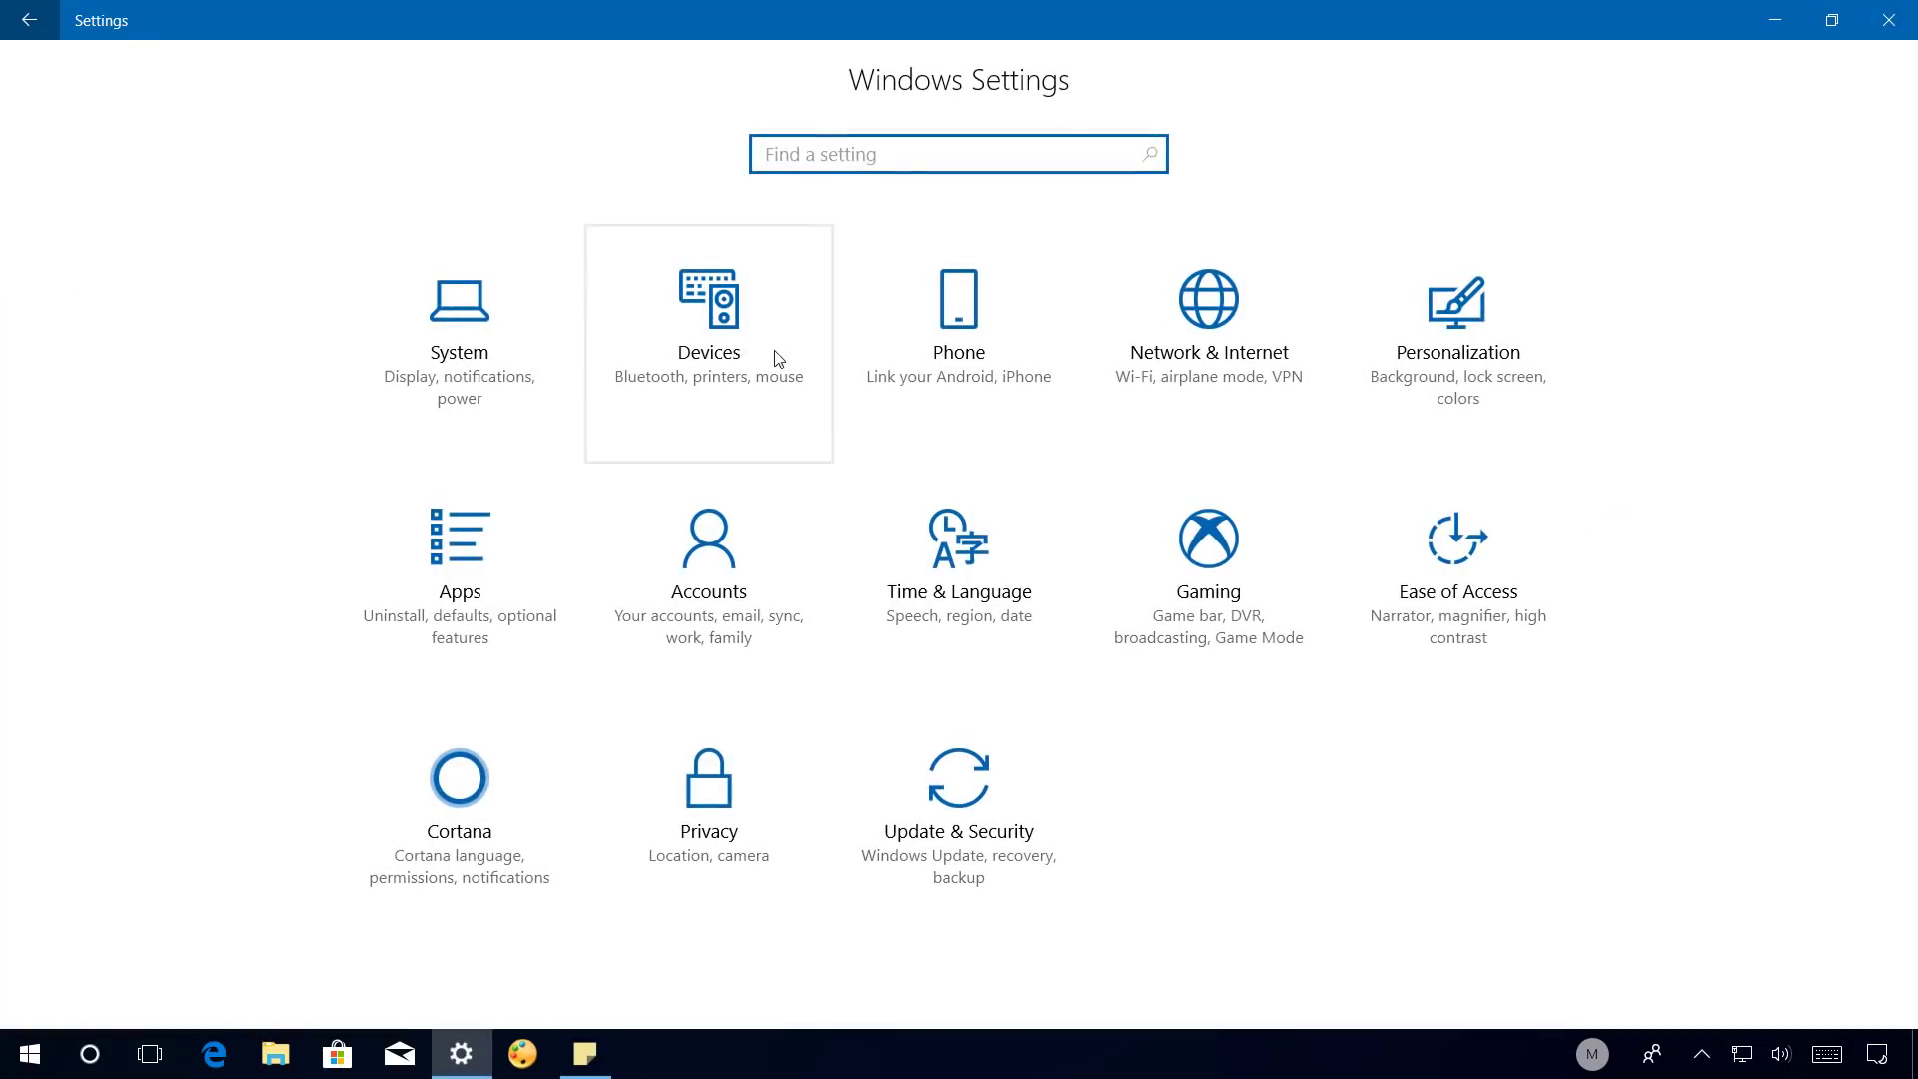
{"action": "left_click", "coordinate": [740, 321]}
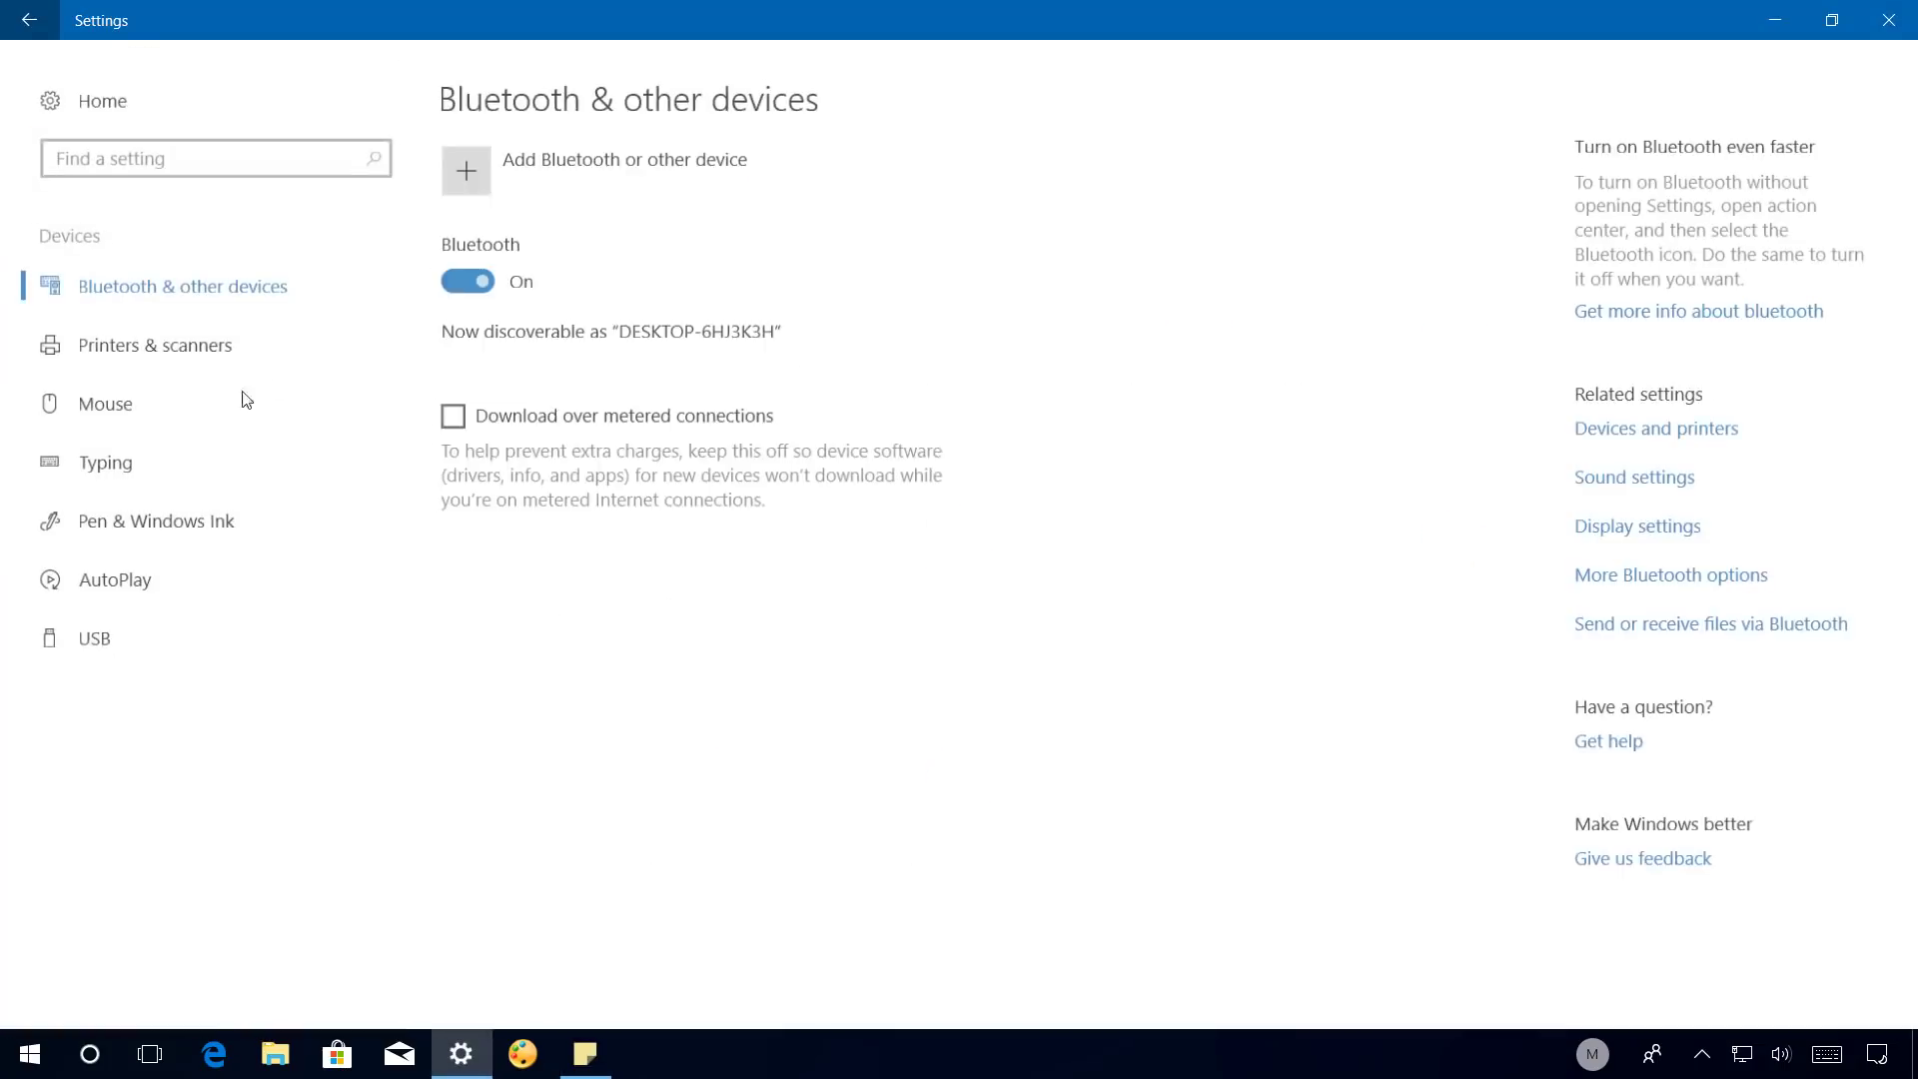
{"action": "left_click", "coordinate": [140, 475]}
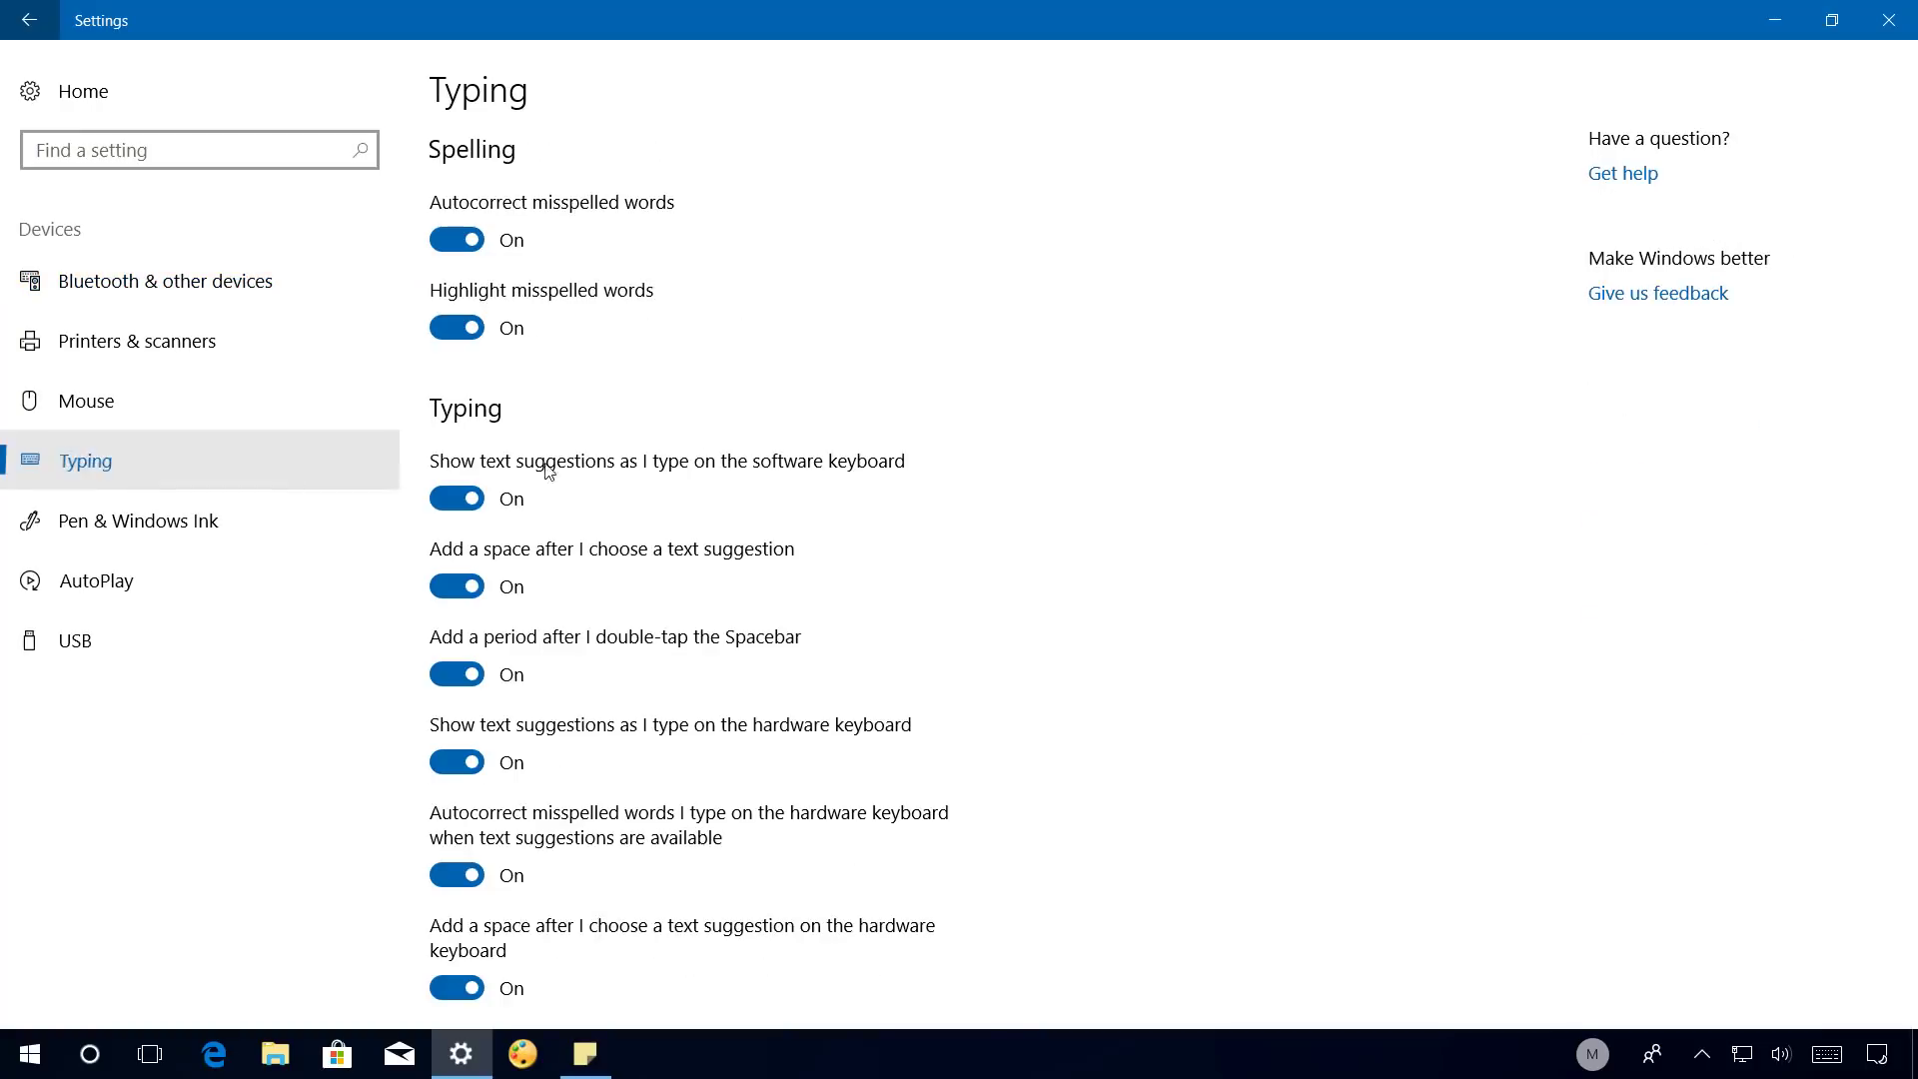
{"action": "scroll", "coordinate": [852, 441], "scroll_direction": "down", "scroll_amount": 1}
{"action": "scroll", "coordinate": [853, 441], "scroll_direction": "down", "scroll_amount": 2}
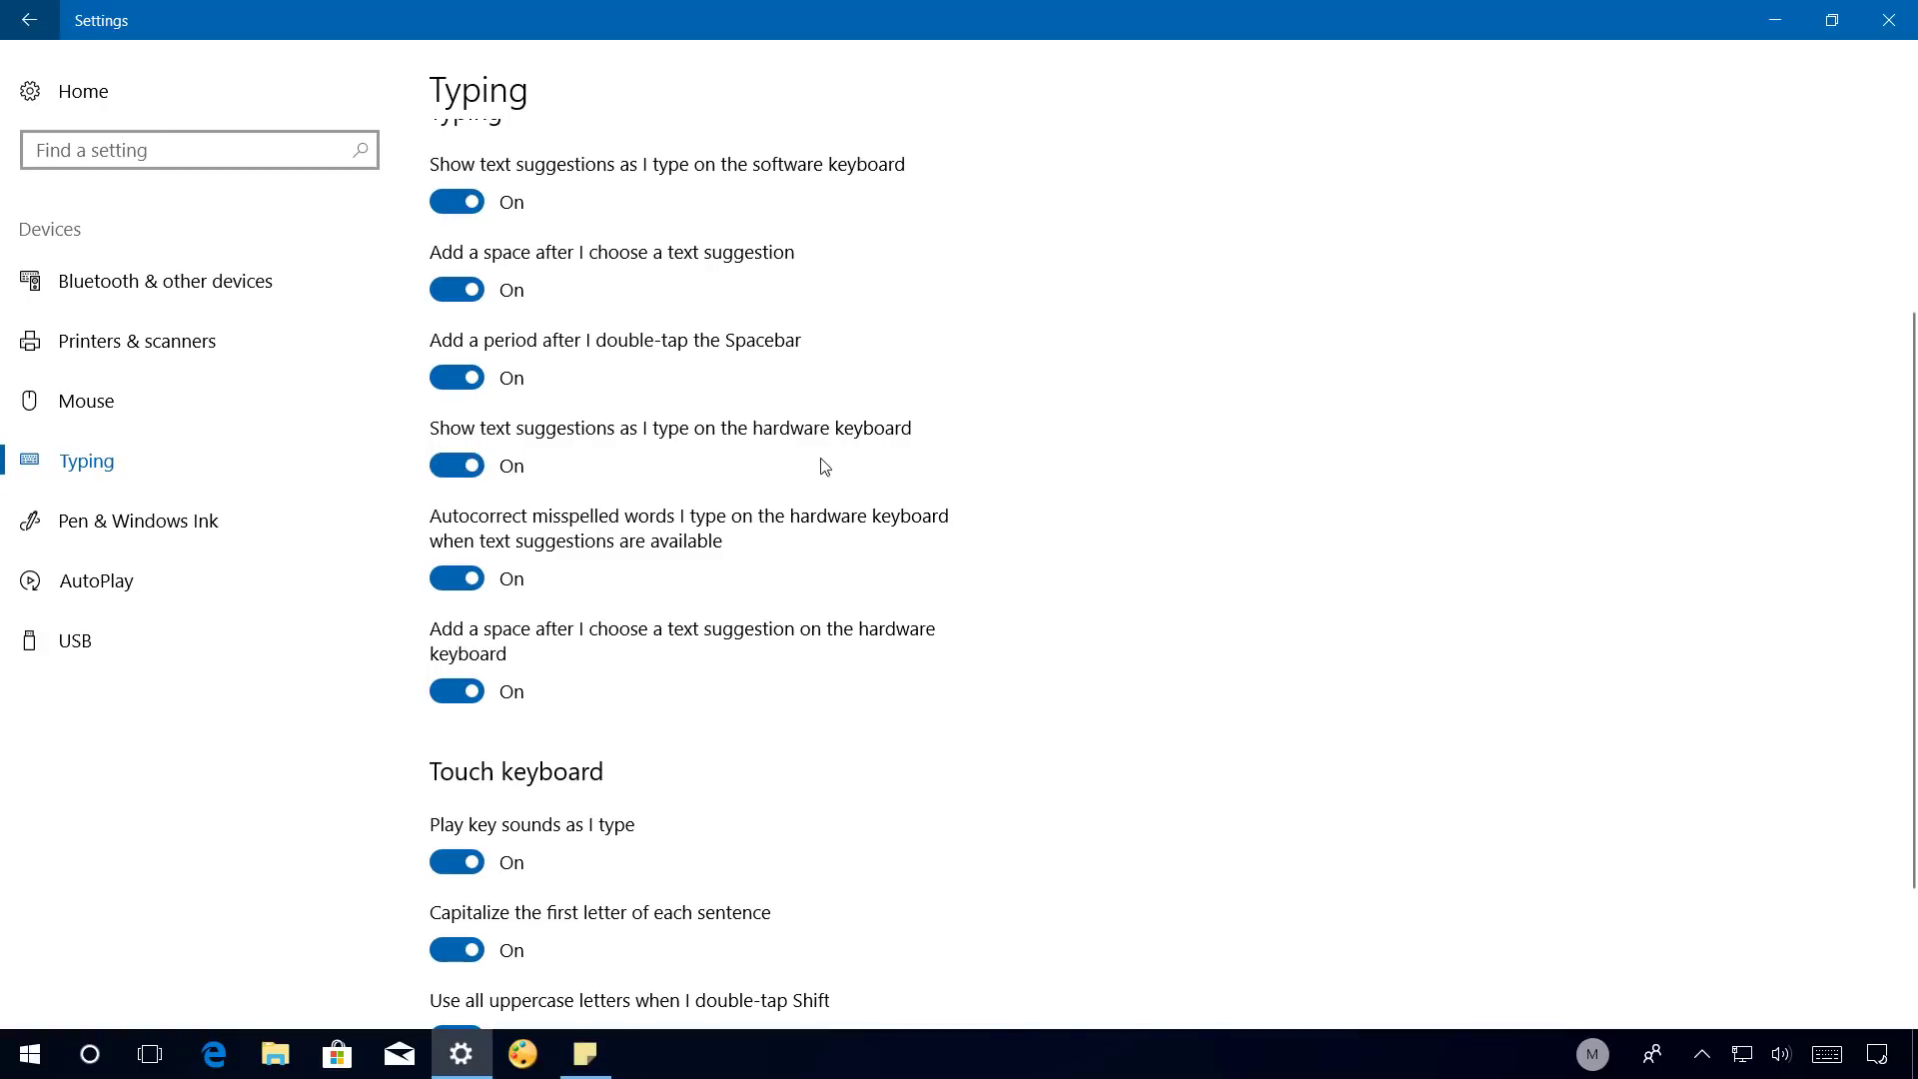
Toggle hardware-keyboard text suggestions off and on, minimise Settings and close Sticky Notes.
{"action": "left_click", "coordinate": [460, 468]}
{"action": "left_click", "coordinate": [460, 468]}
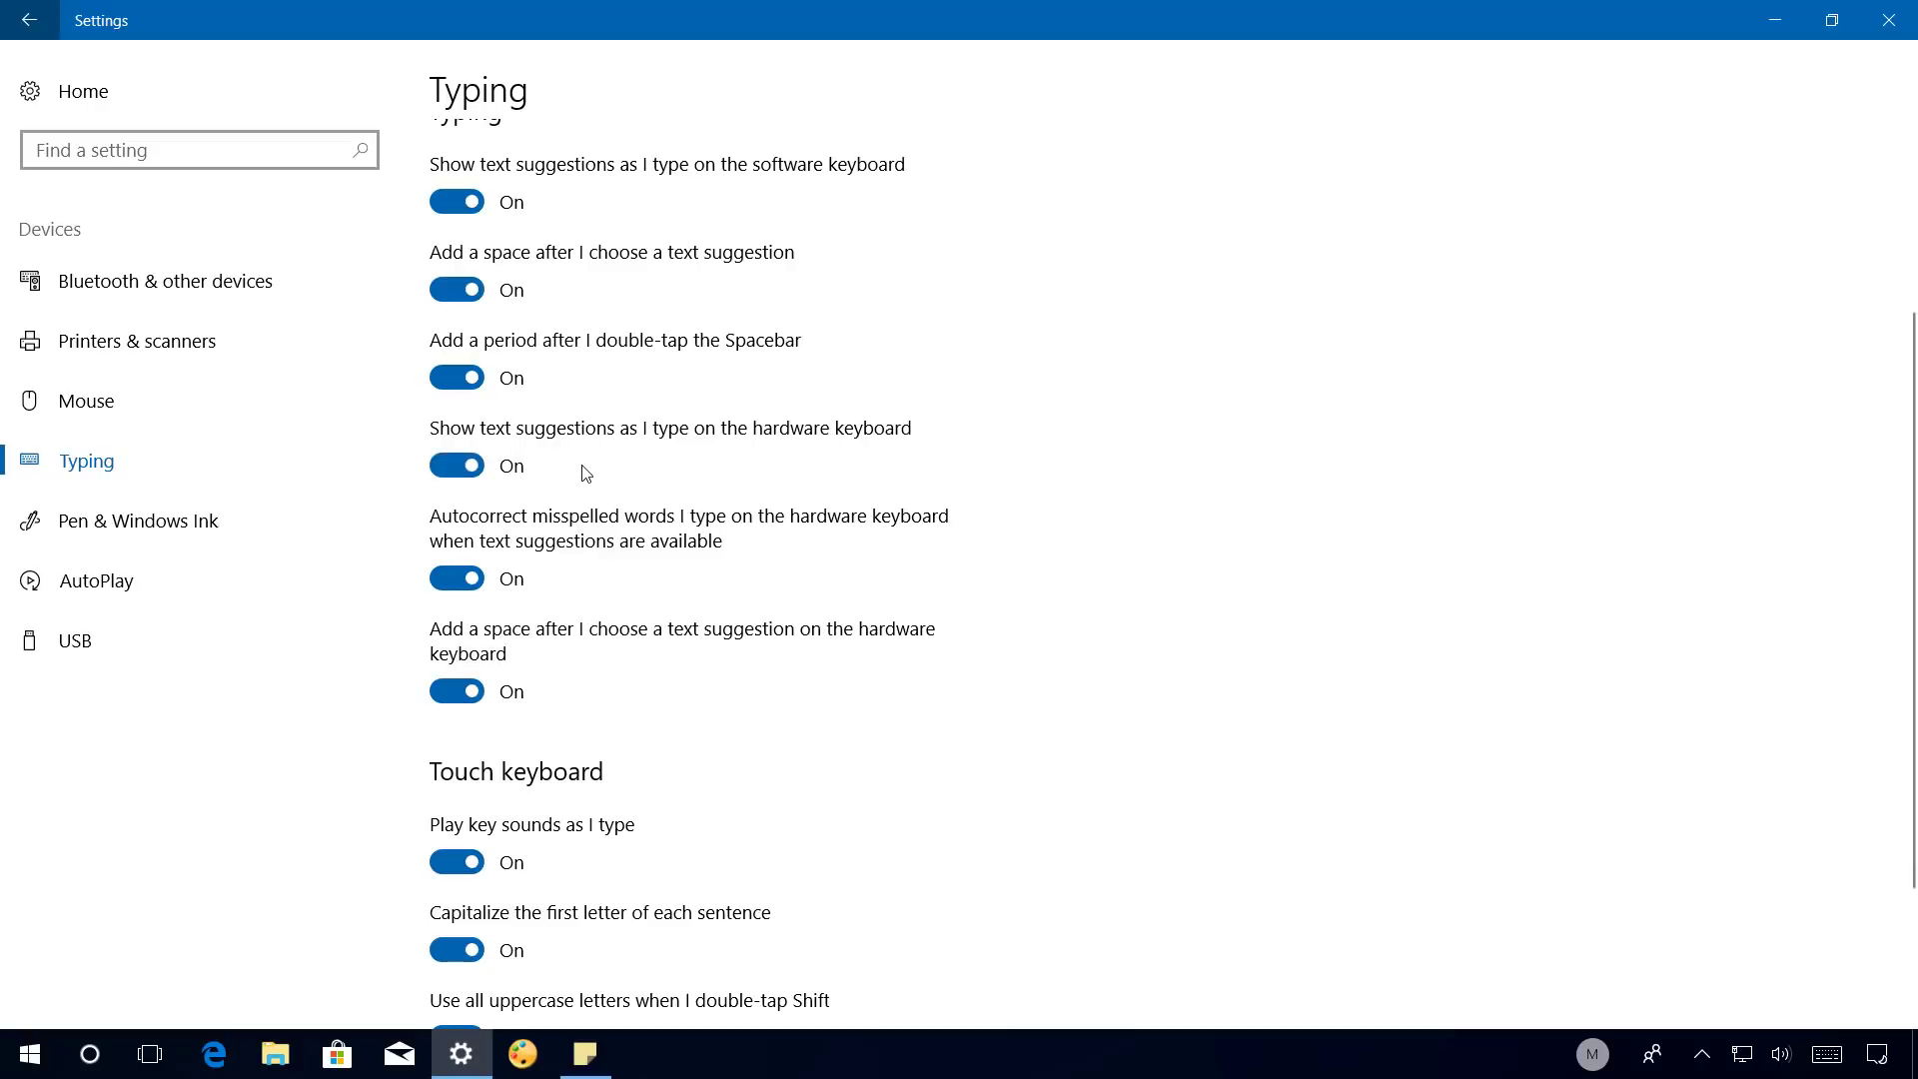
{"action": "left_click", "coordinate": [1777, 24]}
{"action": "key", "text": "alt+F4"}
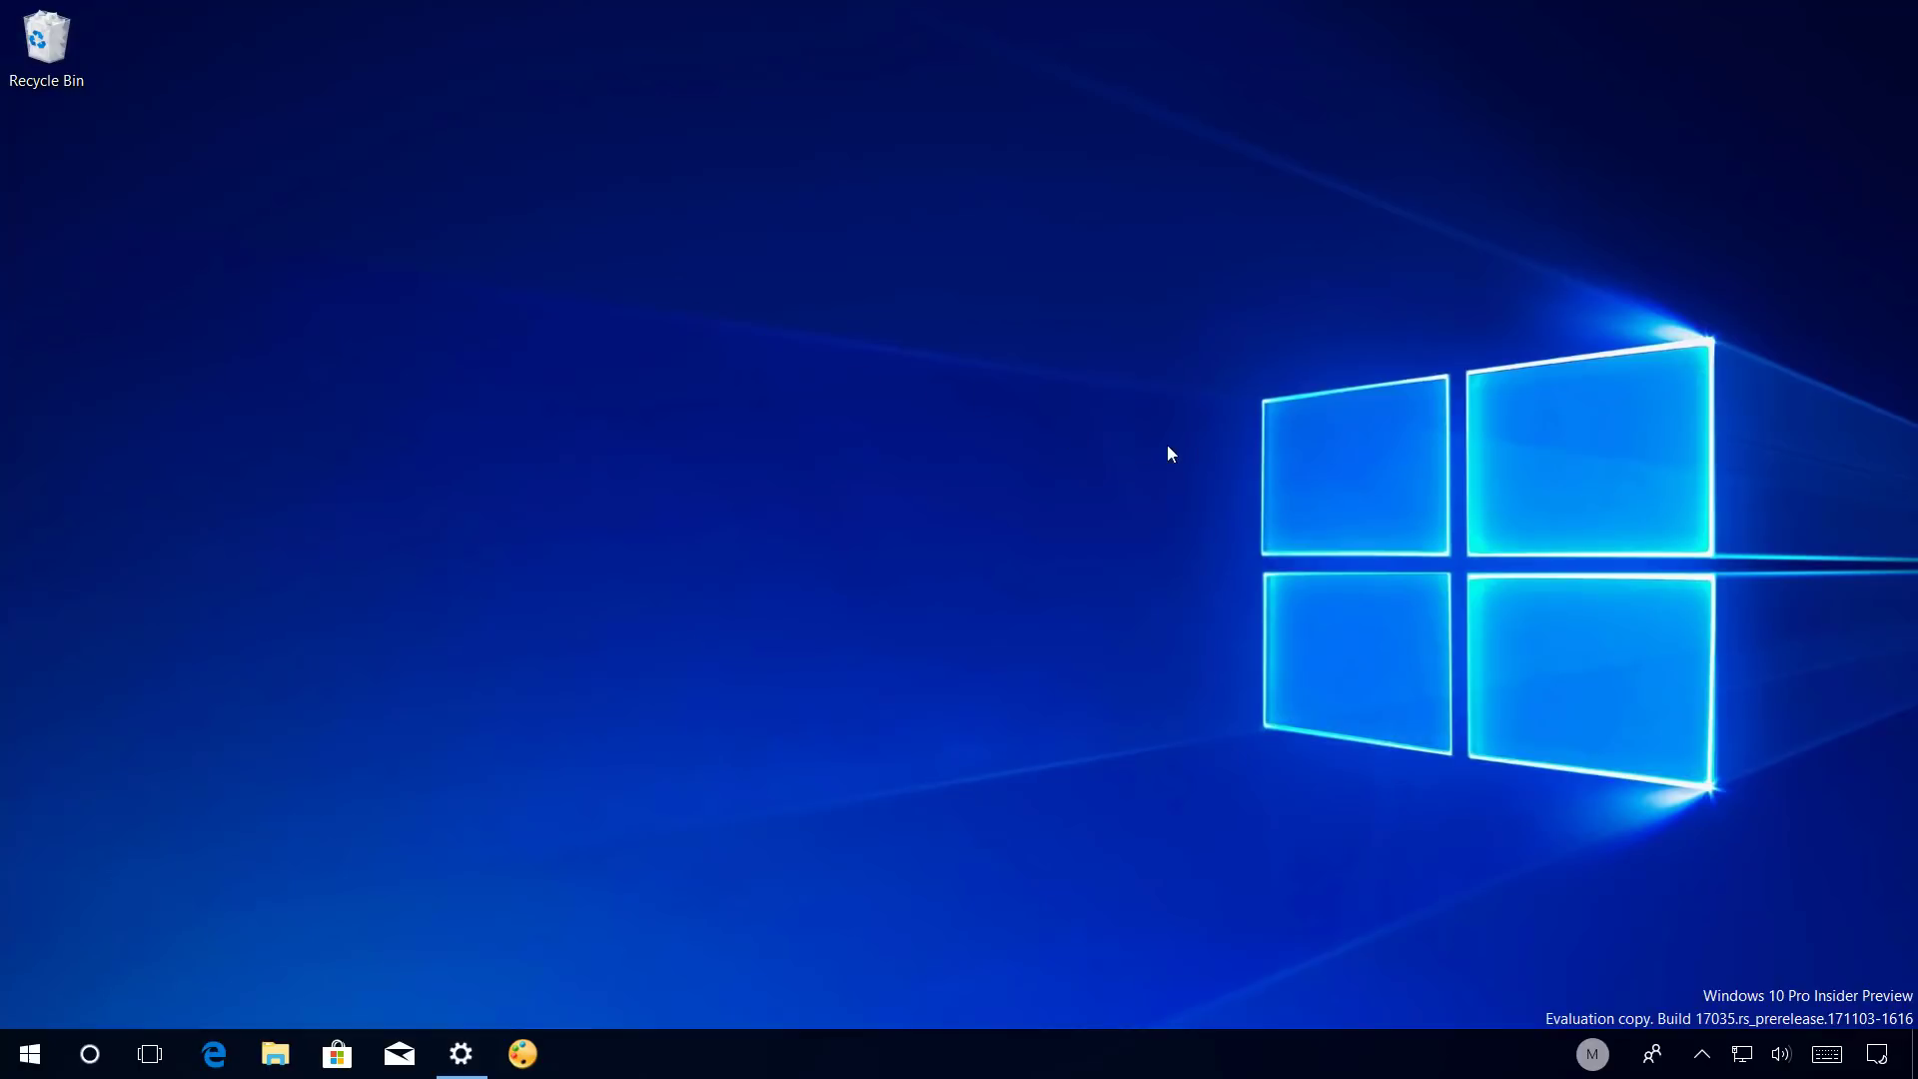
Open the touch keyboard from the tray and move it toward the screen centre.
{"action": "left_click", "coordinate": [1828, 1054]}
{"action": "left_click_drag", "start_coordinate": [1167, 453], "coordinate": [1369, 512]}
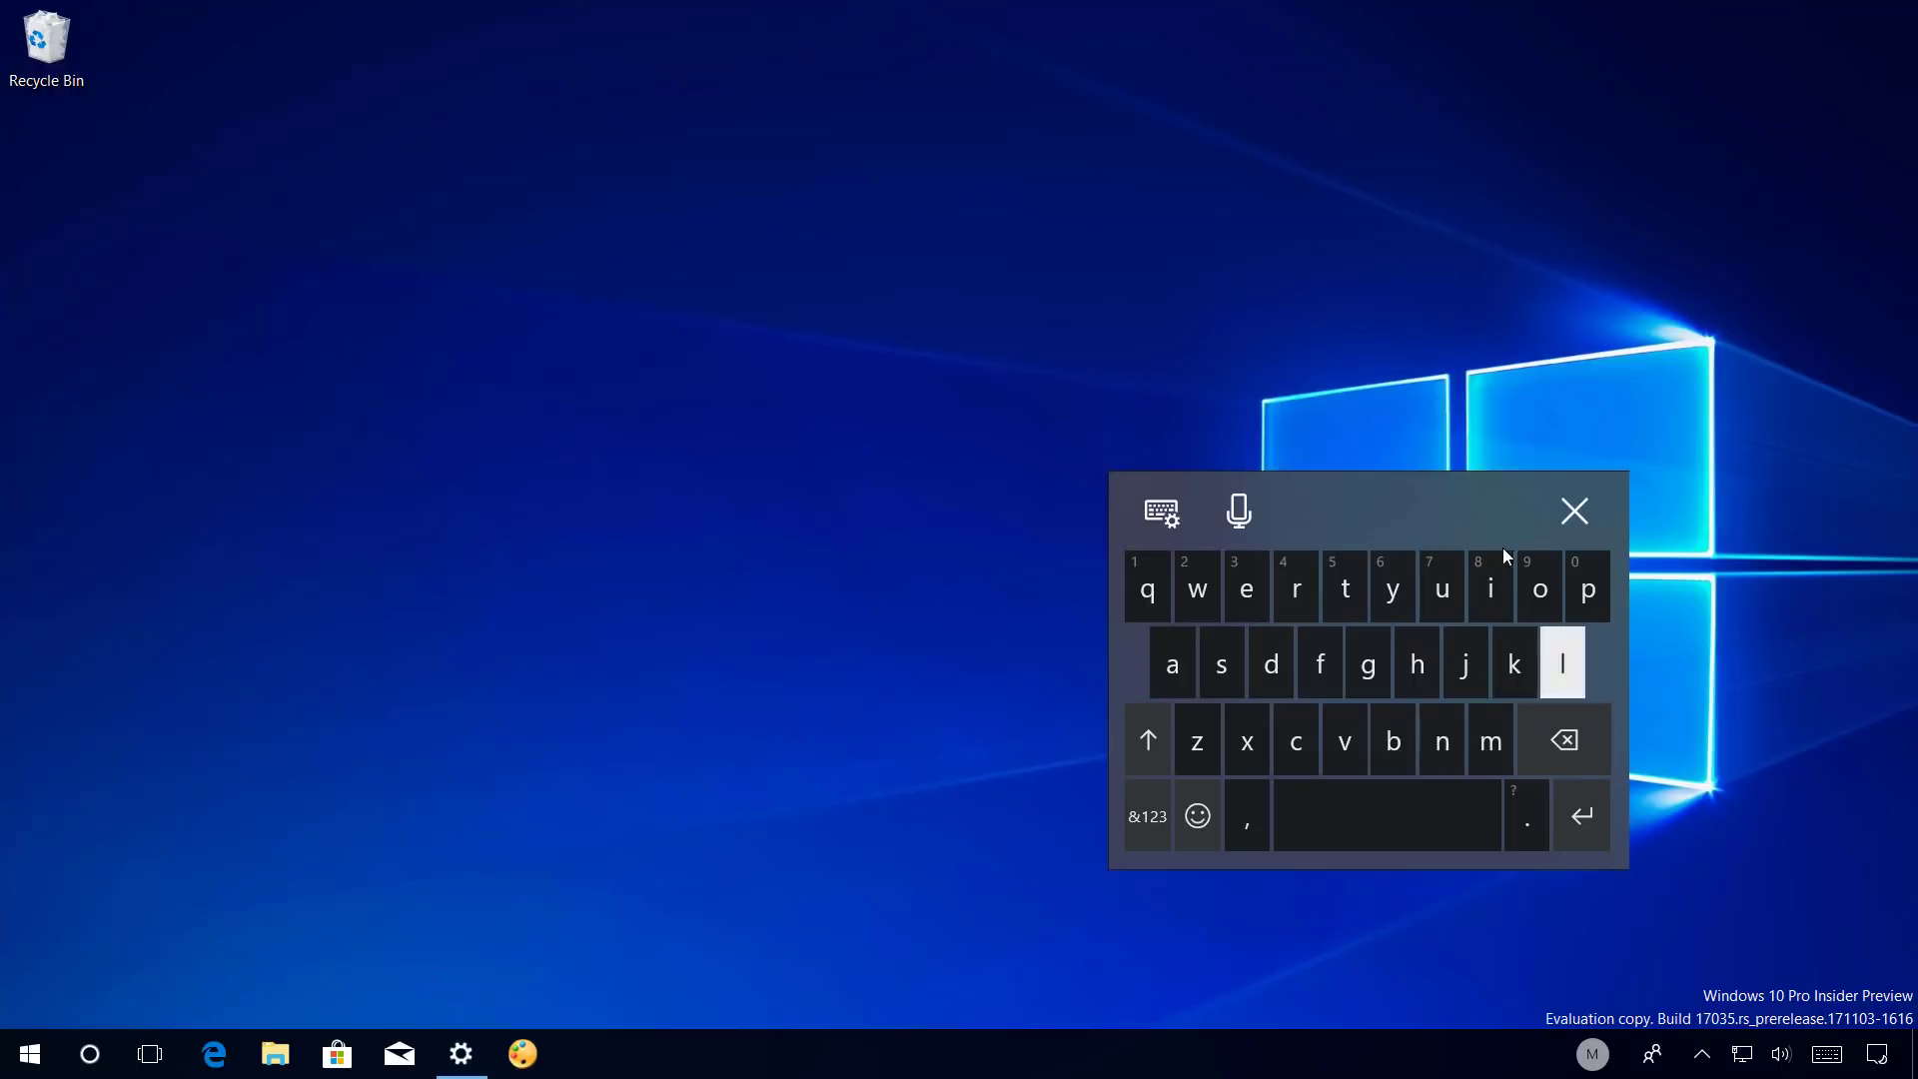
{"action": "left_click_drag", "start_coordinate": [1481, 500], "coordinate": [1165, 393]}
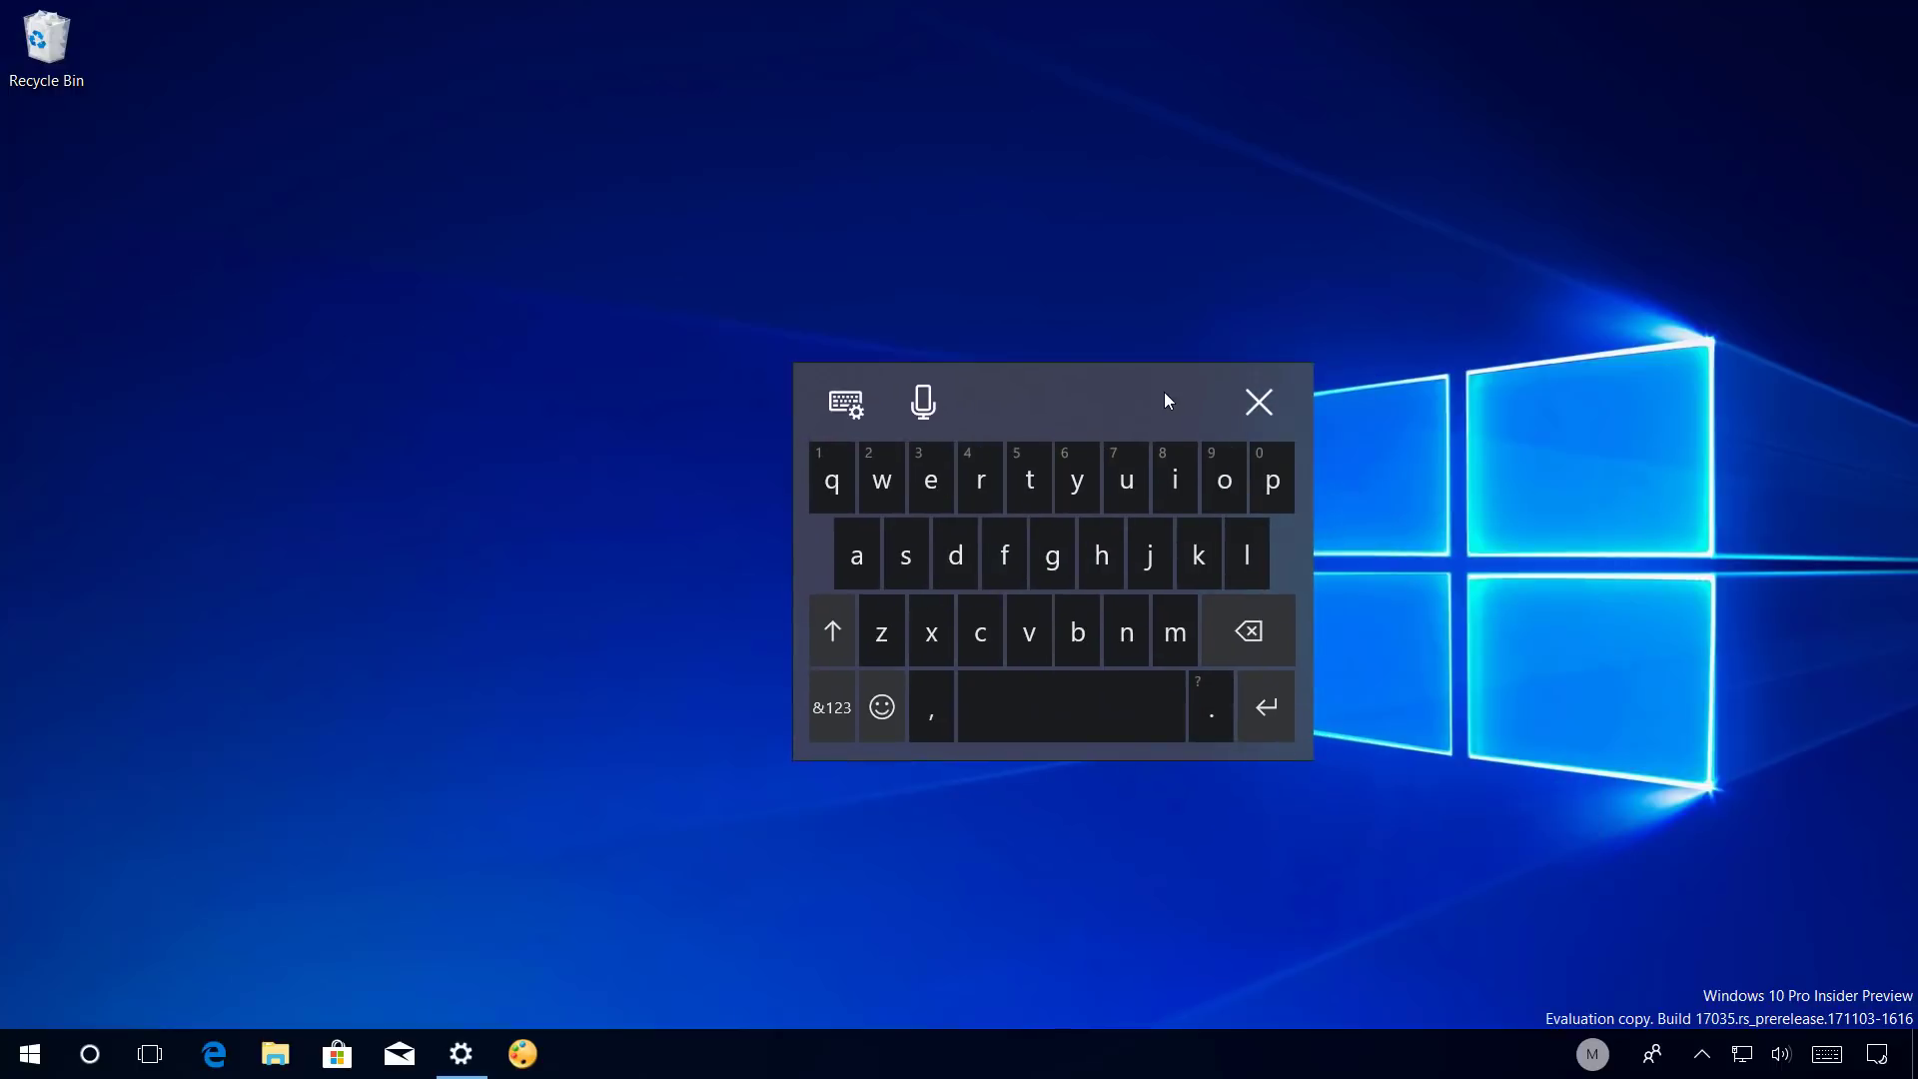
Switch the touch keyboard to the handwriting layout and reposition the panel up and left.
{"action": "left_click", "coordinate": [857, 412]}
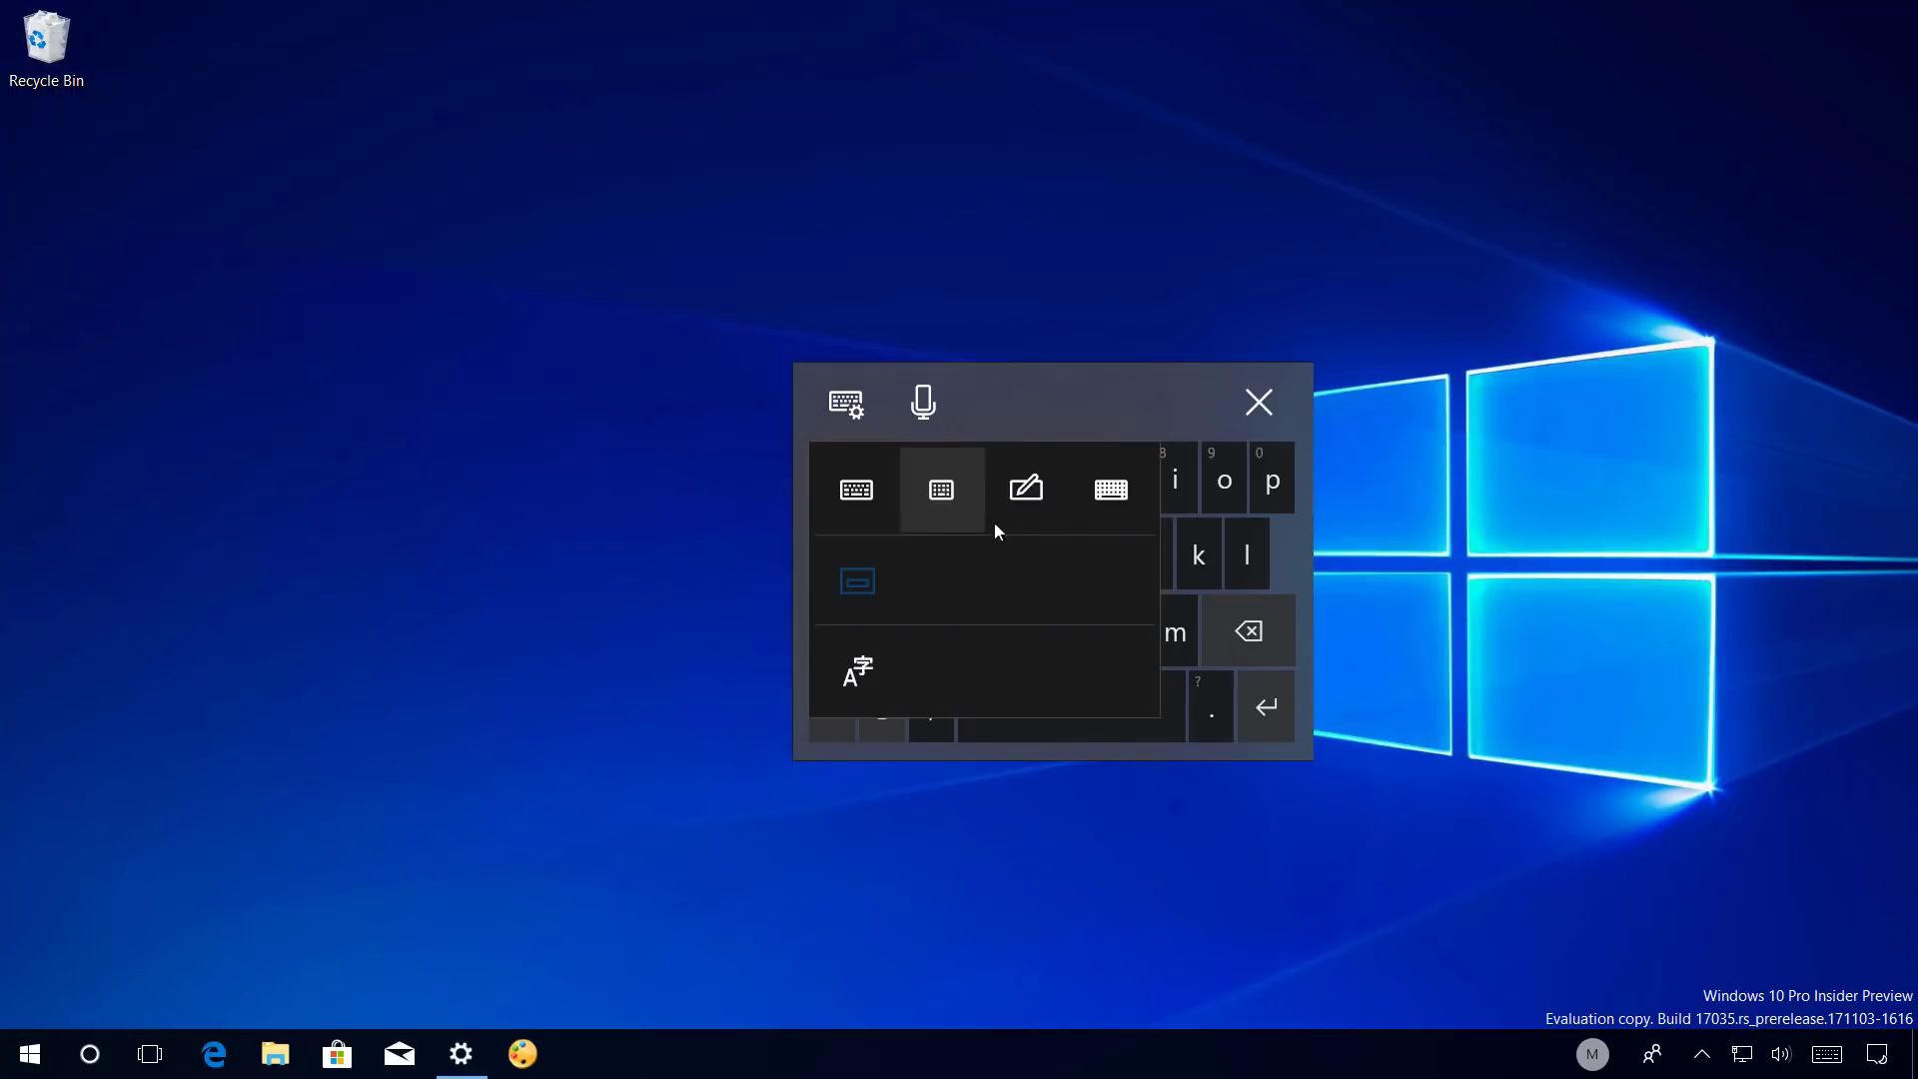
{"action": "left_click", "coordinate": [1054, 501]}
{"action": "left_click_drag", "start_coordinate": [1186, 592], "coordinate": [1025, 523]}
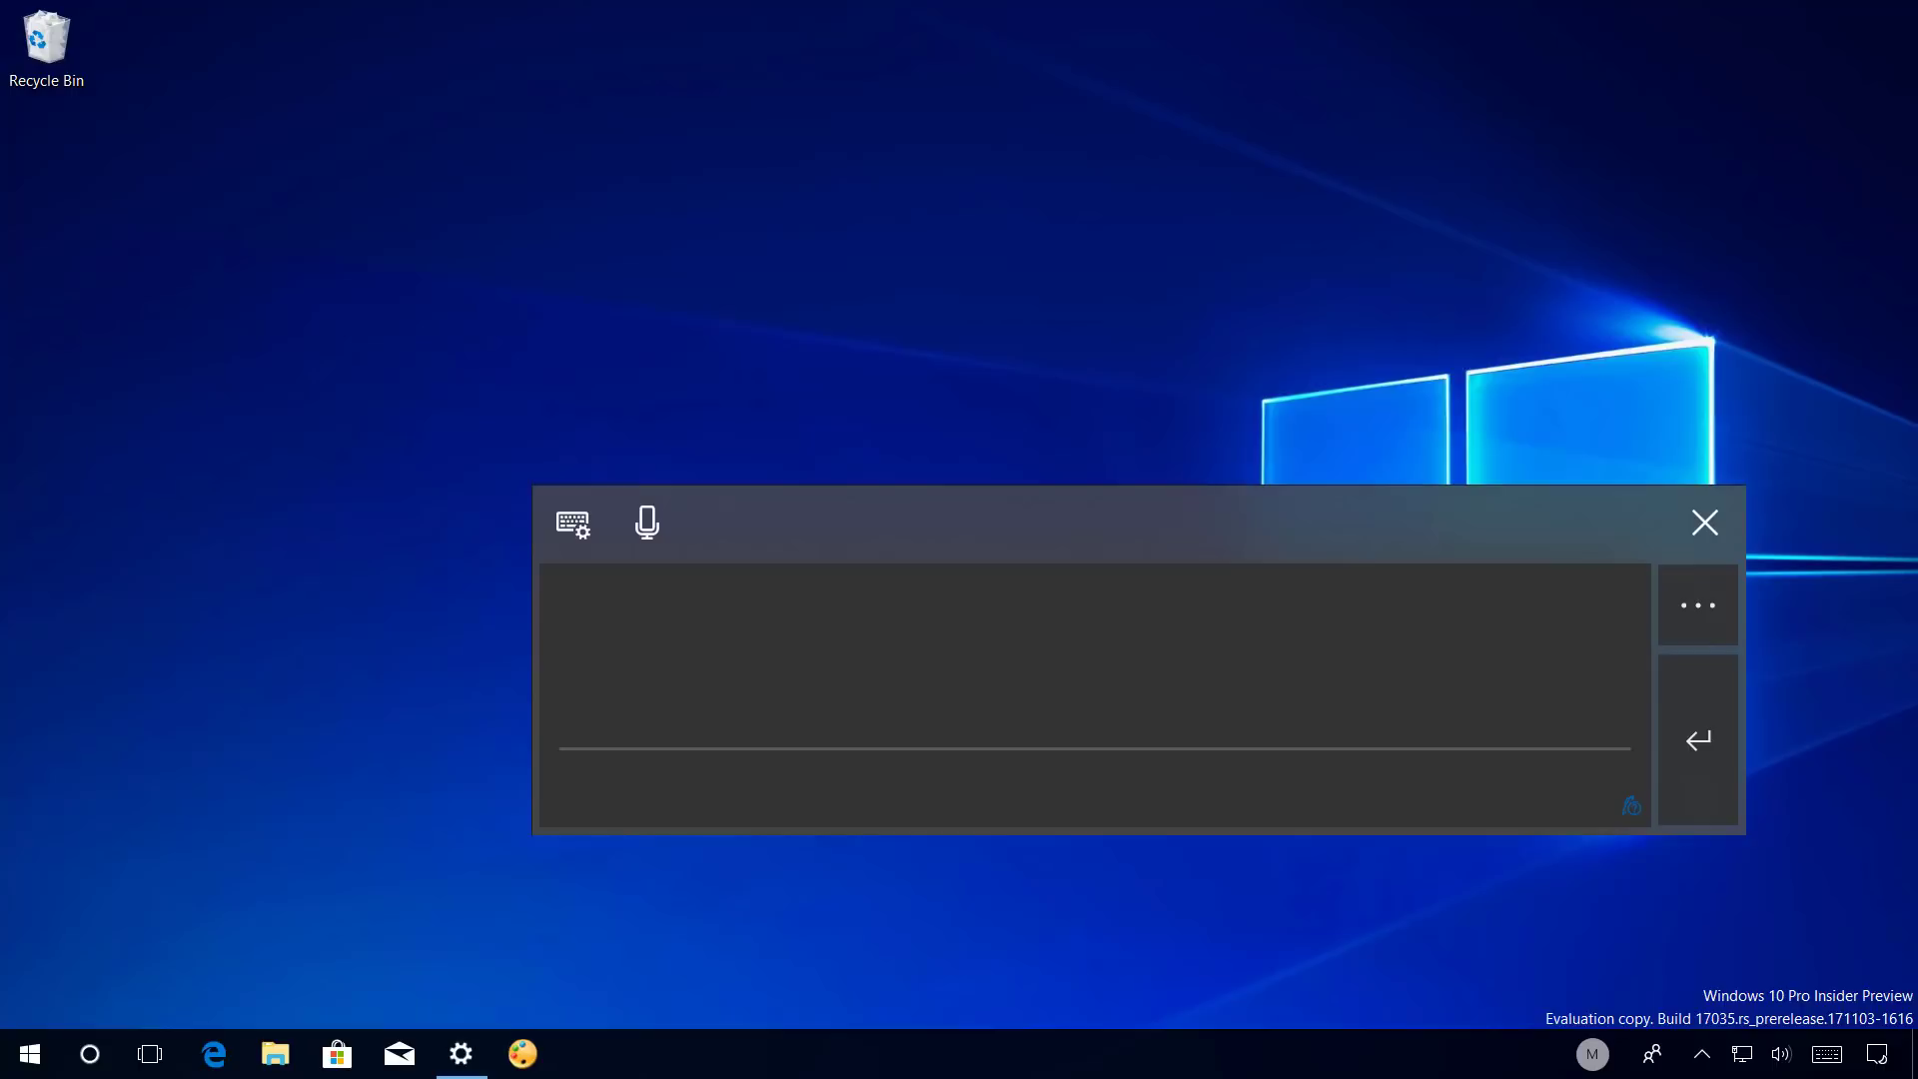
Handwrite HOUSE, split it into 'HO USE' with a vertical stroke, and close the panel.
{"action": "left_click", "coordinate": [345, 621]}
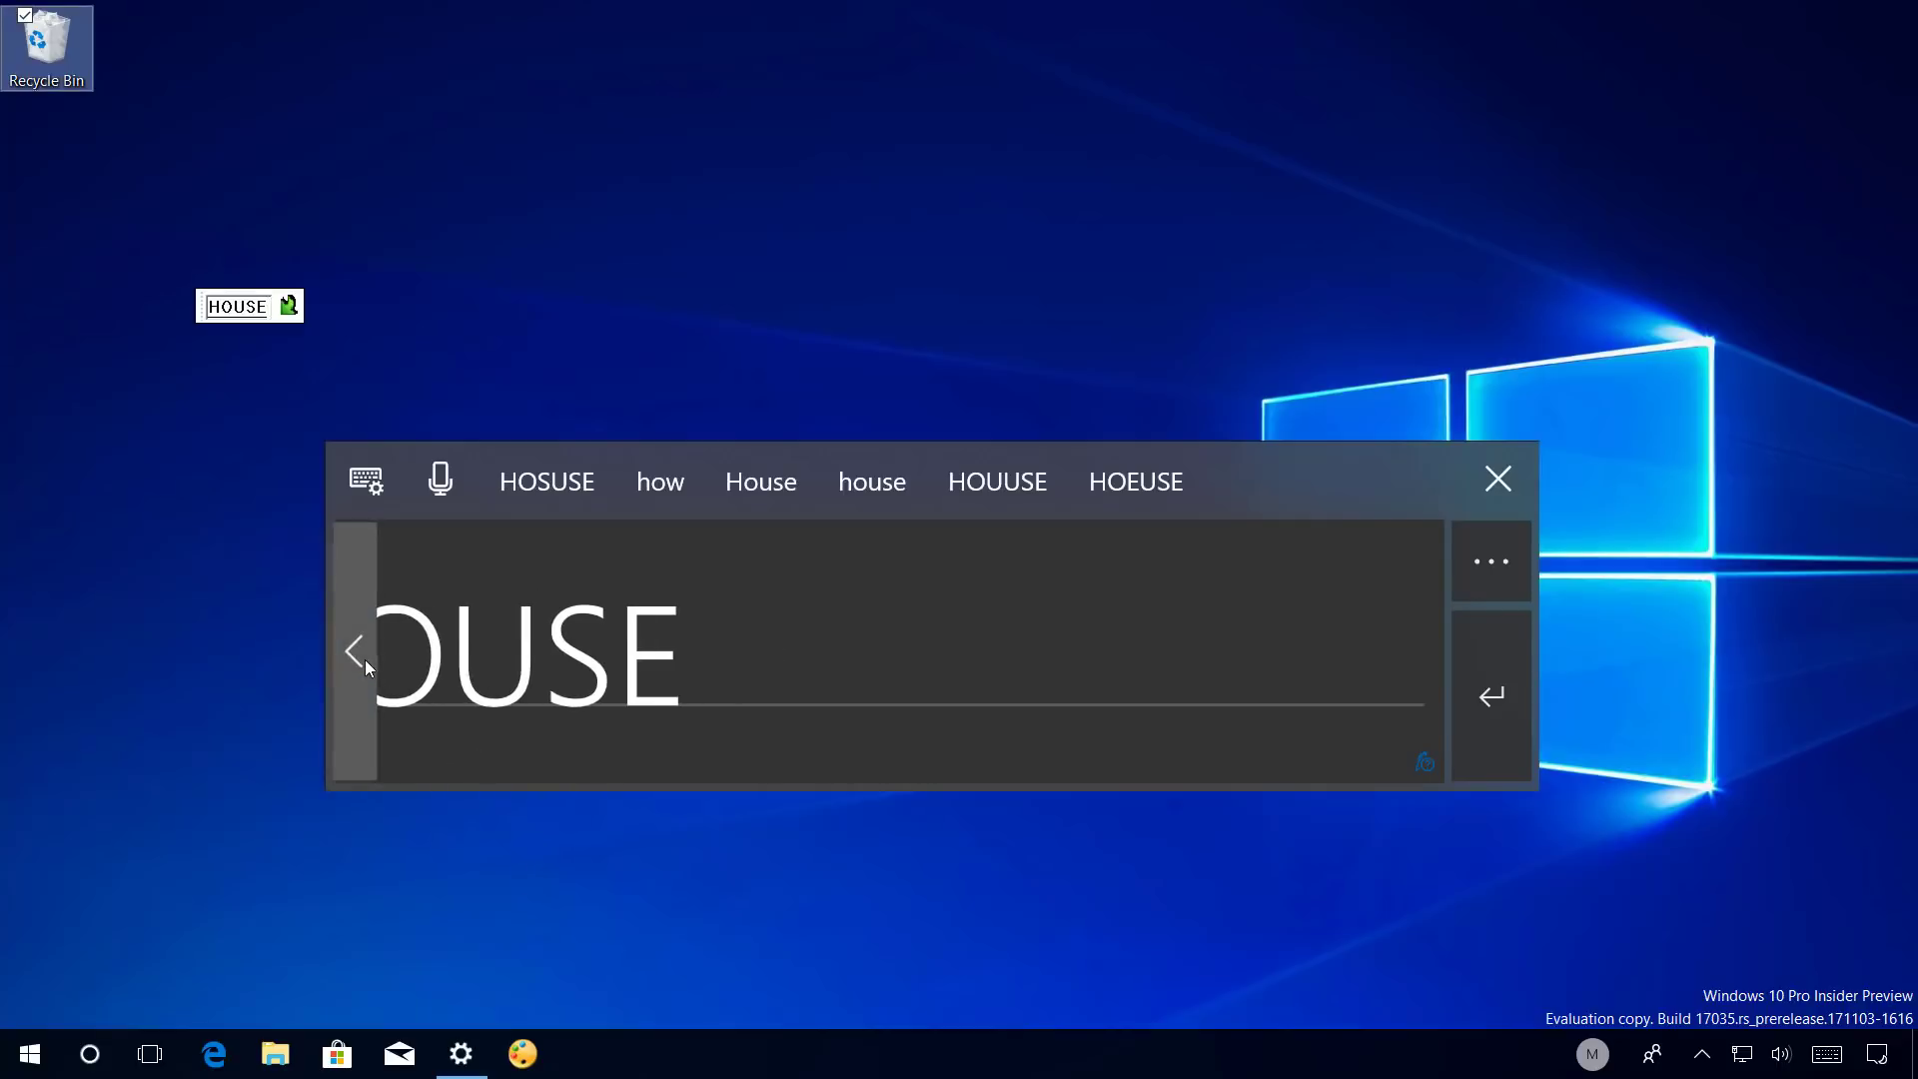
{"action": "left_click", "coordinate": [364, 659]}
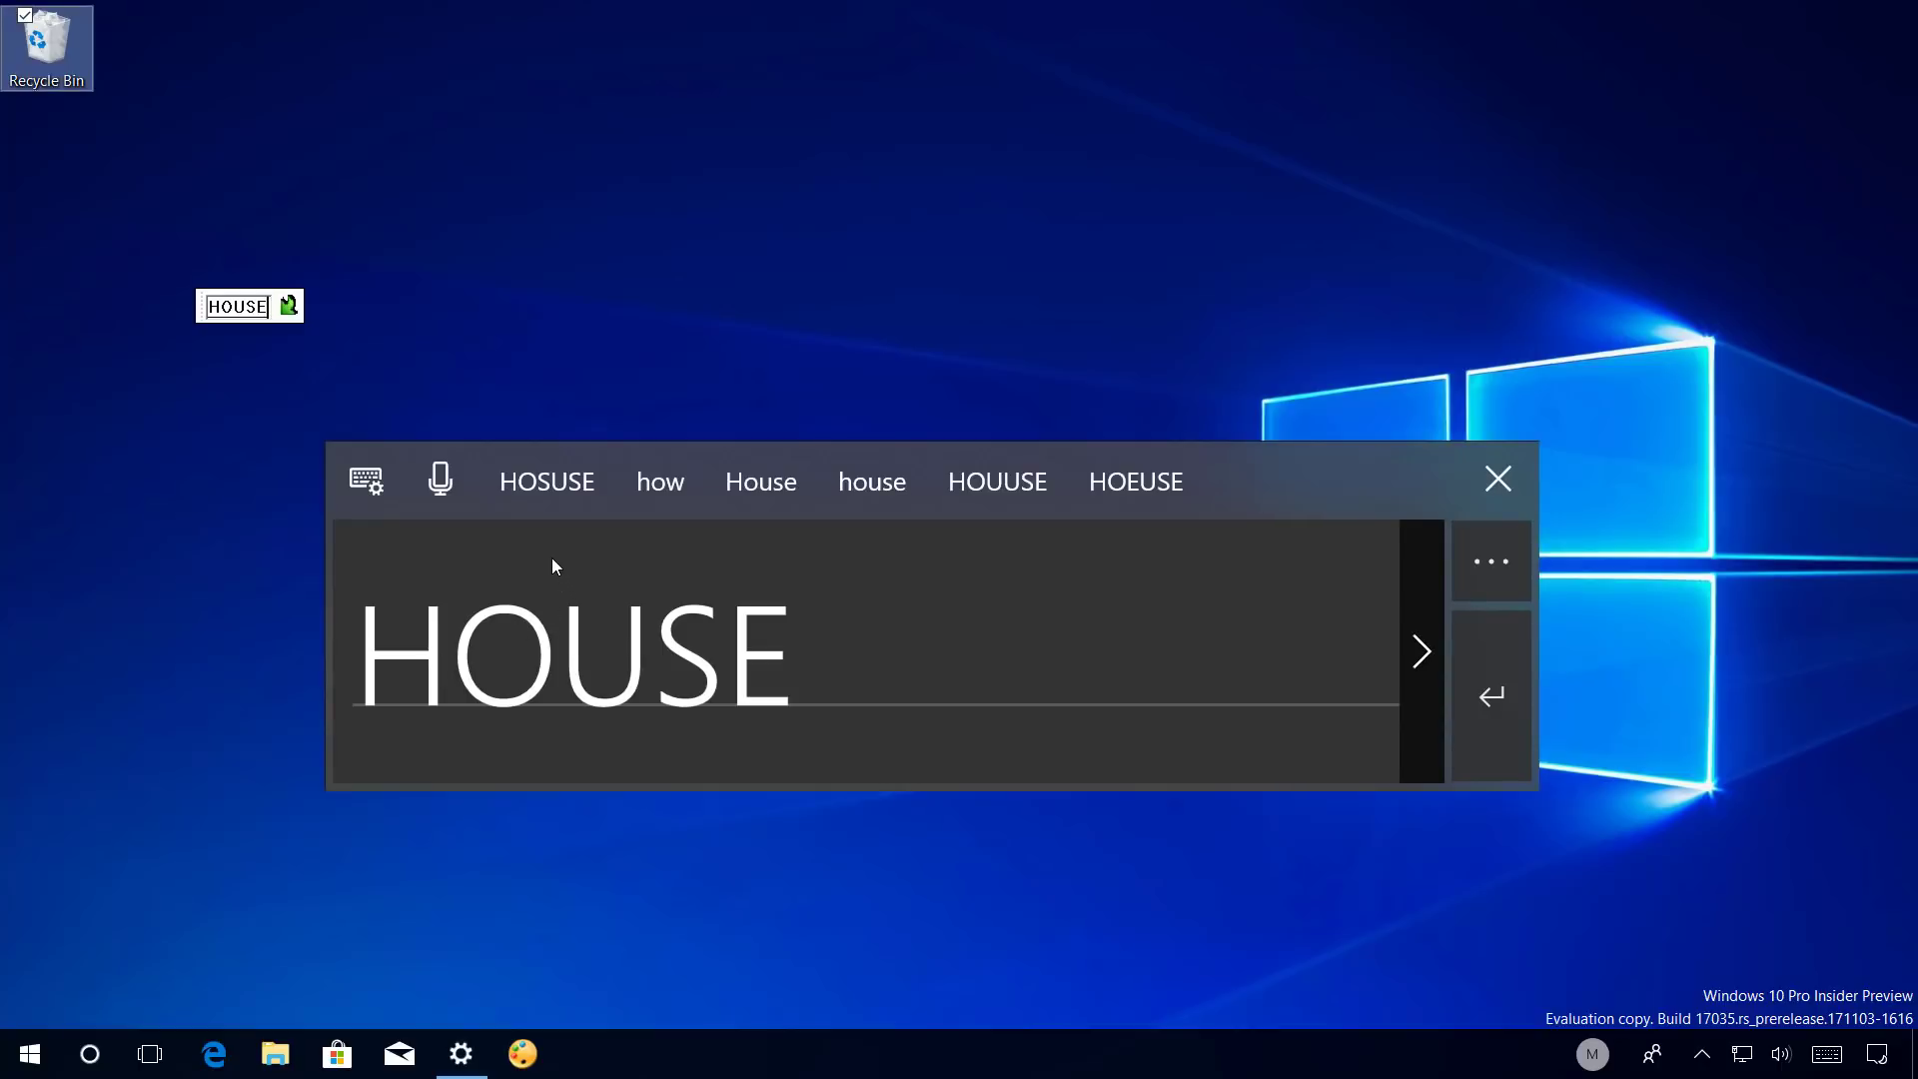
{"action": "left_click_drag", "start_coordinate": [552, 557], "coordinate": [552, 604]}
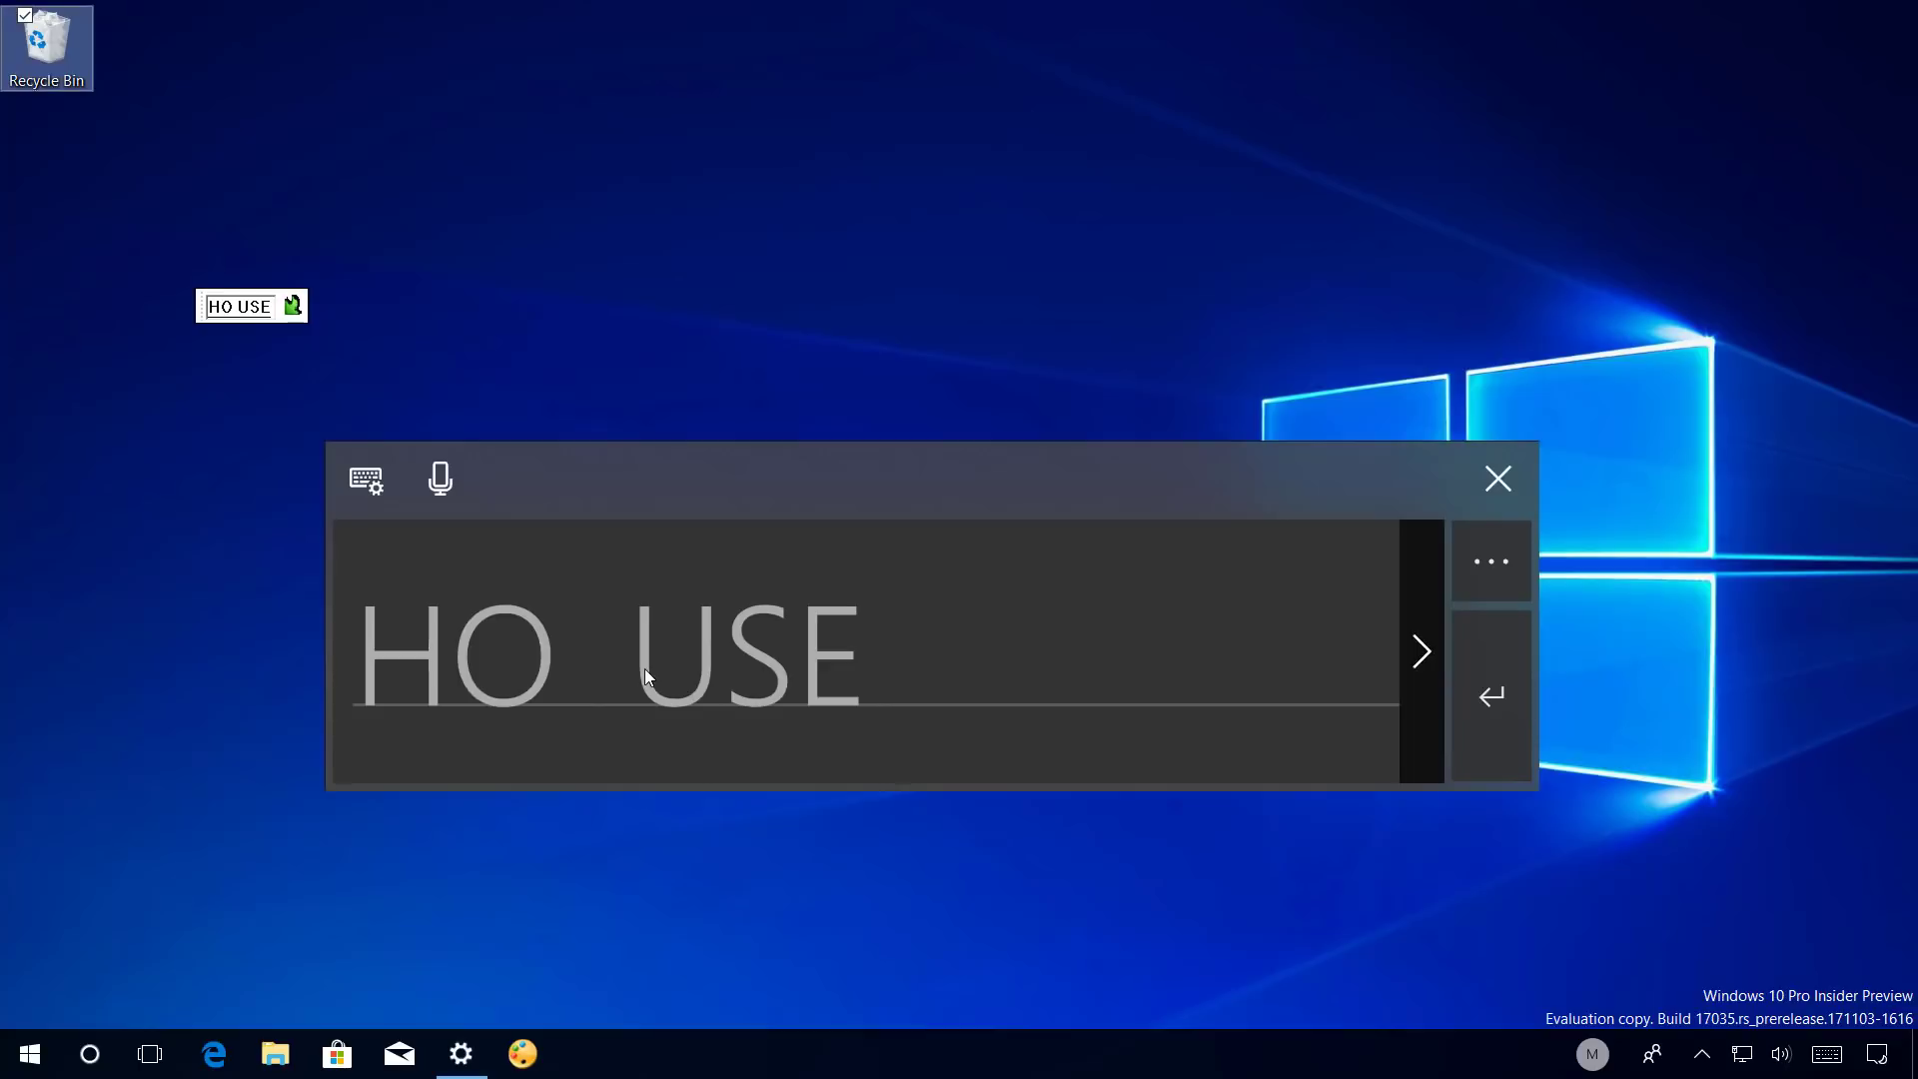
{"action": "left_click", "coordinate": [1498, 479]}
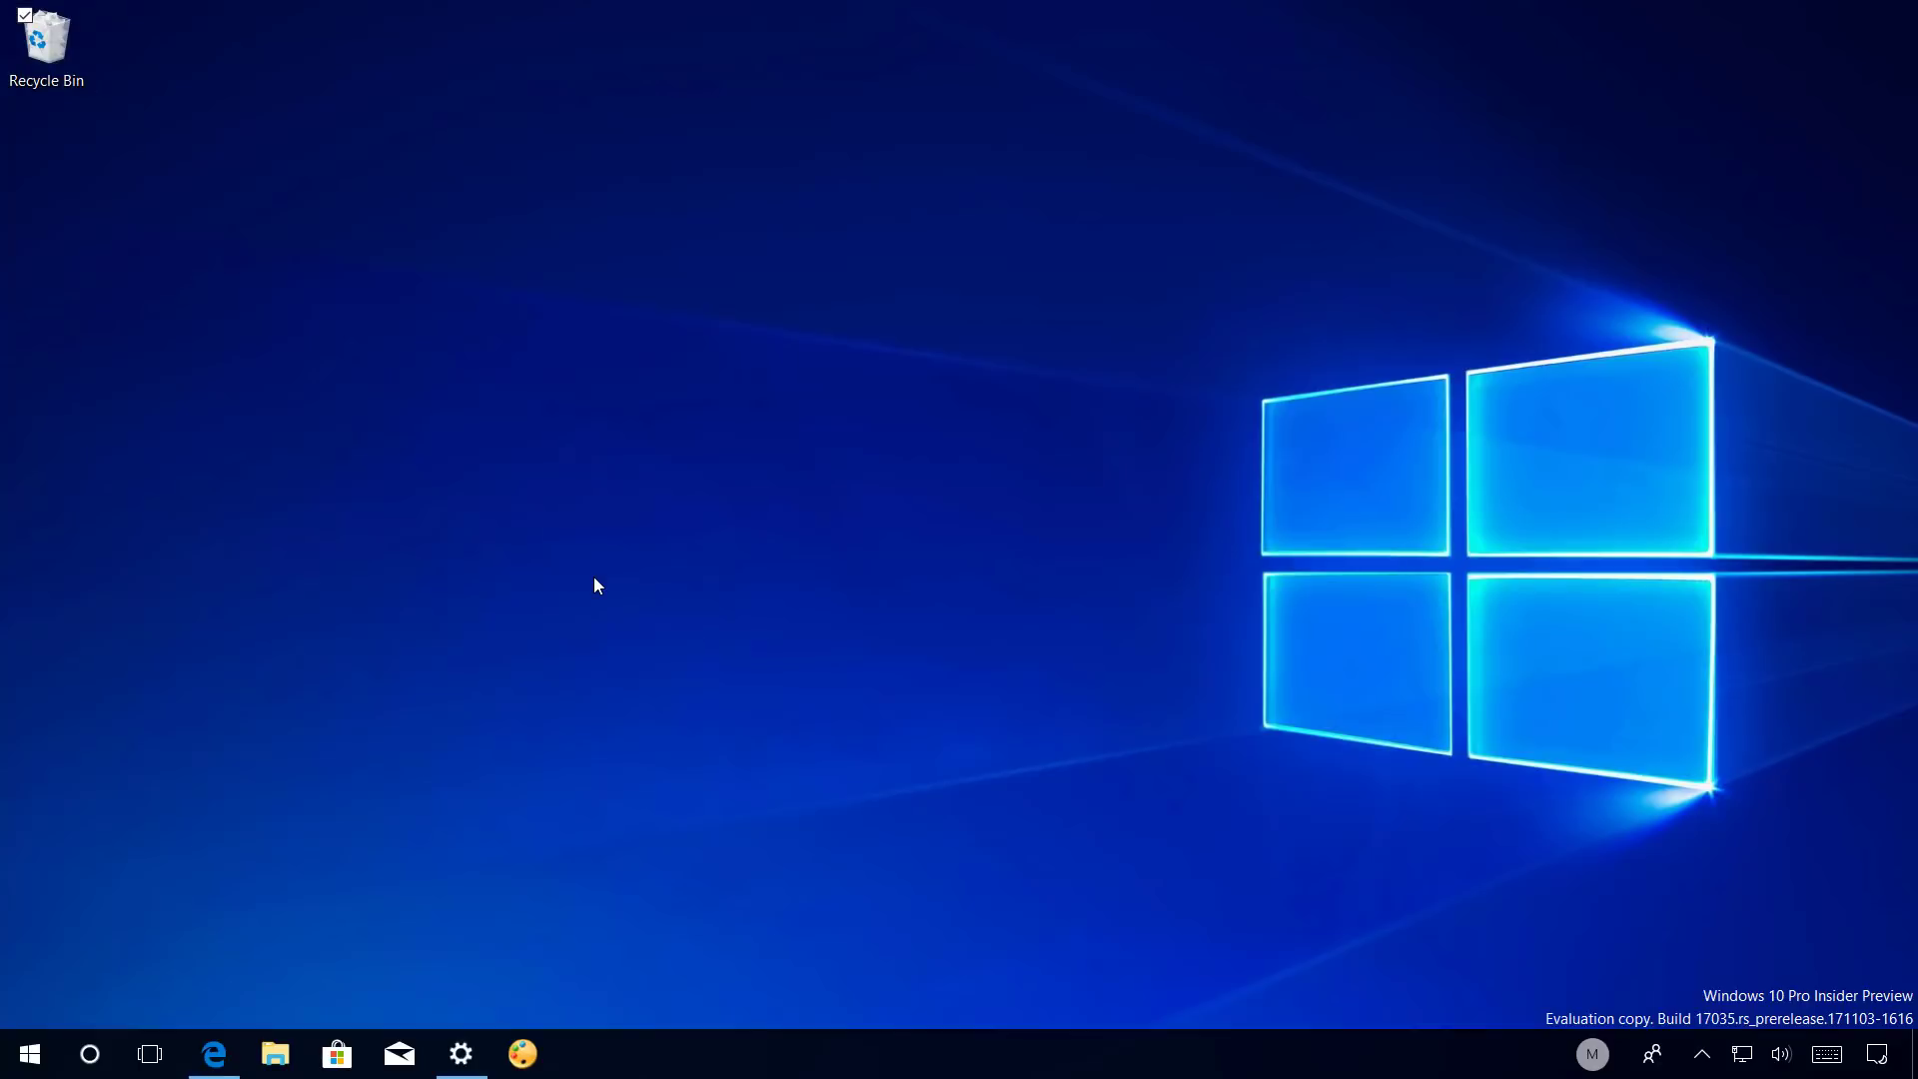
Play the Windows 10 build video in Edge and mute its tab via the tab's Mute tab option.
{"action": "left_click", "coordinate": [214, 1057]}
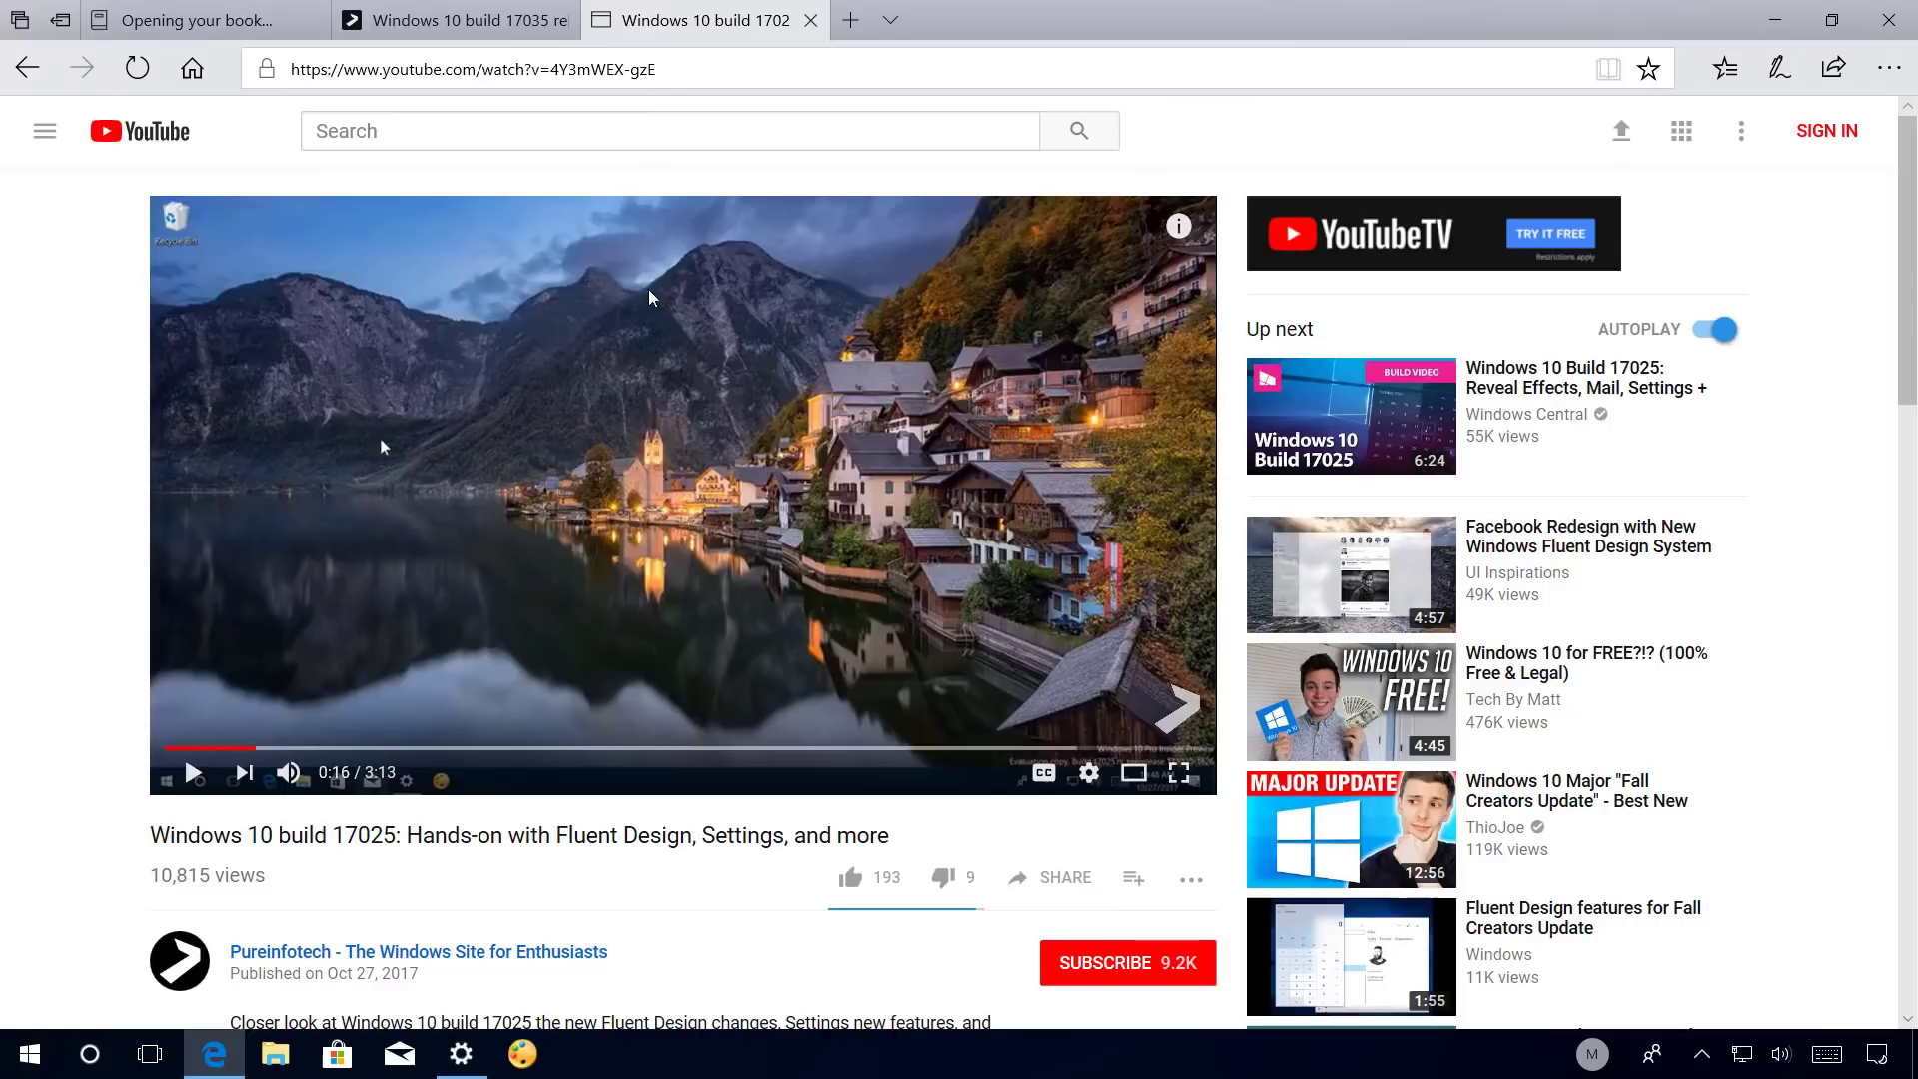
{"action": "left_click", "coordinate": [642, 437]}
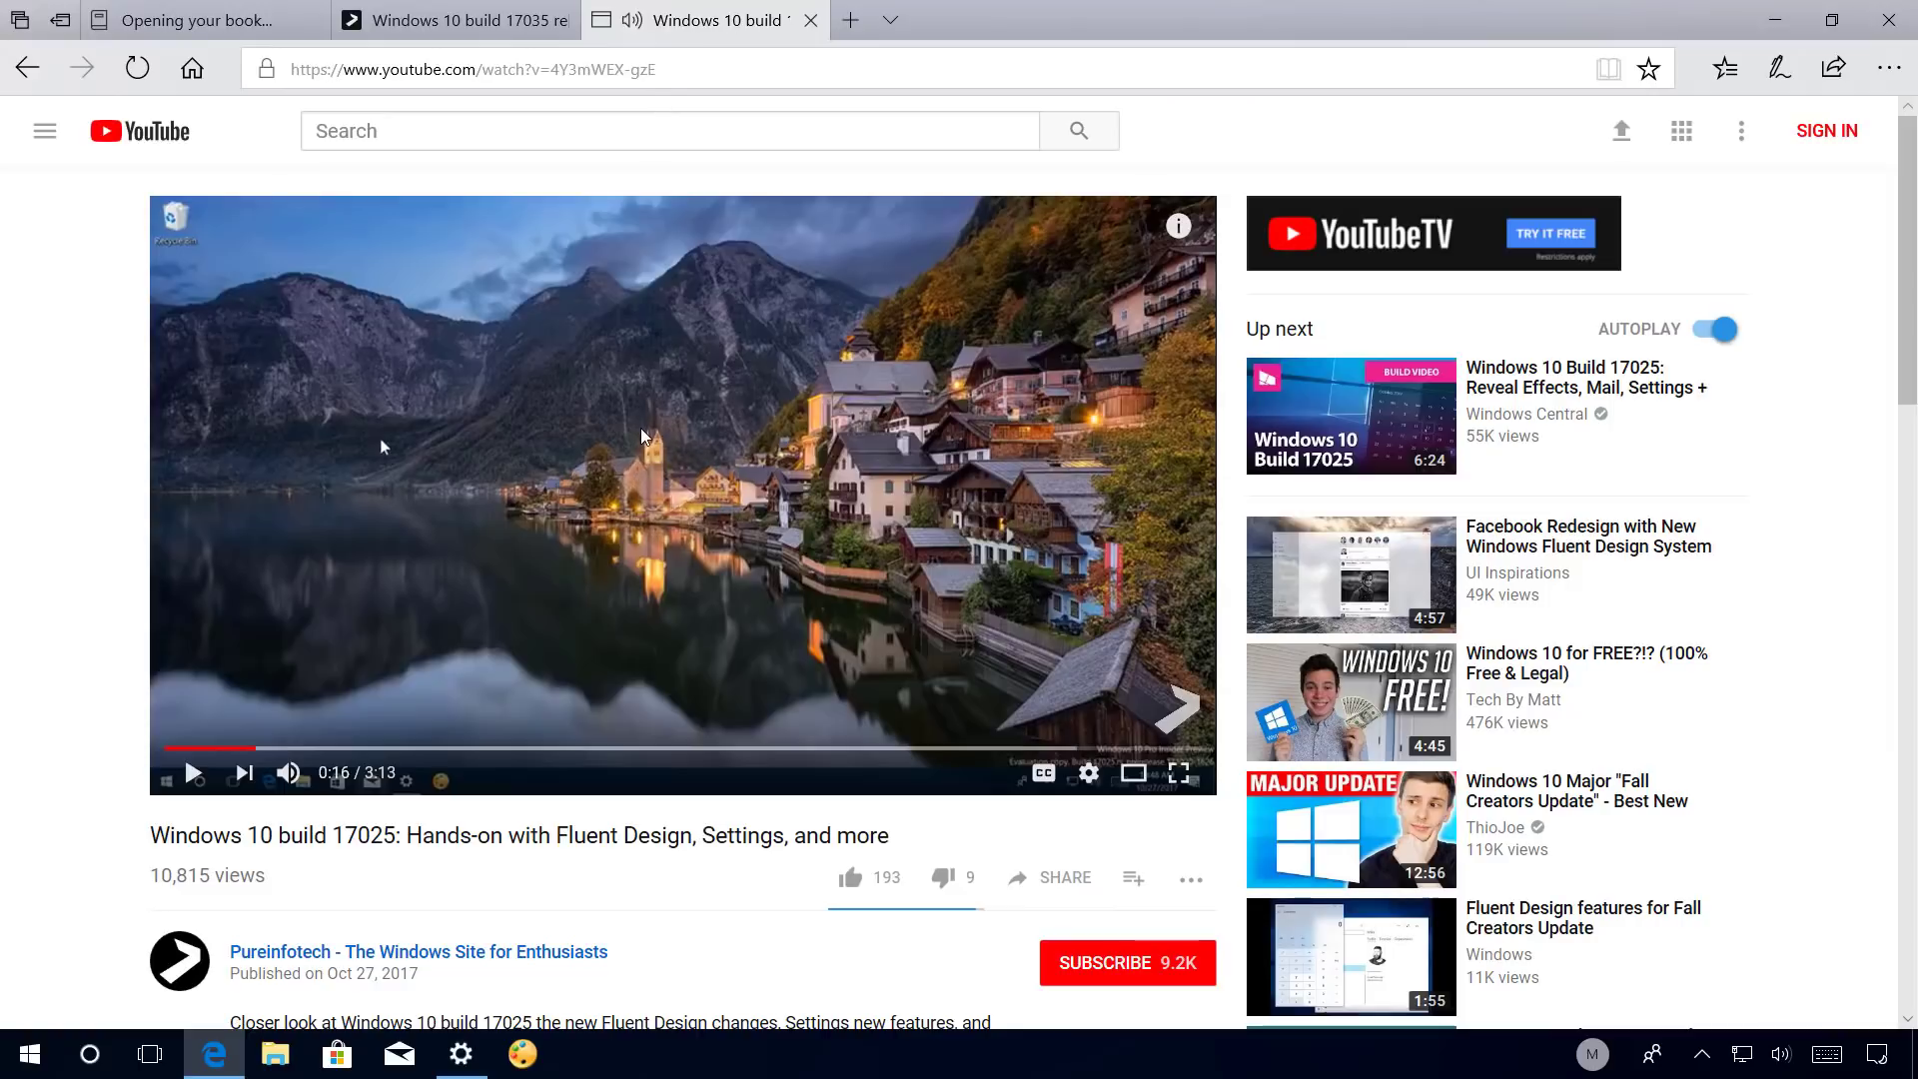
{"action": "left_click", "coordinate": [633, 21]}
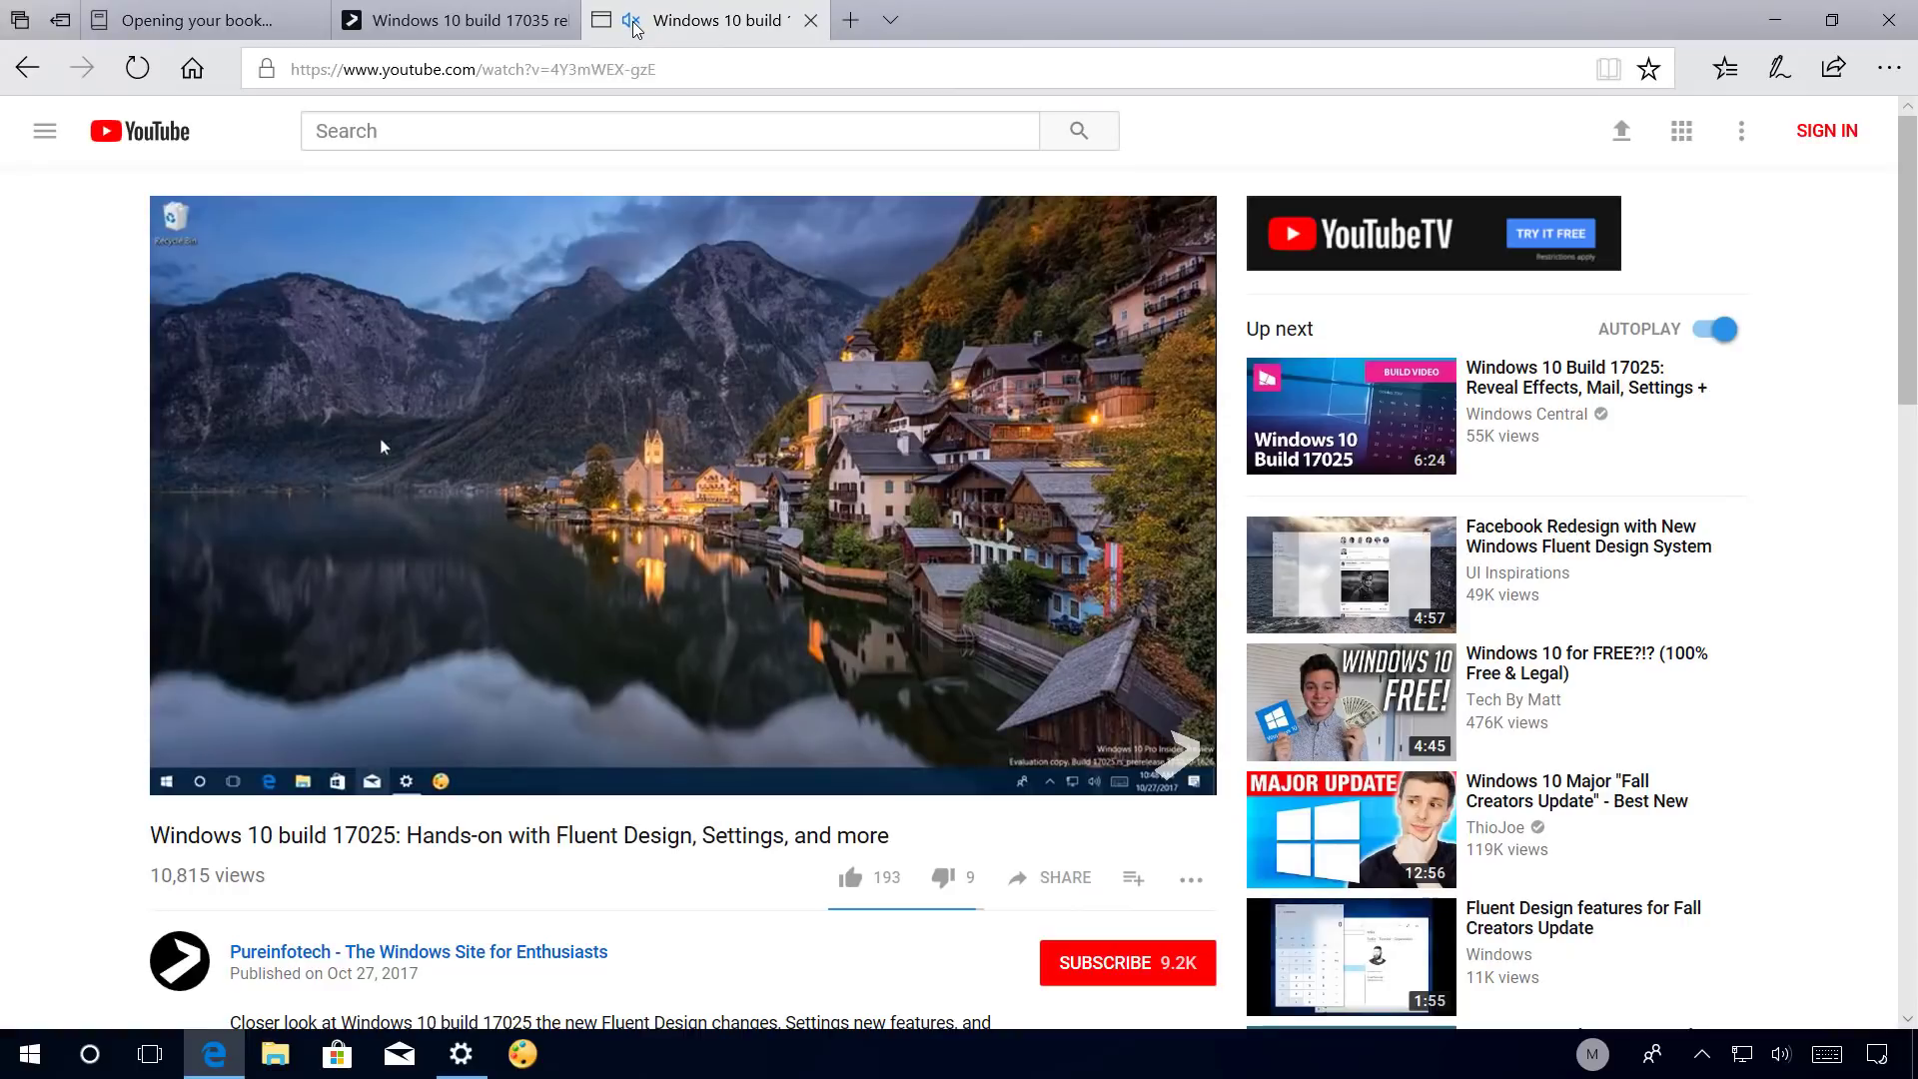
{"action": "left_click", "coordinate": [632, 21]}
{"action": "right_click", "coordinate": [679, 27]}
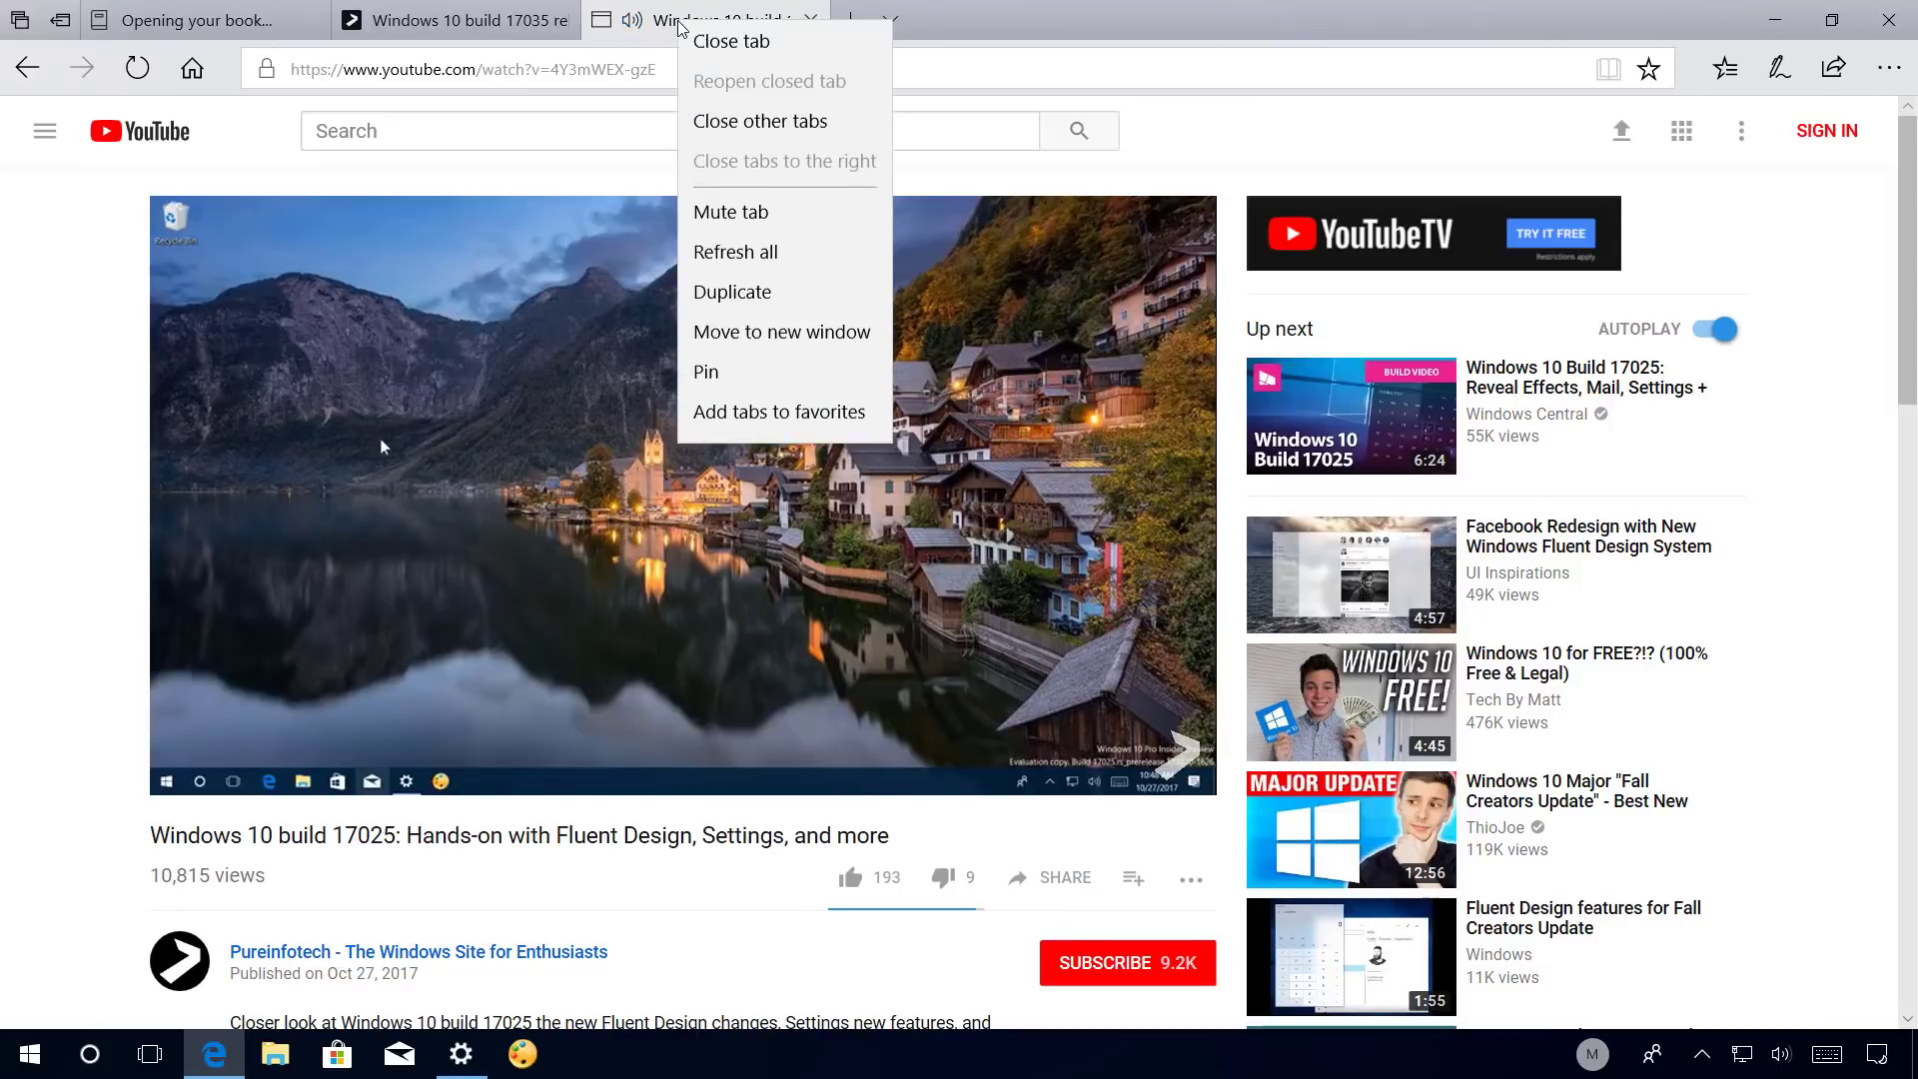
{"action": "left_click", "coordinate": [730, 220]}
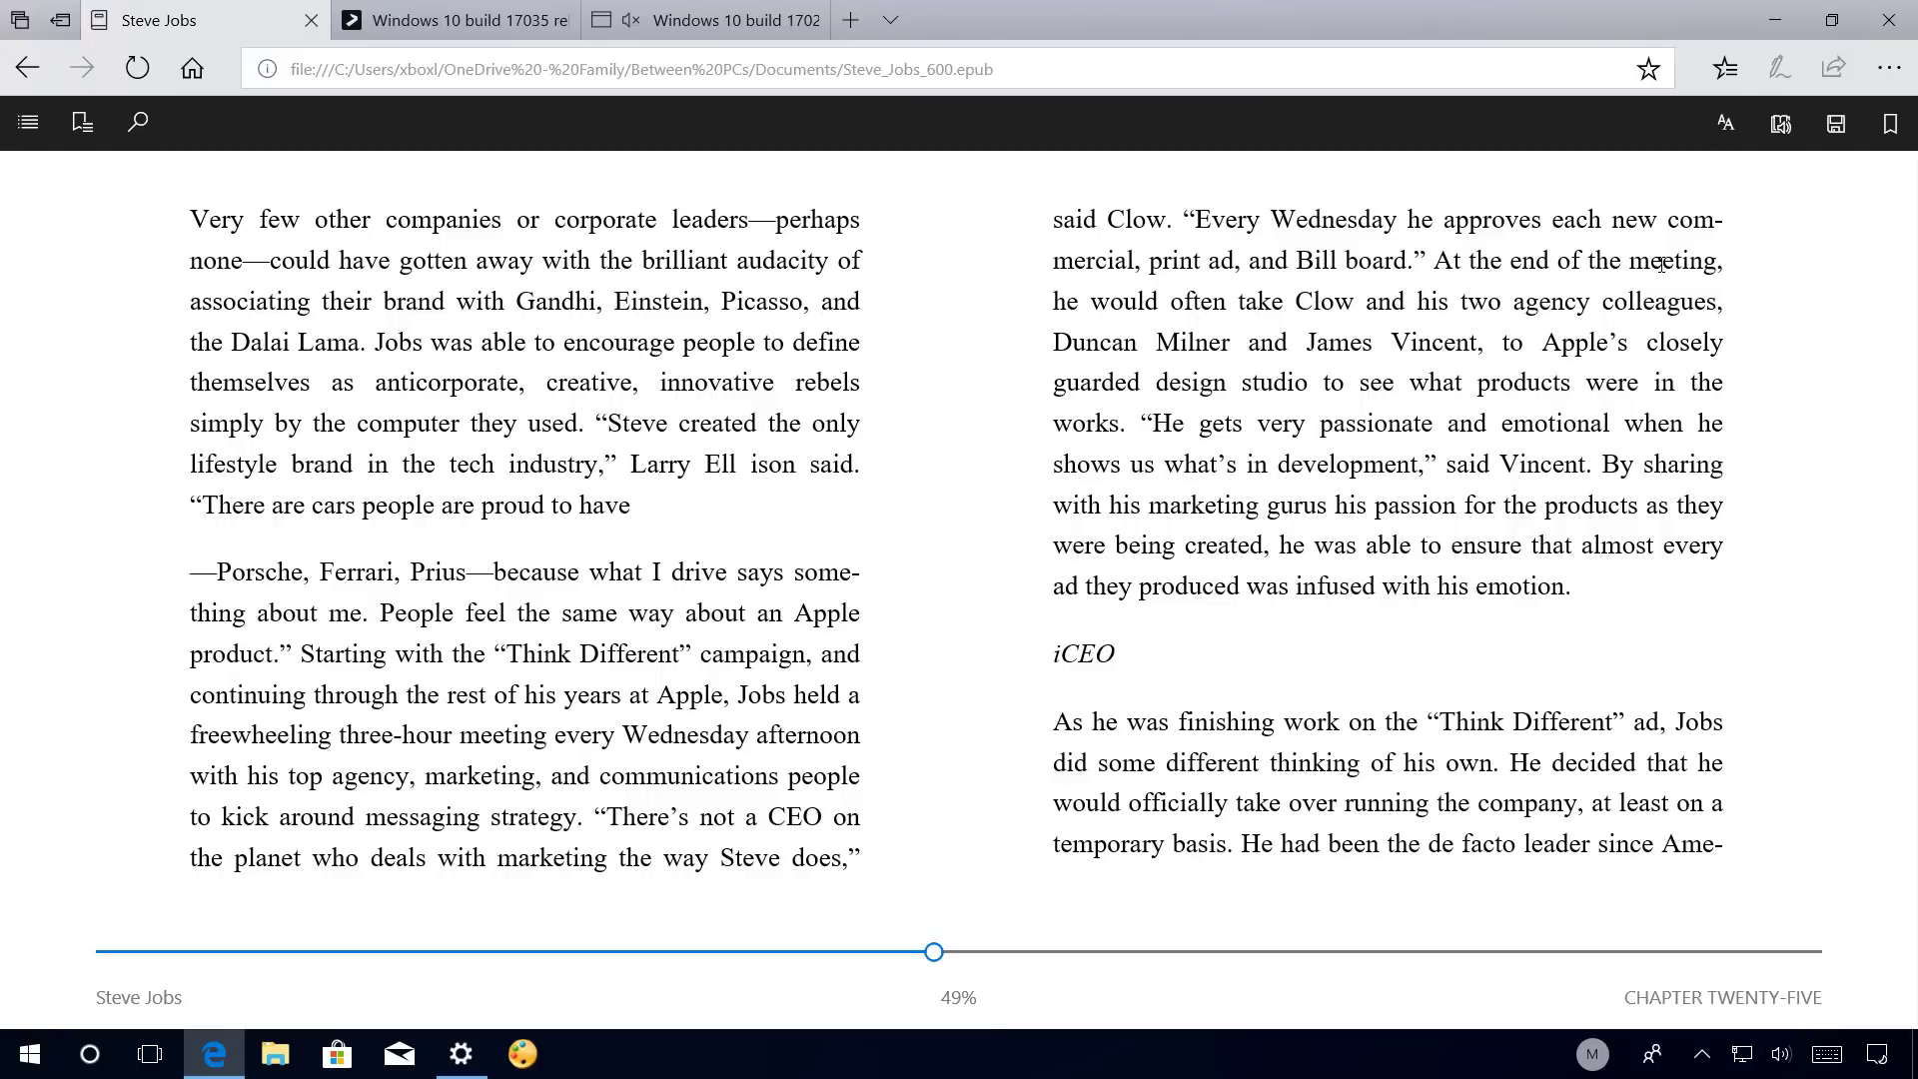
Show the Books collection in Edge's Hub, then minimise Edge.
{"action": "left_click", "coordinate": [1725, 67]}
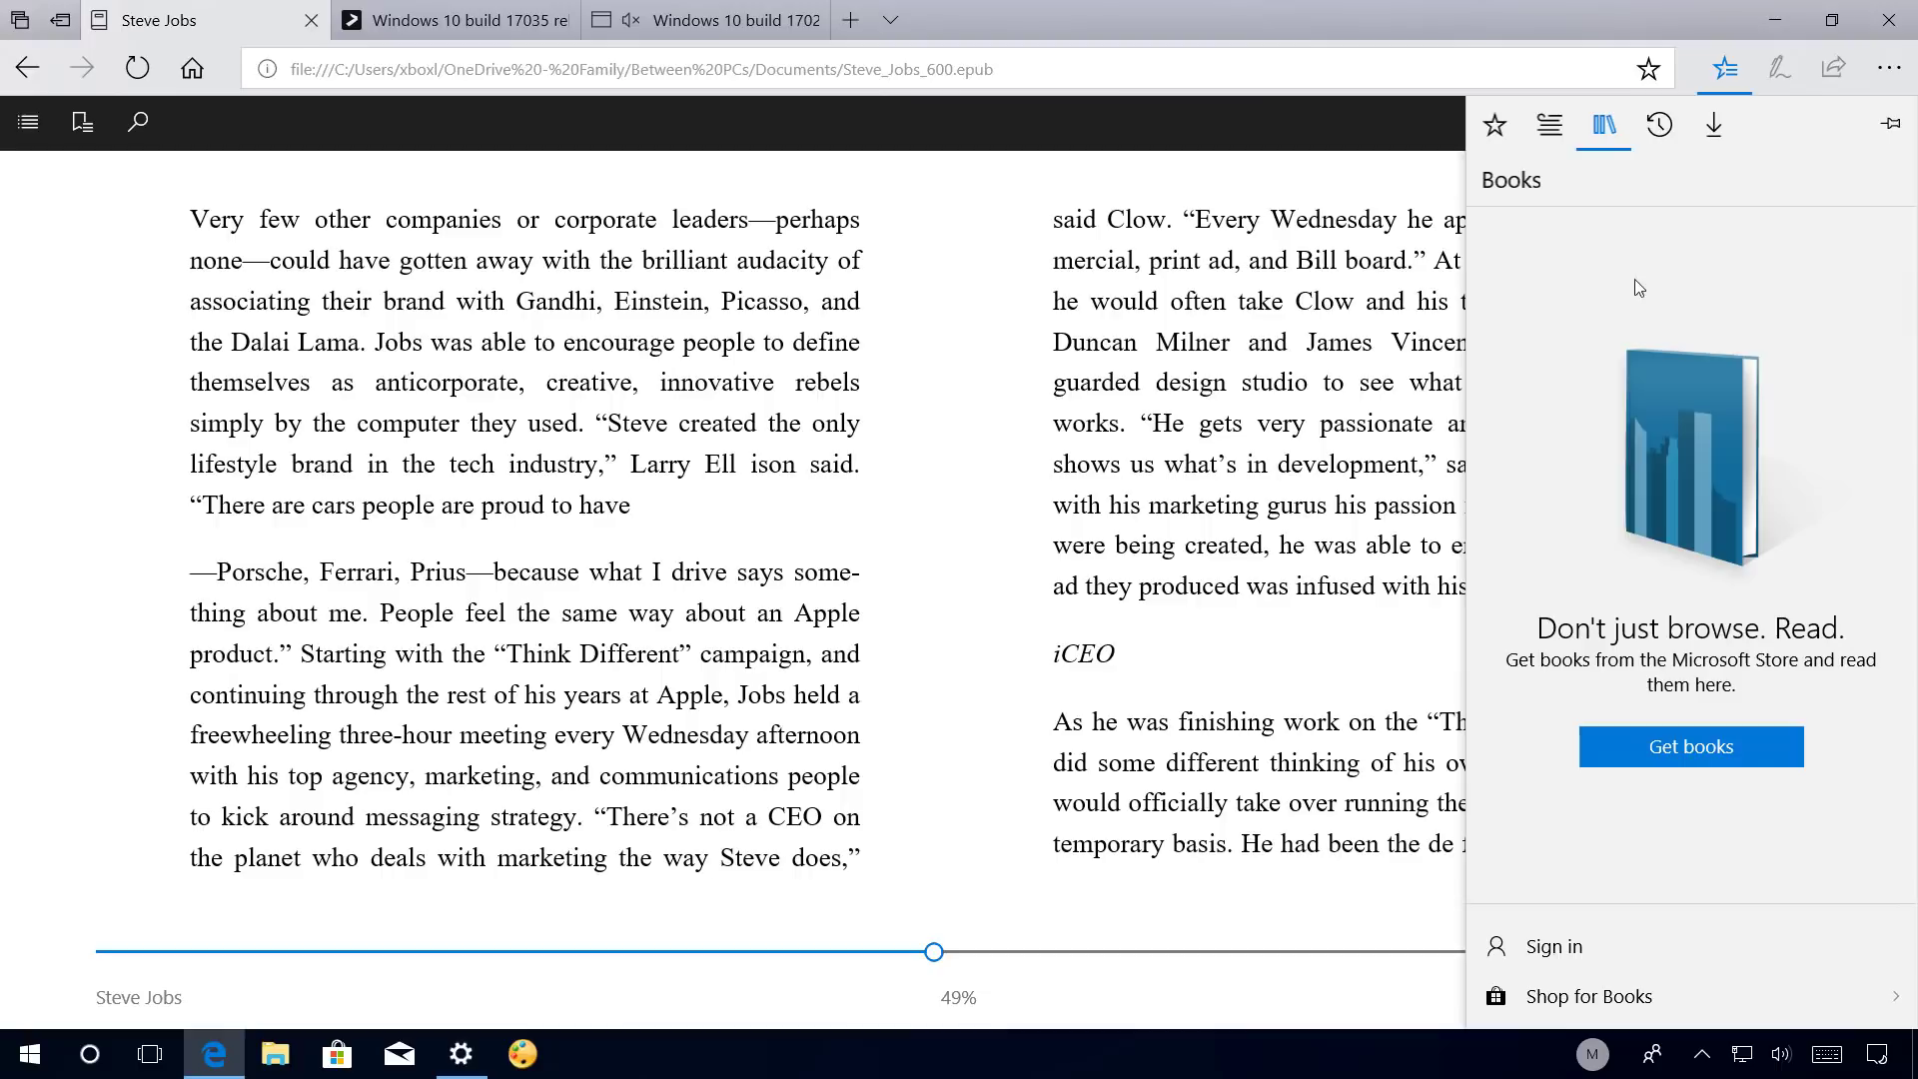
{"action": "left_click", "coordinate": [1775, 24]}
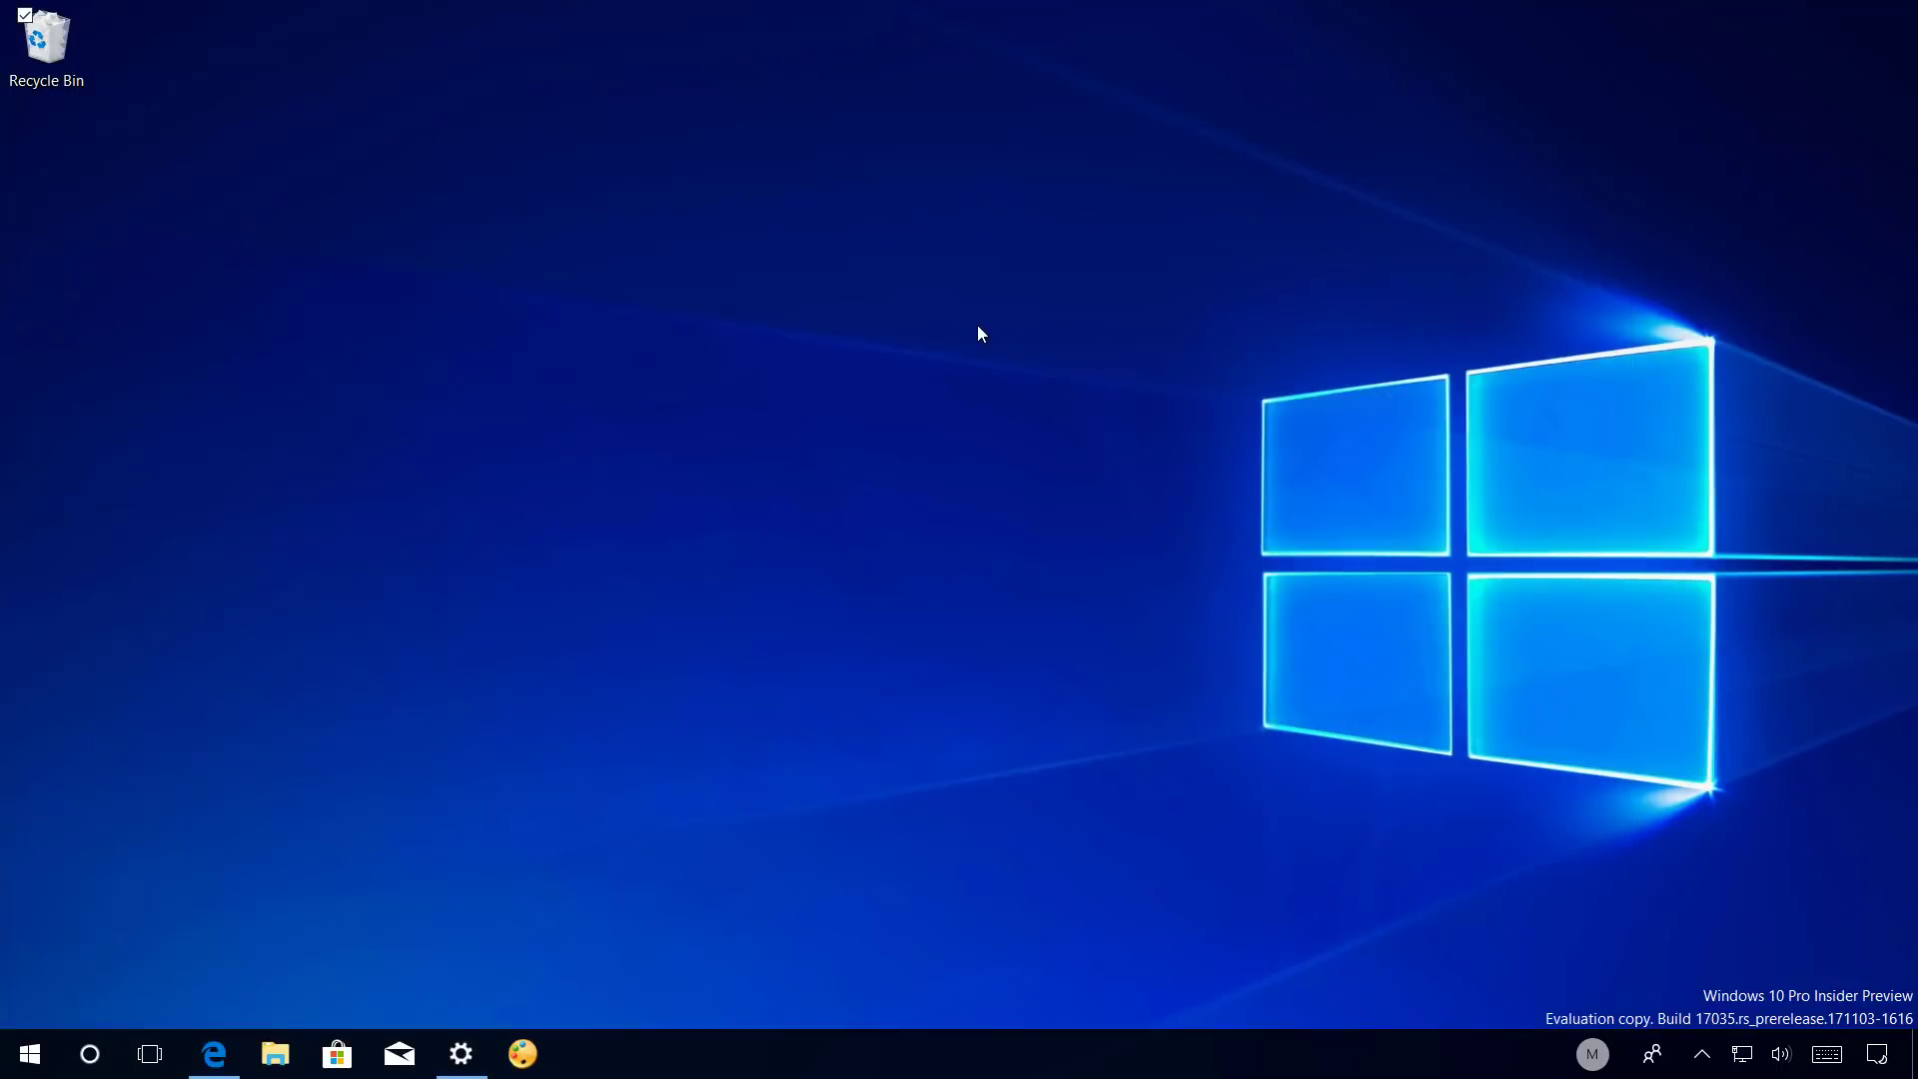